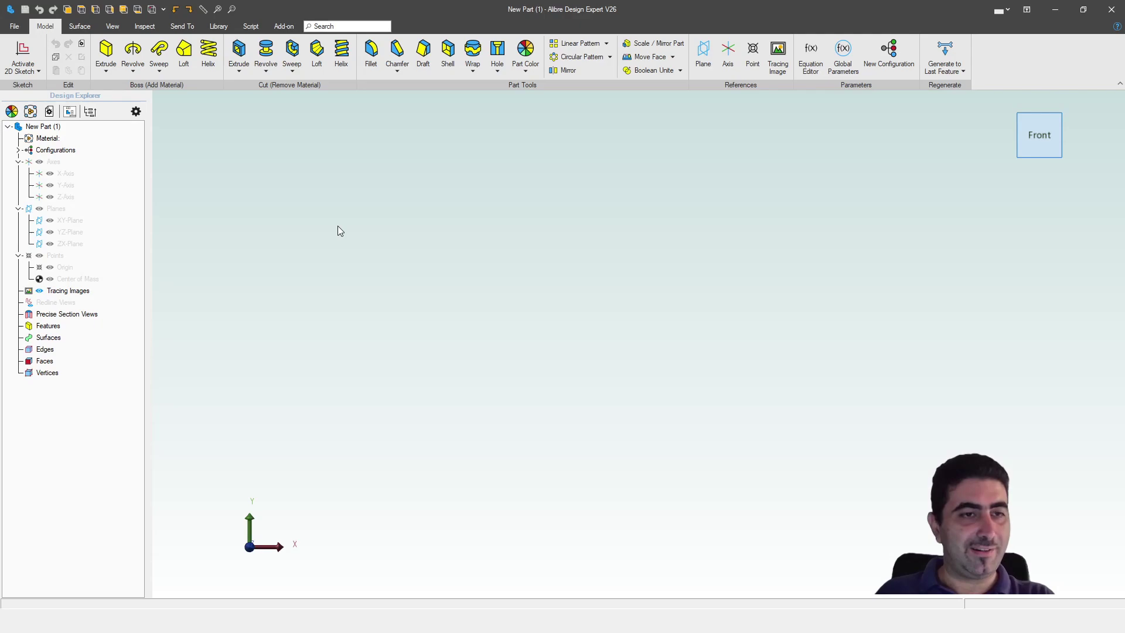
Start a sketch on the ZX plane and draw a rectangle centred on the origin.
left_click(23, 53)
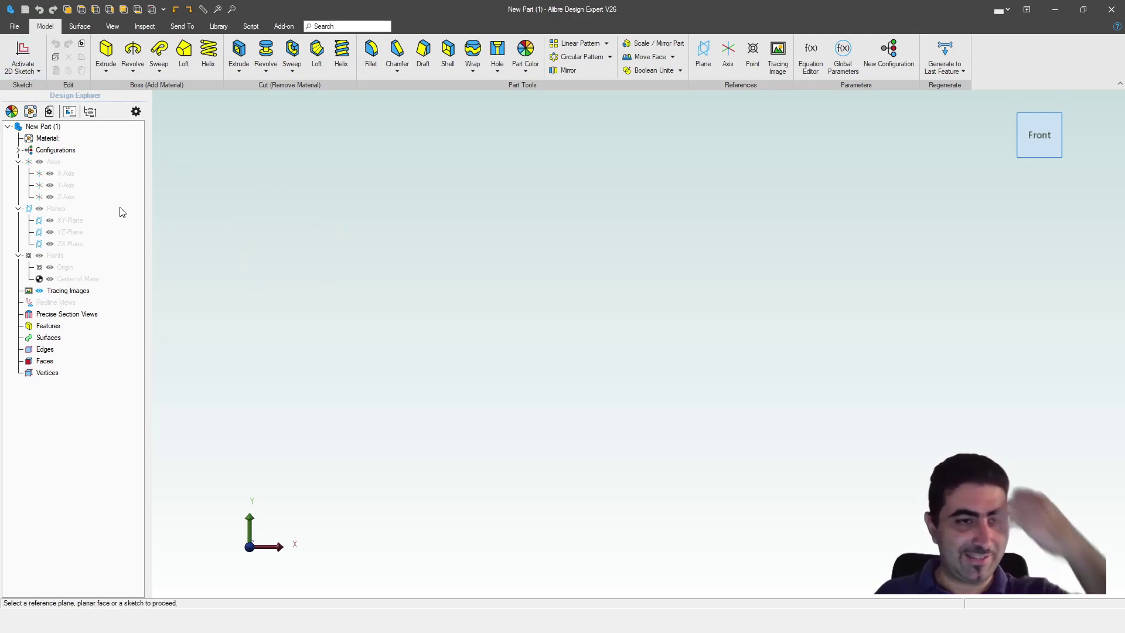
left_click(288, 258)
left_click(272, 69)
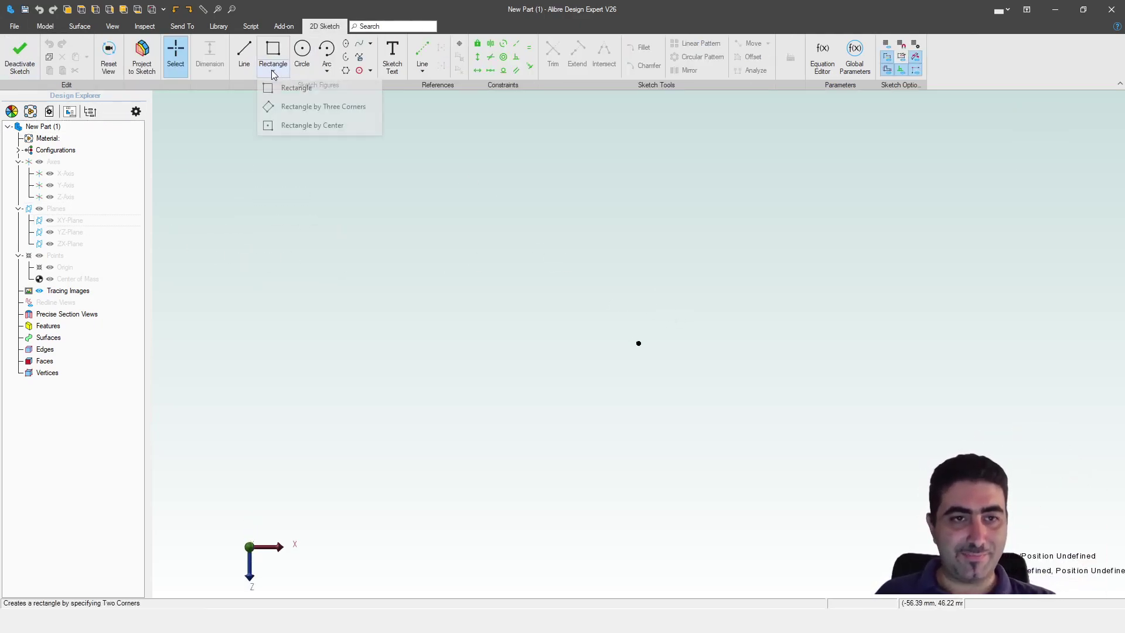
left_click(304, 125)
left_click(638, 343)
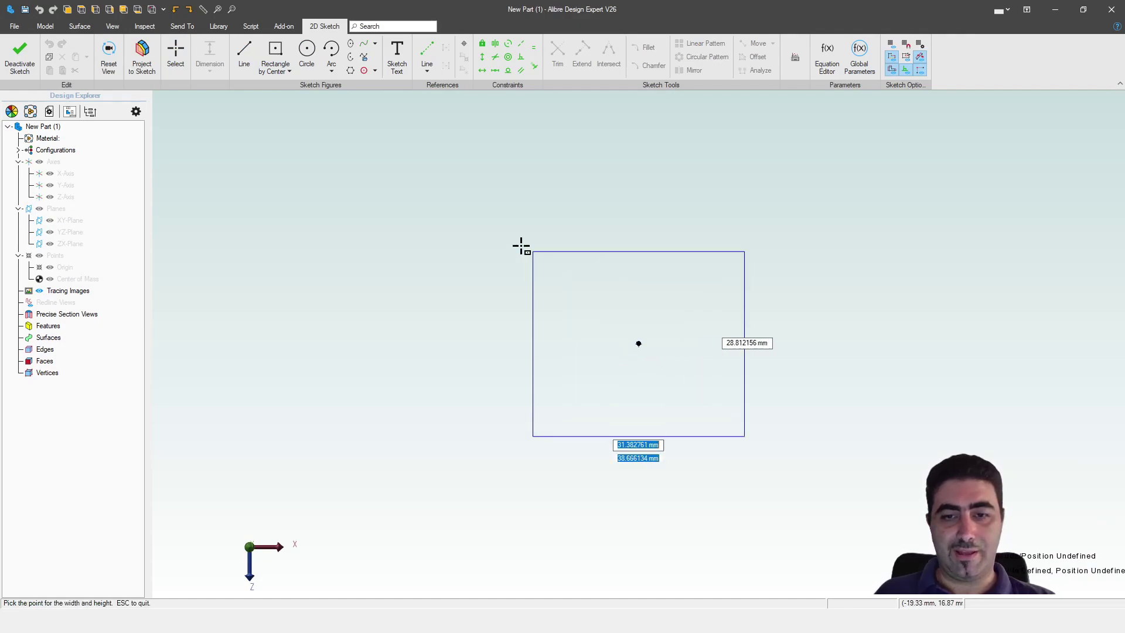
left_click(388, 207)
Dimension the rectangle's long upper edge to a width of 300 mm.
left_click(565, 208)
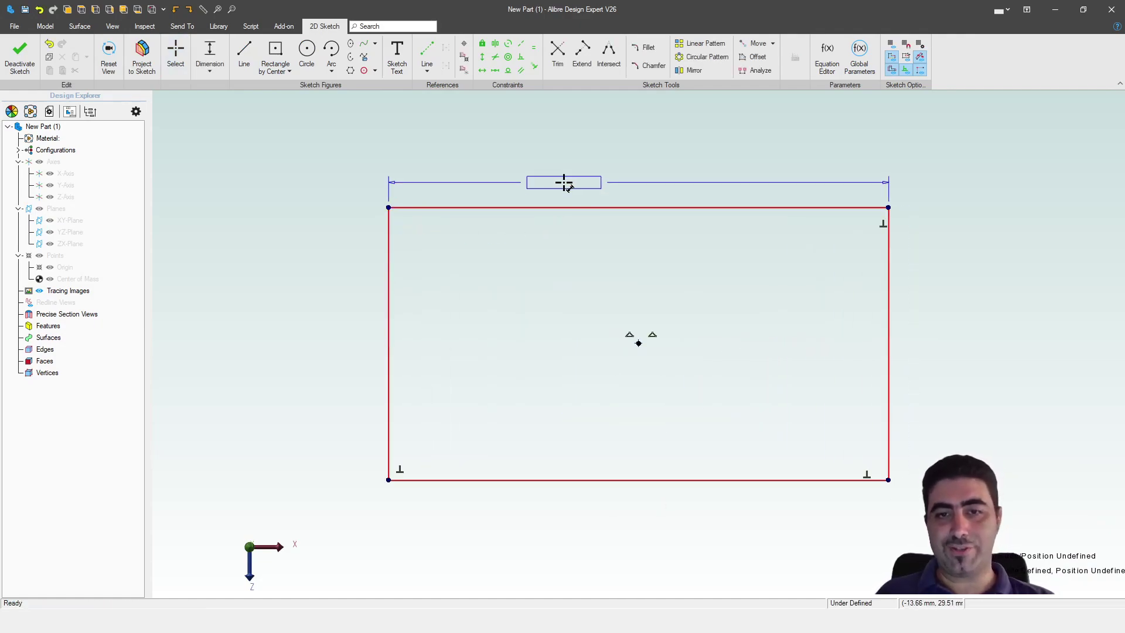
left_click(565, 183)
type("1000")
key("Return")
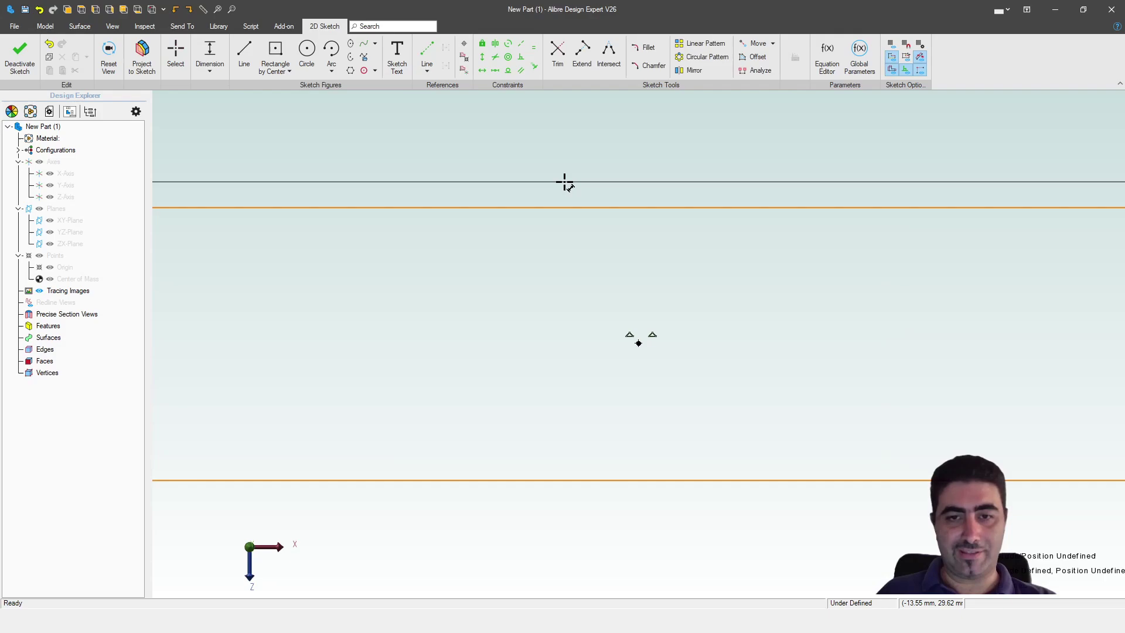
Dimension the rectangle's left edge to a height of 120 mm.
scroll(564, 183, "down", 5)
left_click(357, 240)
left_click(289, 232)
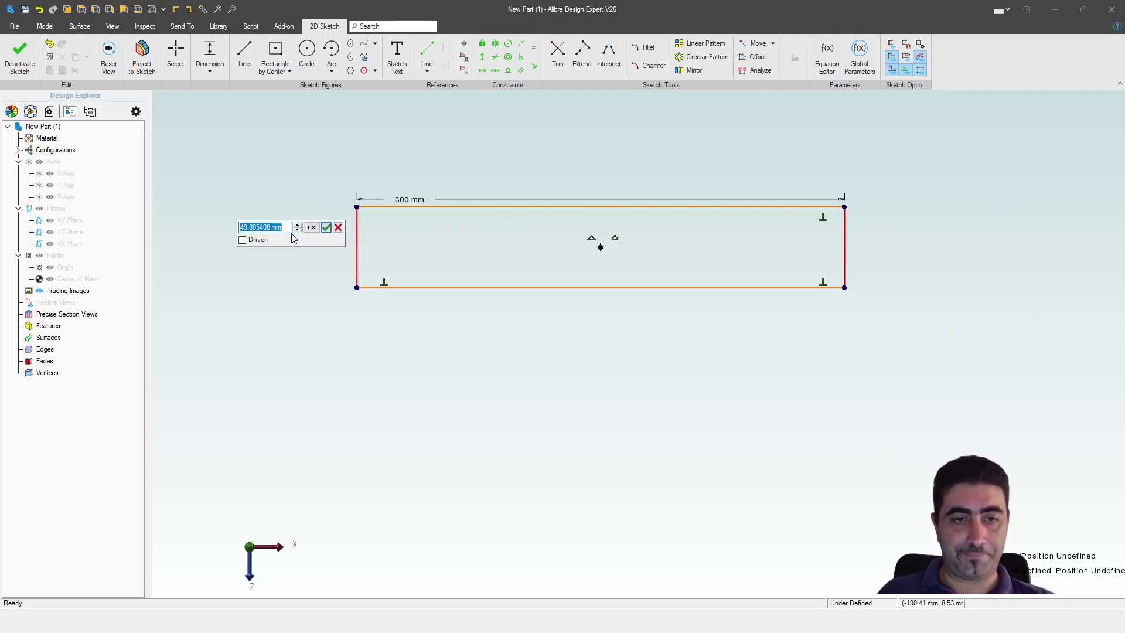
type("10")
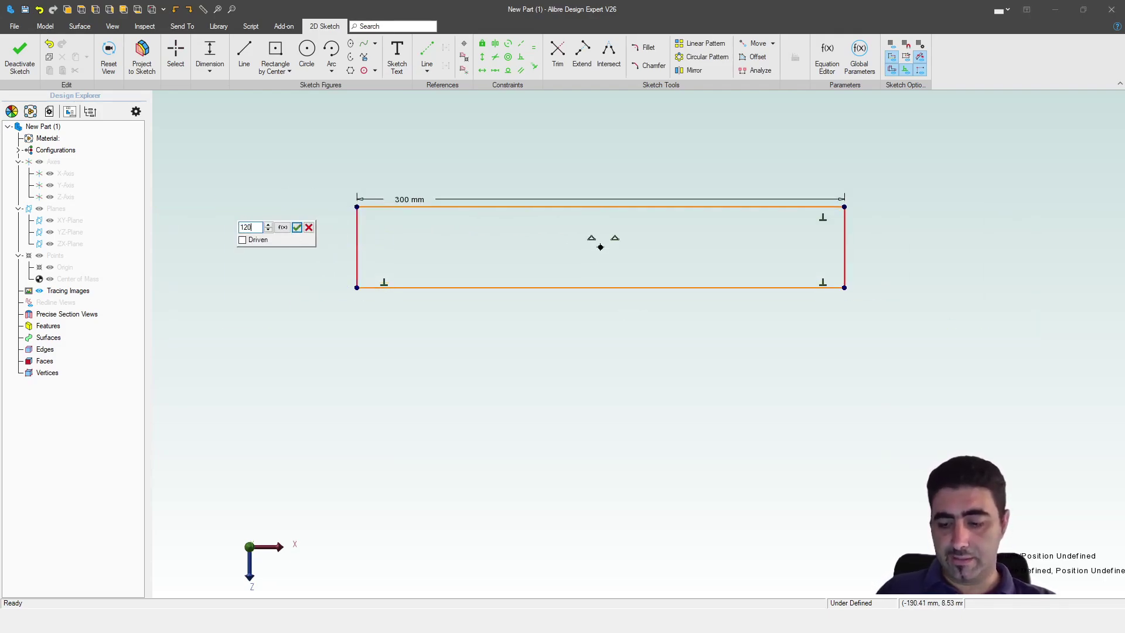
type("0")
key("Return")
Constrain the rectangle's left edge as vertical and reposition the width and height dimensions clear of the outline.
key("v")
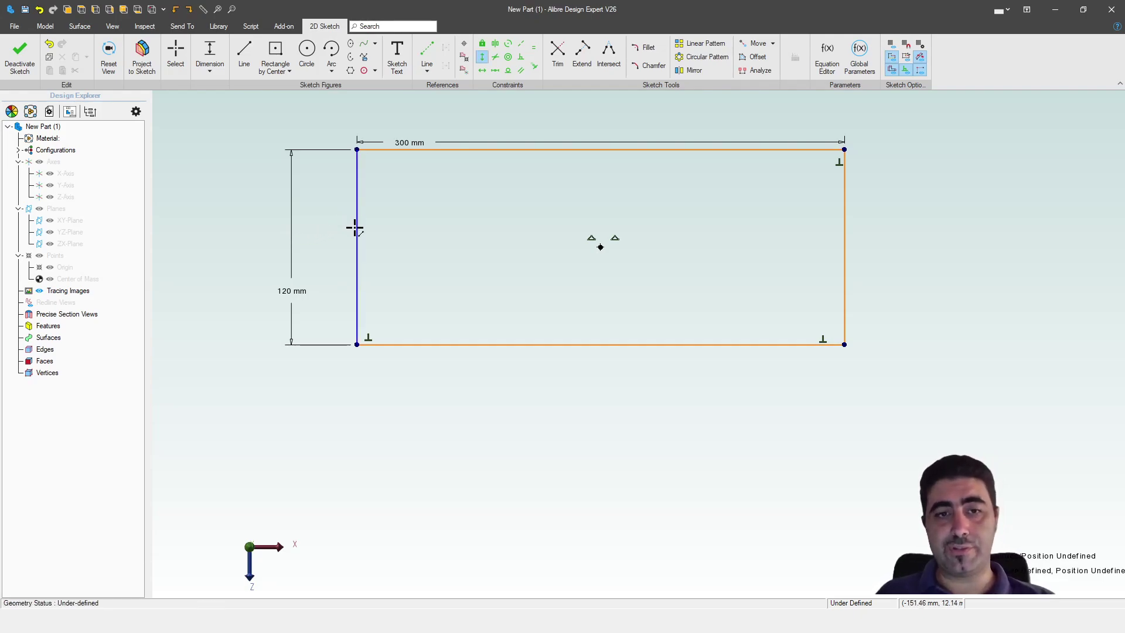
left_click(357, 229)
key("Escape")
scroll(595, 384, "down", 2)
scroll(533, 260, "up", 4)
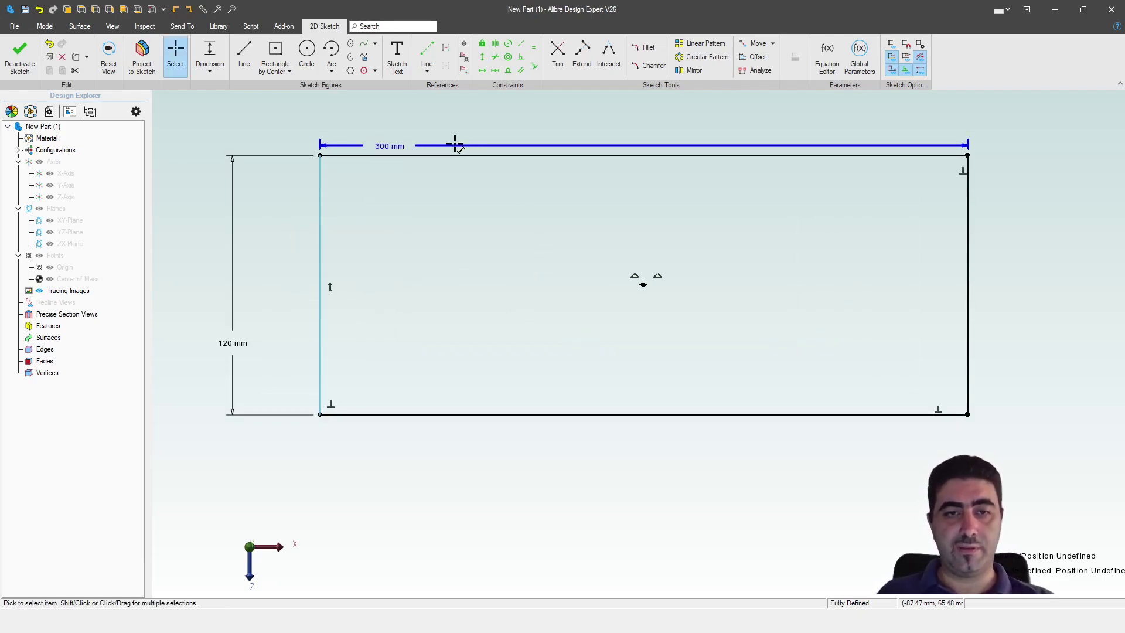
left_click_drag(394, 146, 402, 126)
left_click_drag(233, 332, 274, 321)
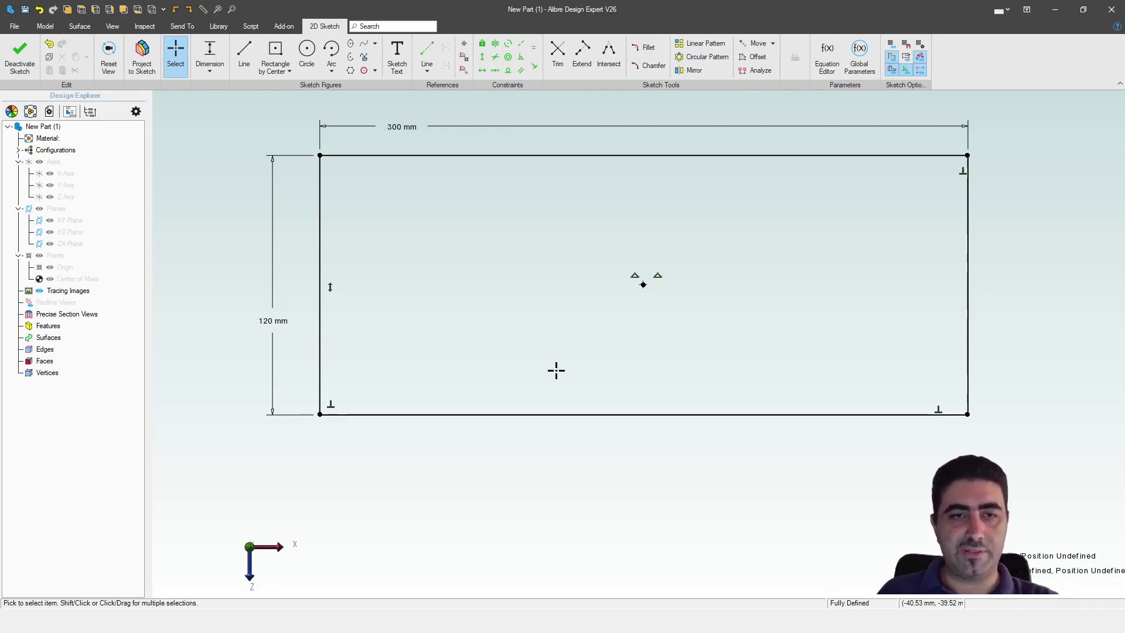
Extrude the rectangle 5 mm along its normal into a plate.
key("e")
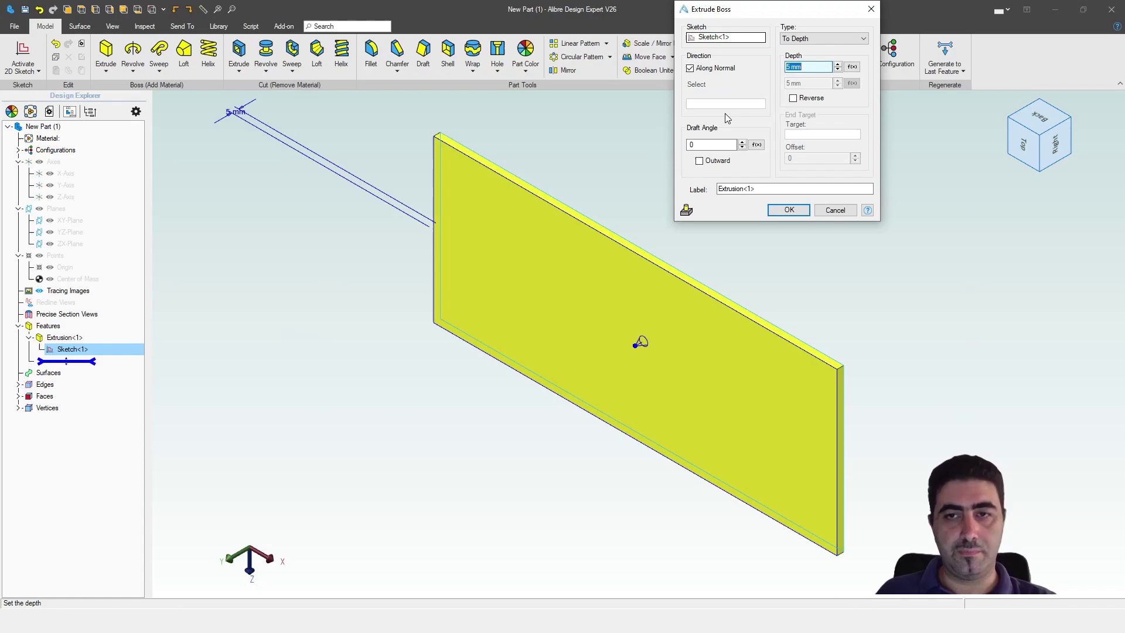
key("Return")
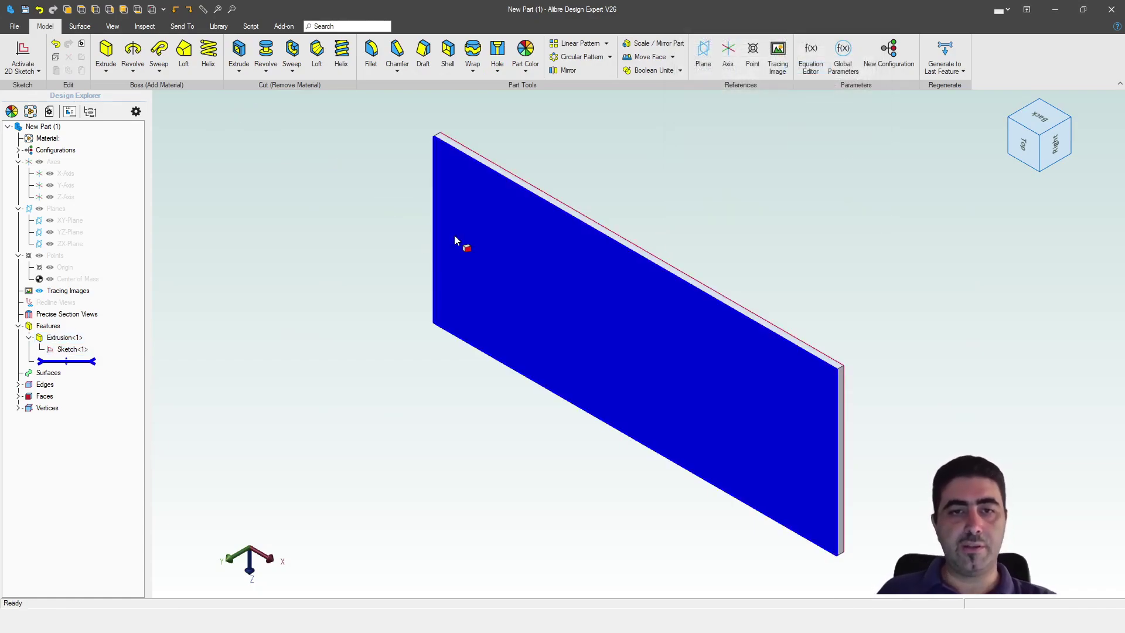
Start a sketch on the plate's large top face and draw a slanted line across its lower half and a horizontal line near its upper edge.
left_click(1026, 147)
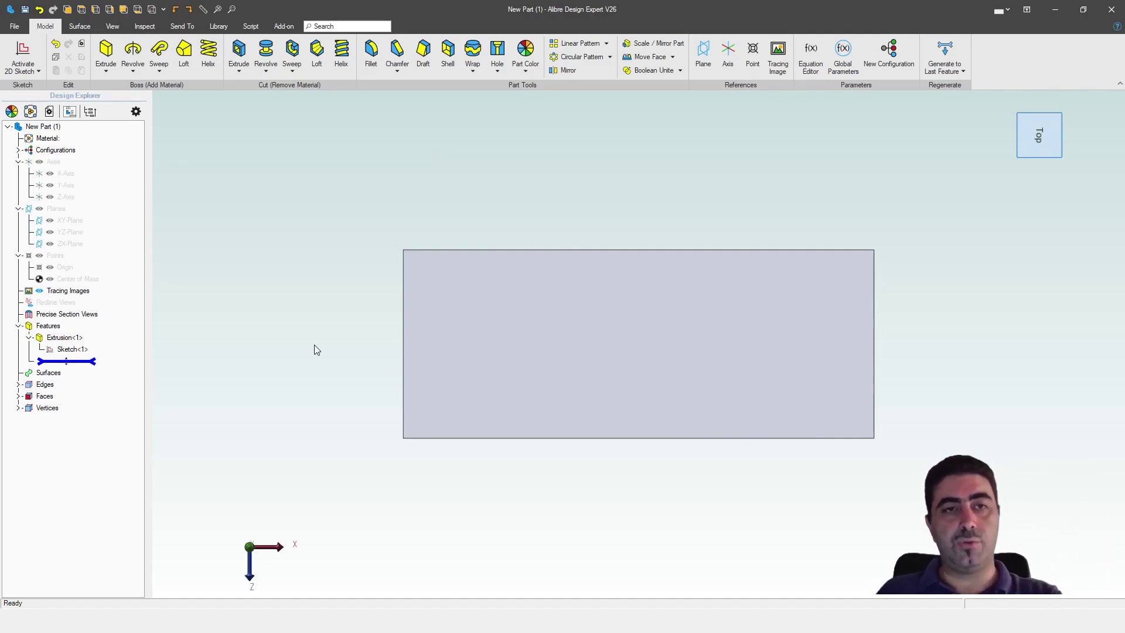
left_click(554, 376)
key("ctrl+k")
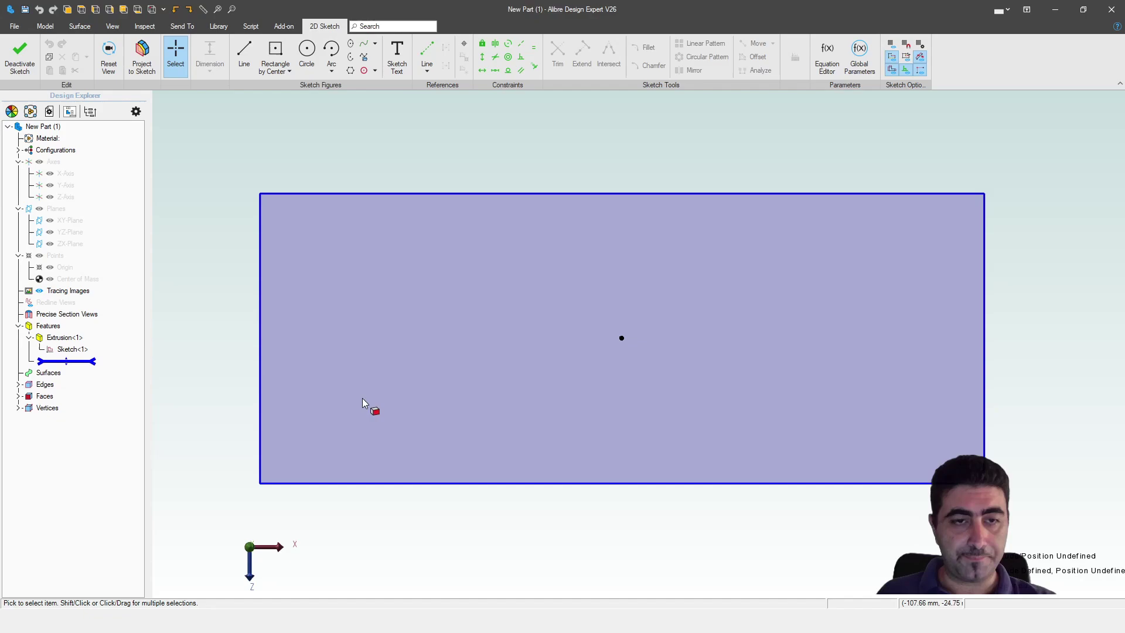
key("l")
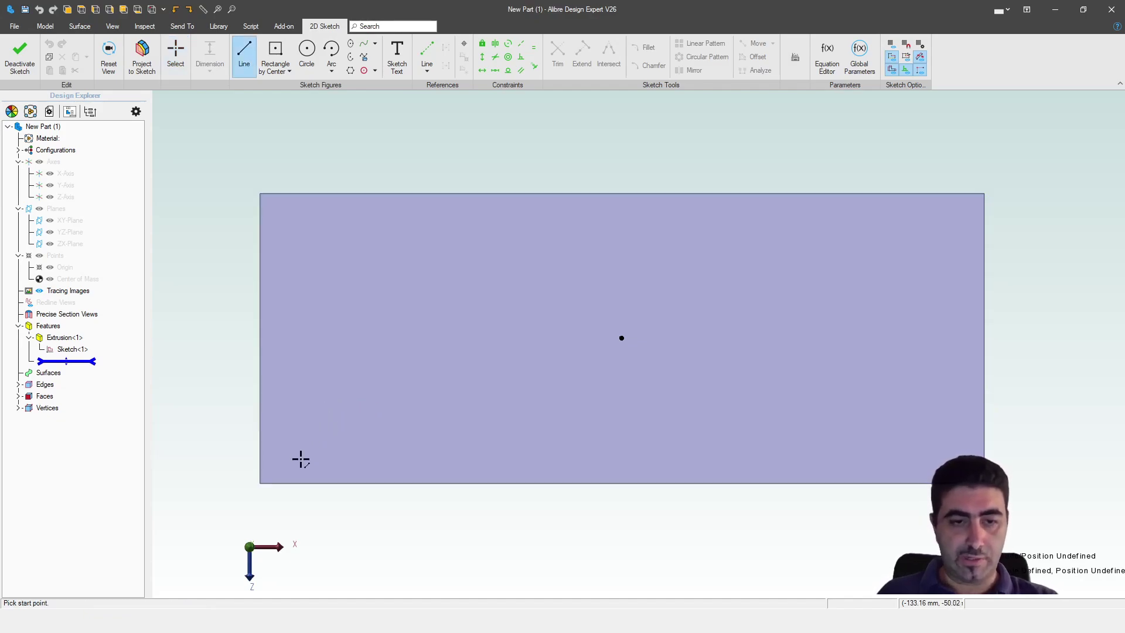
left_click(300, 459)
double_click(943, 357)
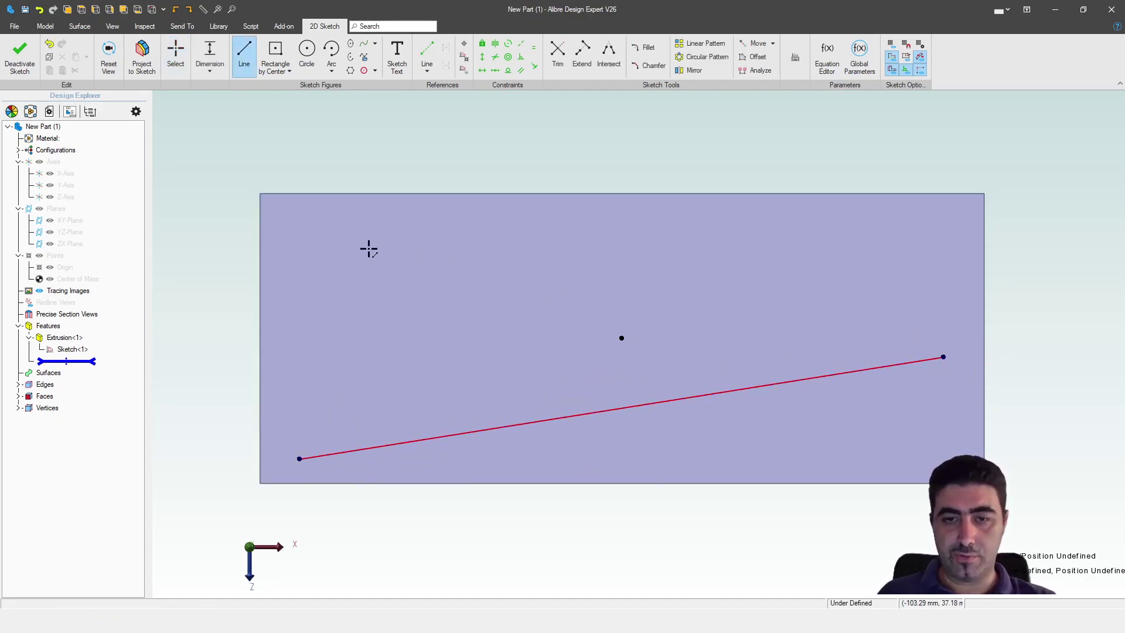
left_click(309, 242)
left_click(946, 242)
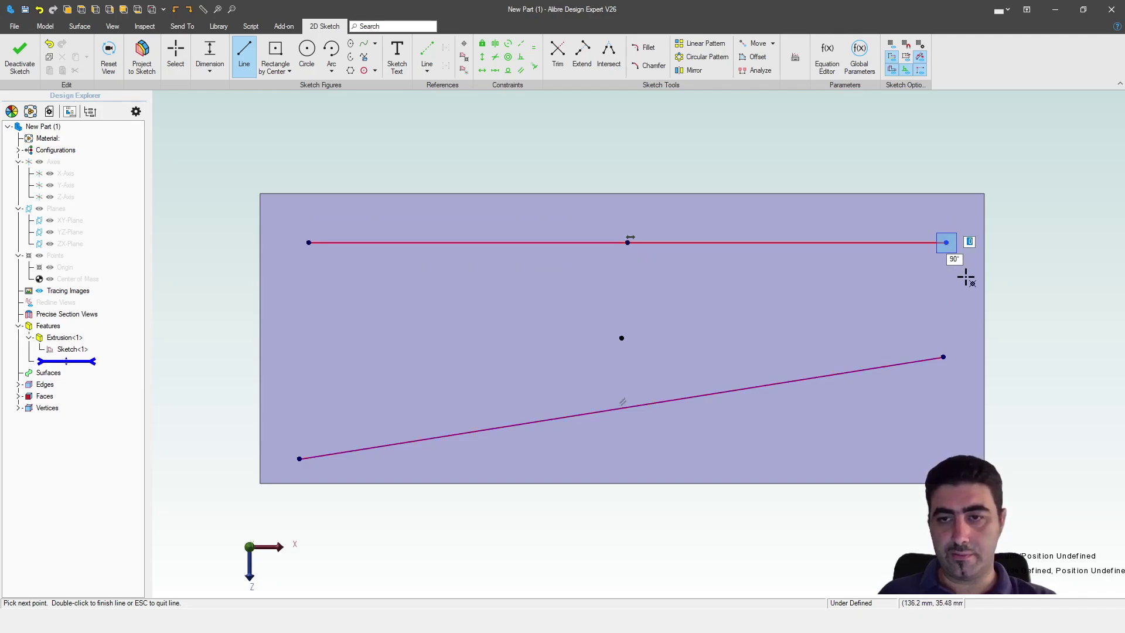
key("Escape")
Align the right endpoints of the two lines with a vertical constraint.
key("v")
left_click(945, 242)
left_click(943, 357)
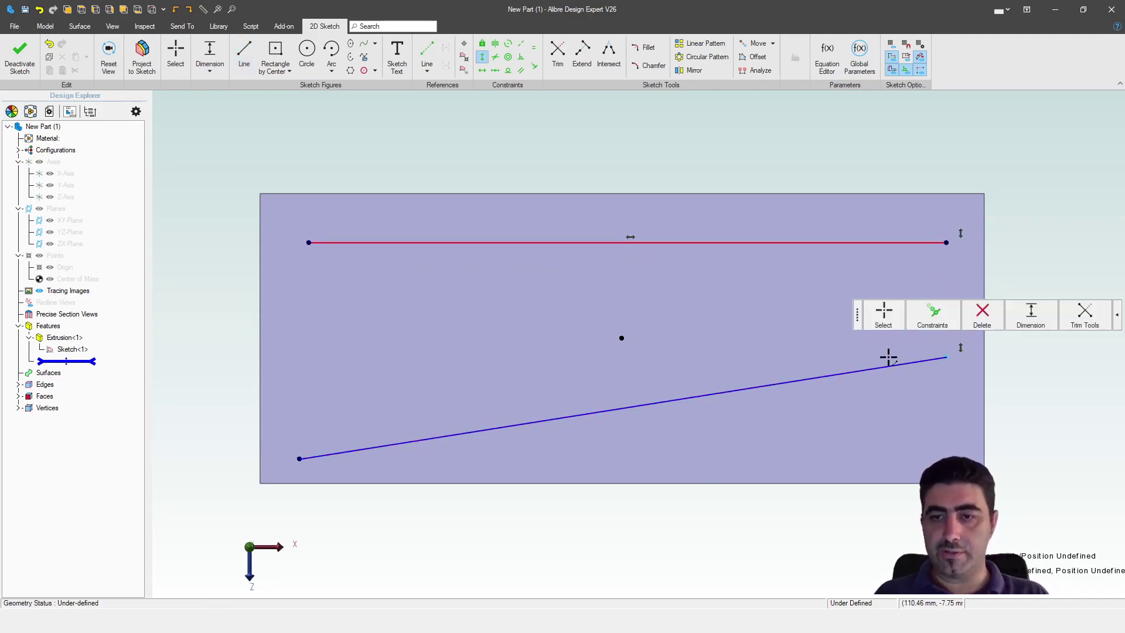
left_click(308, 243)
left_click(299, 458)
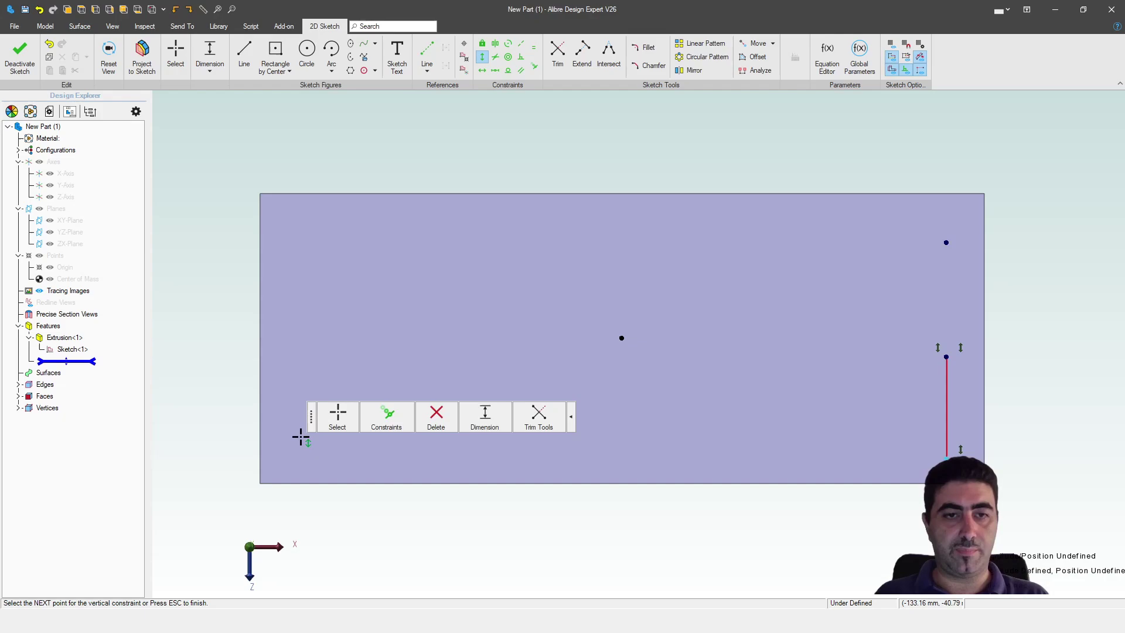
key("ctrl+z")
key("ctrl+z")
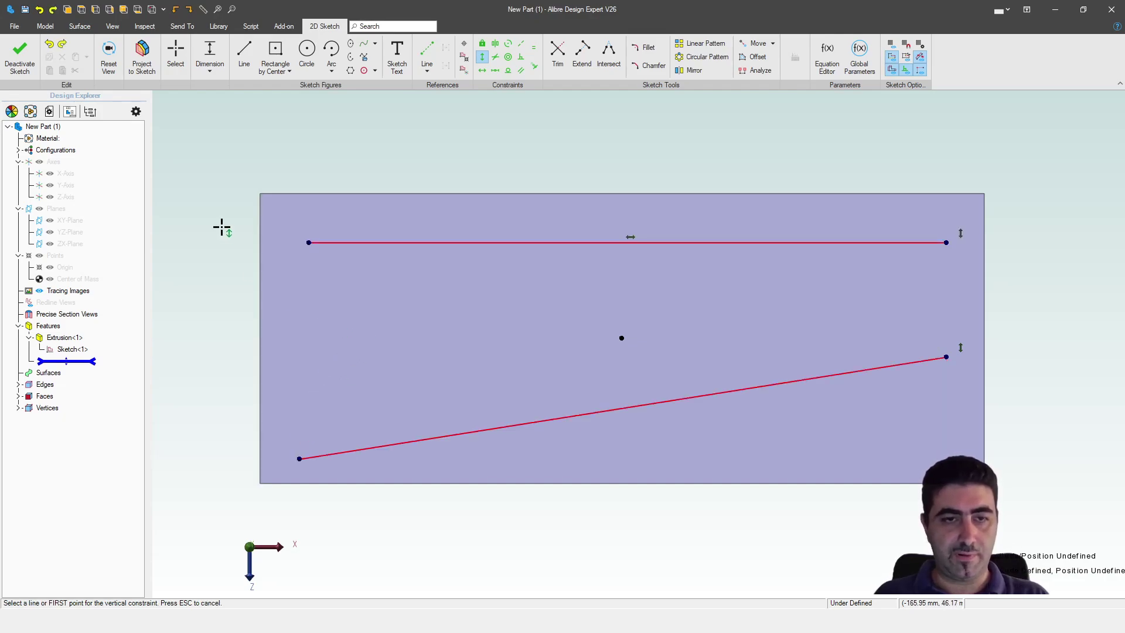
Align the left endpoints of the two lines with a vertical constraint.
left_click(308, 243)
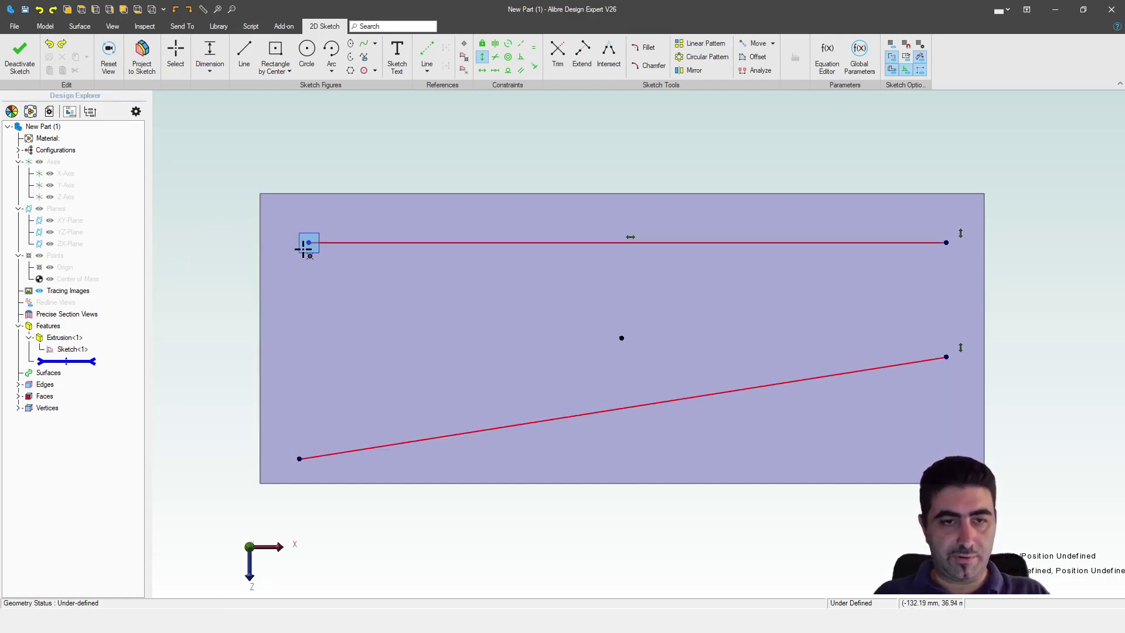
left_click(299, 458)
key("Escape")
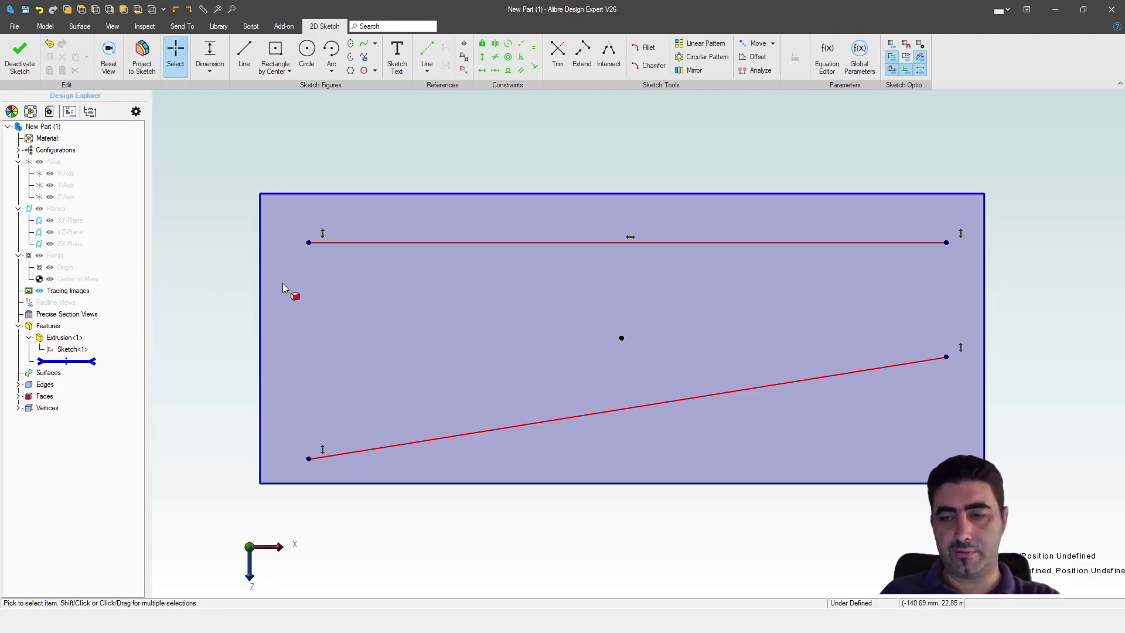
Convert both the horizontal and the slanted line to reference figures.
mouse_move(521, 206)
left_mouse_down()
mouse_move(519, 296)
mouse_move(466, 463)
left_mouse_up()
key("r")
left_click(211, 319)
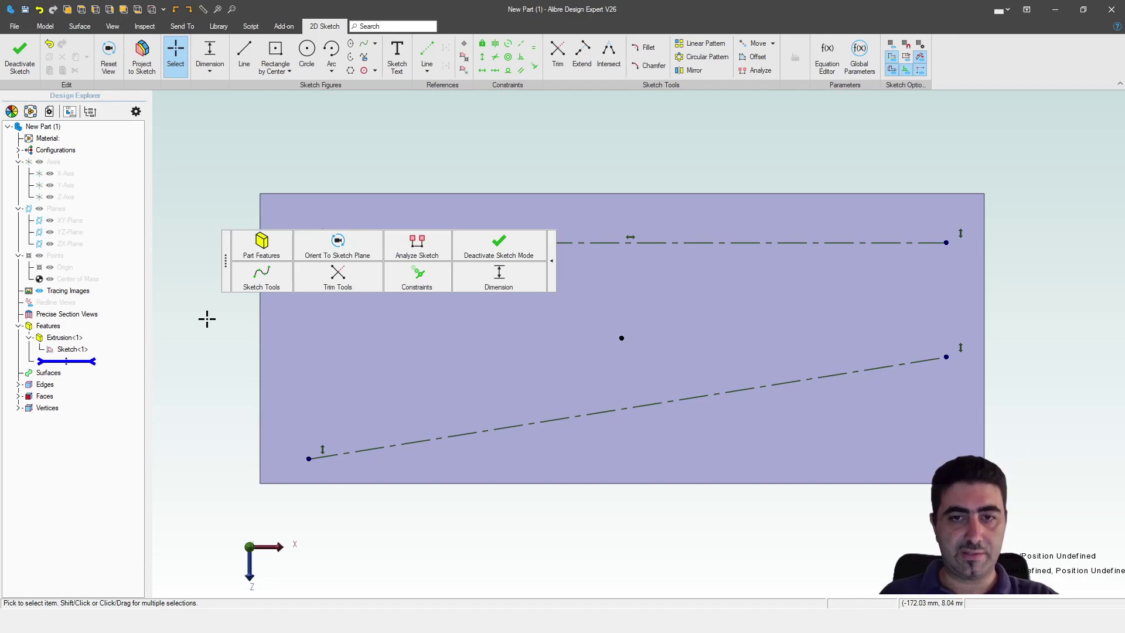
right_click(427, 245)
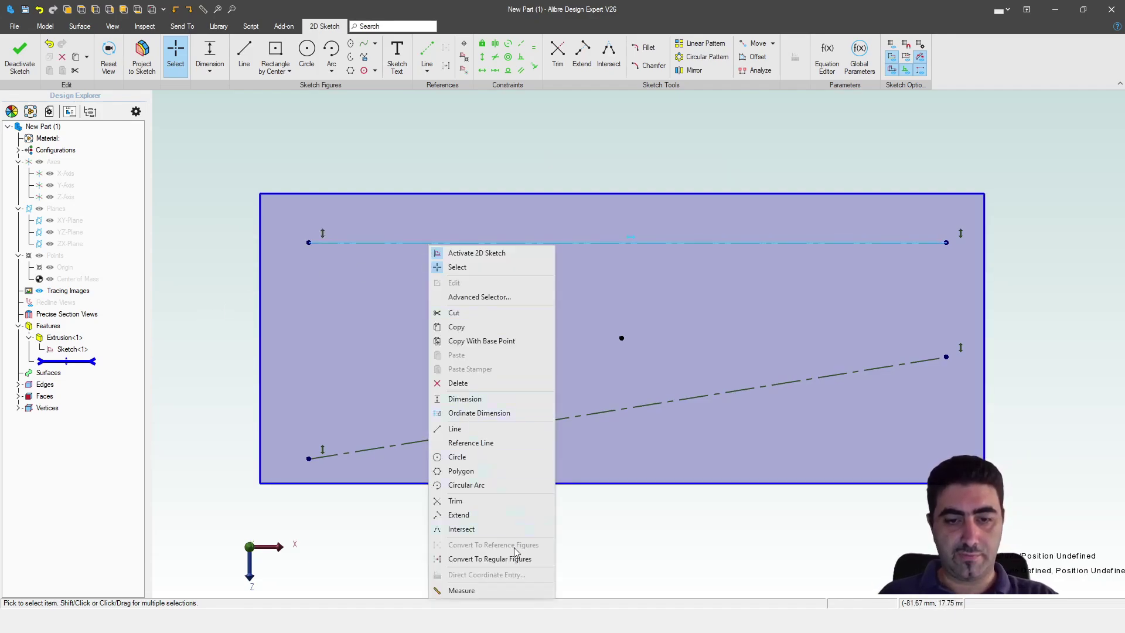
left_click(248, 427)
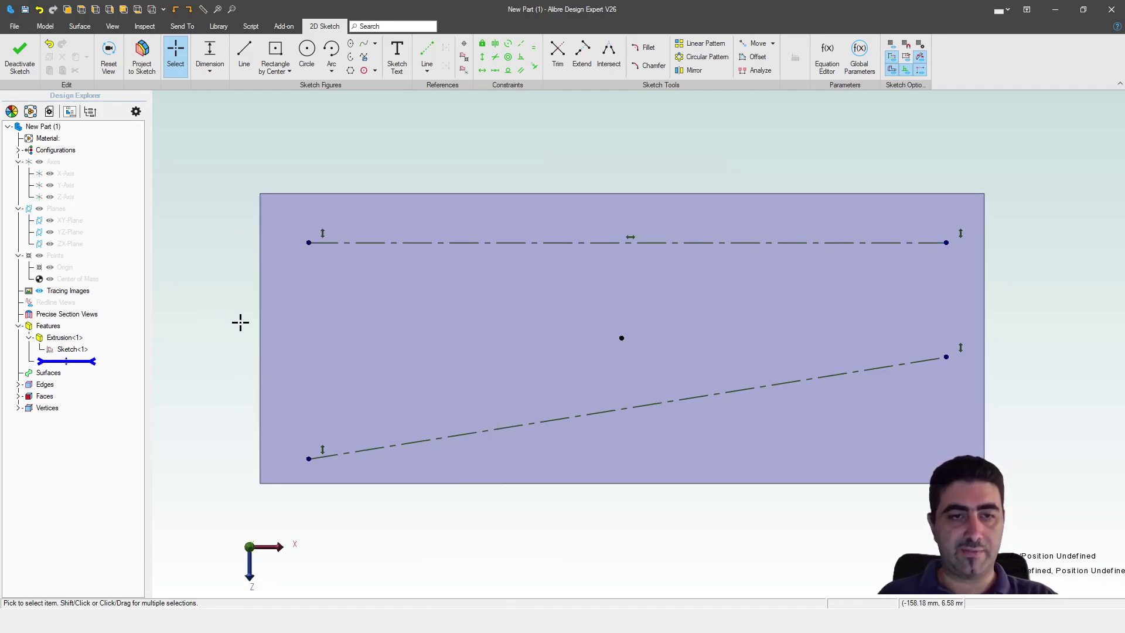
Dimension the horizontal reference line's left endpoint 10 mm from the plate's upper edge.
scroll(831, 179, "down", 2)
scroll(495, 276, "up", 1)
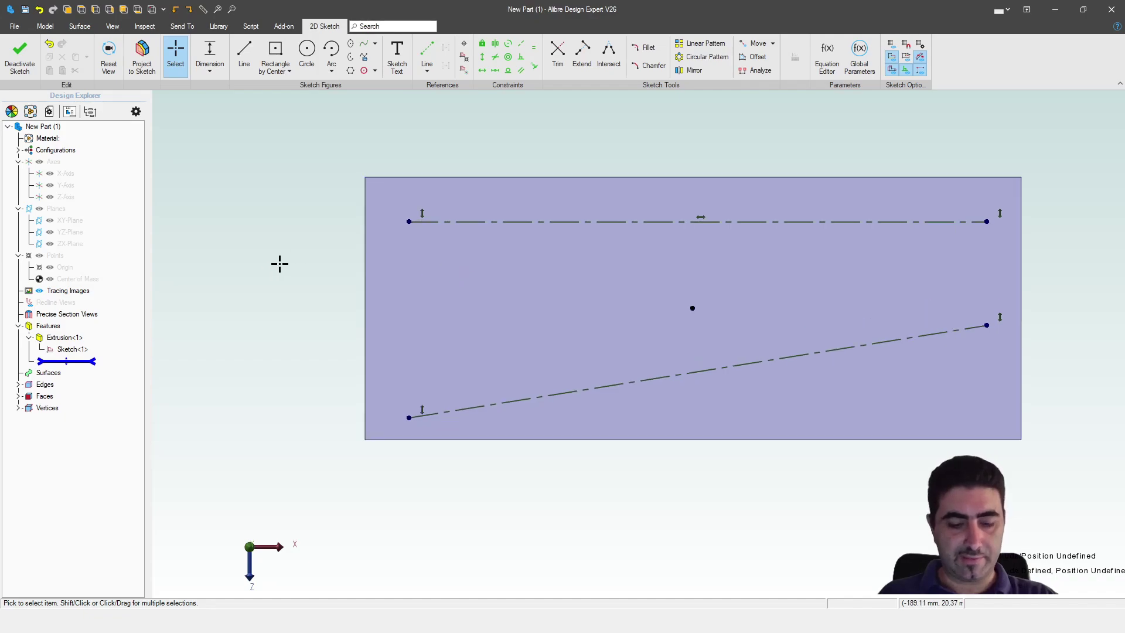
key("d")
left_click(409, 222)
left_click(390, 178)
left_click(414, 134)
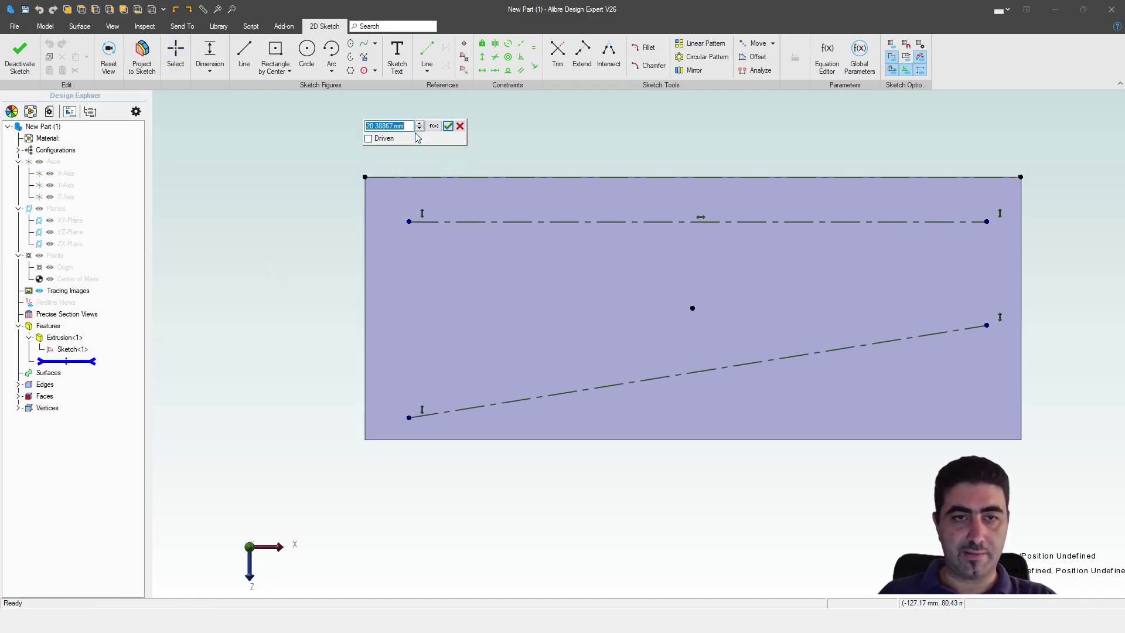
type("10")
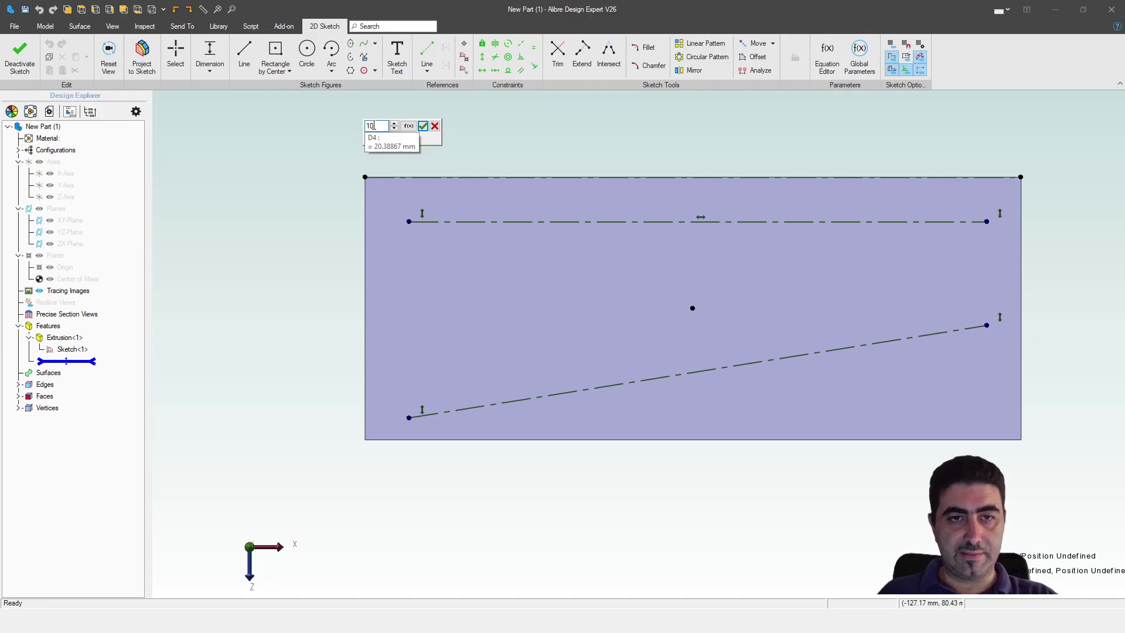
key("Return")
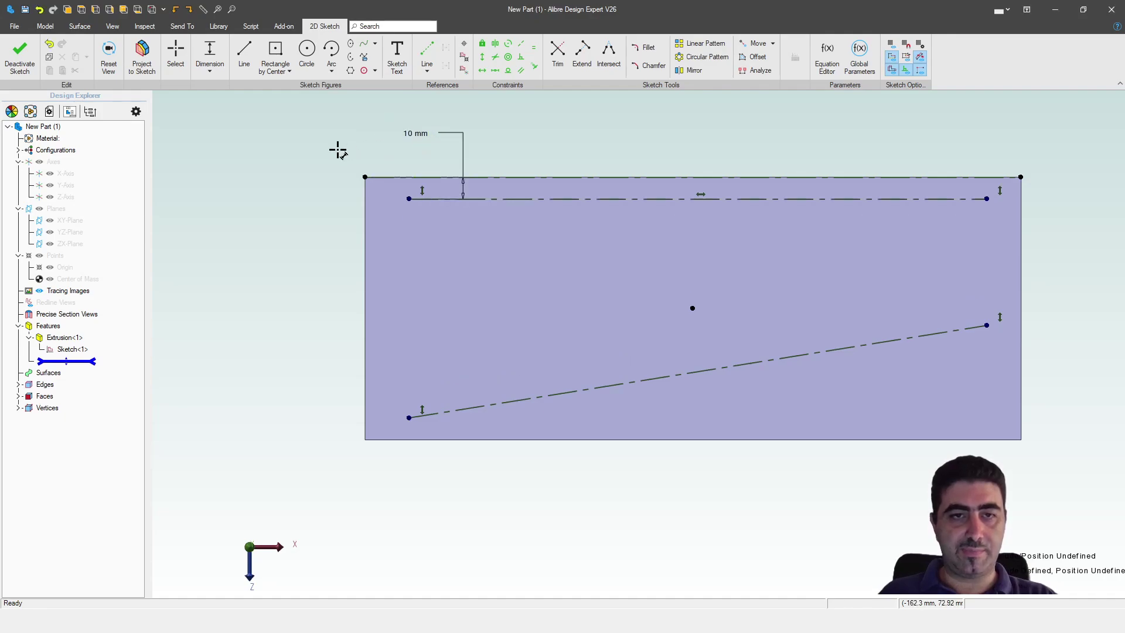
Dimension the horizontal reference line's left endpoint 10 mm from the plate's left edge.
left_click(378, 230)
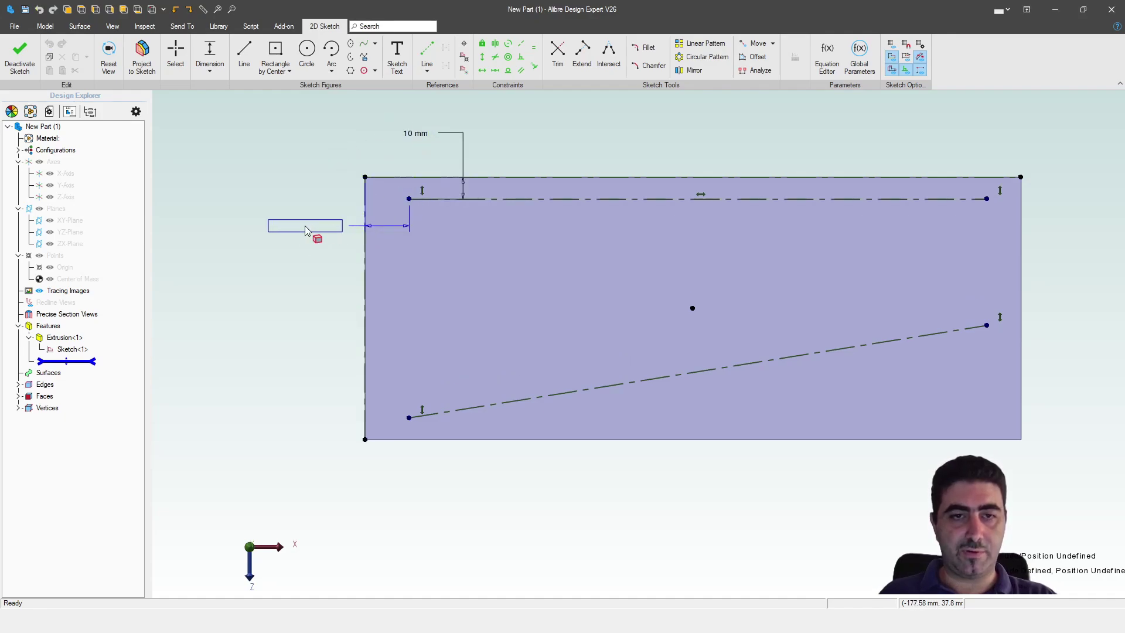
left_click(283, 231)
type("10")
key("Return")
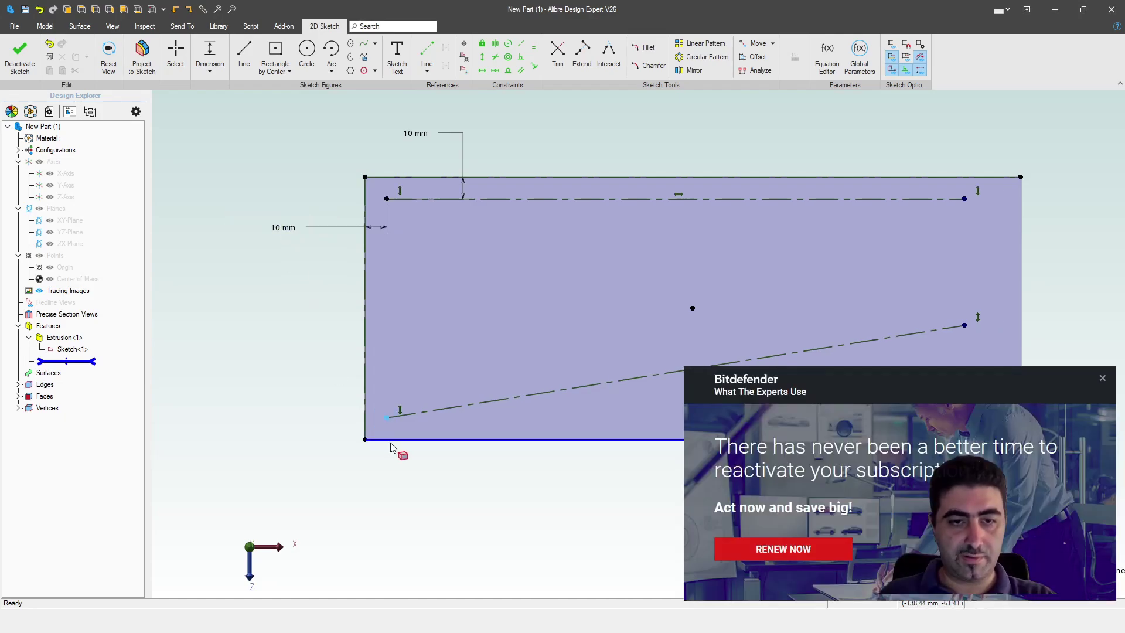
Dismiss the advertisement pop-up and dimension the slanted line's left endpoint 10 mm from the plate's lower edge.
left_click(1101, 378)
left_click(386, 418)
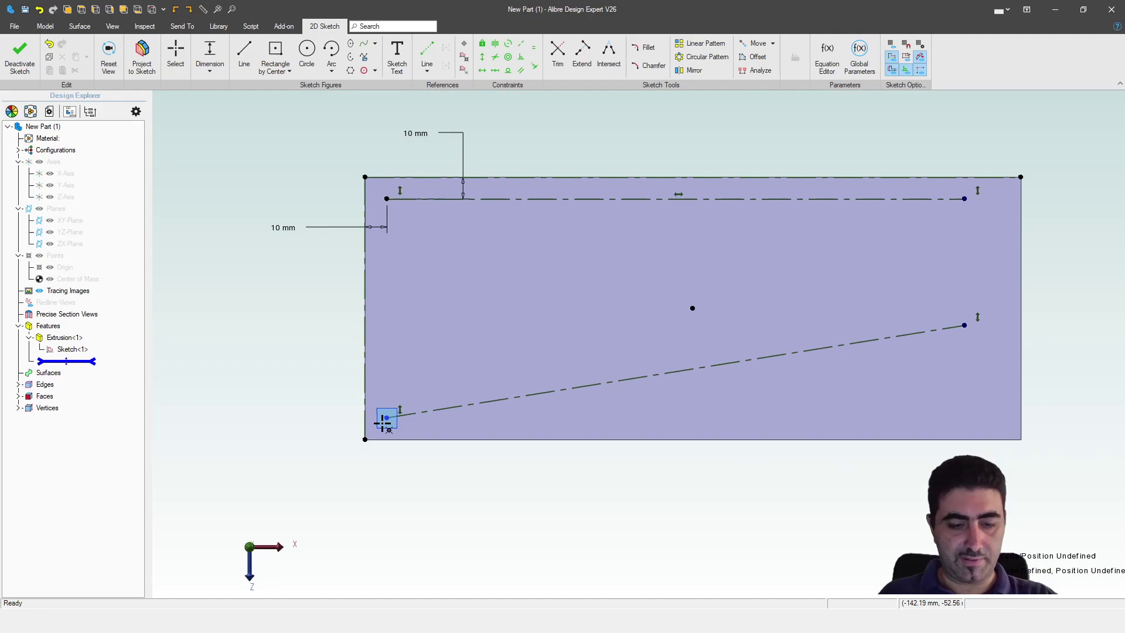
left_click(400, 439)
left_click(385, 479)
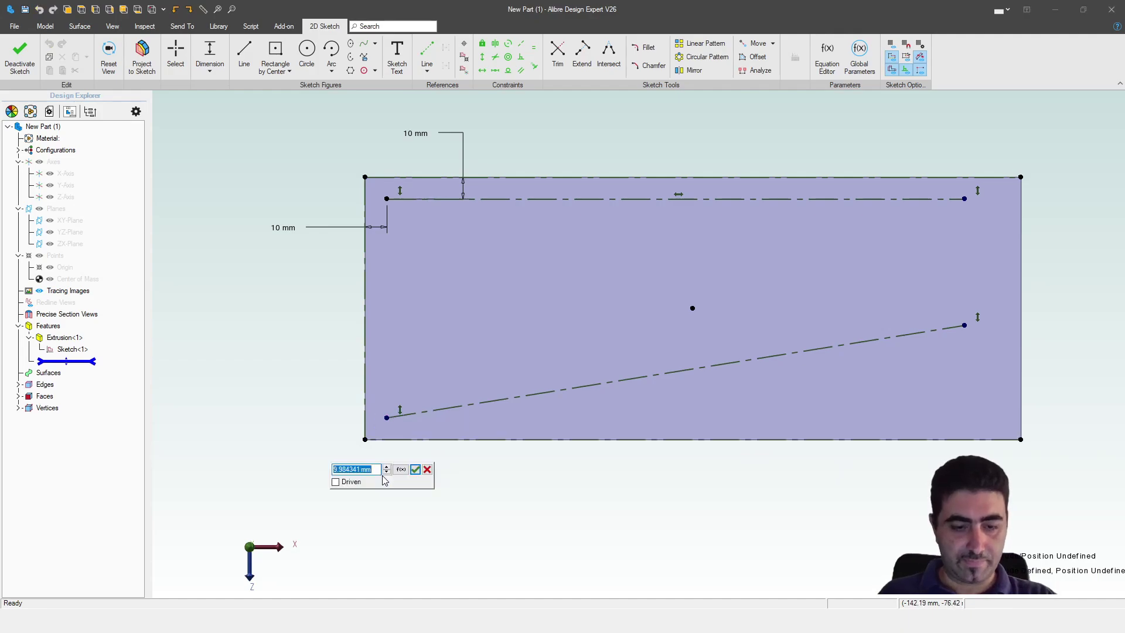
type("d0")
key("Return")
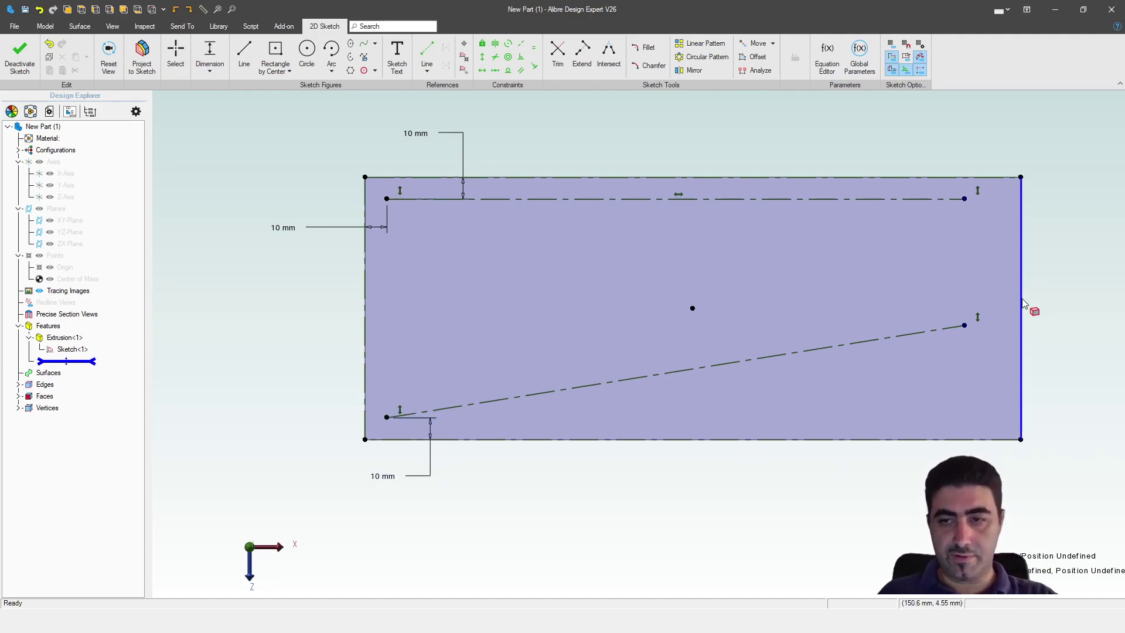
Dimension the slanted reference line's right endpoint 10 mm from the plate's right edge.
left_click(1022, 341)
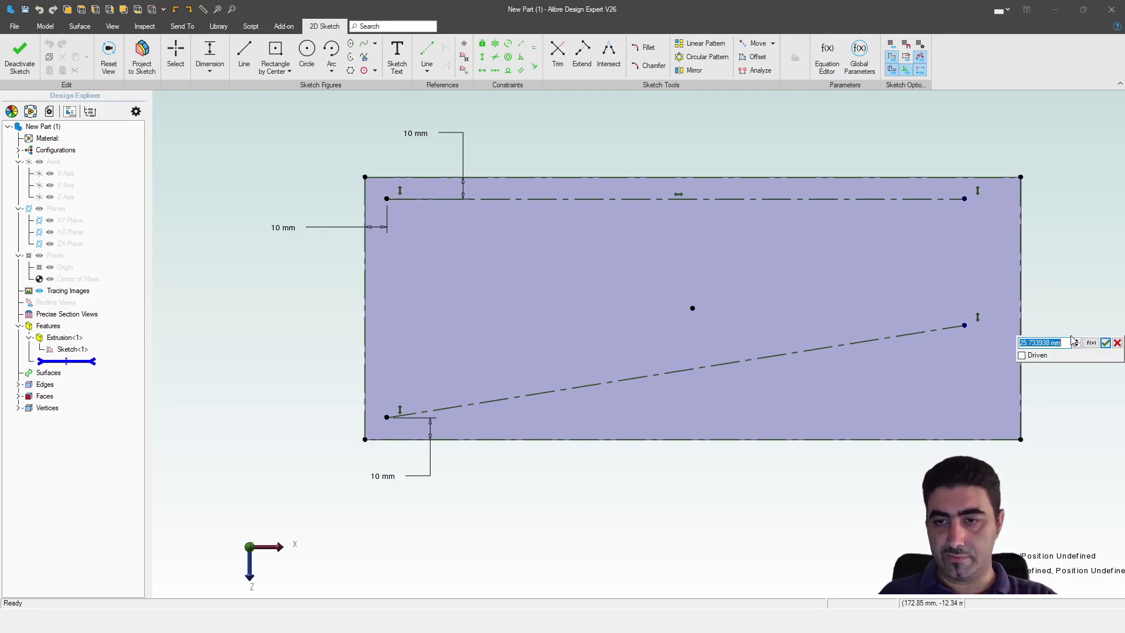
type("10")
key("Return")
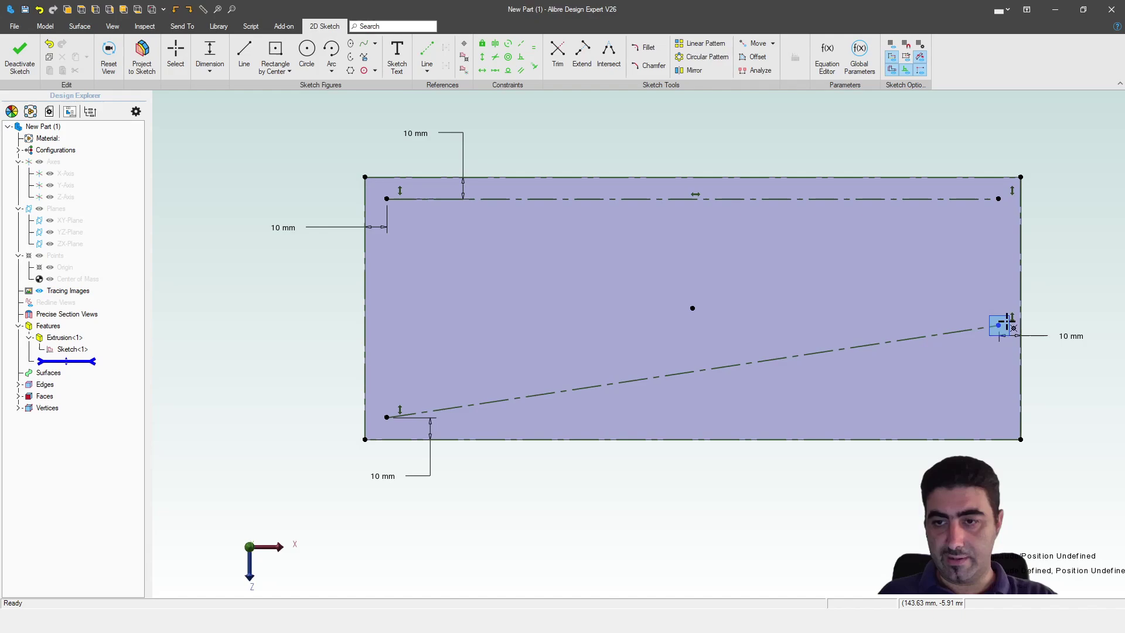
Dimension the vertical distance between the right endpoints of the two reference lines as 50 mm.
left_click(998, 199)
left_click(1029, 231)
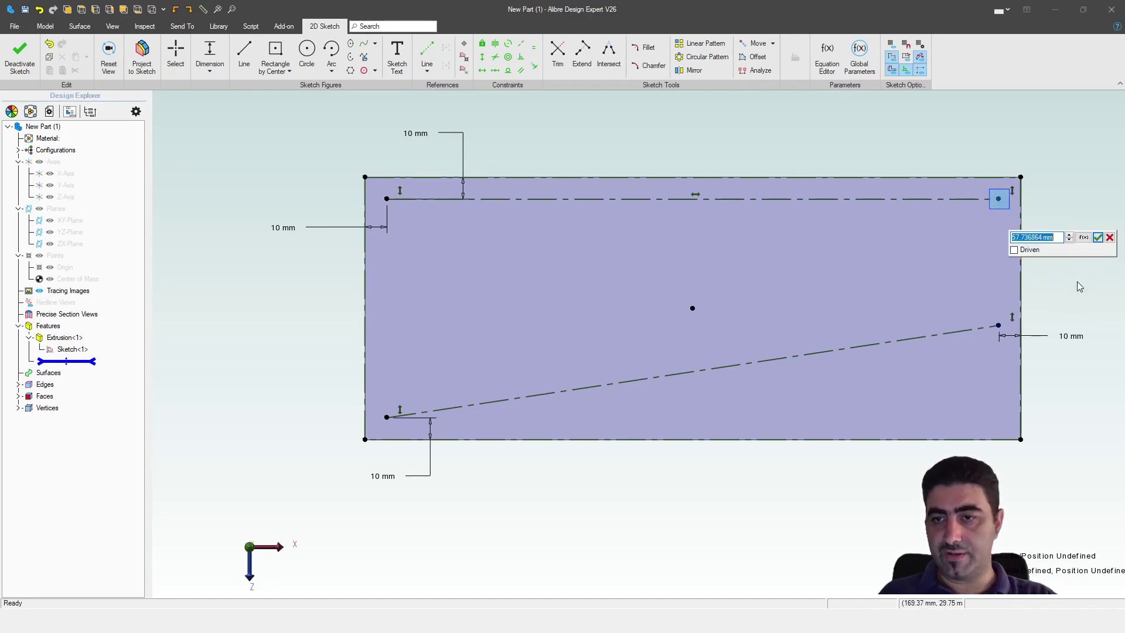
type("50")
key("Return")
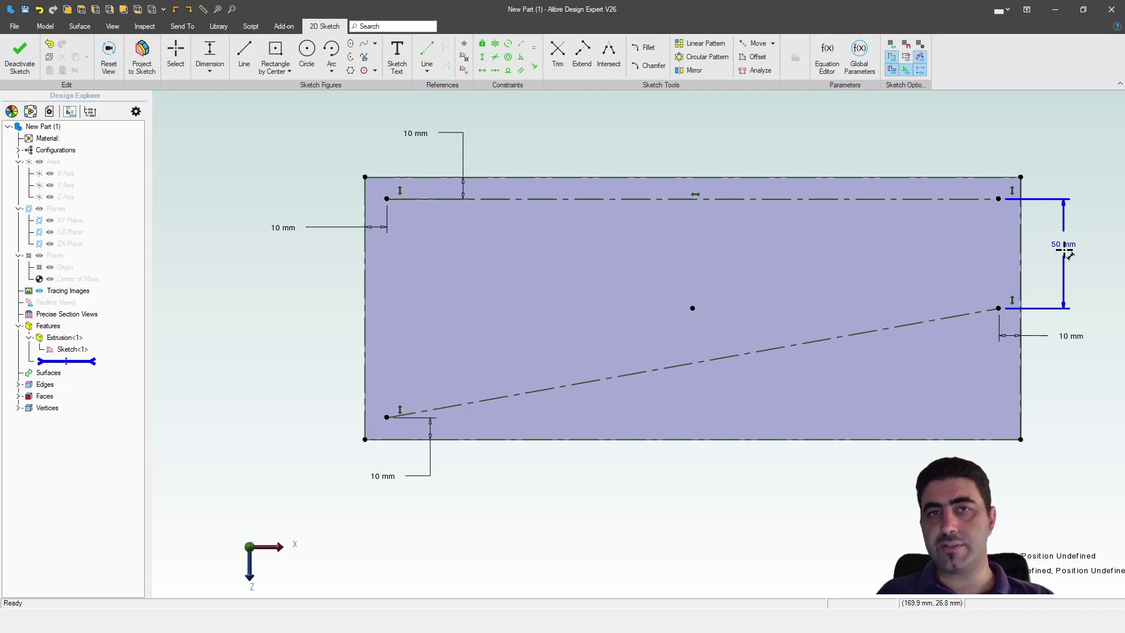
key("Escape")
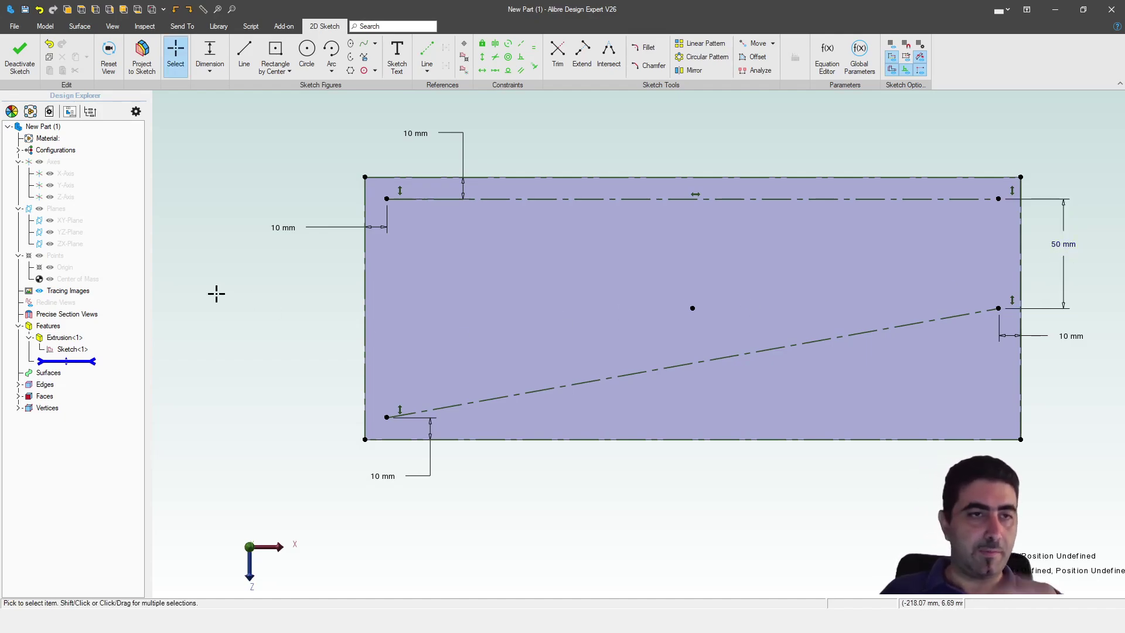
Sketch an upper semicircular arc of about 15.3 mm radius below the left end of the horizontal reference line.
left_click(331, 52)
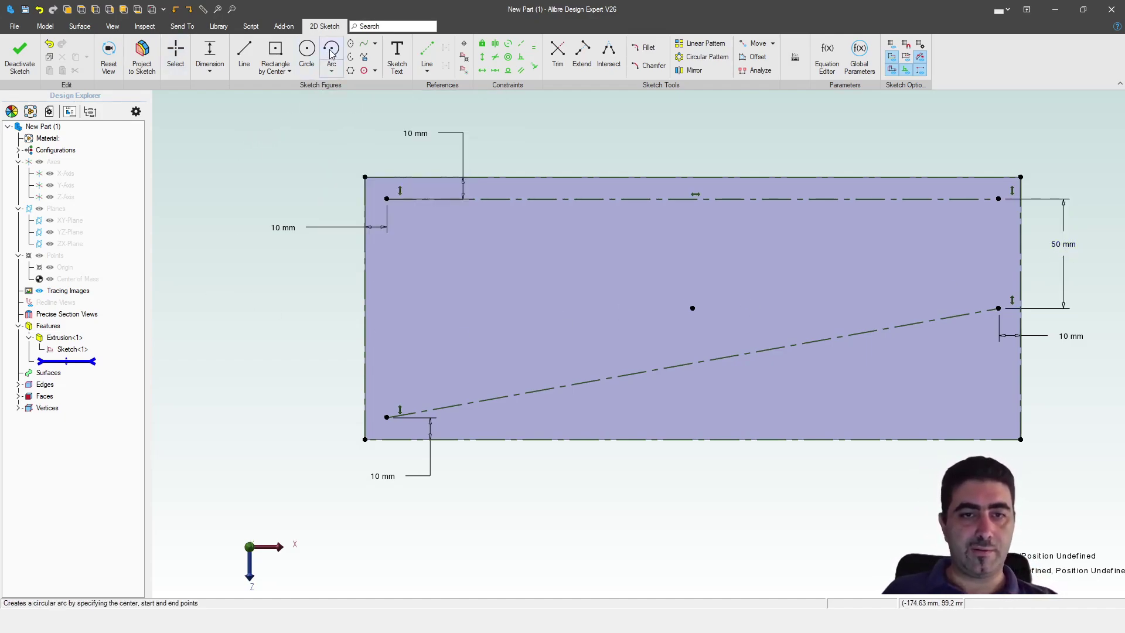
left_click(421, 249)
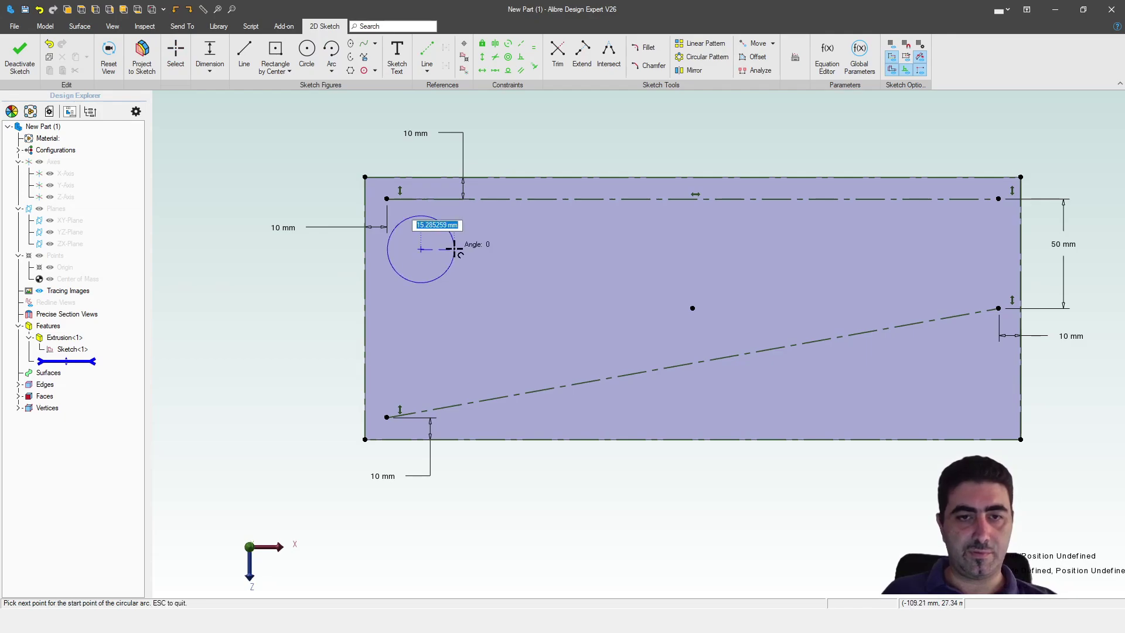
left_click(387, 251)
left_click(454, 249)
key("Escape")
Close the semicircular arc with a straight line between its two endpoints.
key("l")
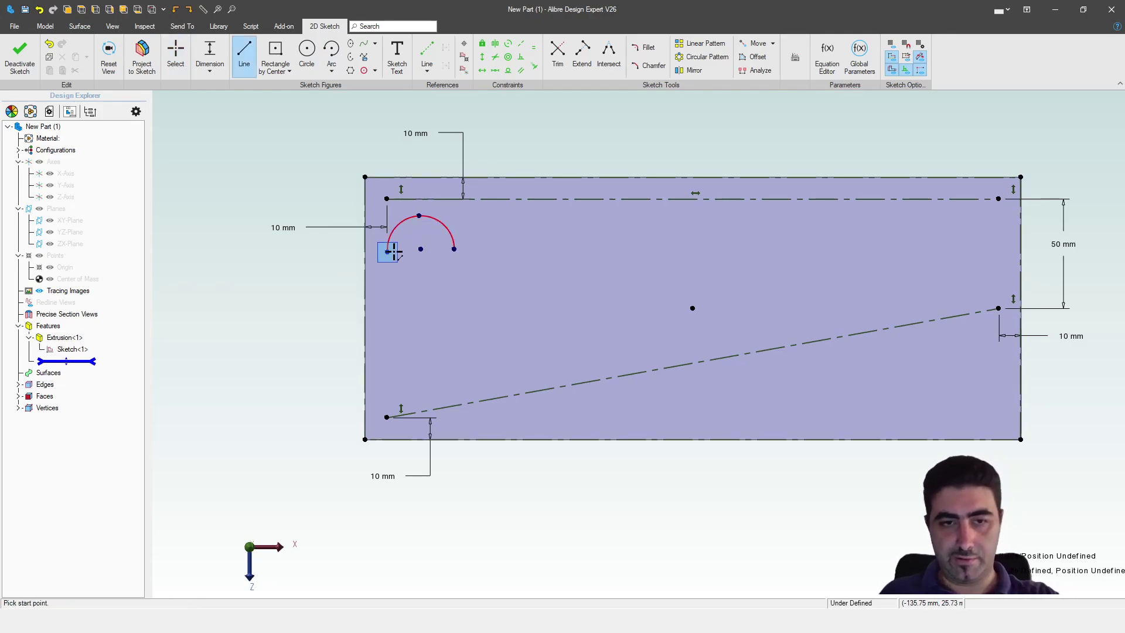
left_click(387, 251)
left_click(454, 249)
key("Escape")
Constrain the semicircle's closing line to be horizontal.
scroll(408, 234, "up", 3)
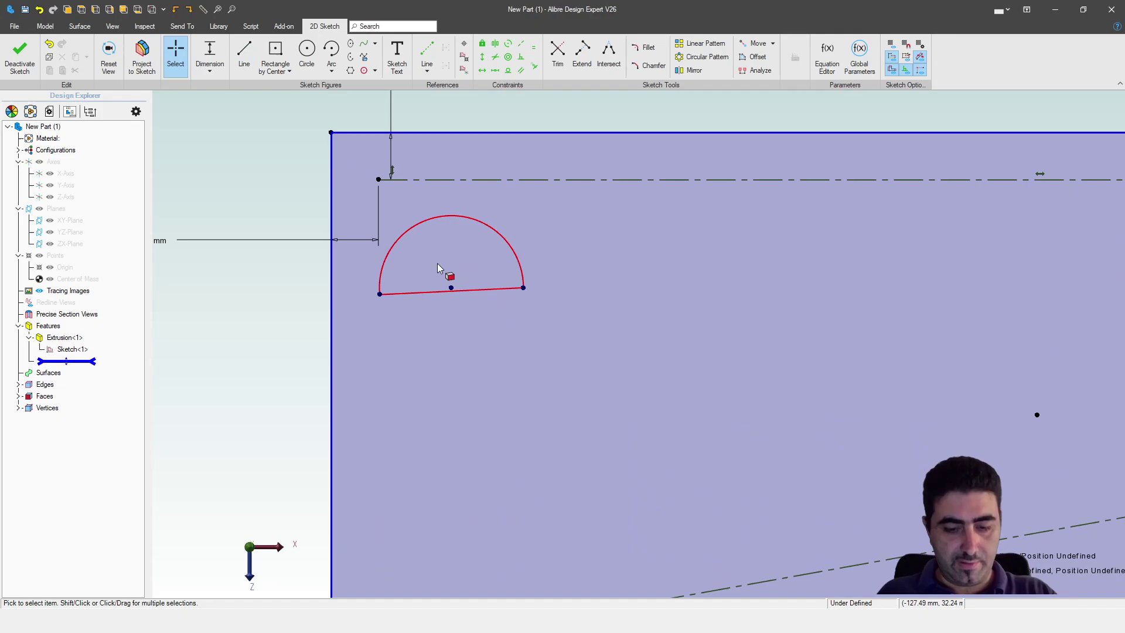
key("h")
left_click(437, 292)
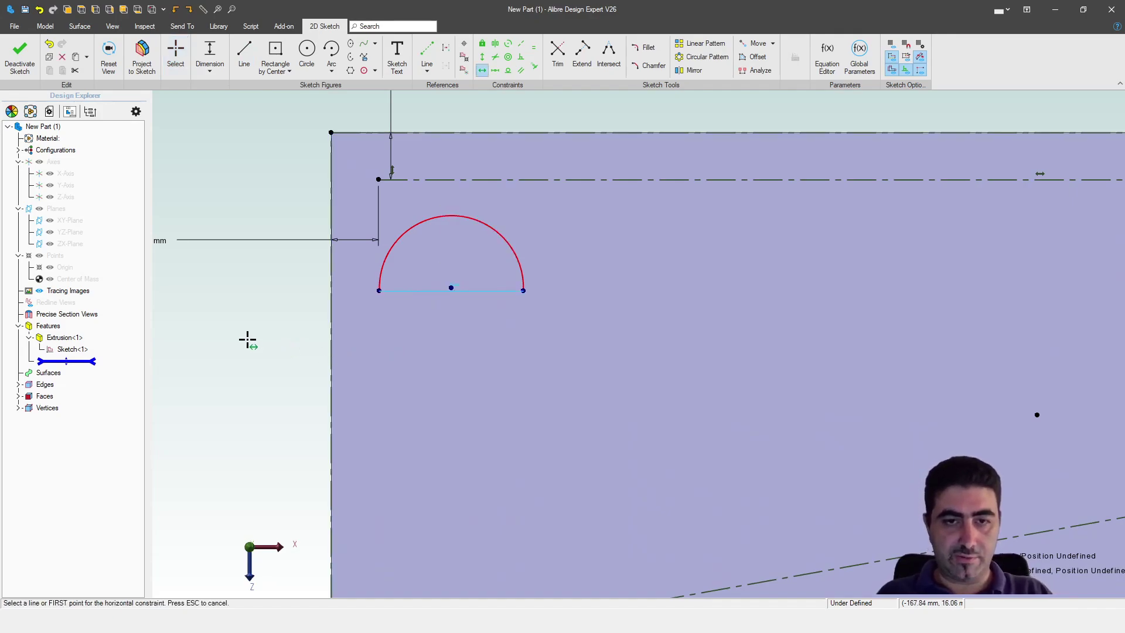
Make the arc's centre point coincident with the closing line.
left_click(535, 65)
left_click(451, 288)
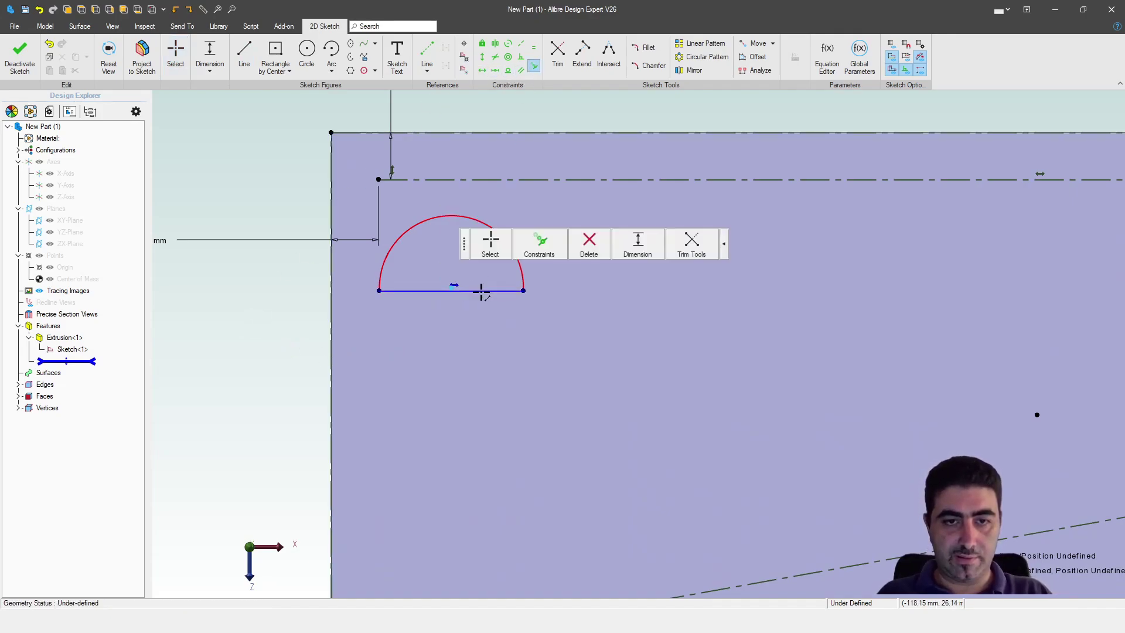
left_click(481, 291)
key("Escape")
key("Escape")
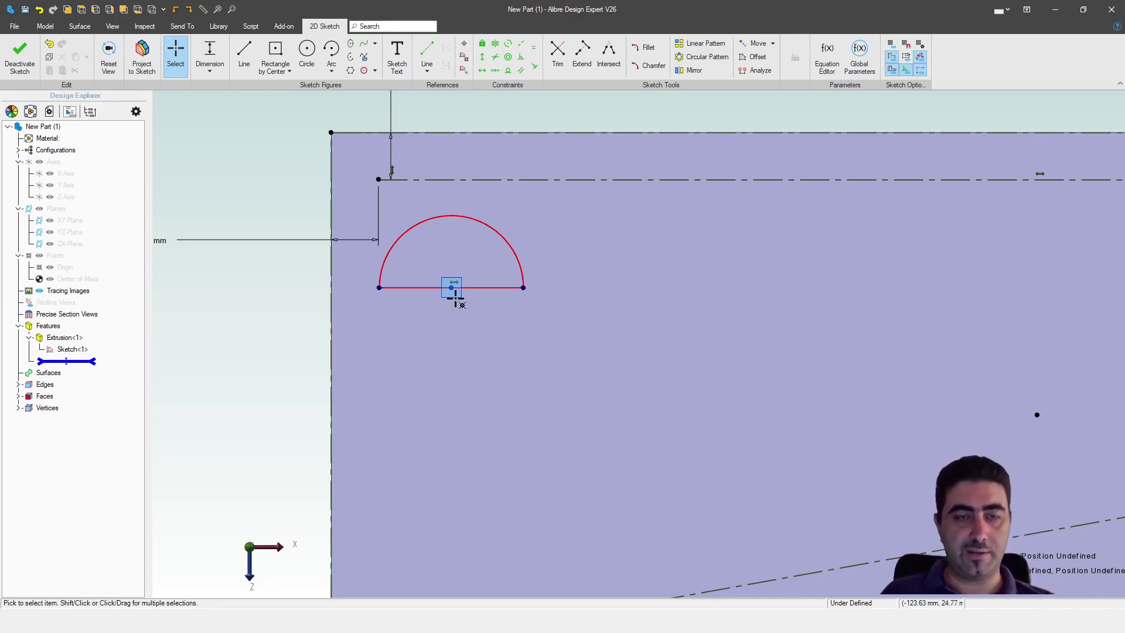
Try to align the arc's centre vertically with the horizontal reference line's left endpoint, and undo the attempt.
key("v")
left_click(453, 290)
left_click(378, 179)
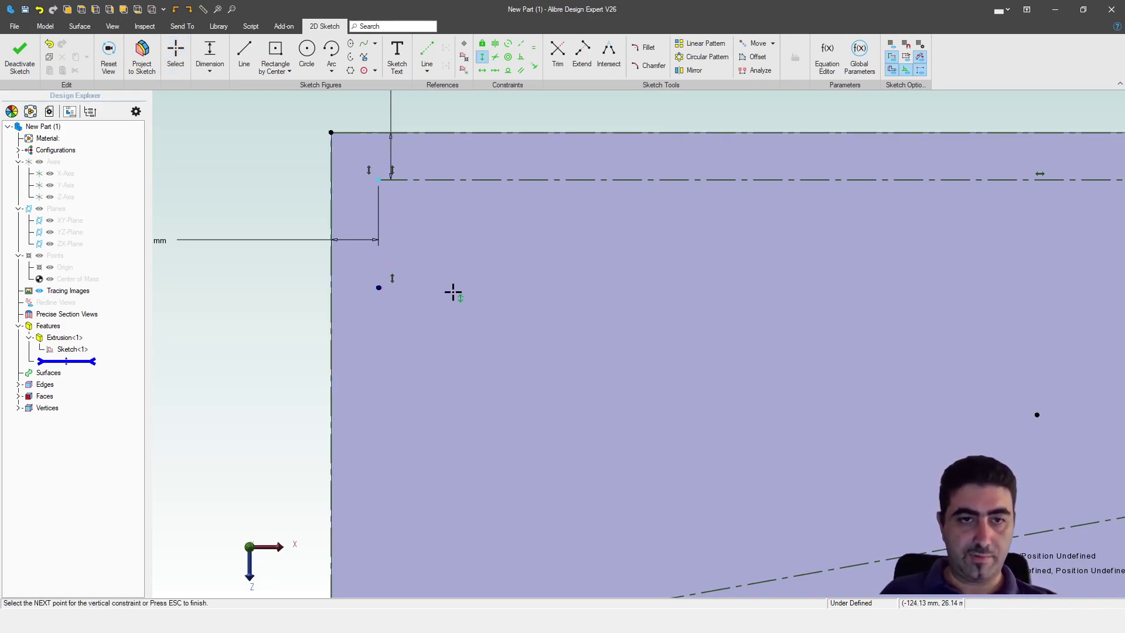
key("Escape")
scroll(376, 291, "up", 8)
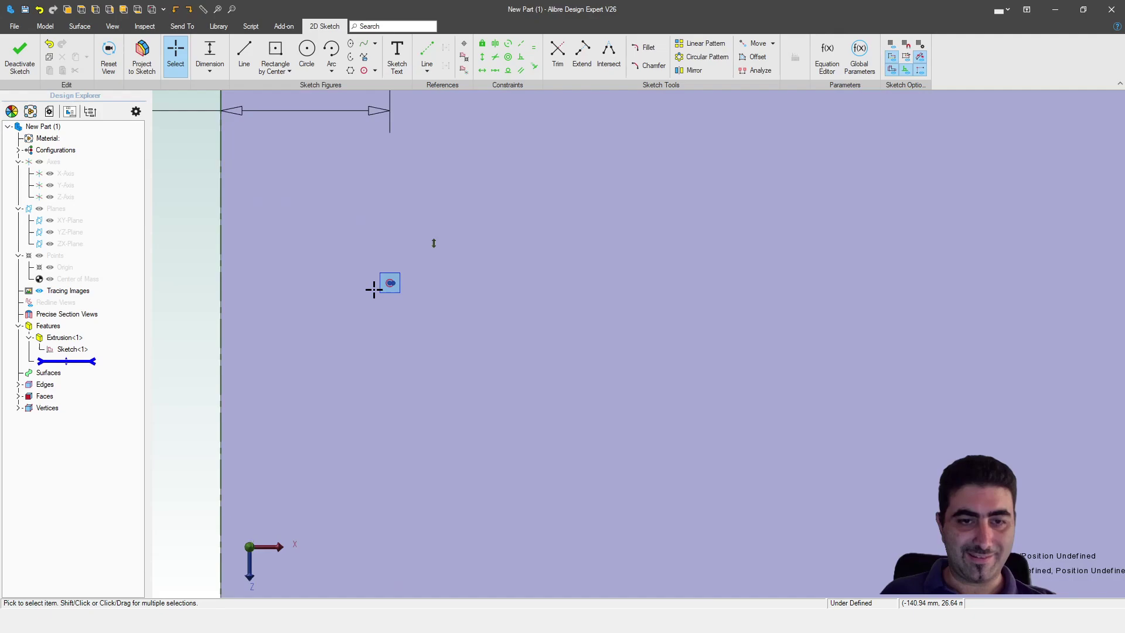
left_click_drag(406, 279, 389, 331)
key("ctrl+z")
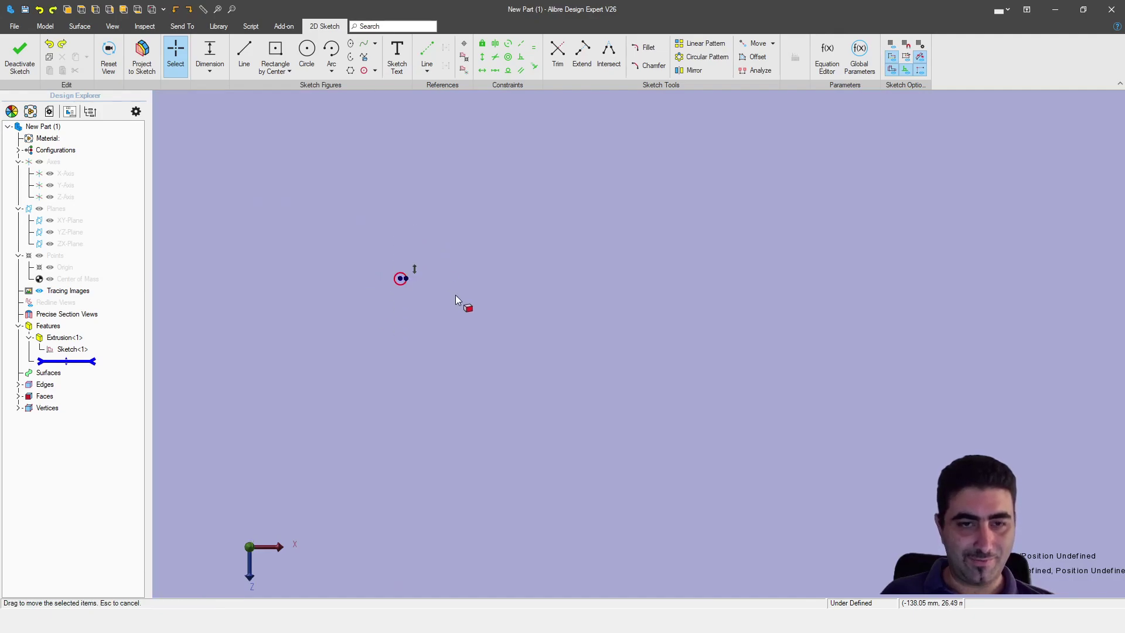
scroll(455, 333, "down", 3)
key("d")
left_click(448, 294)
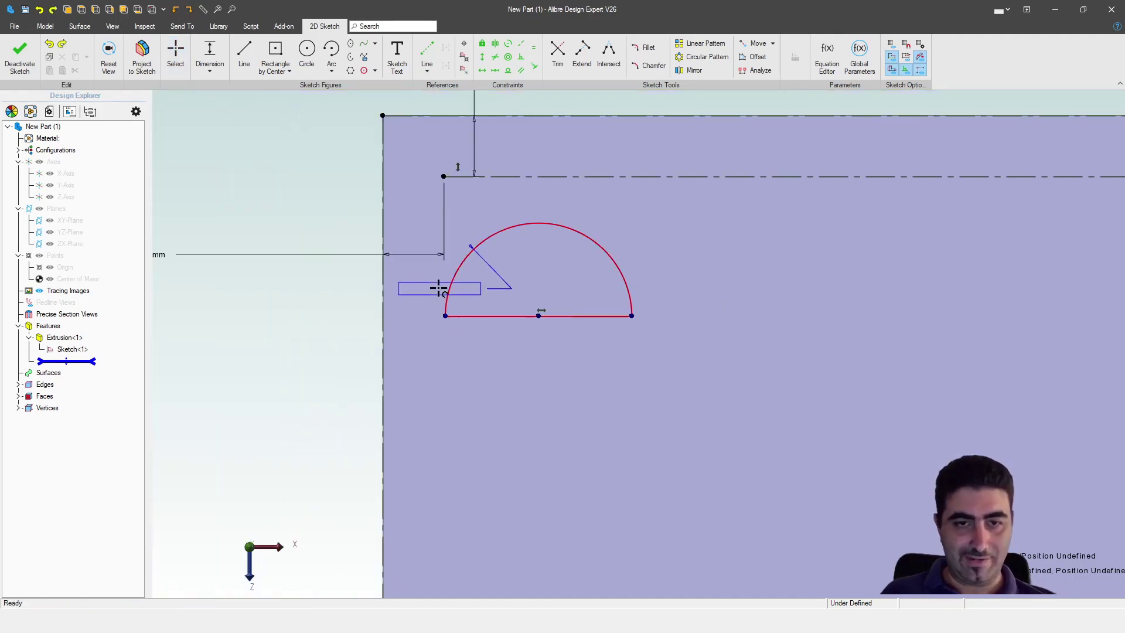
left_click(353, 199)
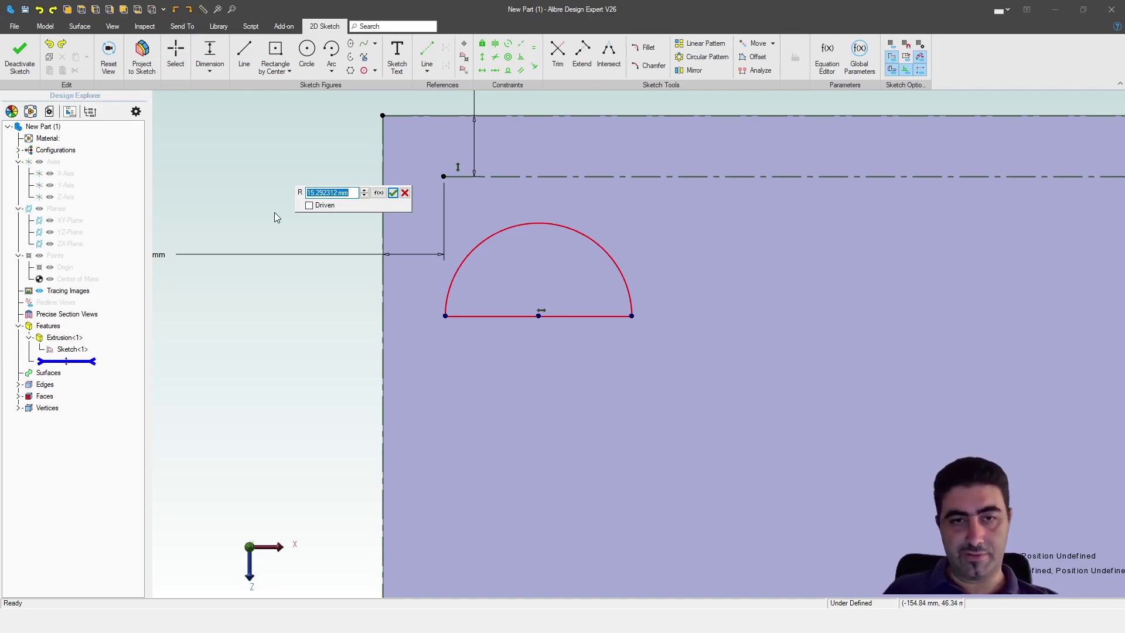
left_click(405, 194)
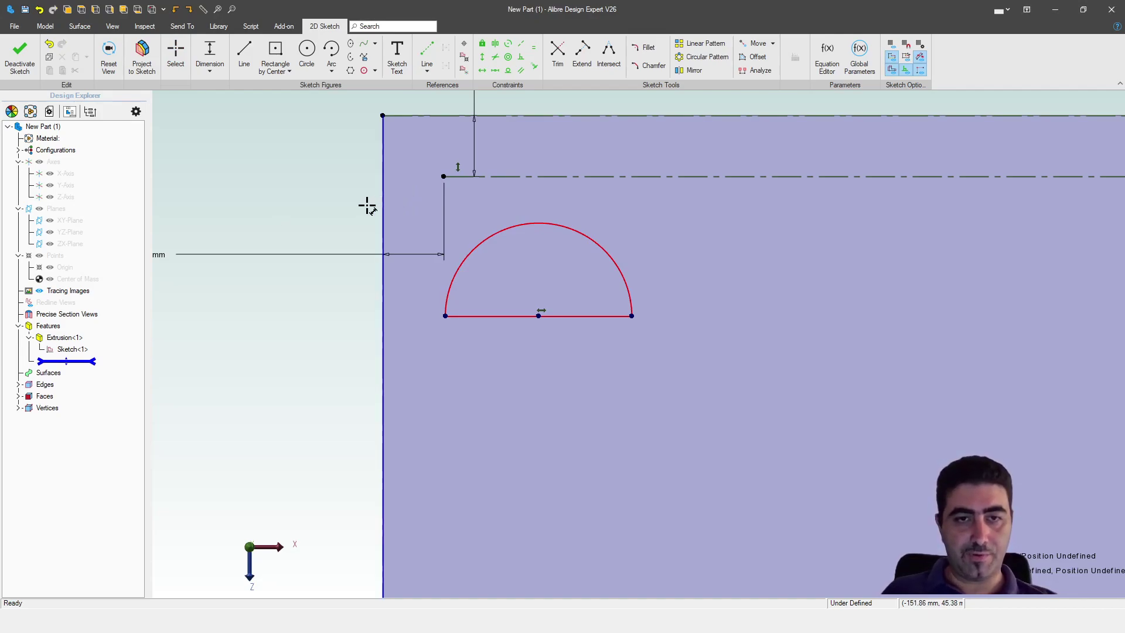
left_click(473, 249)
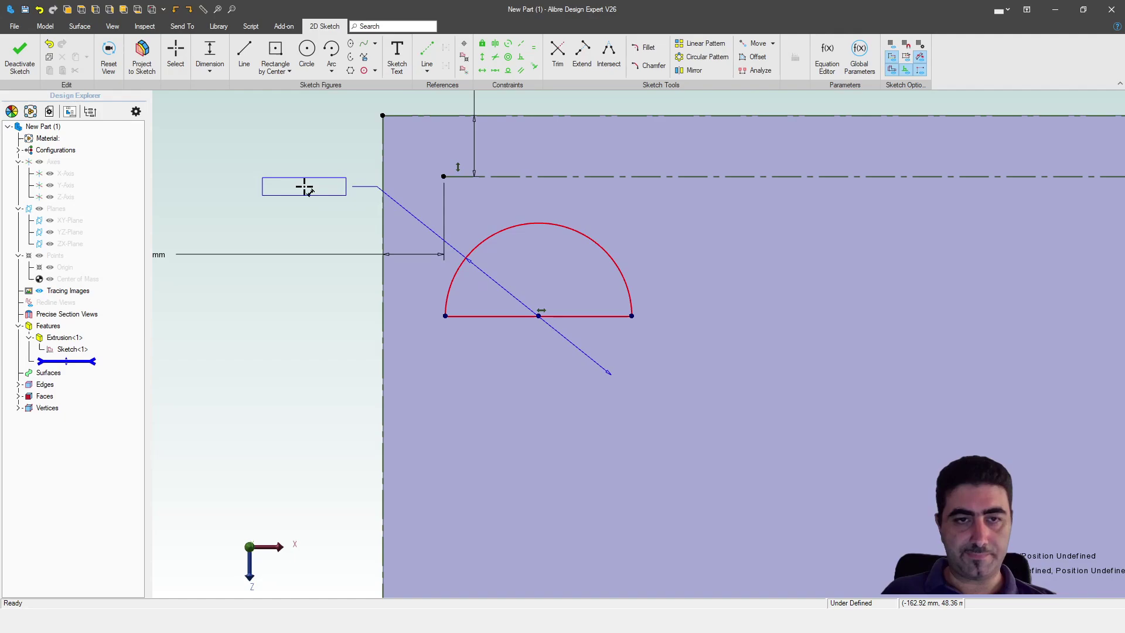
left_click(302, 191)
left_click(356, 182)
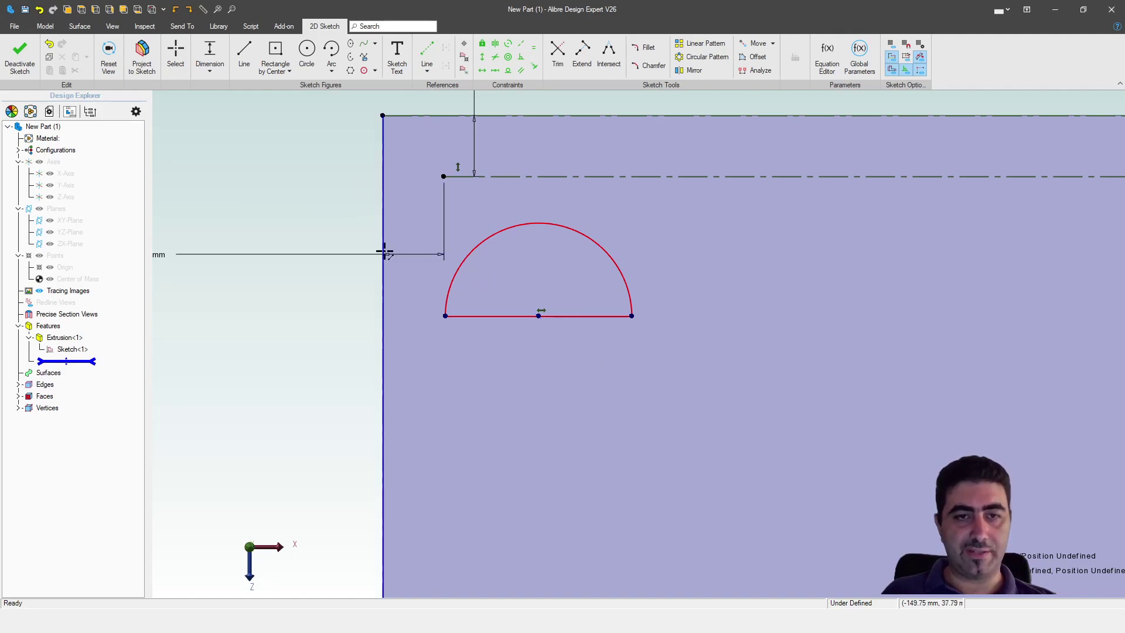
Dimension the semicircular arc with a diameter of 15 mm.
left_click(458, 269)
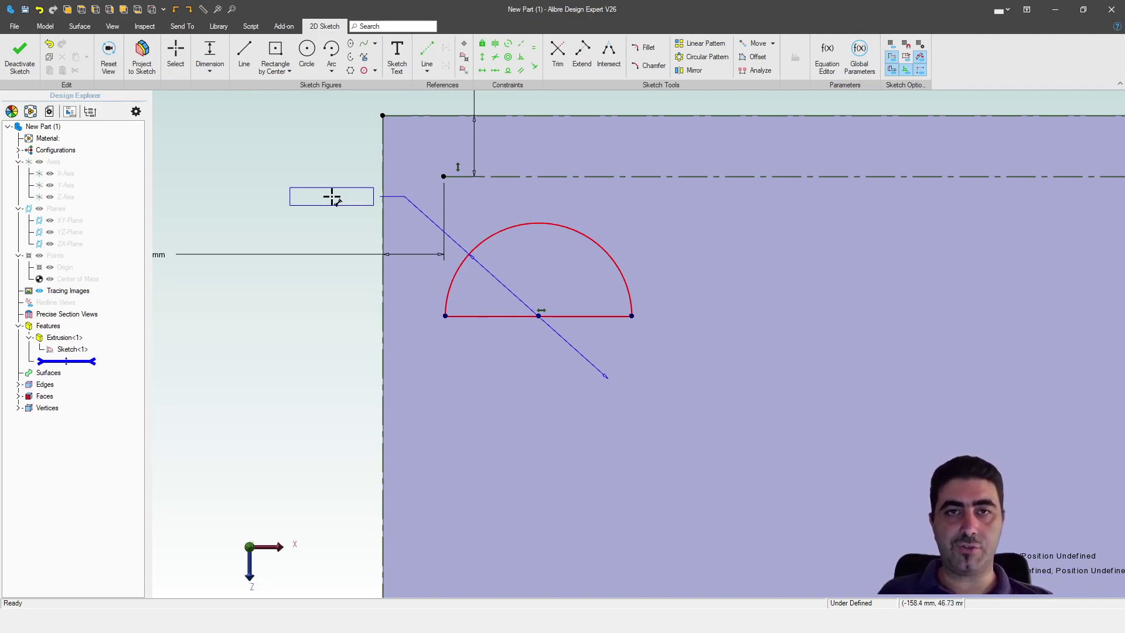
left_click(333, 199)
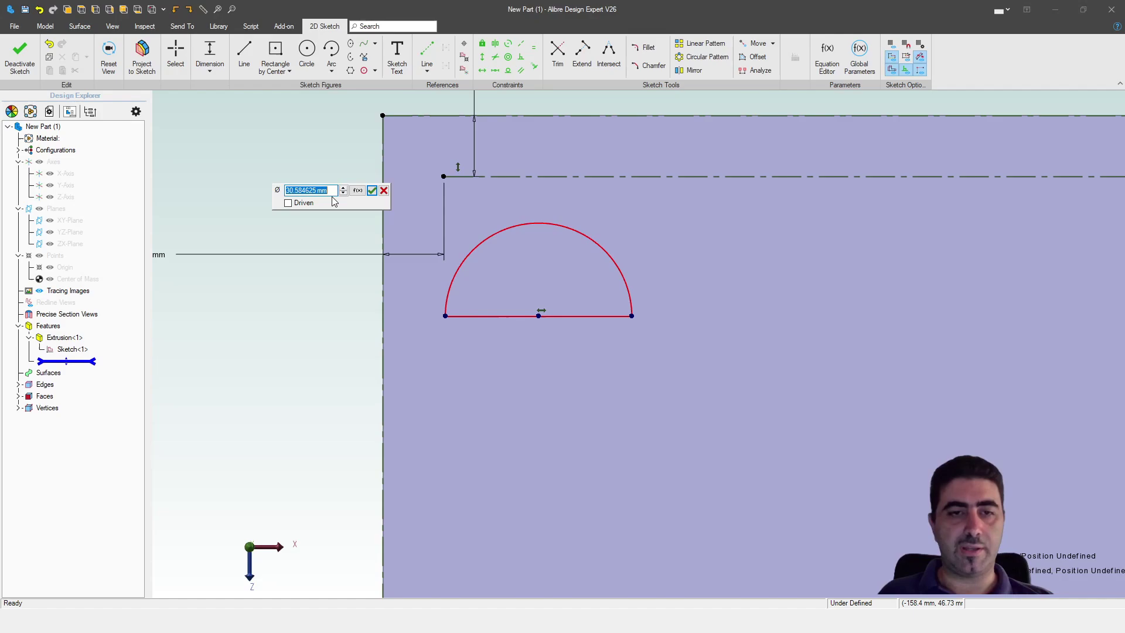
type("1")
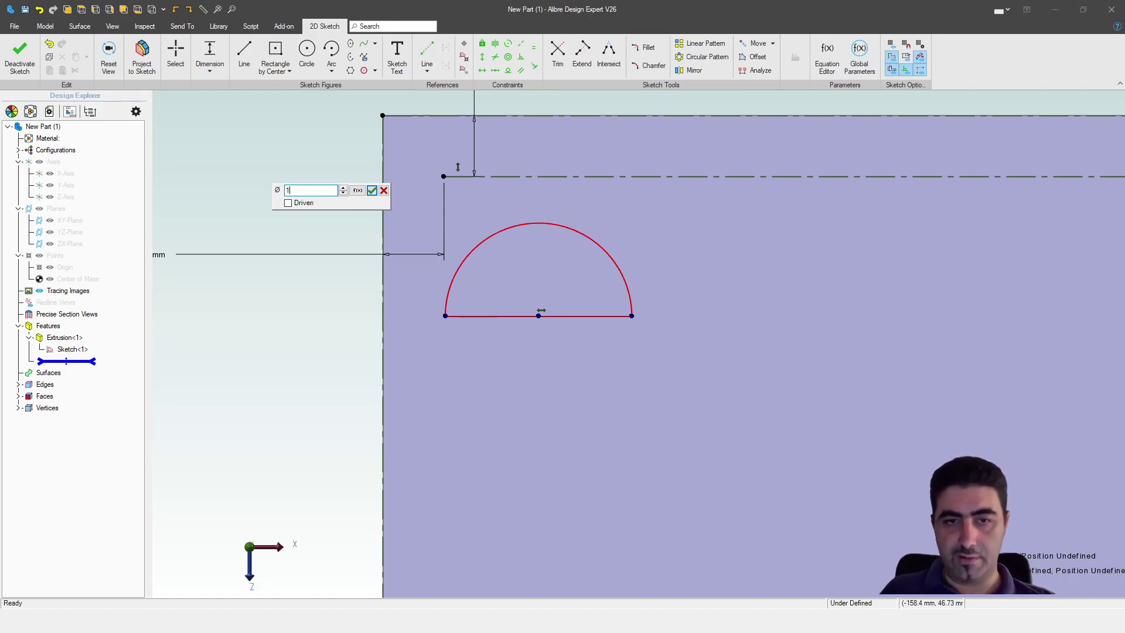
type("5")
key("Return")
key("Escape")
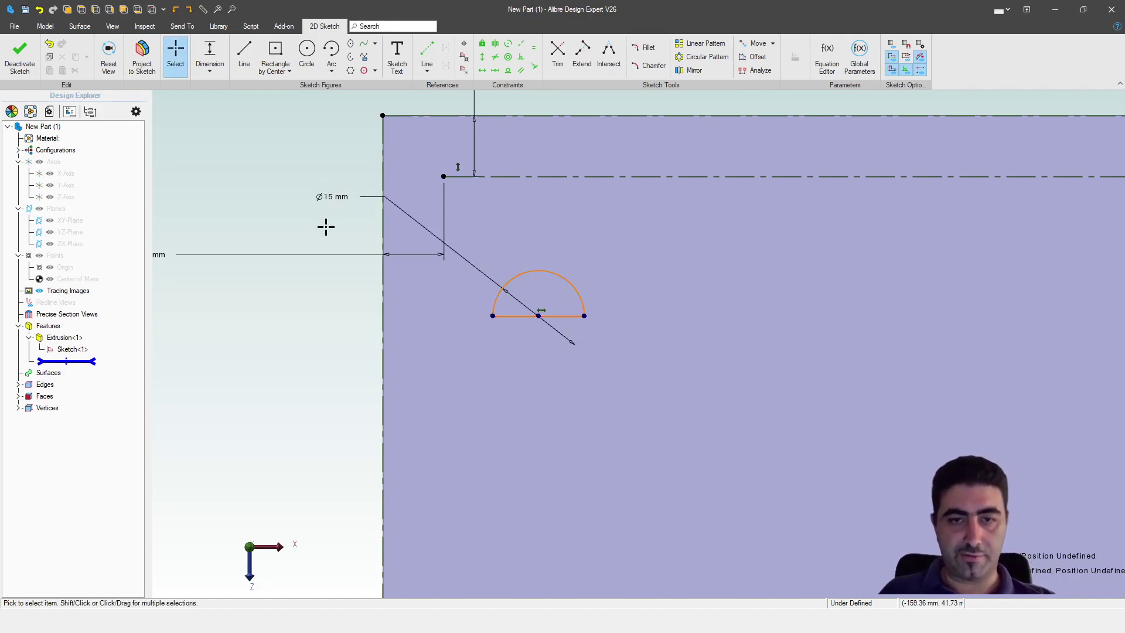
Constrain the arc's centre vertically in line with the horizontal reference line's left endpoint.
key("v")
left_click(538, 317)
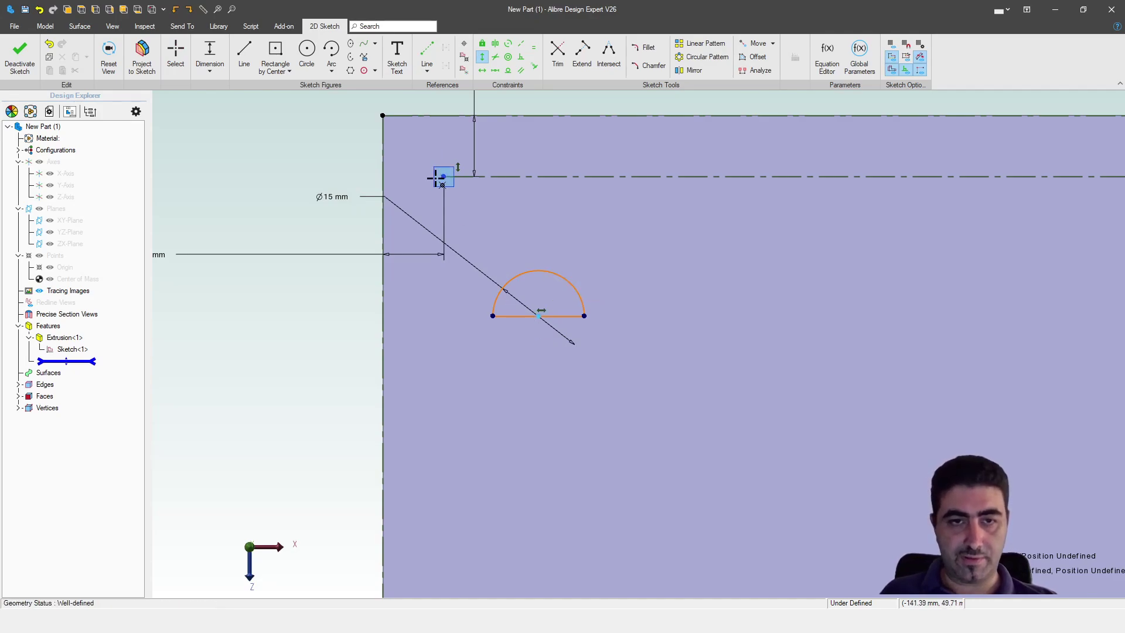
left_click(442, 176)
key("Escape")
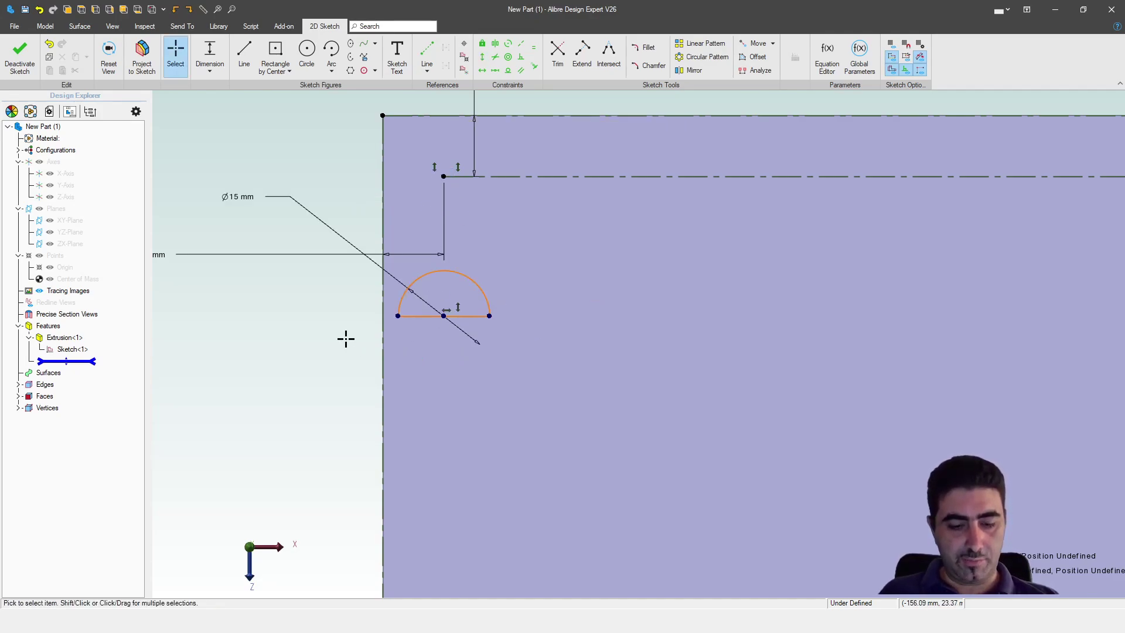
Make the semicircular arc tangent to the horizontal reference line.
key("t")
left_click(464, 274)
left_click(509, 175)
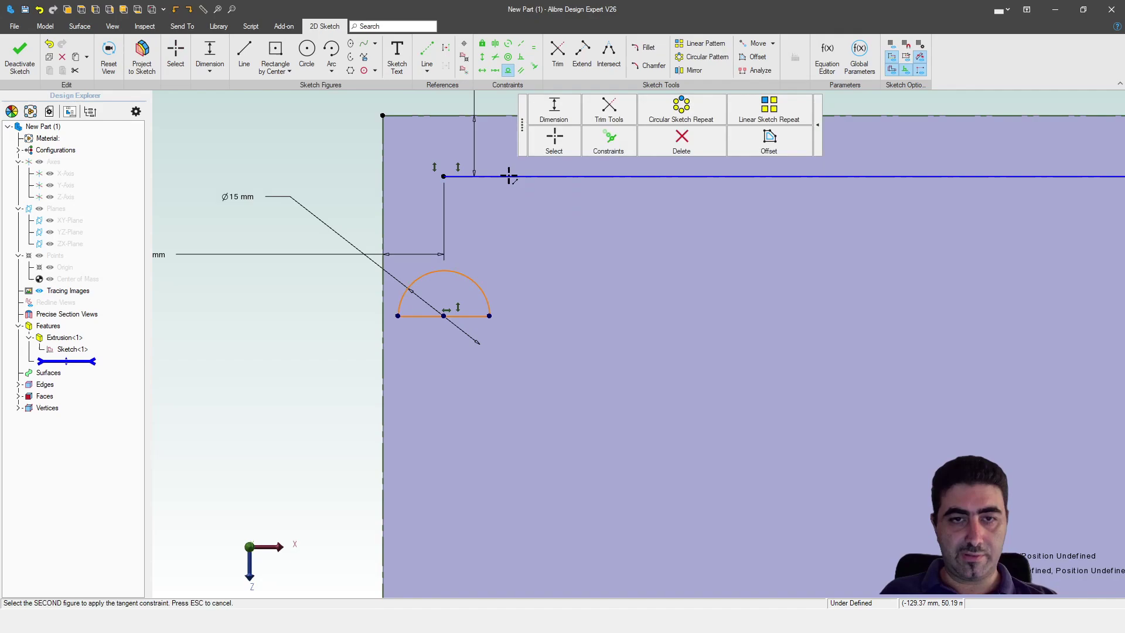
left_click(508, 175)
key("Escape")
Add a driven angle dimension between the slanted reference line and the plate's lower edge.
scroll(495, 238, "down", 3)
scroll(487, 267, "up", 1)
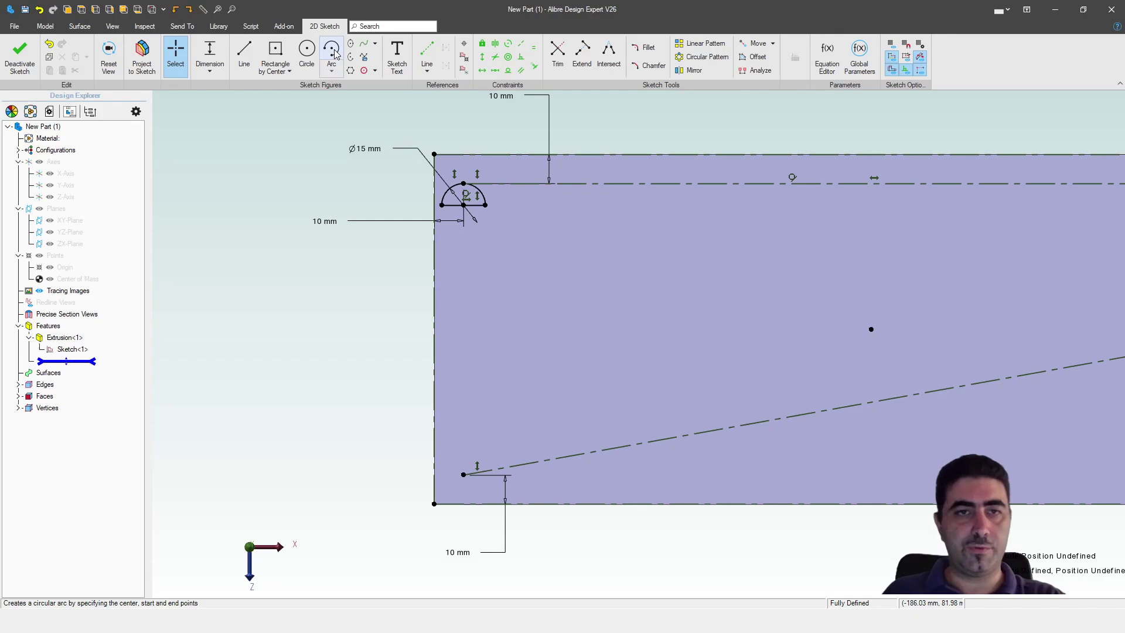
scroll(334, 344, "down", 2)
scroll(342, 344, "up", 2)
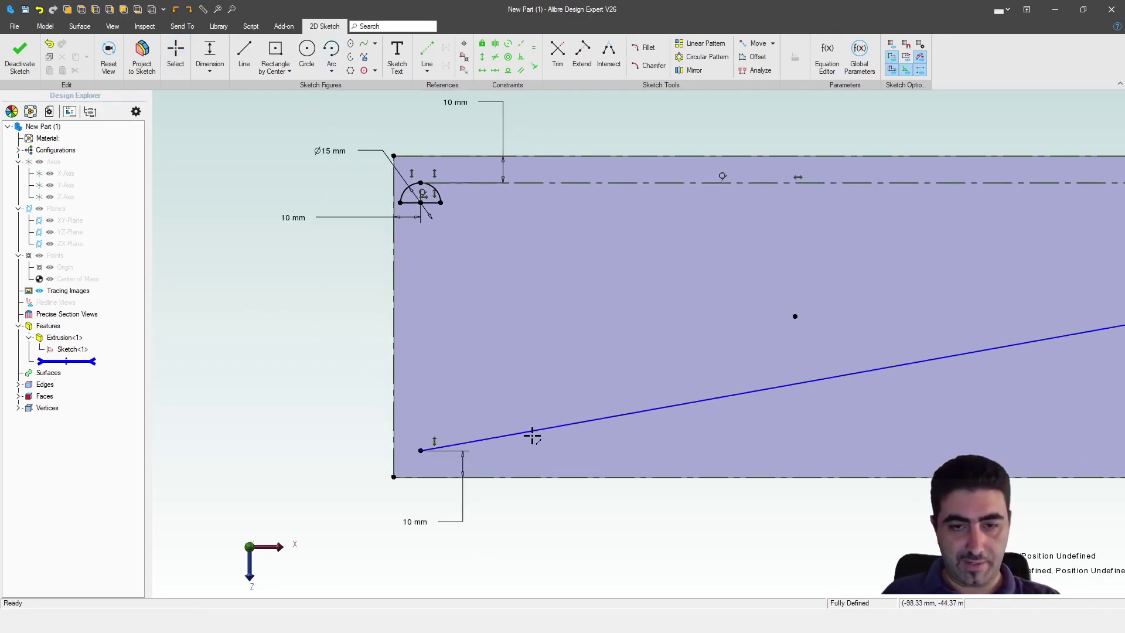
left_click(531, 436)
left_click(593, 476)
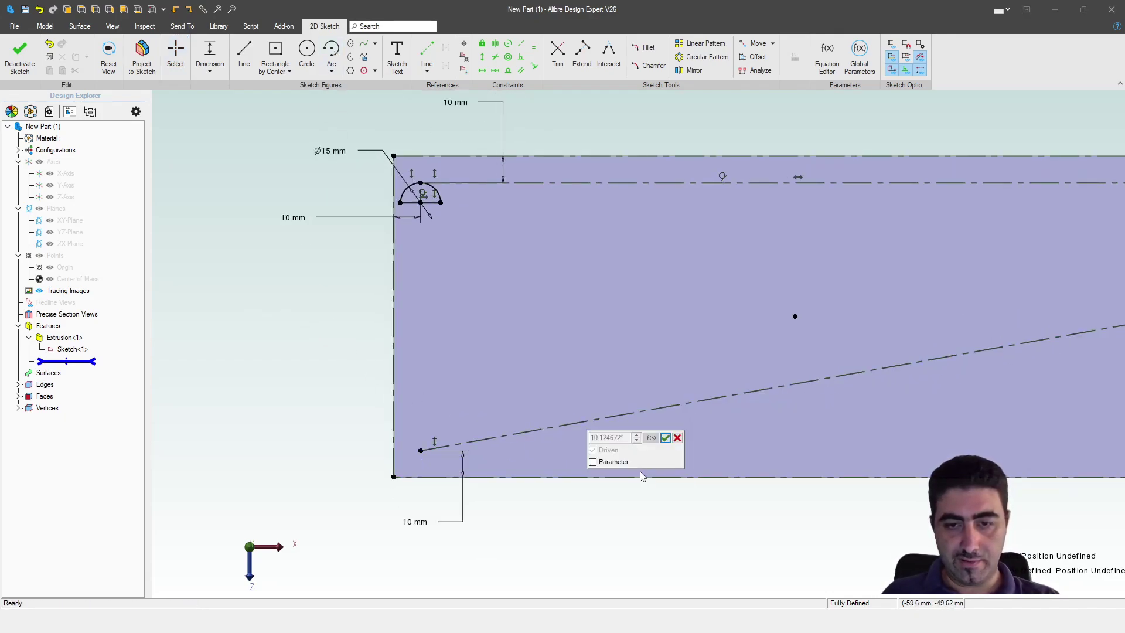
left_click(665, 437)
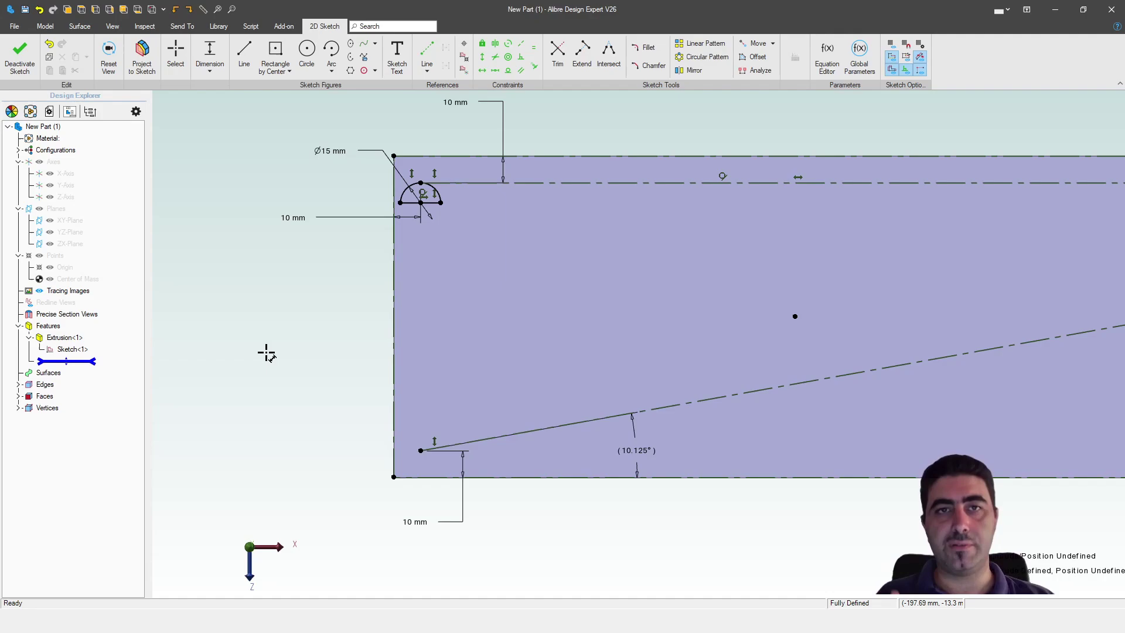
key("Escape")
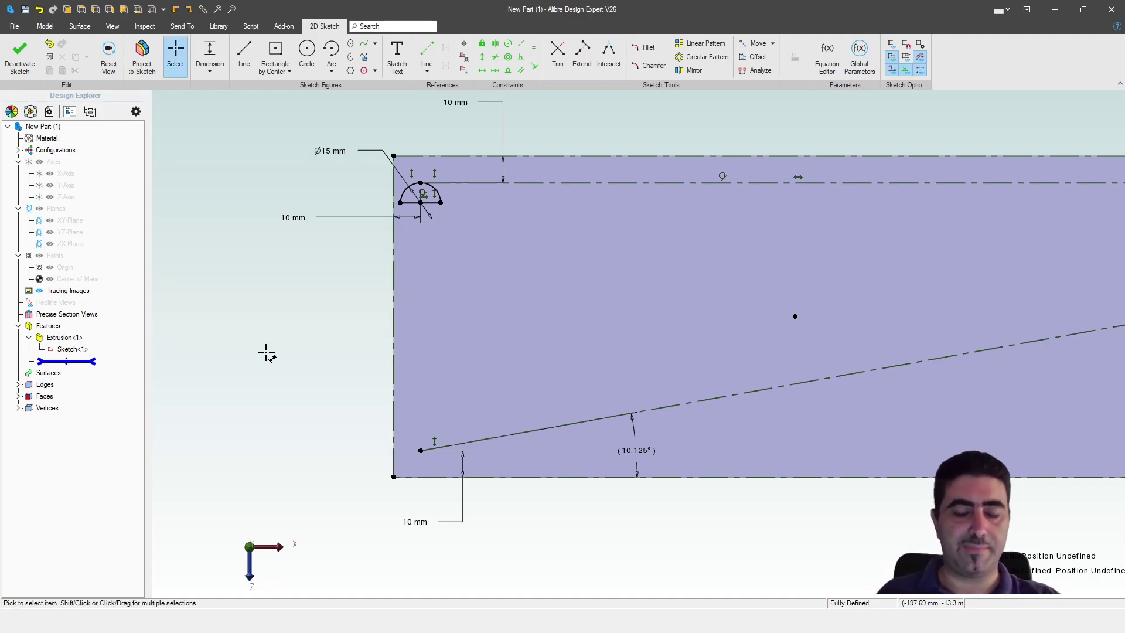
Finish the sketch and cut the semicircle all the way through the plate.
left_click(21, 57)
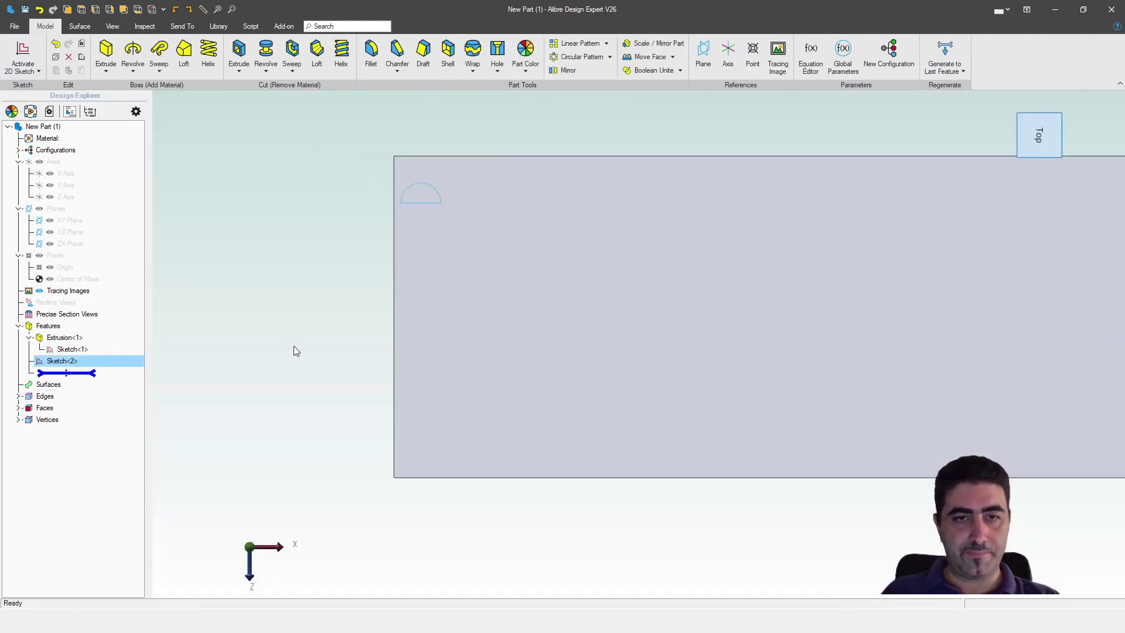
key("x")
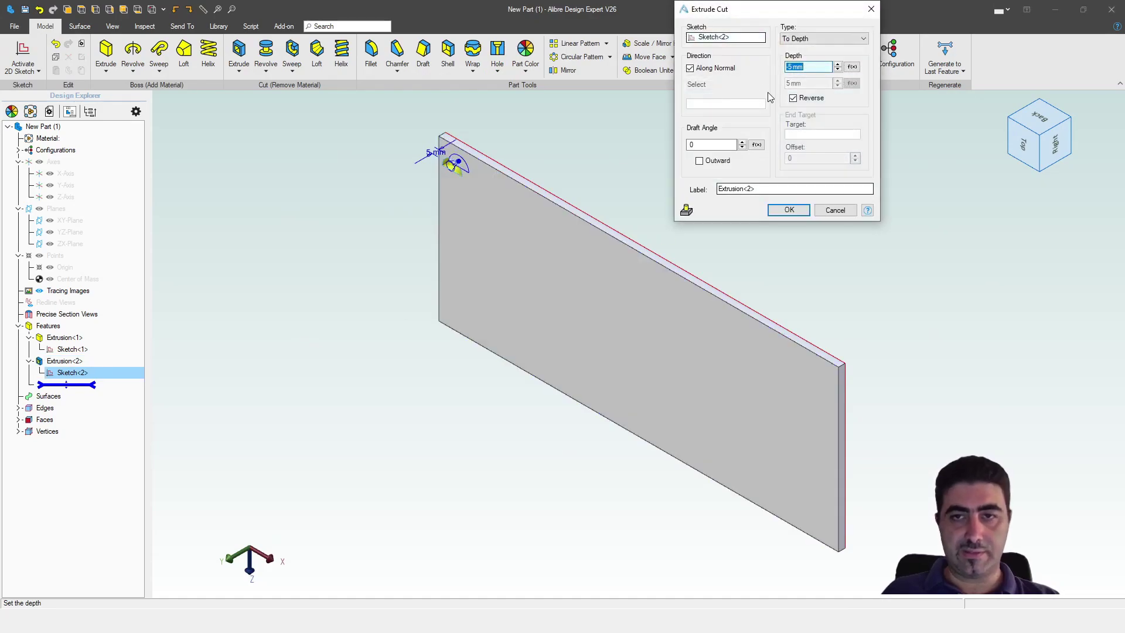
left_click(817, 39)
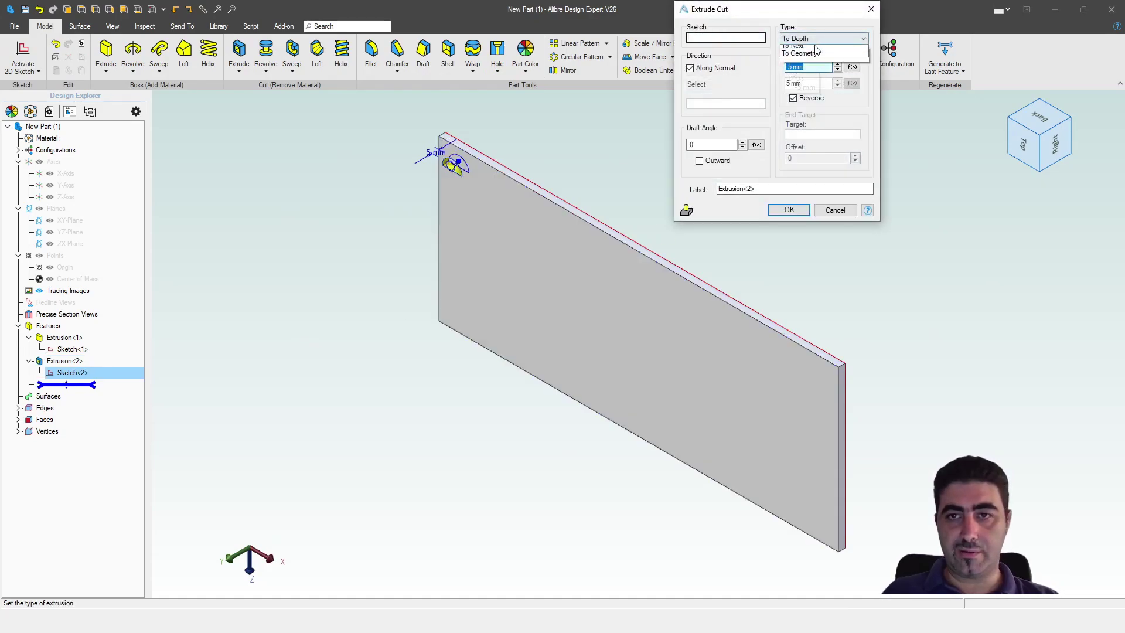
left_click(813, 58)
left_click(789, 210)
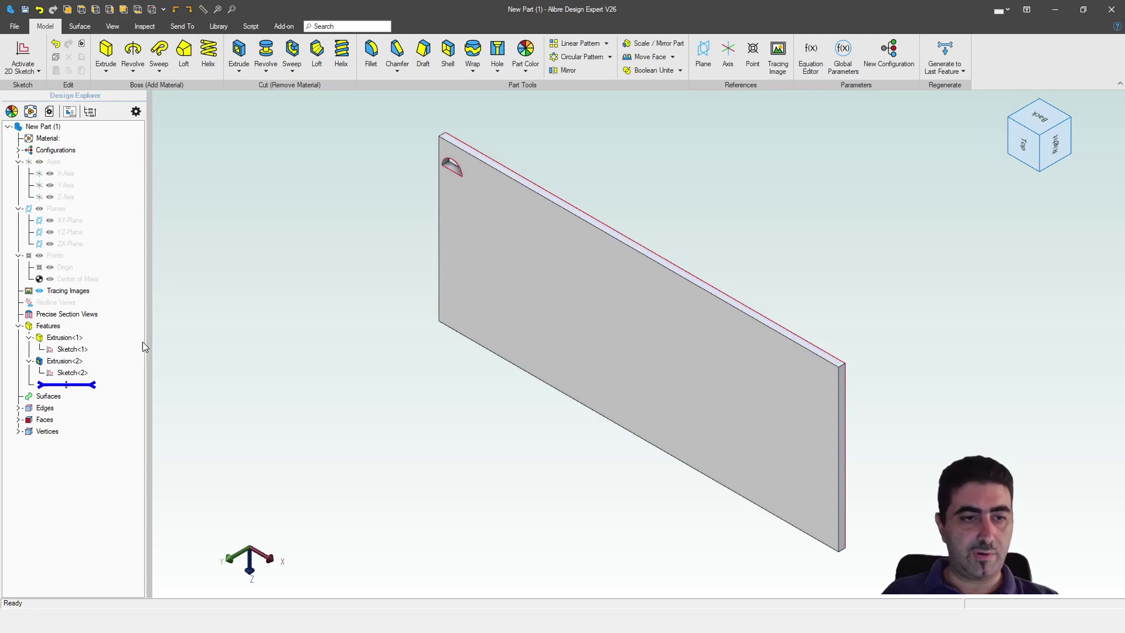
Start a new sketch on the plate's large face and project the semicircle's sketch onto it as reference figures.
left_click(531, 321)
key("s")
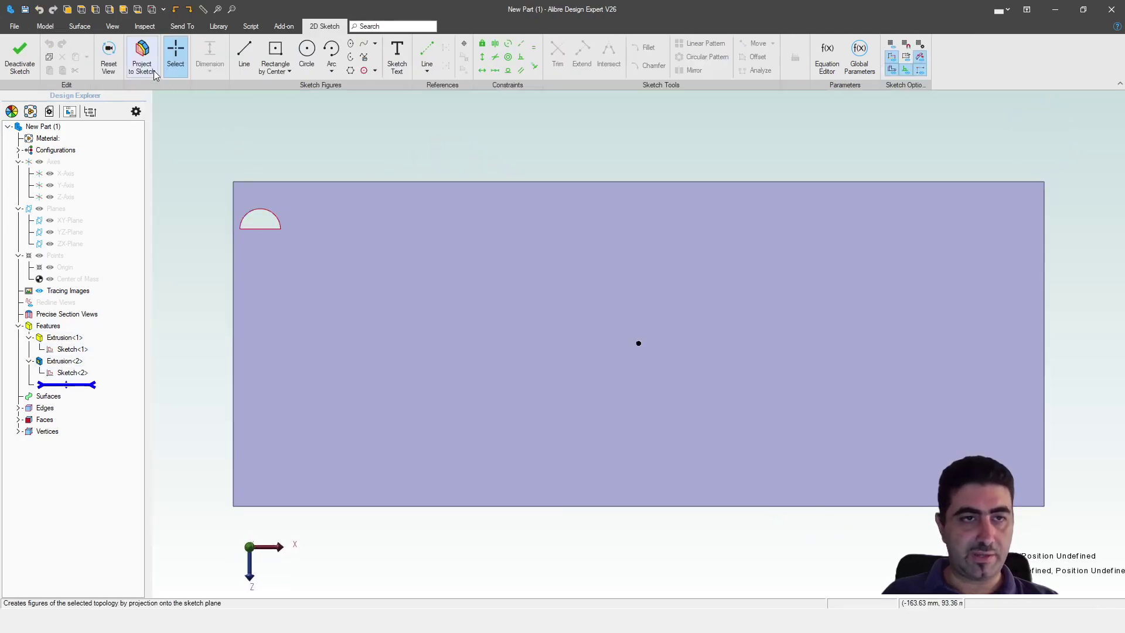
left_click(151, 69)
left_click(110, 373)
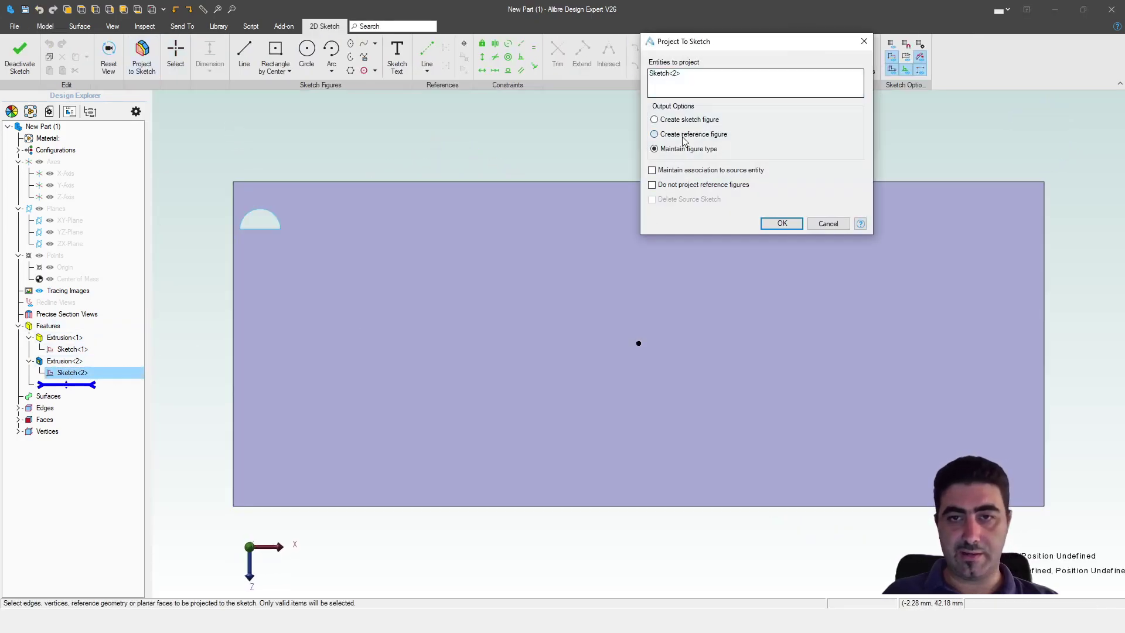
left_click(781, 223)
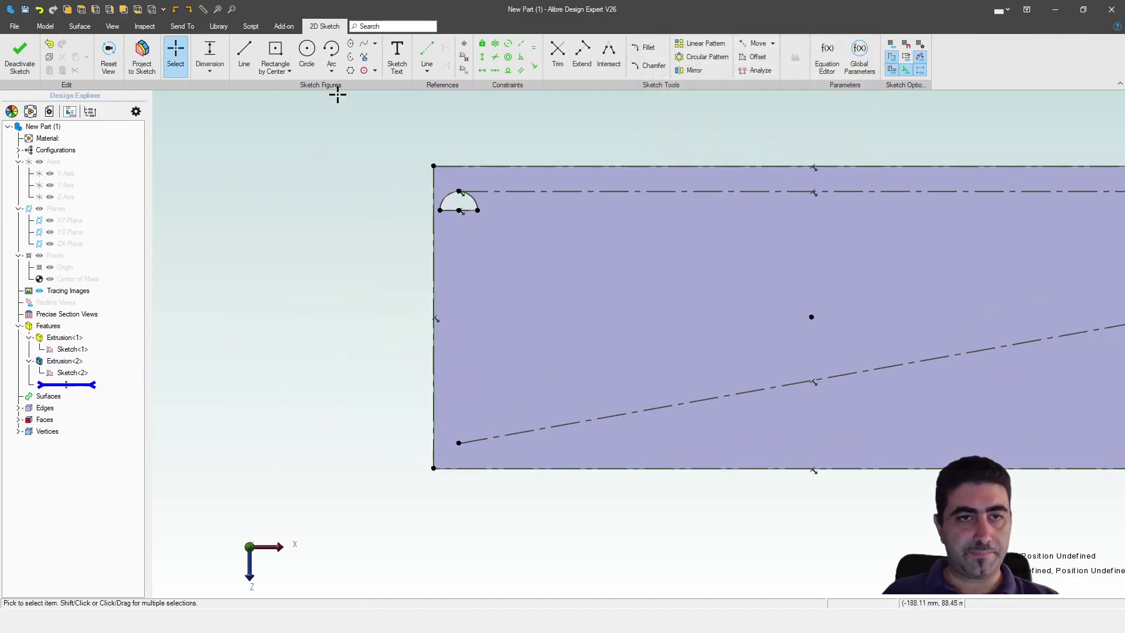
Sketch a downward-facing semicircular arc just above the slanted reference line's left end and close it with a line between its endpoints.
left_click(332, 52)
left_click(459, 413)
left_click(476, 409)
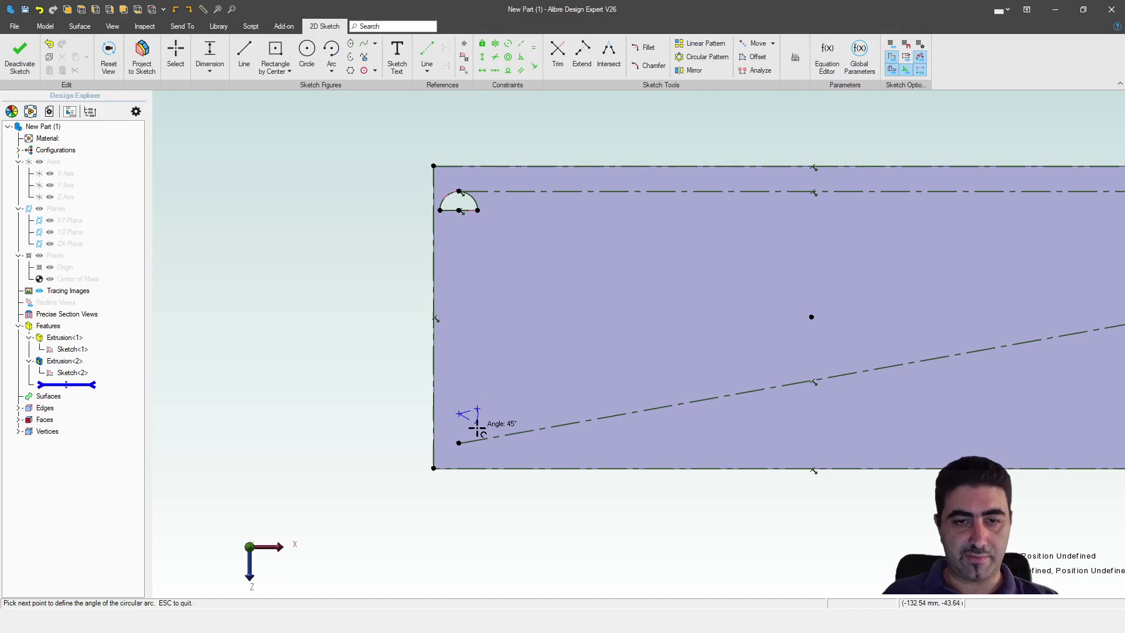
left_click(439, 413)
key("Escape")
key("l")
left_click(439, 413)
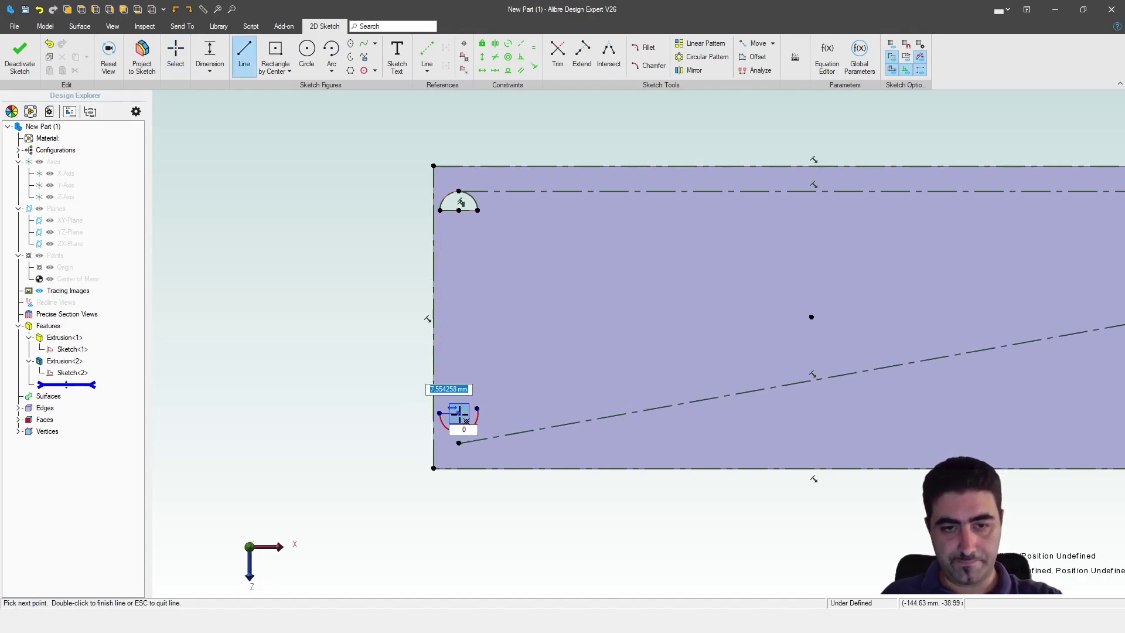
left_click(477, 408)
key("Escape")
Make the closing line of the lower semicircle horizontal.
scroll(470, 416, "up", 4)
key("h")
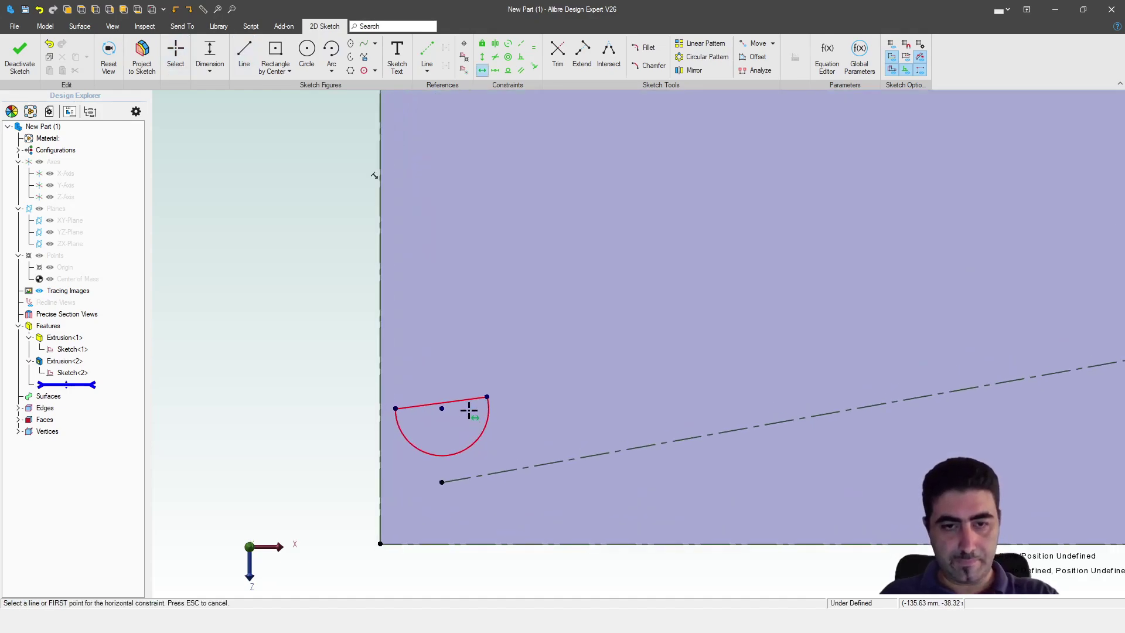
left_click(471, 398)
key("Escape")
Apply an equal size constraint between the lower arc and the upper projected arc.
key("e")
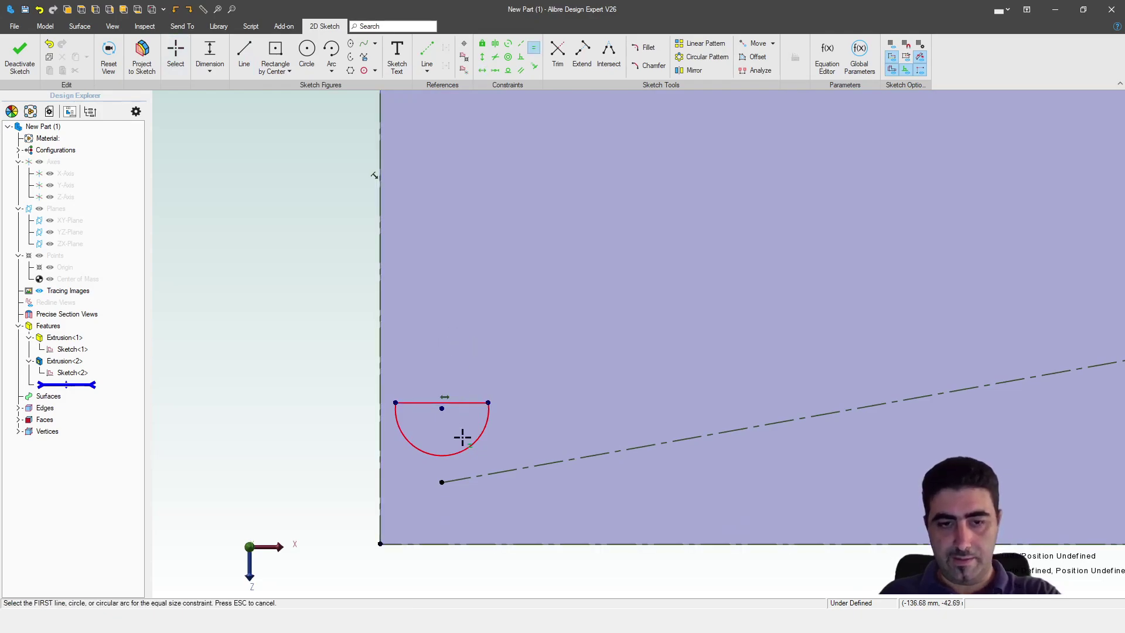
left_click(468, 447)
scroll(477, 462, "down", 3)
left_click(480, 132)
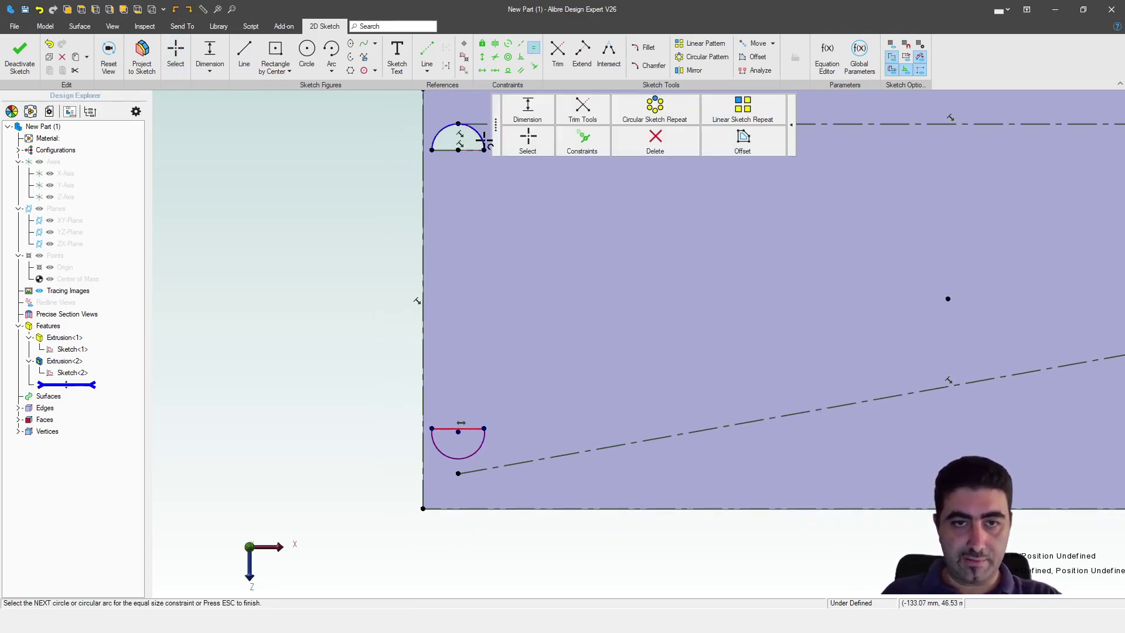
key("Escape")
Constrain the lower arc's centre to lie on its horizontal closing line.
scroll(504, 453, "up", 2)
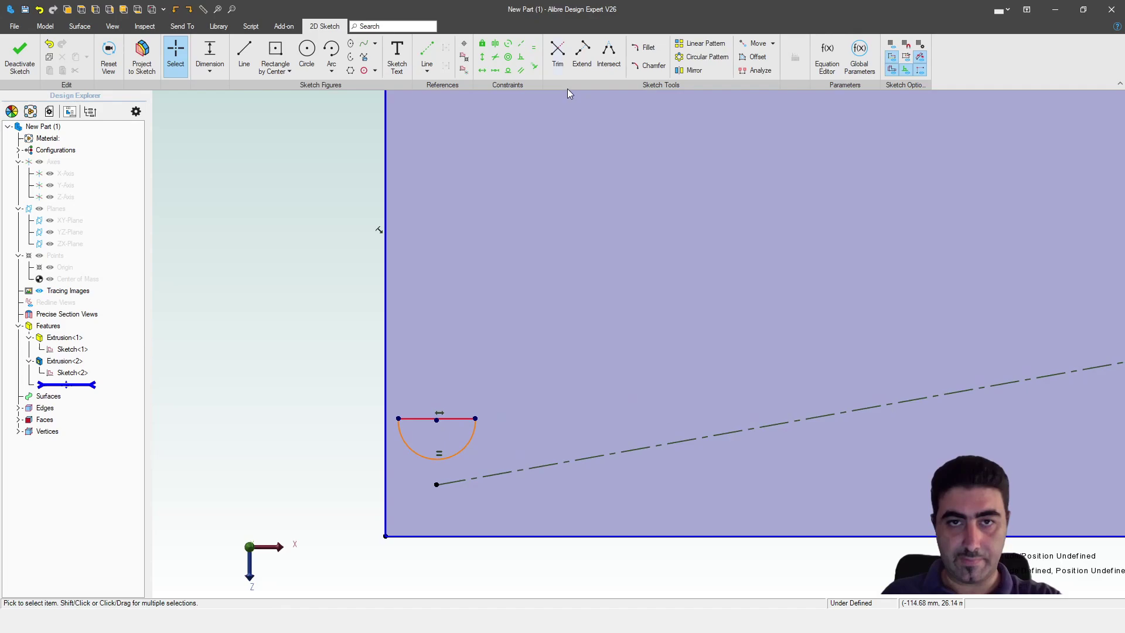
left_click(433, 418)
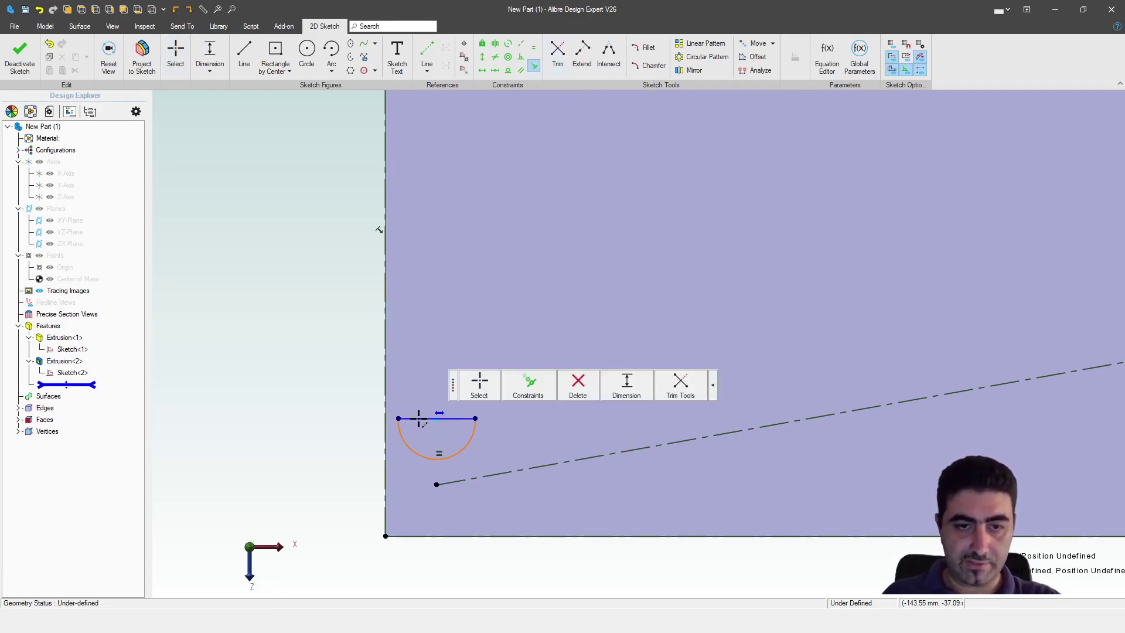
left_click(419, 418)
scroll(624, 298, "down", 3)
key("Escape")
Constrain the lower arc's centre vertically in line with the upper projected arc's centre.
key("v")
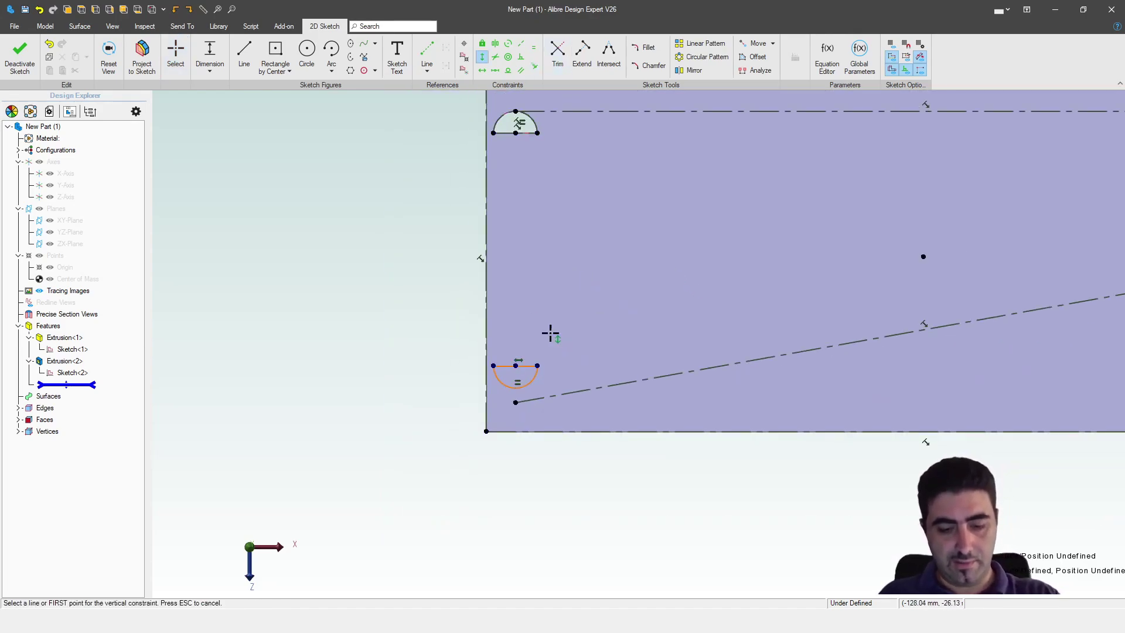
left_click(515, 365)
left_click(515, 130)
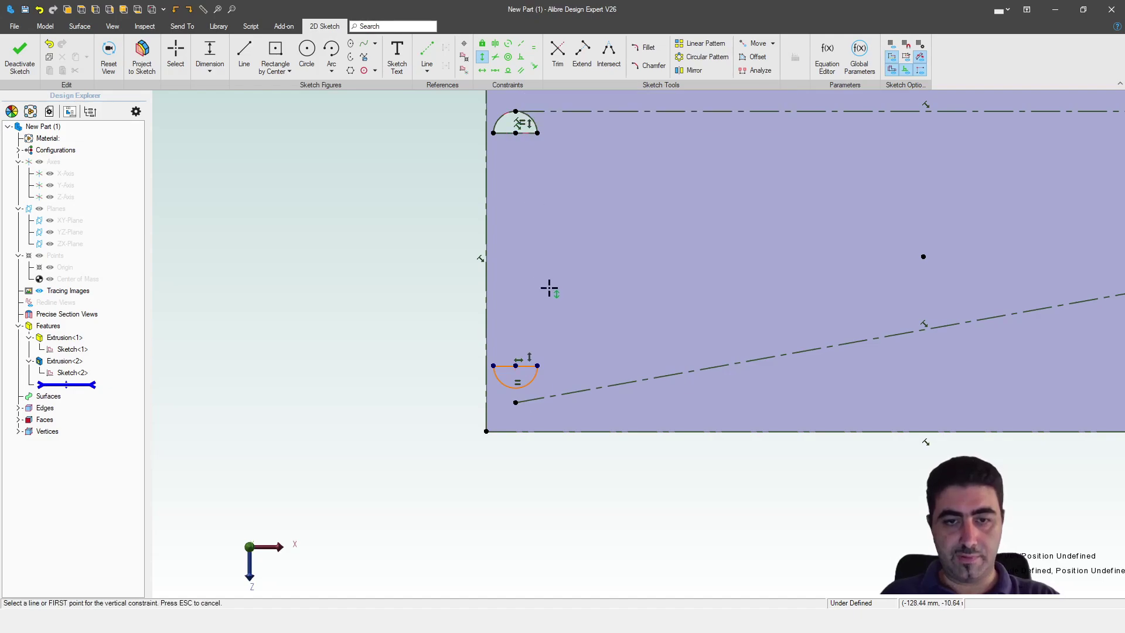
key("Escape")
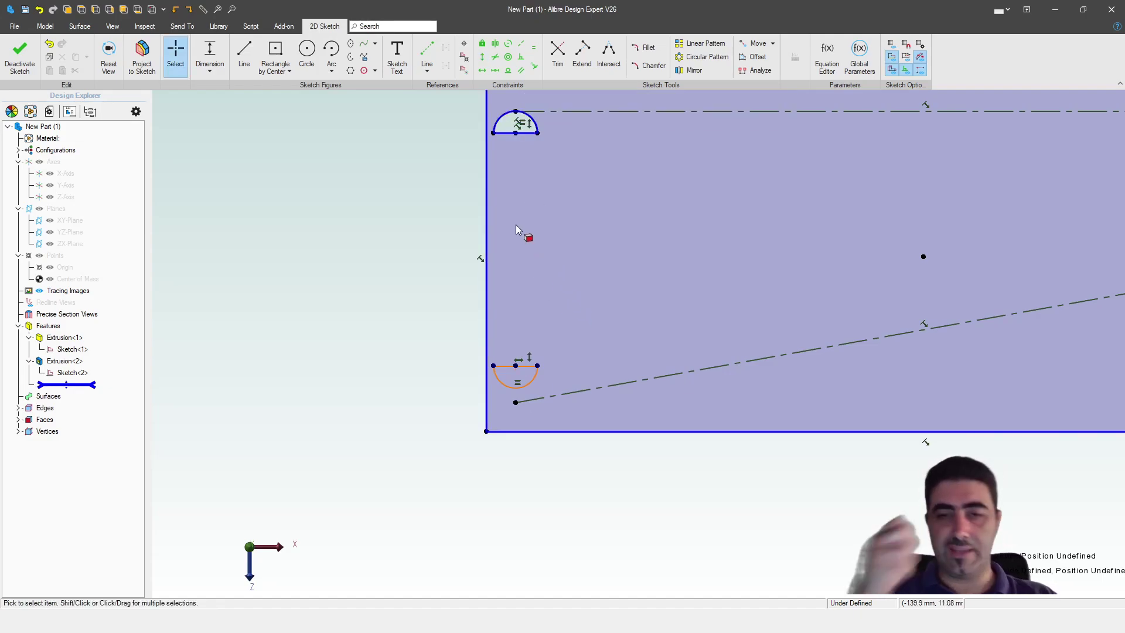
Make the lower arc tangent to the slanted reference line.
key("t")
left_click(529, 383)
left_click(547, 397)
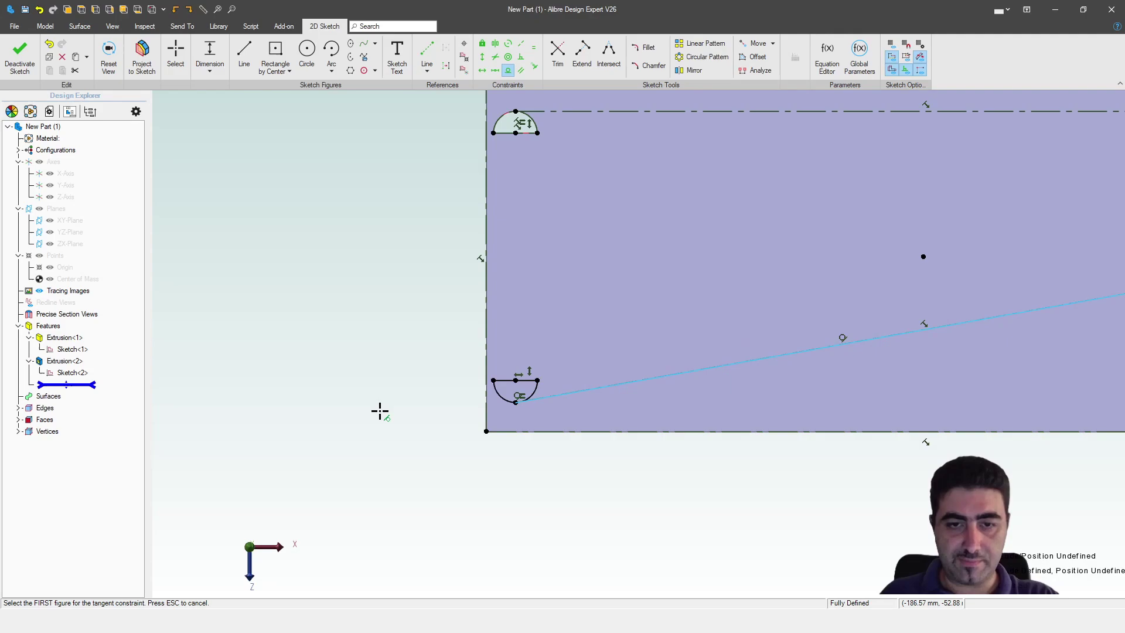
key("Escape")
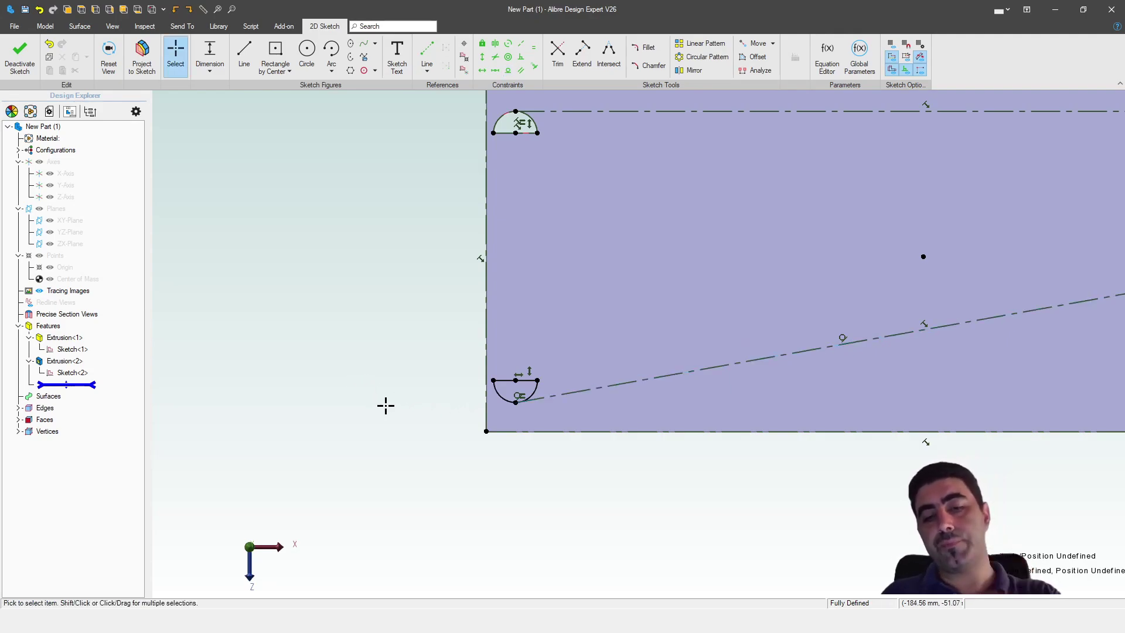
Delete the tangent constraint between the lower arc and the slanted reference line.
scroll(520, 408, "up", 8)
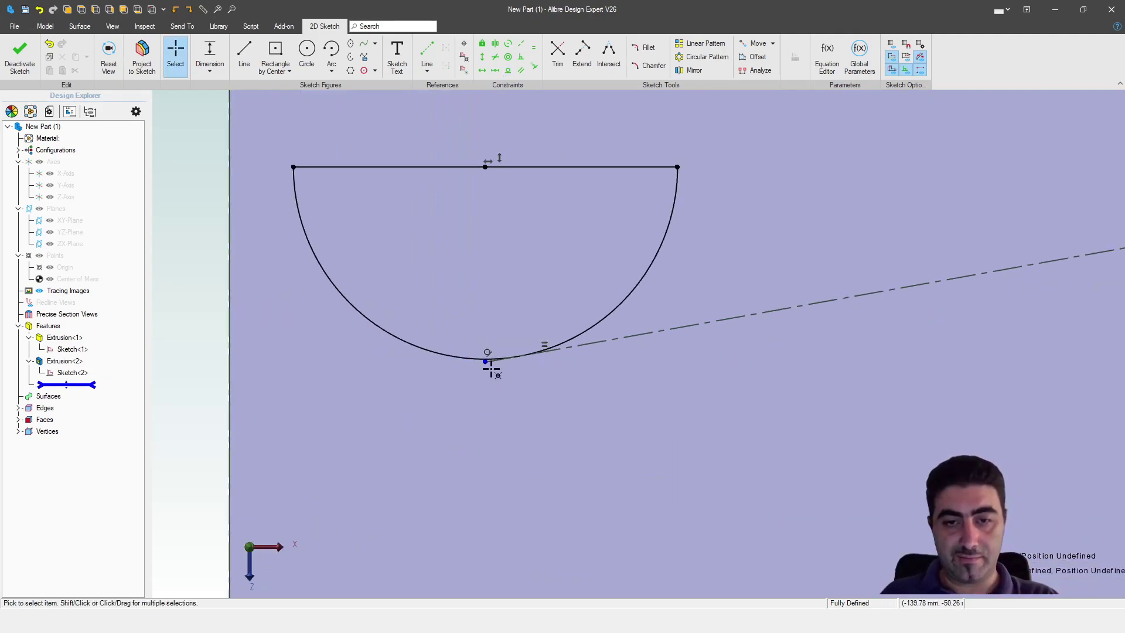
scroll(491, 371, "up", 6)
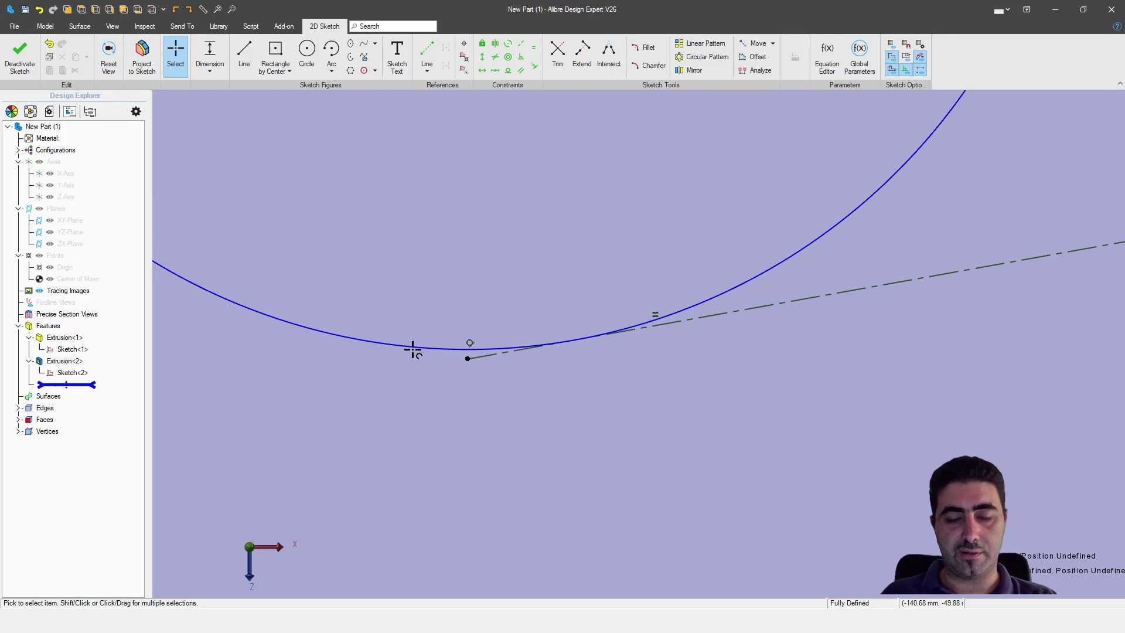
left_click(468, 340)
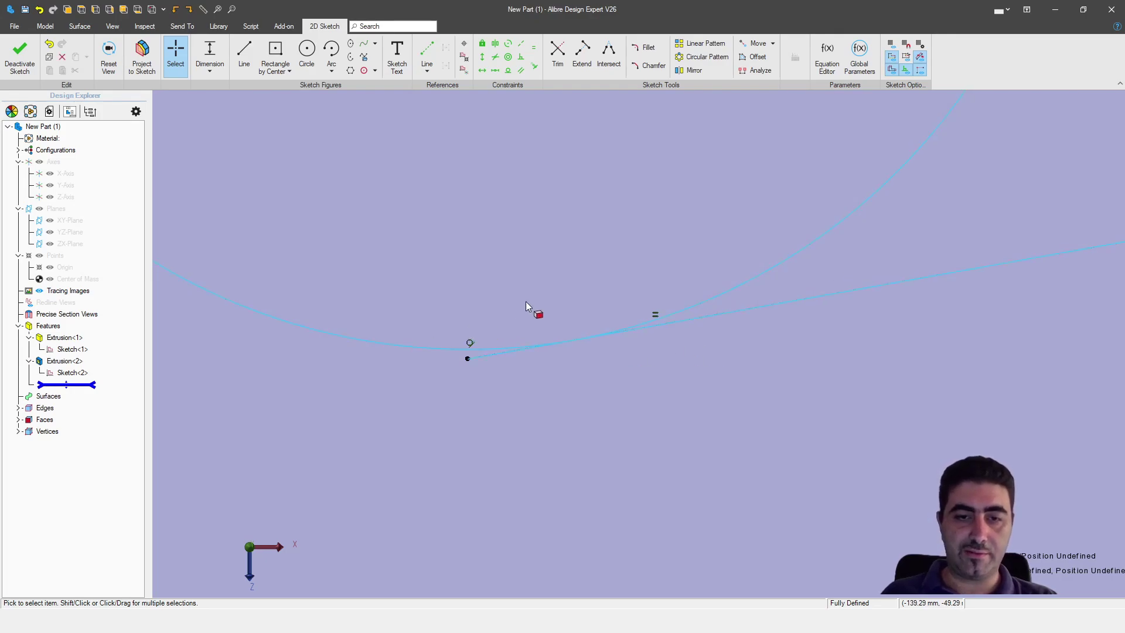
key("Delete")
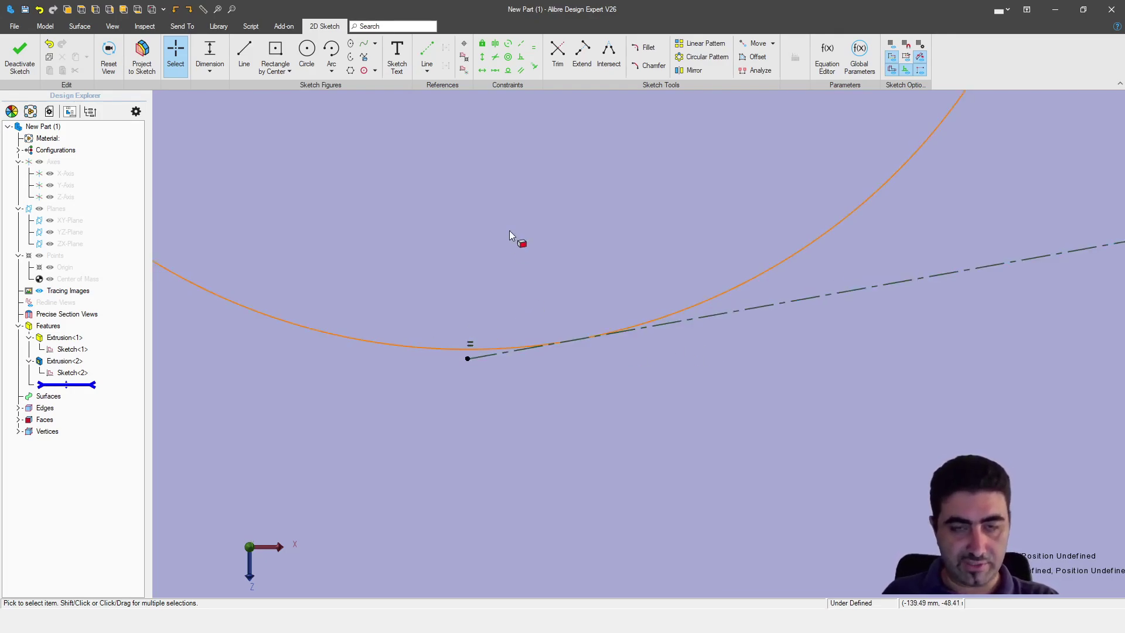
Constrain the slanted reference line's left endpoint to be coincident with the lower arc.
left_click(431, 349)
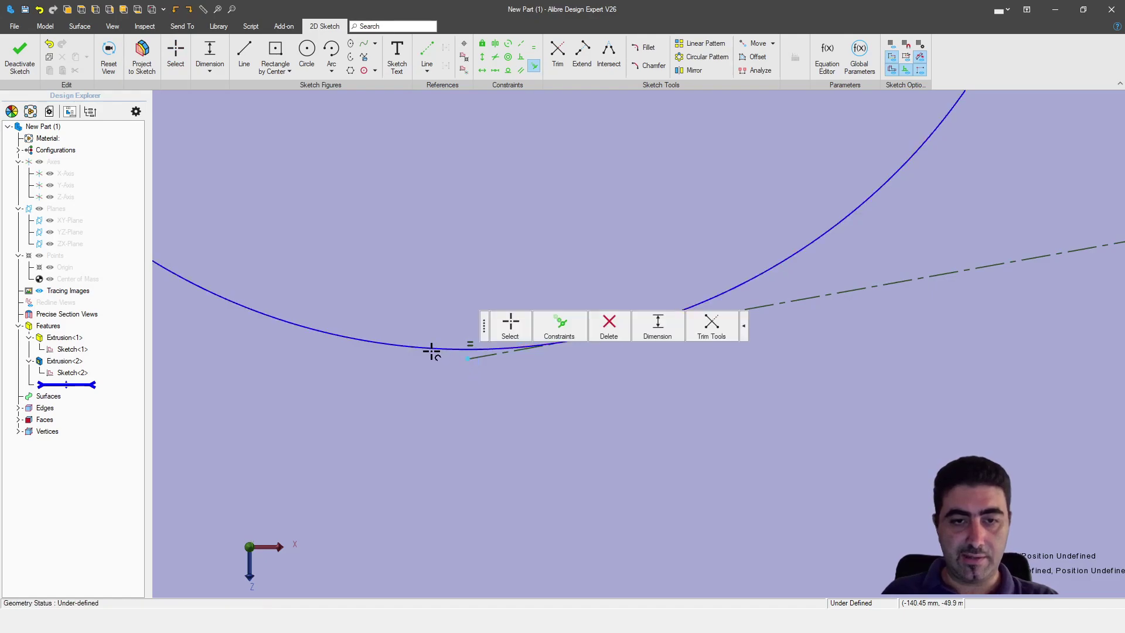
left_click(431, 350)
scroll(612, 143, "down", 5)
key("Escape")
scroll(529, 401, "down", 6)
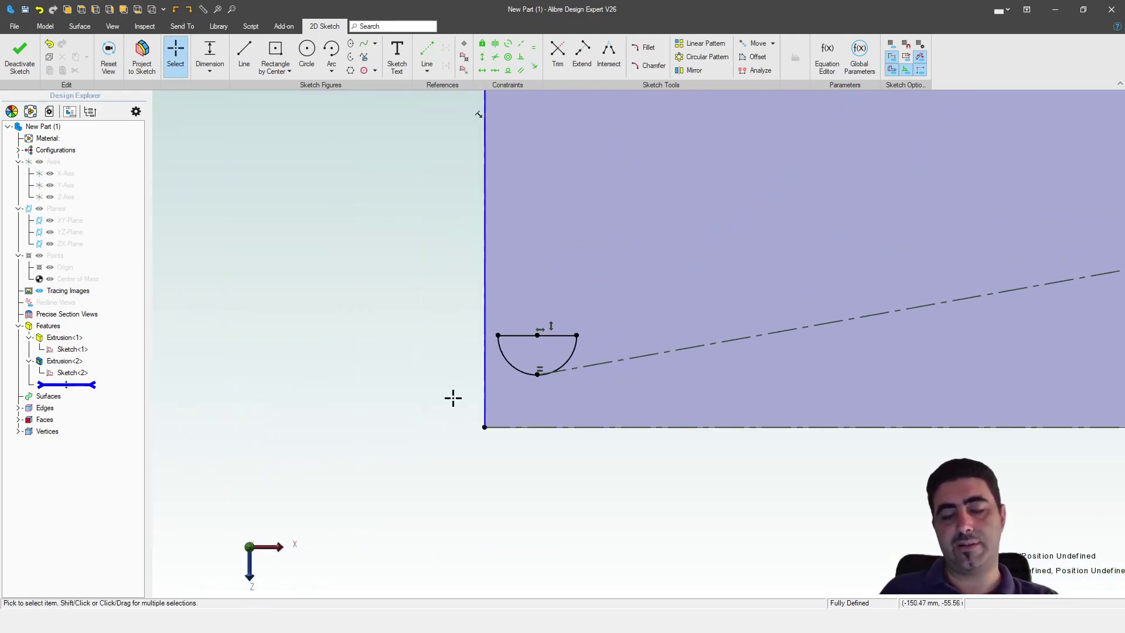
Extrude-cut the lower semicircle with the Through ALL type.
scroll(394, 395, "down", 5)
key("x")
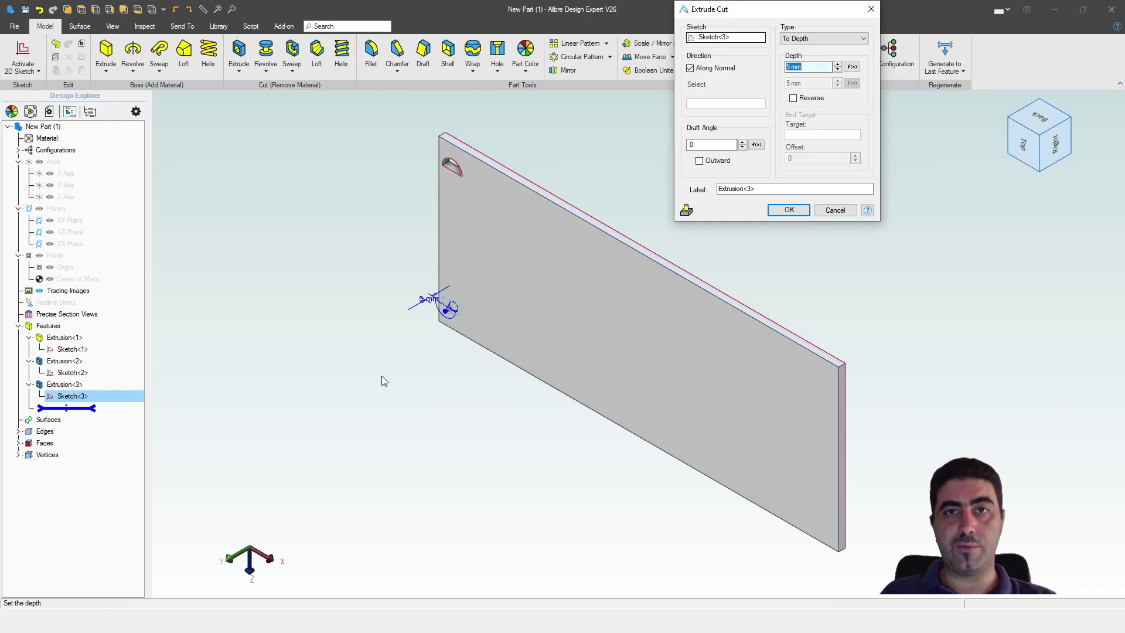
left_click(823, 38)
left_click(802, 53)
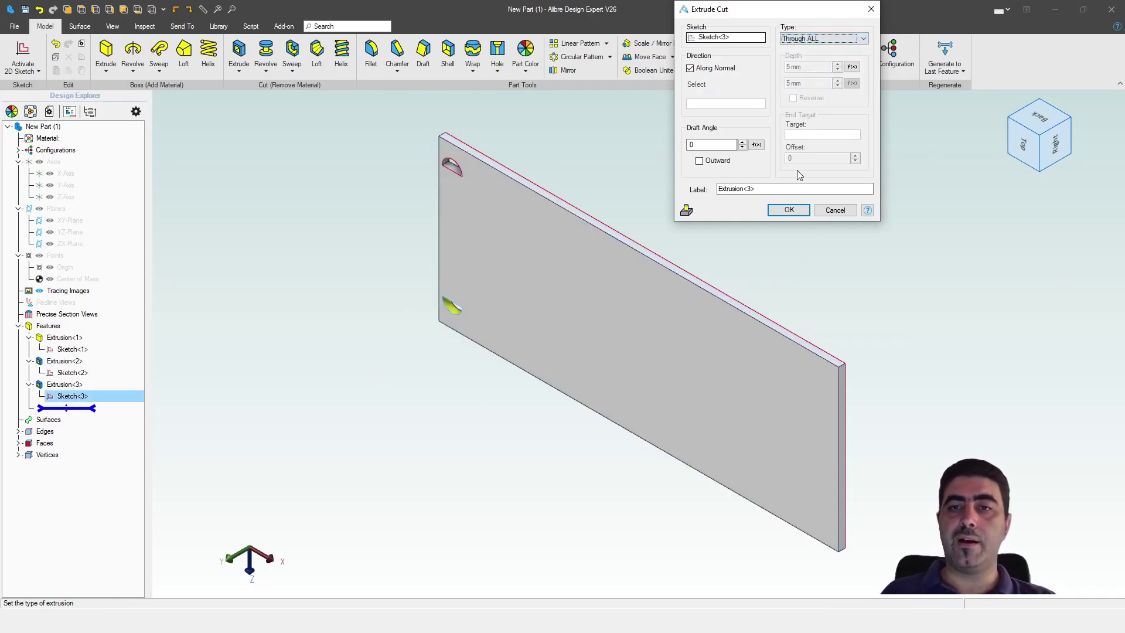
left_click(789, 210)
Start a linear feature pattern of the upper semicircular cut along the plate's 300 mm upper edge.
middle_click_drag(335, 242, 365, 224)
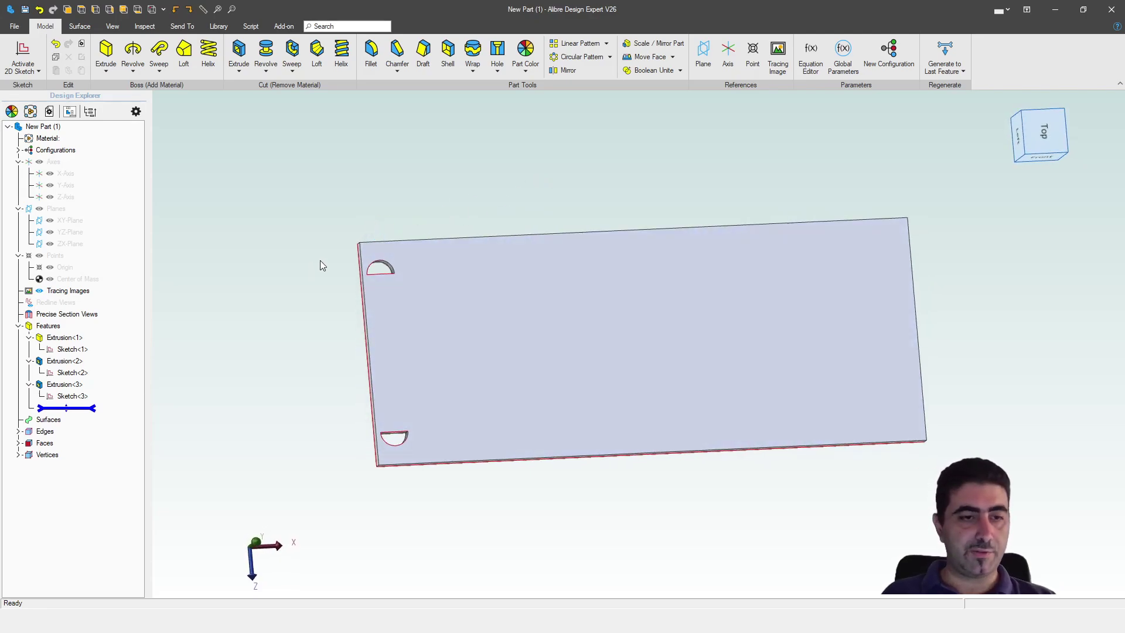
left_click(575, 44)
scroll(408, 308, "up", 5)
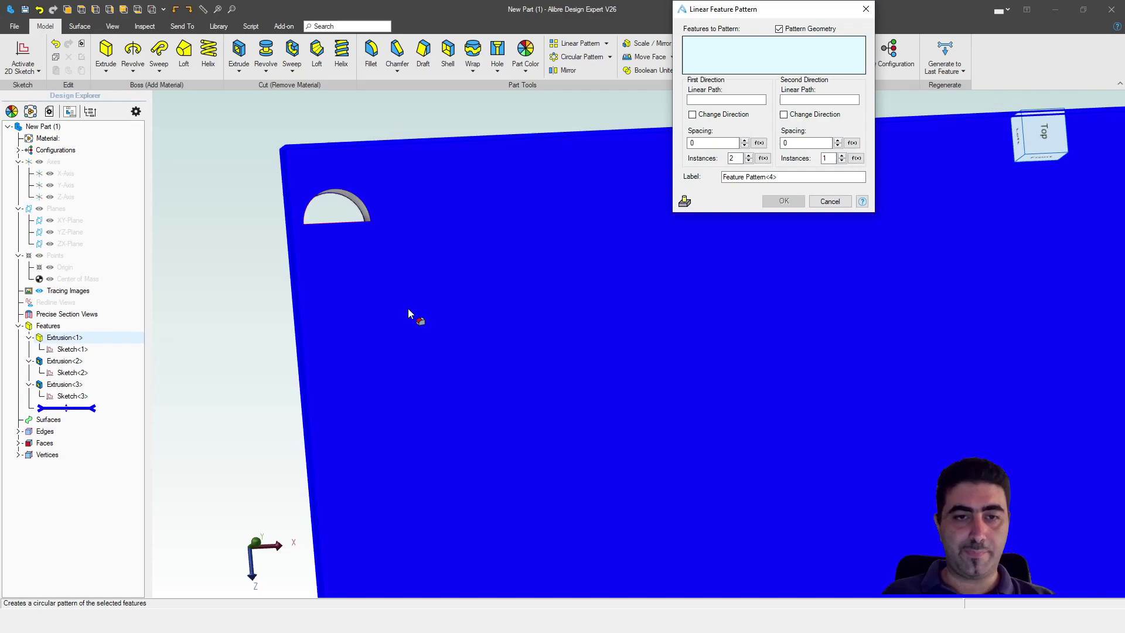
left_click(363, 210)
scroll(617, 261, "down", 3)
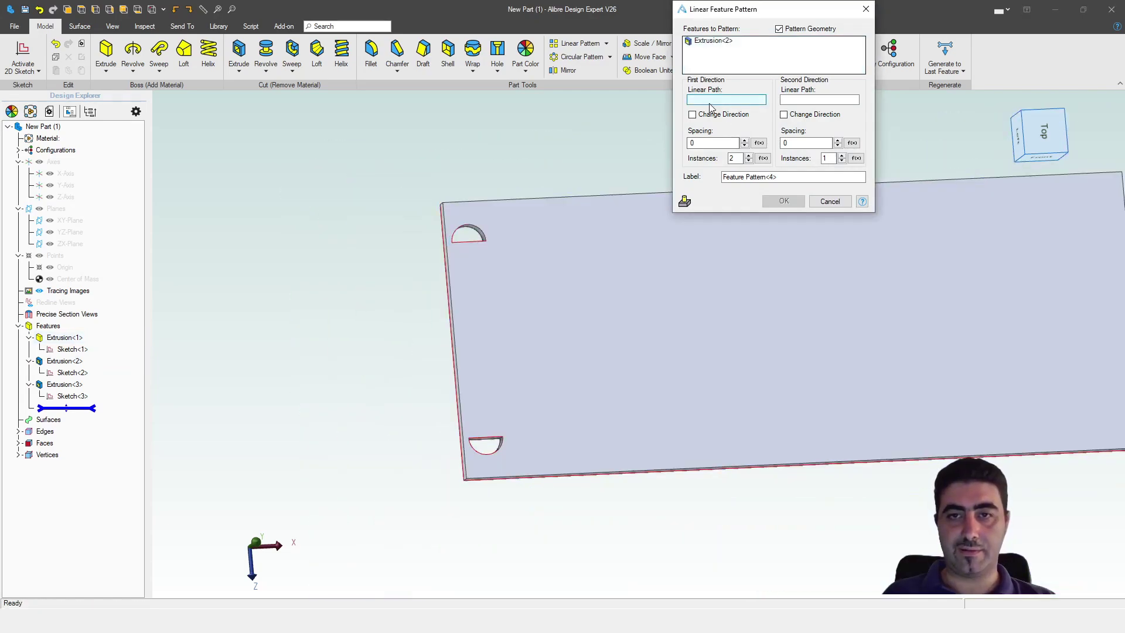
left_click(594, 193)
scroll(296, 275, "down", 3)
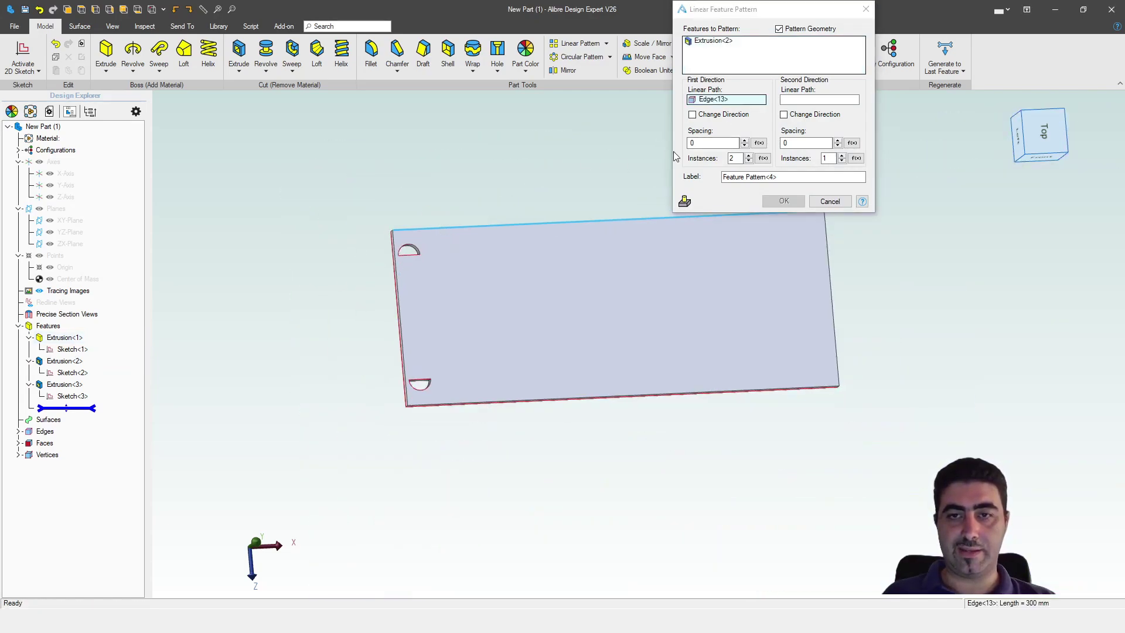
Set the upper pattern's first-direction spacing to the equation C1*(D1-D9-2*(d4-D9/2))/(C1^2-c1) in the Equation Editor.
left_click(735, 159)
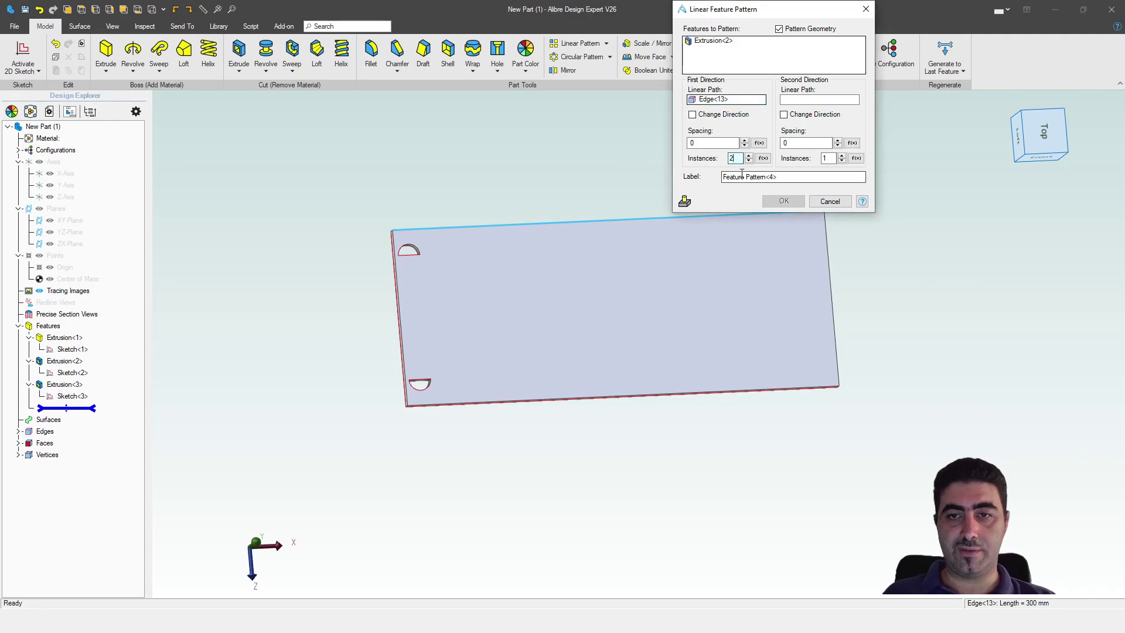
left_click(716, 144)
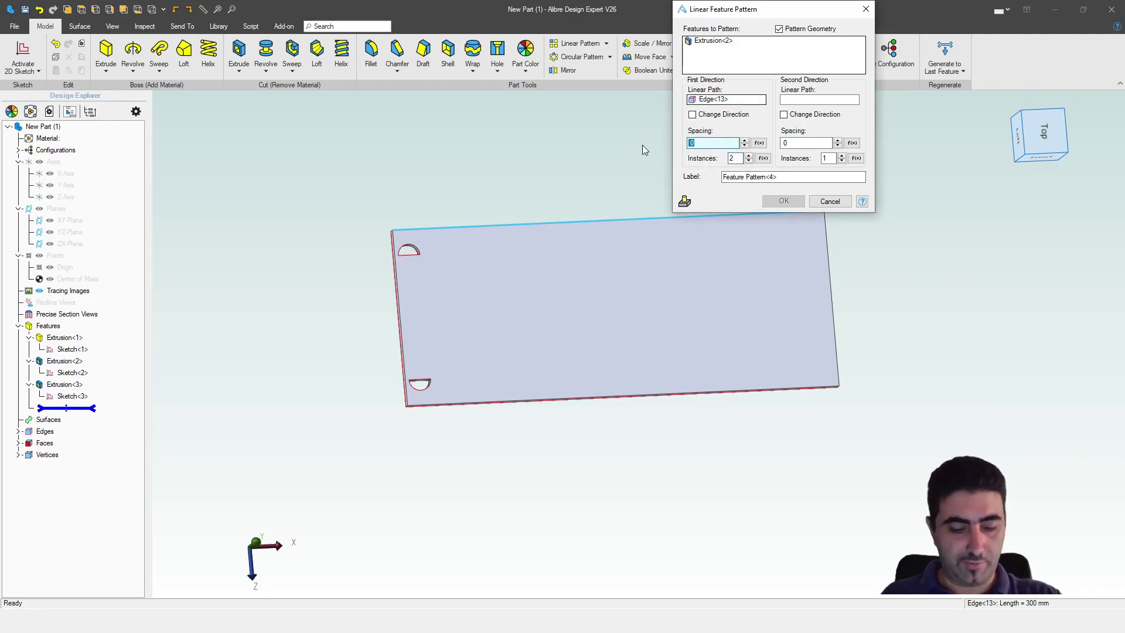
type("C1")
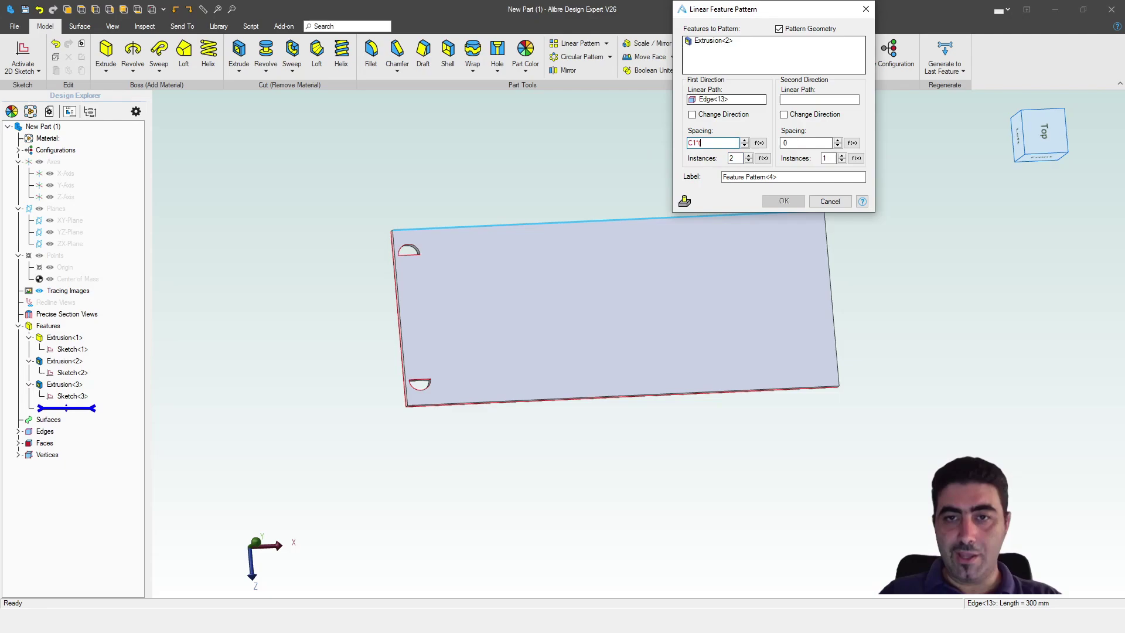
type("*(")
left_click(759, 143)
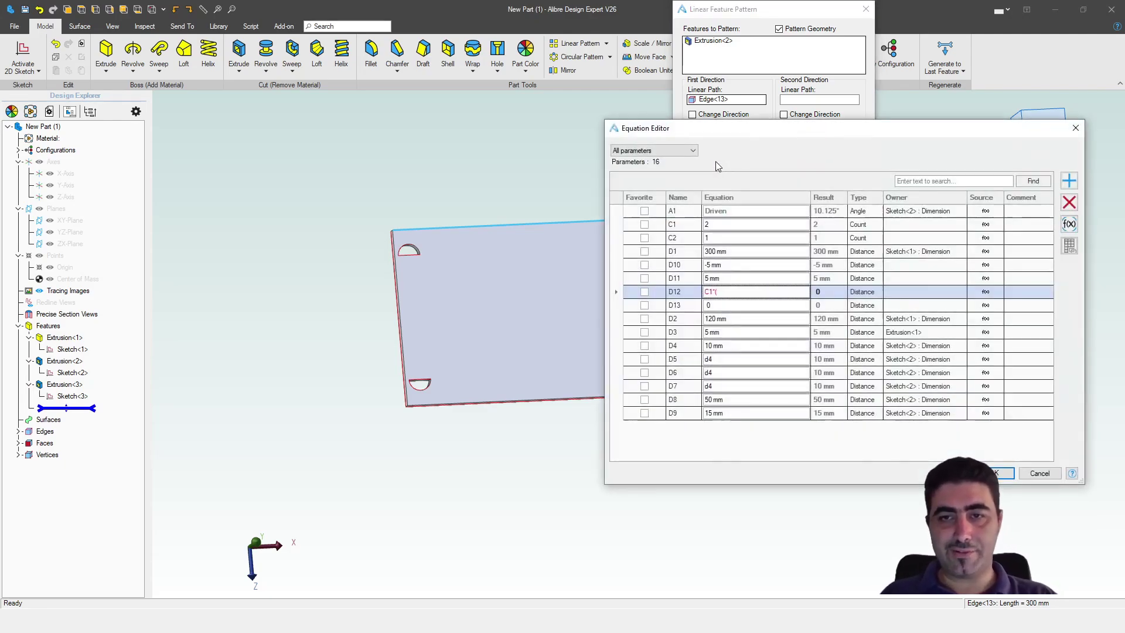
left_click(758, 293)
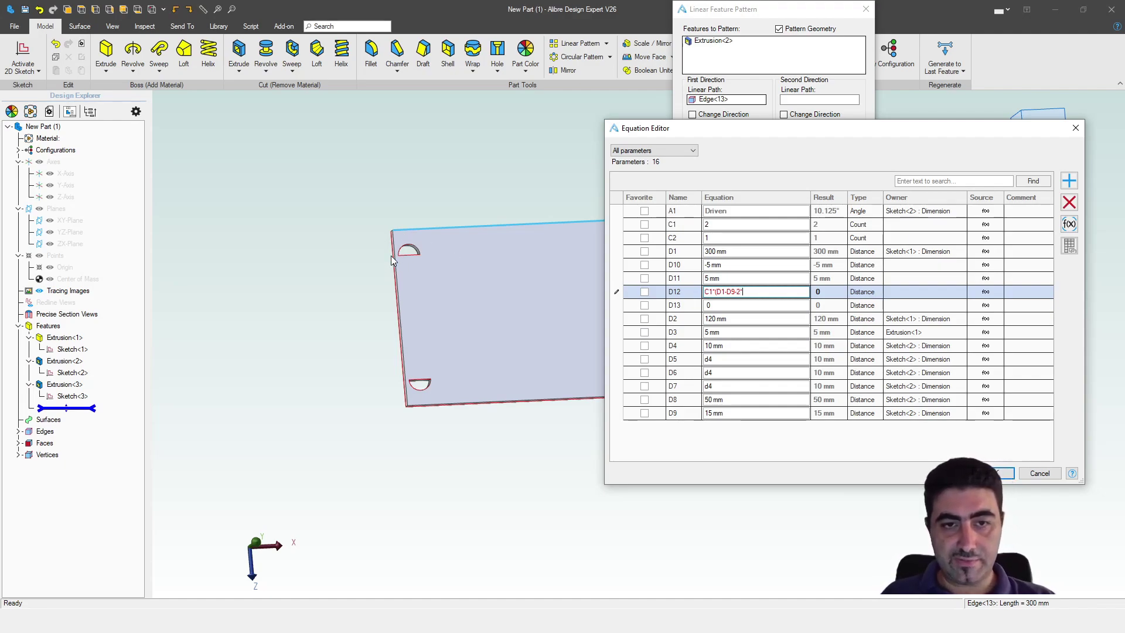
type("d4-D9/2")
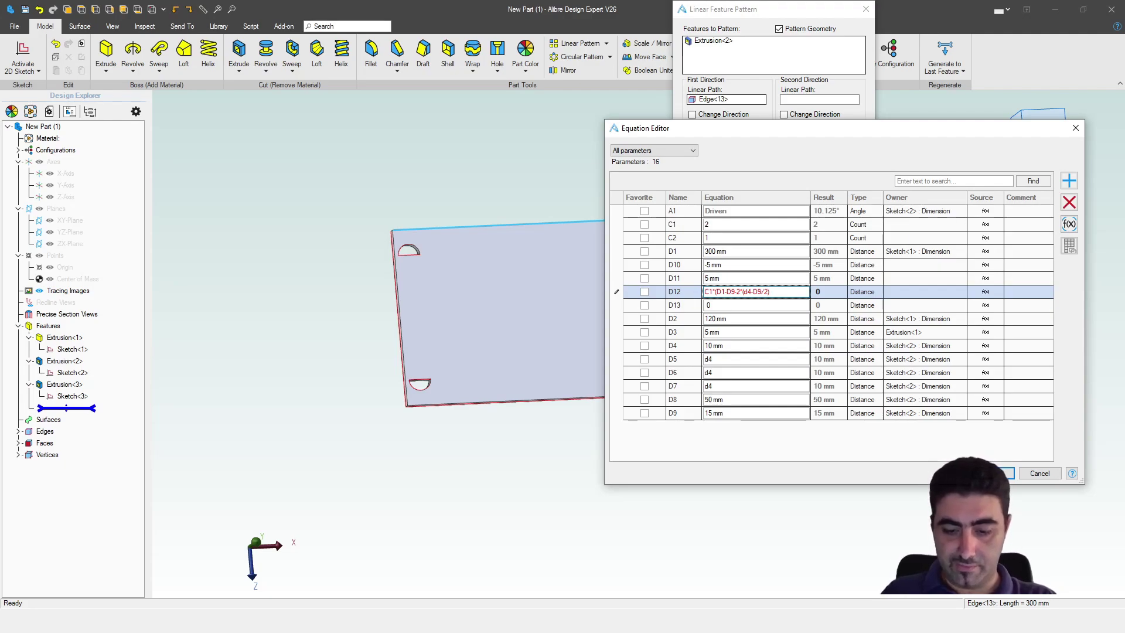
type("1^")
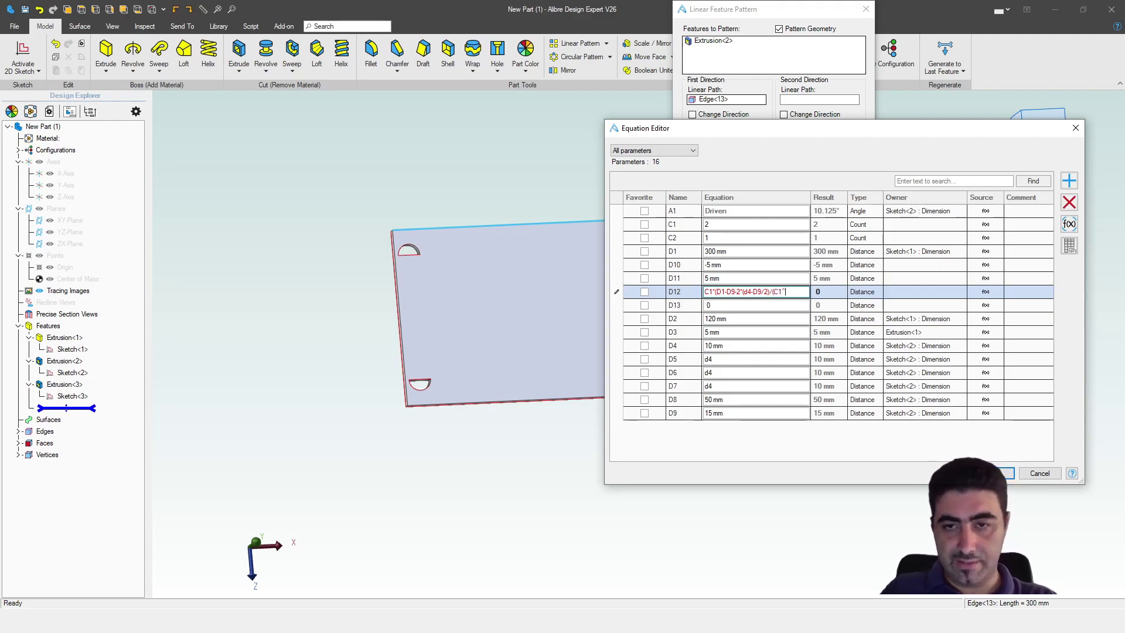
type("2-c1)")
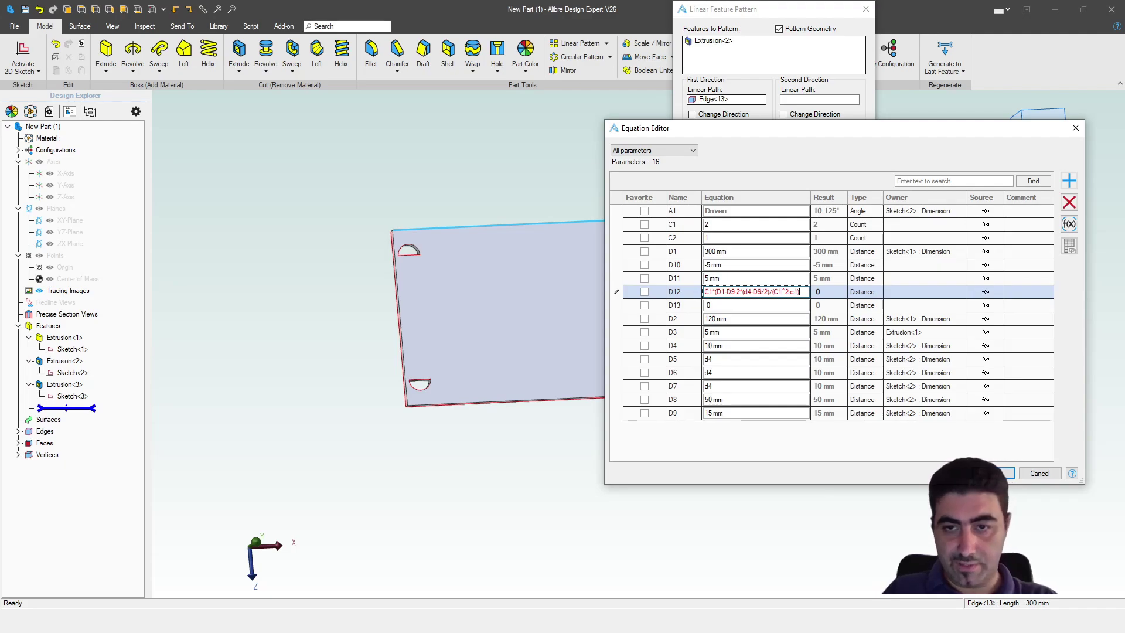
left_click(768, 292)
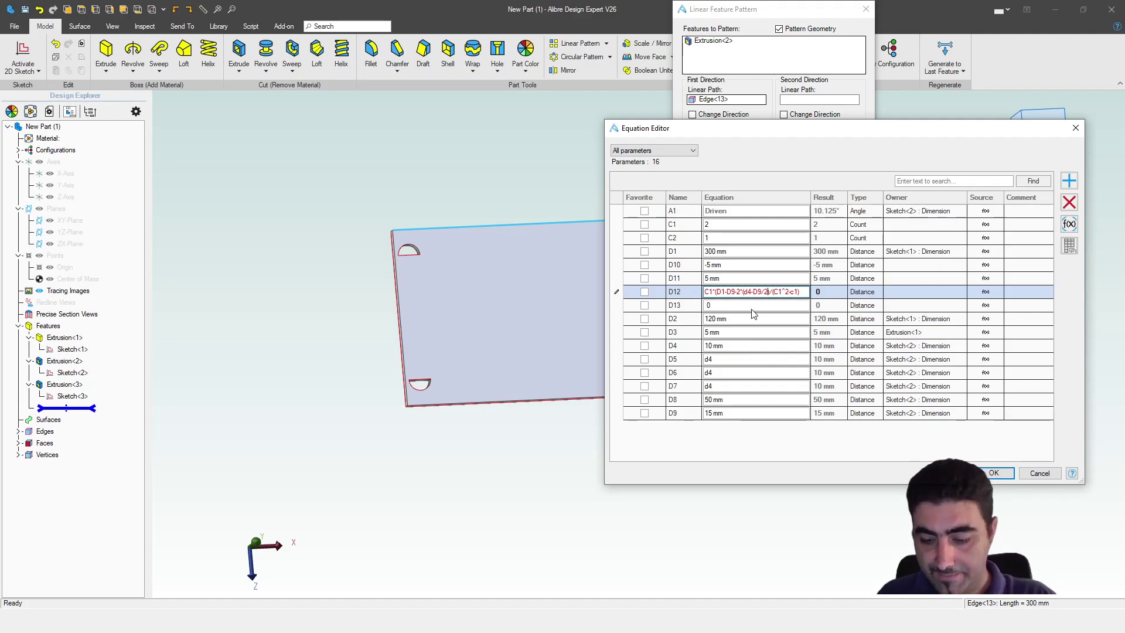
type(")")
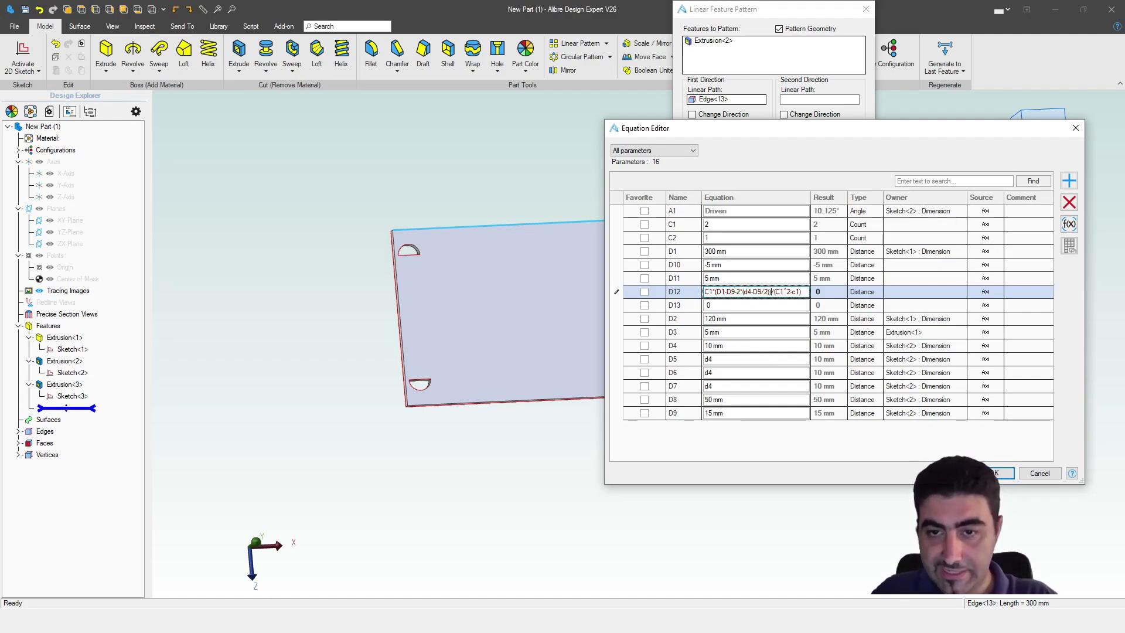
left_click(752, 279)
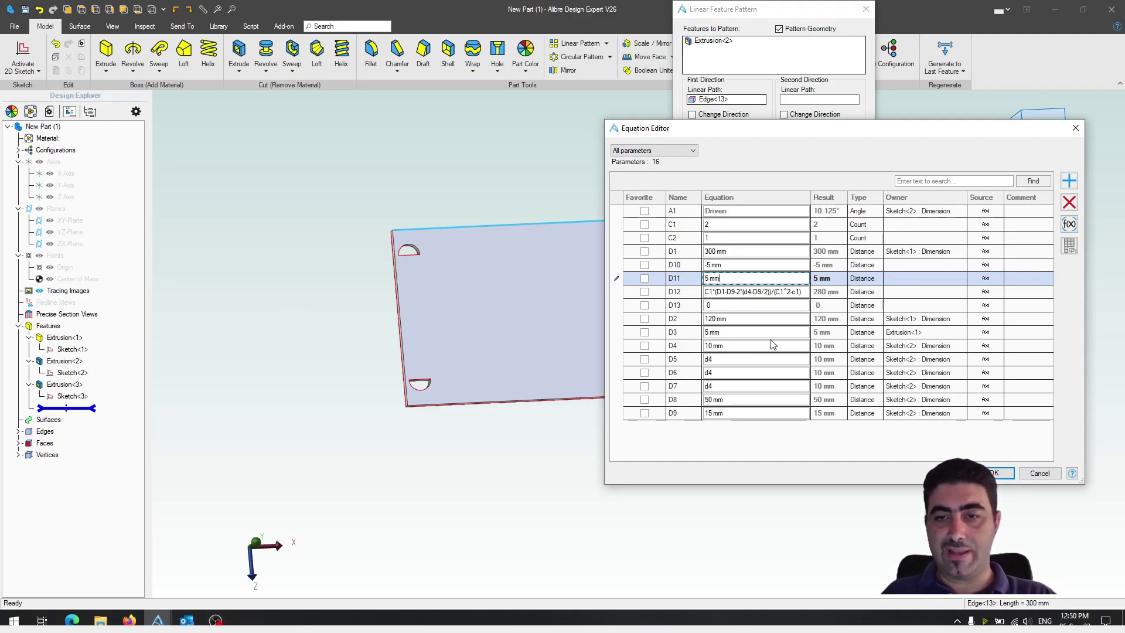
left_click(996, 473)
Check the upper pattern from the top with different instance counts, and create it with 11 instances.
middle_click_drag(876, 348, 776, 380)
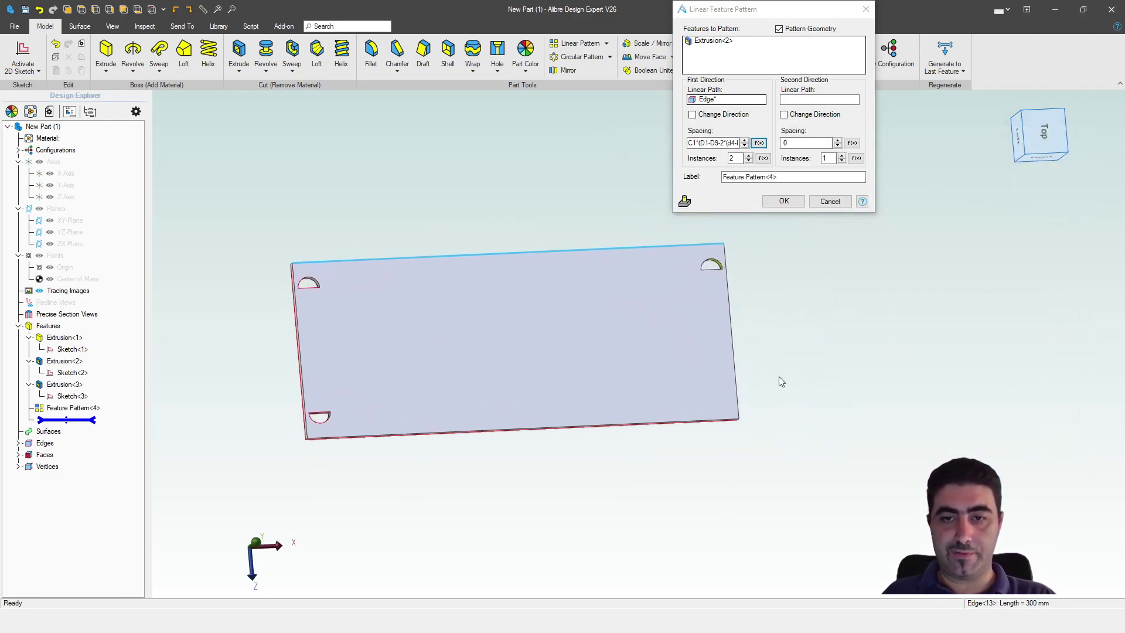
left_click(1027, 152)
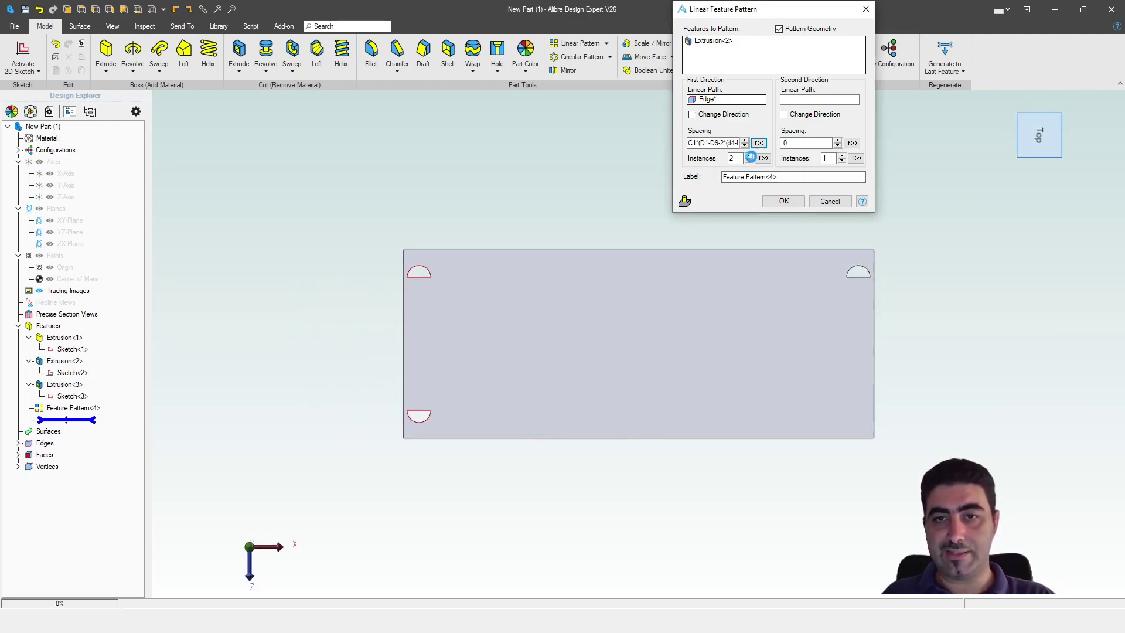
left_click(749, 155)
left_click(748, 155)
left_click(749, 155)
left_click(749, 155)
left_click(749, 156)
left_click(749, 155)
left_click(749, 156)
left_click(749, 156)
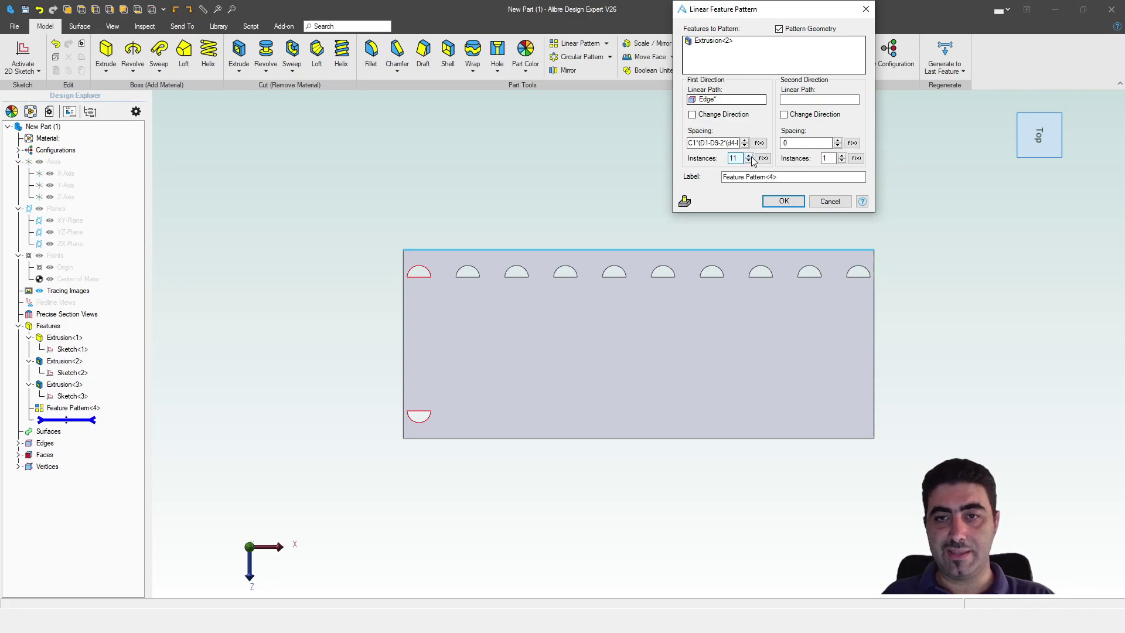
left_click(748, 156)
left_click(749, 160)
left_click(748, 161)
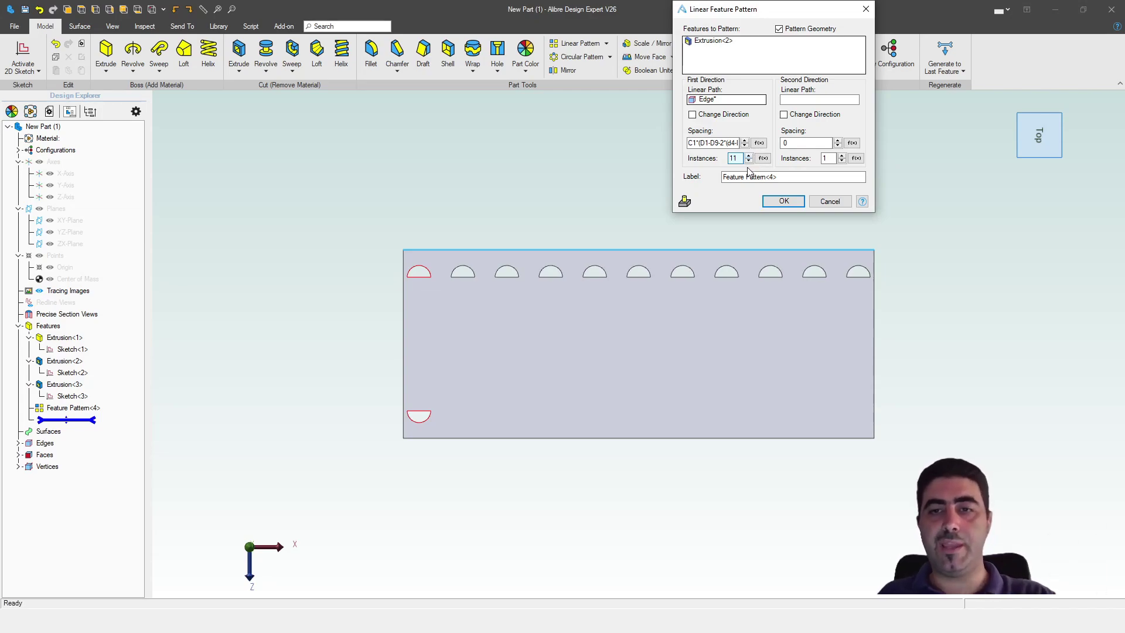
left_click(749, 160)
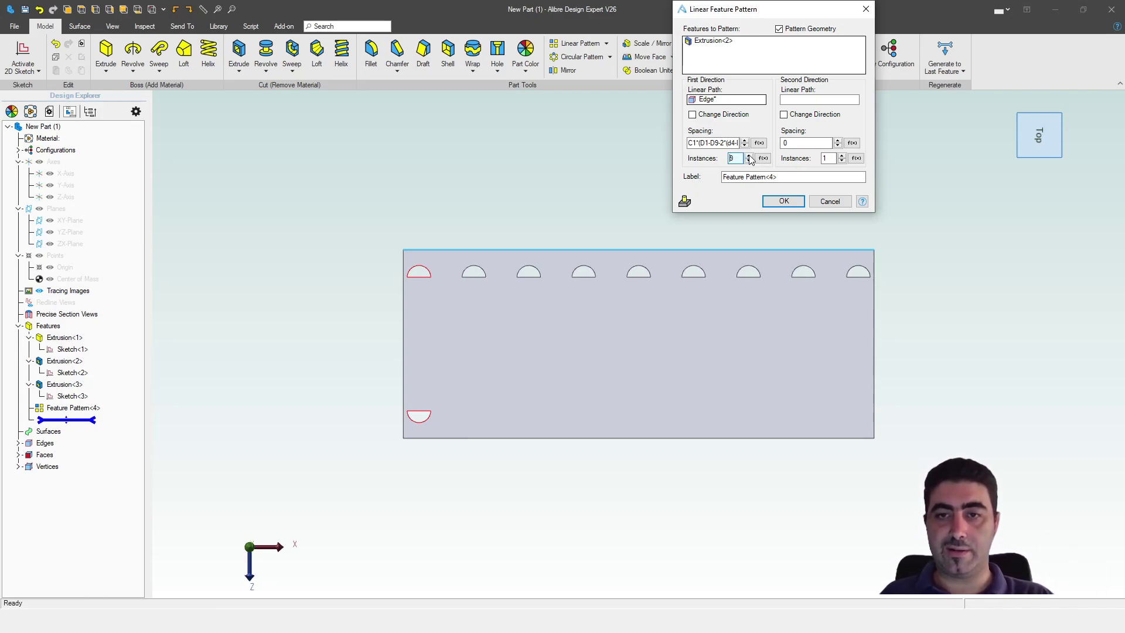
left_click(749, 155)
left_click(749, 155)
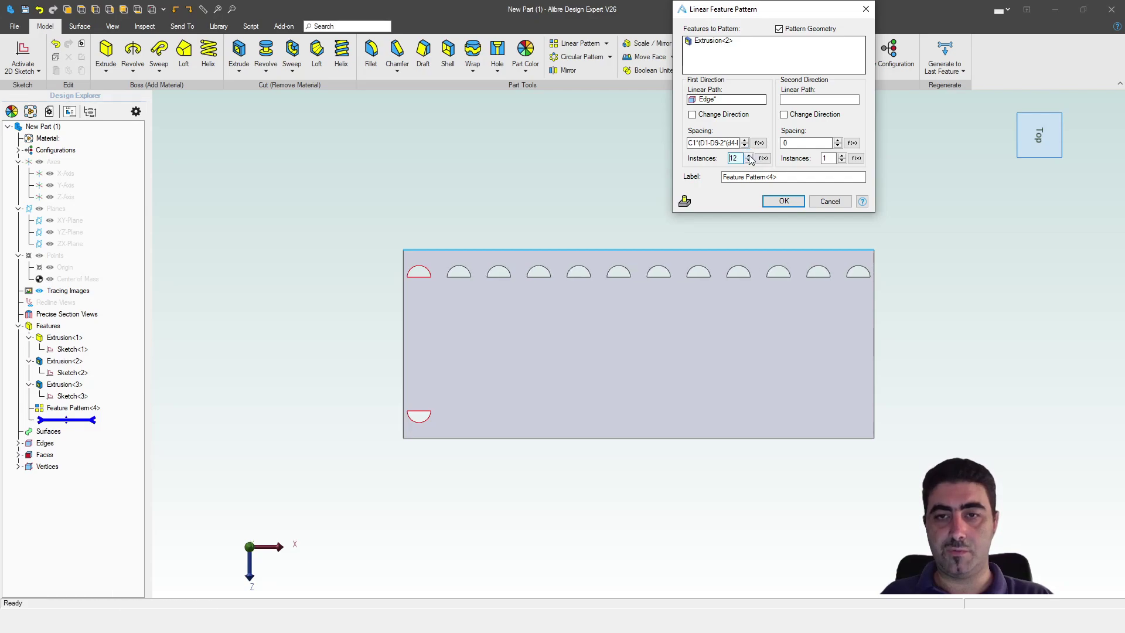
left_click(772, 202)
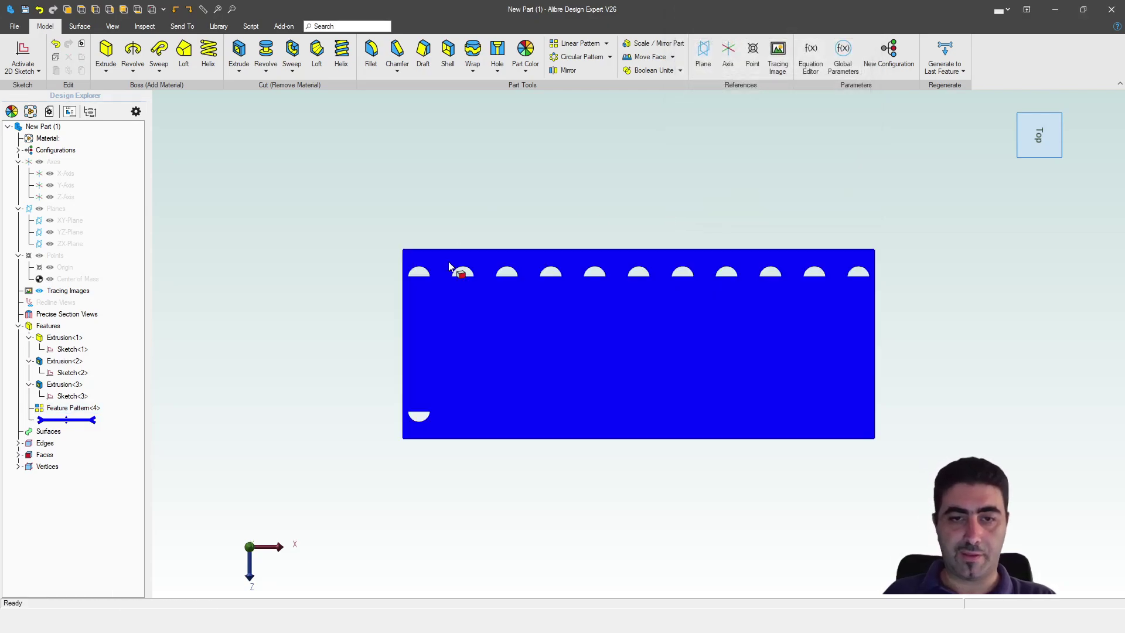
middle_click_drag(293, 396, 308, 357)
scroll(432, 432, "up", 3)
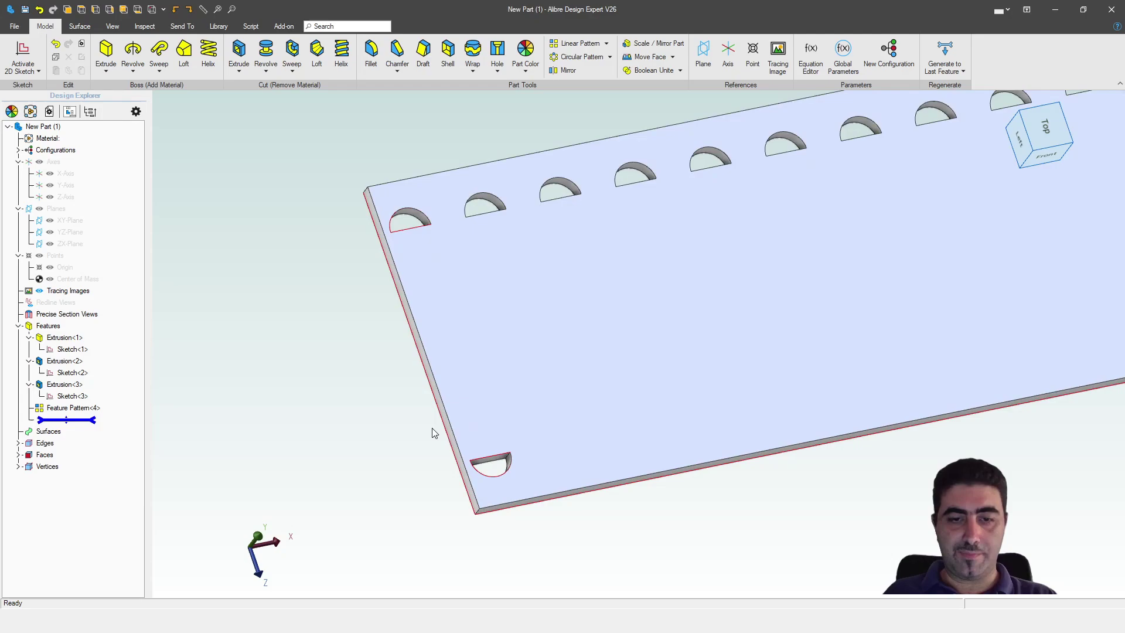
scroll(487, 466, "up", 3)
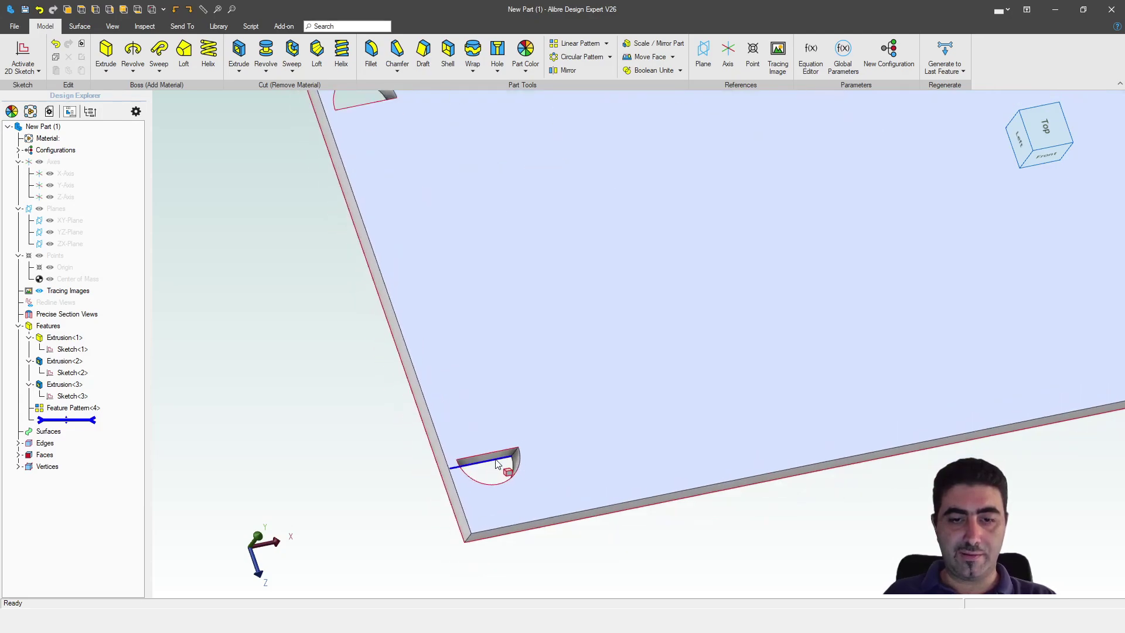
scroll(497, 464, "down", 5)
left_click(577, 44)
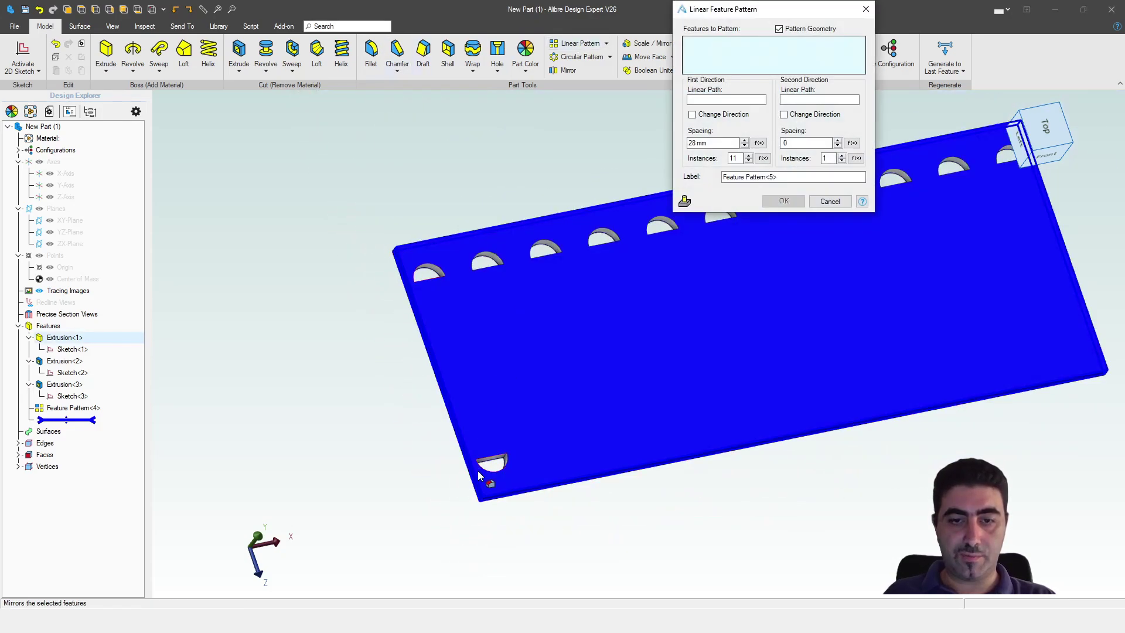
key("Escape")
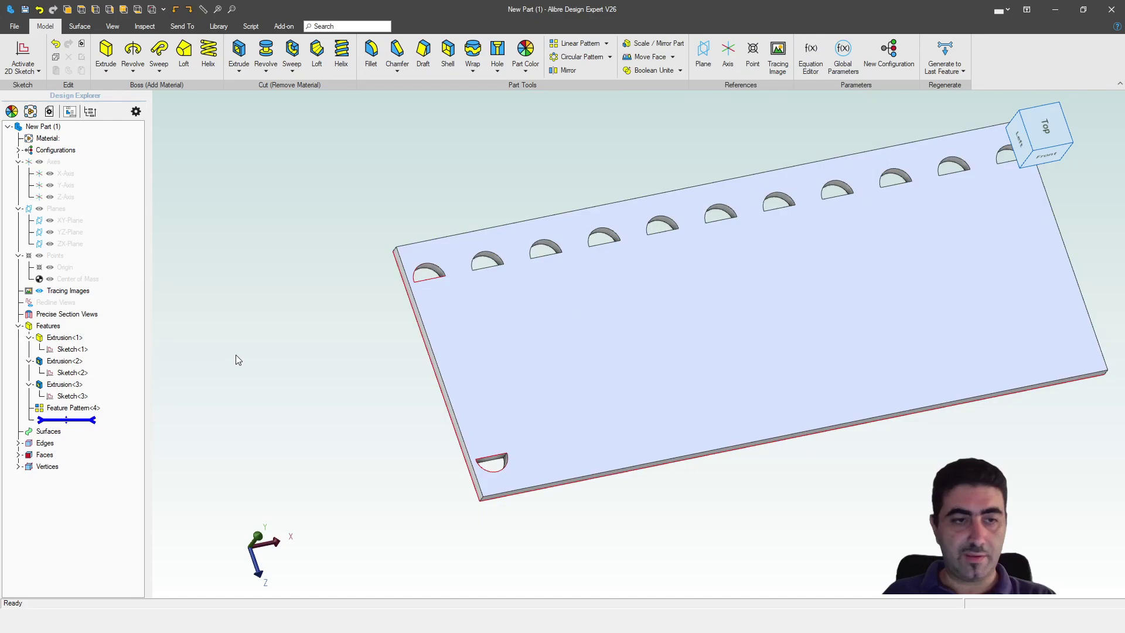
Edit the upper cut's sketch to insert an axis along the slanted reference line, and close the sketch.
right_click(93, 373)
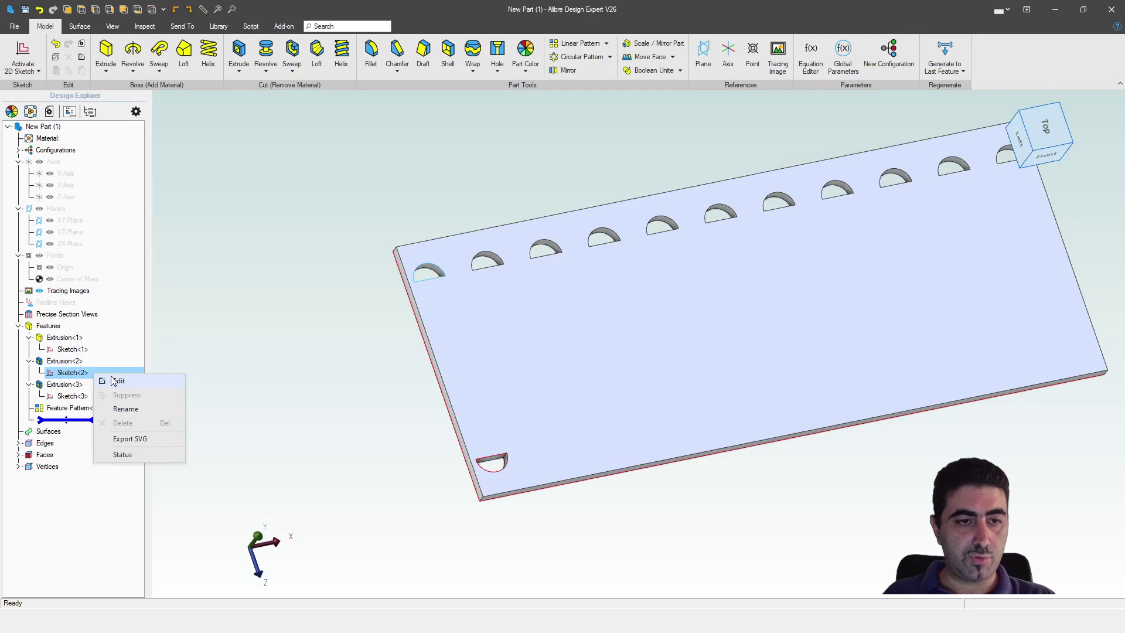
left_click(115, 380)
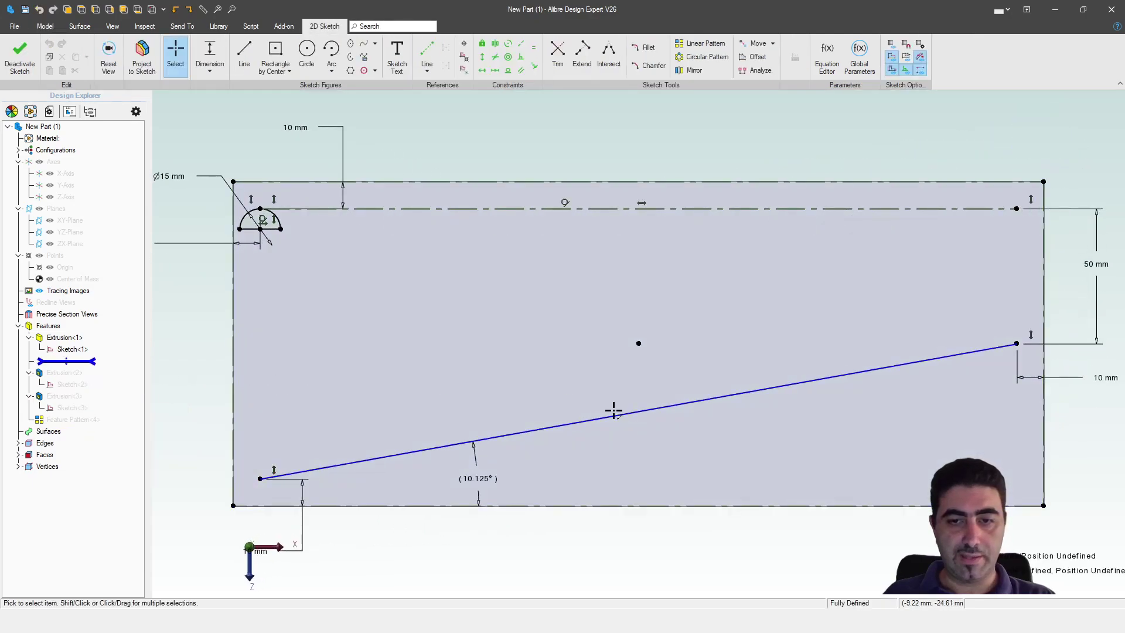
left_click(613, 414)
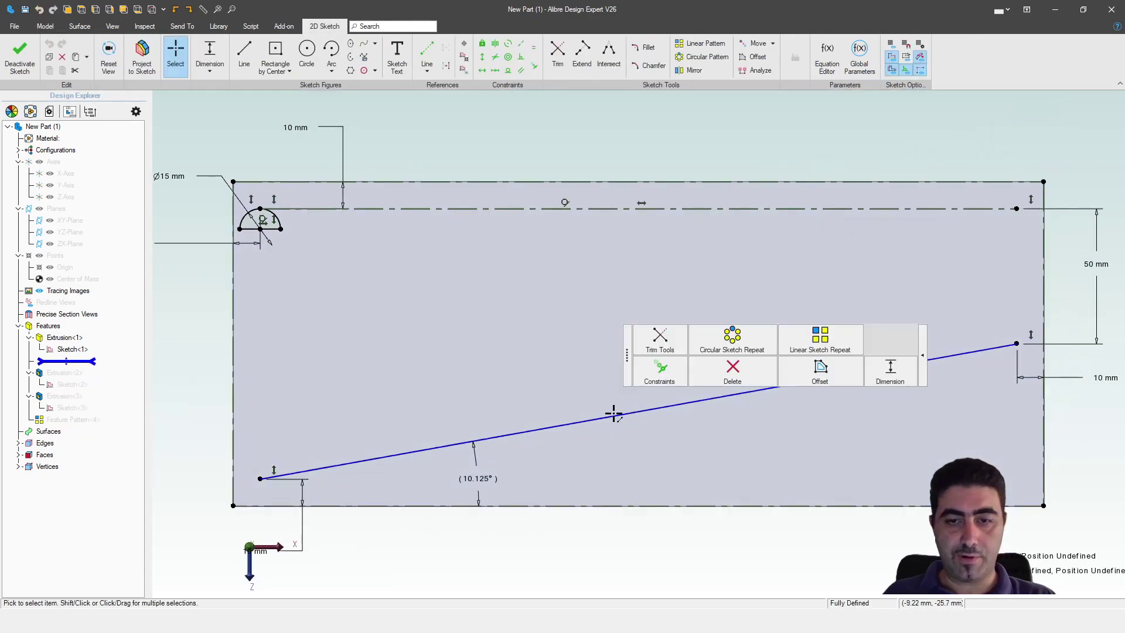
left_click(464, 70)
left_click(759, 225)
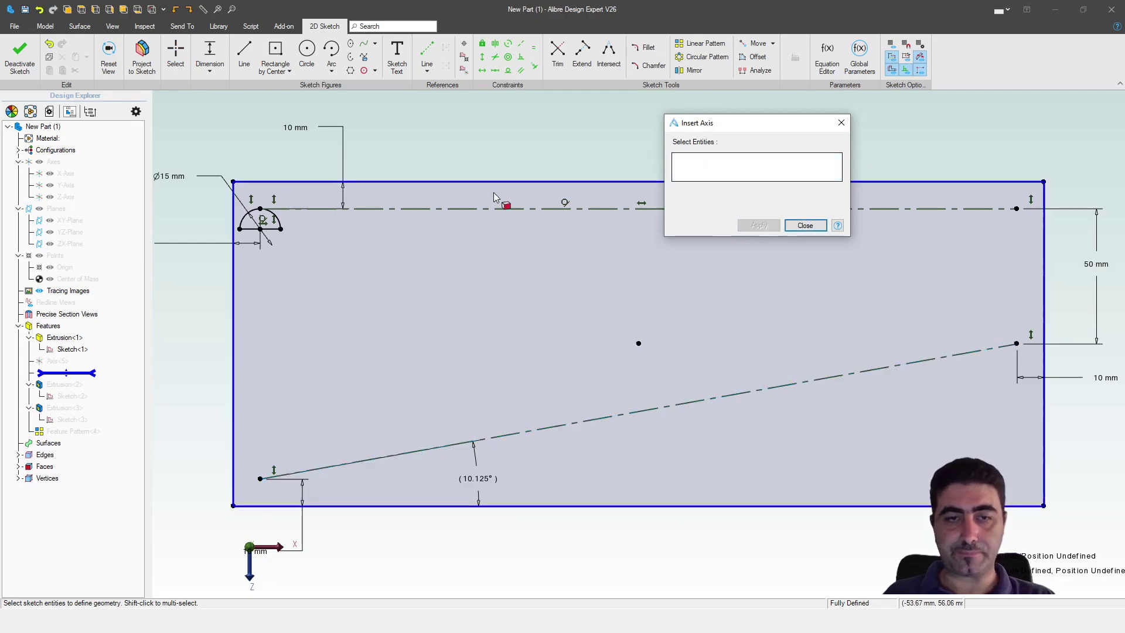
left_click(805, 226)
left_click(20, 54)
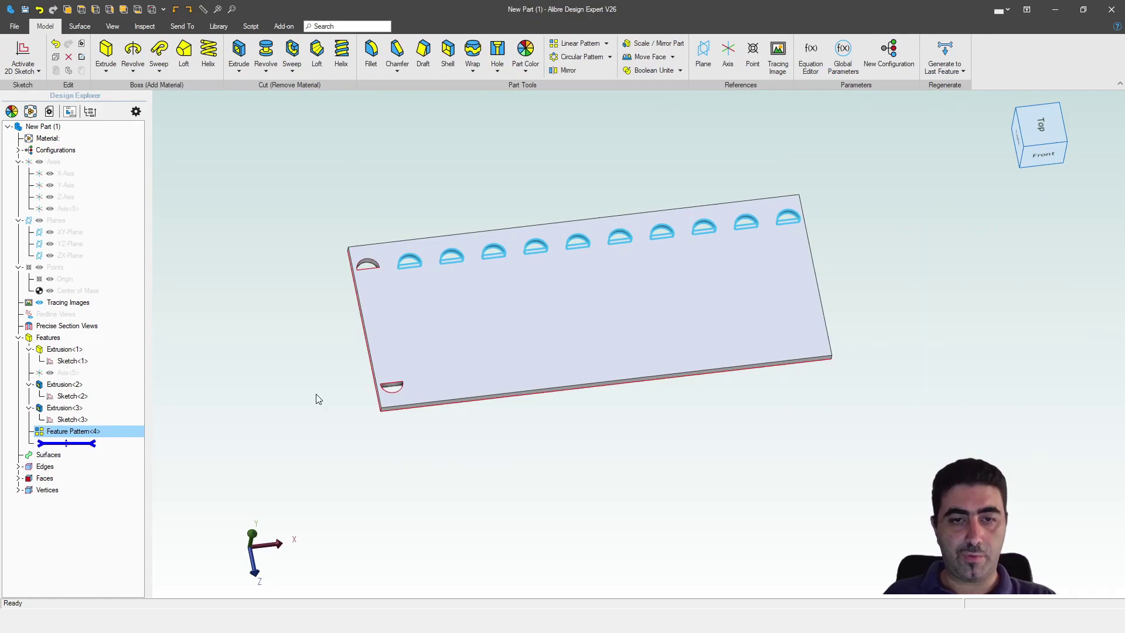
Start a linear feature pattern of the lower semicircular cut, using the new slanted axis as the first-direction path.
left_click(576, 43)
scroll(358, 369, "up", 3)
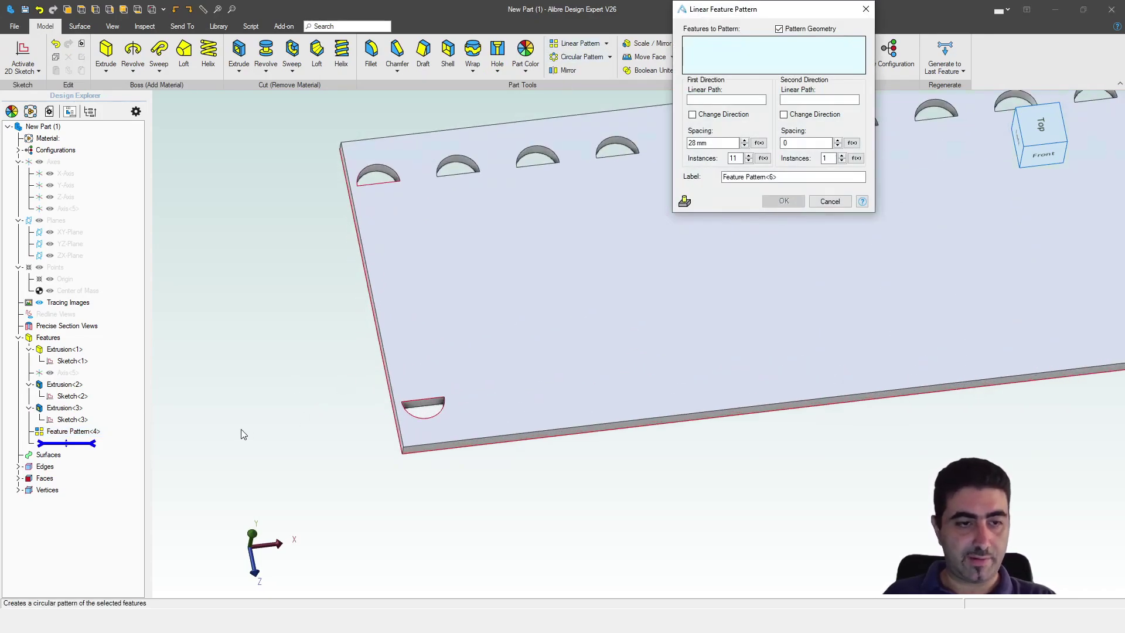
left_click(712, 100)
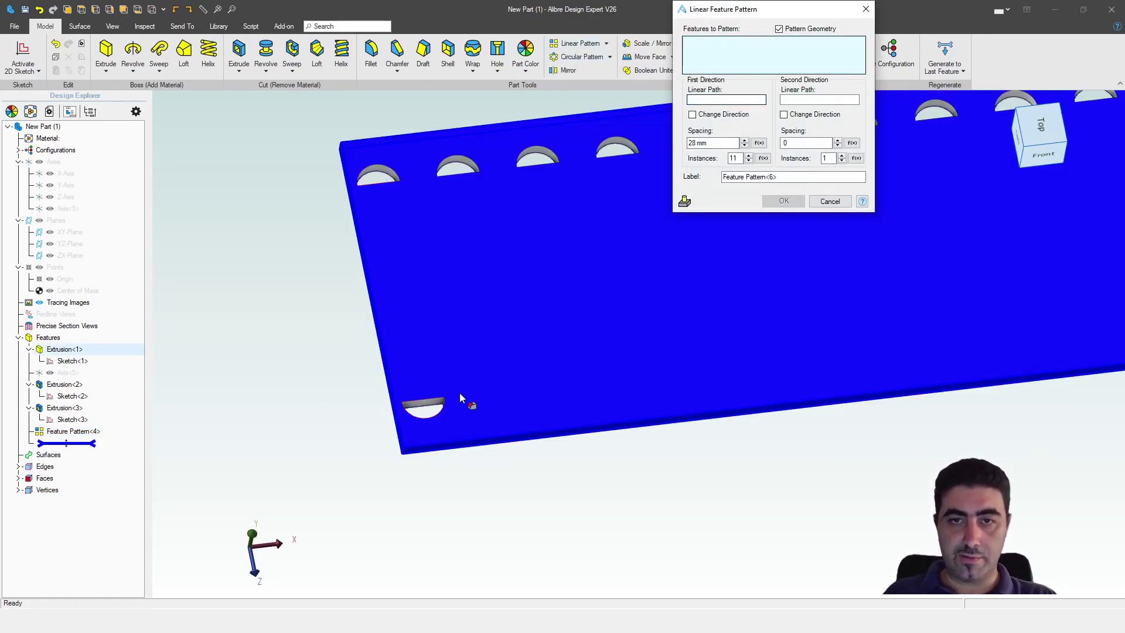
left_click(437, 402)
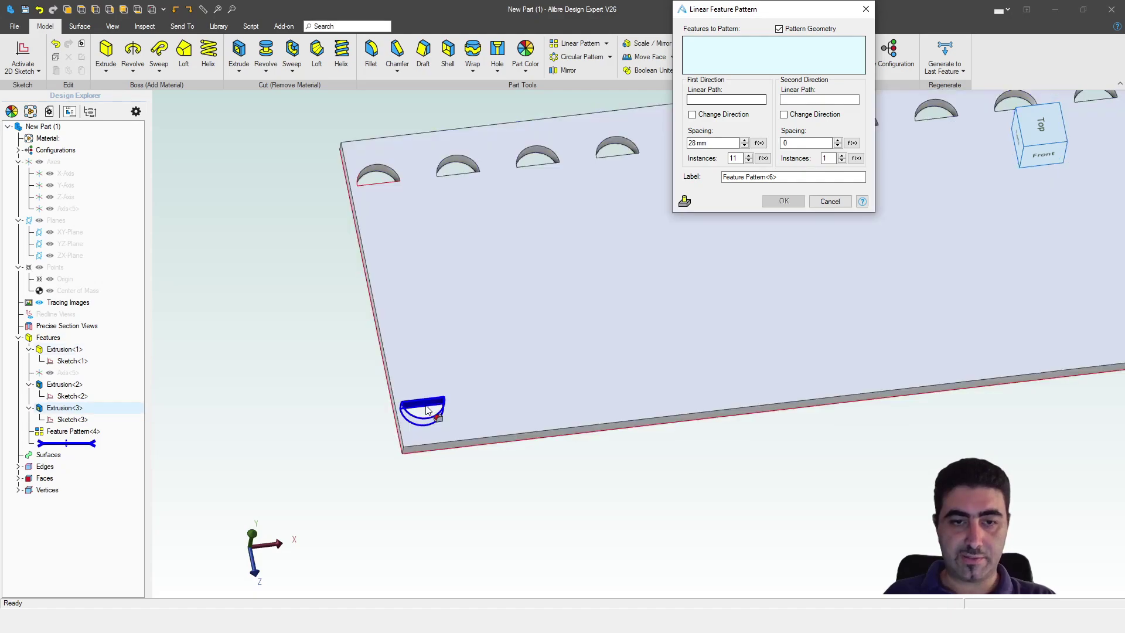
left_click(718, 100)
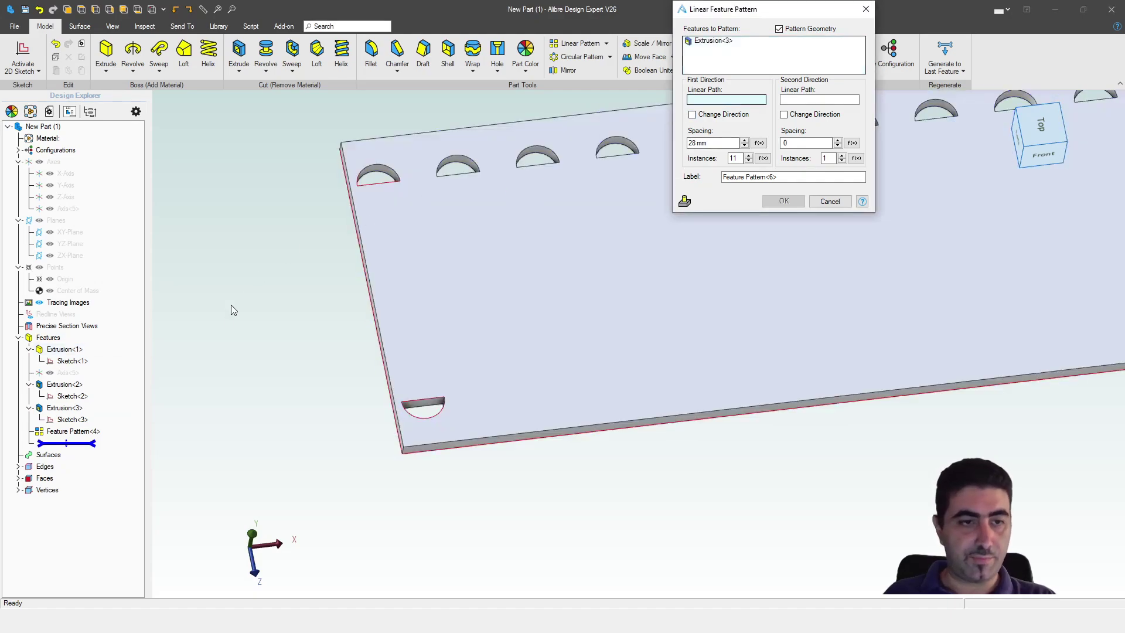
left_click(89, 375)
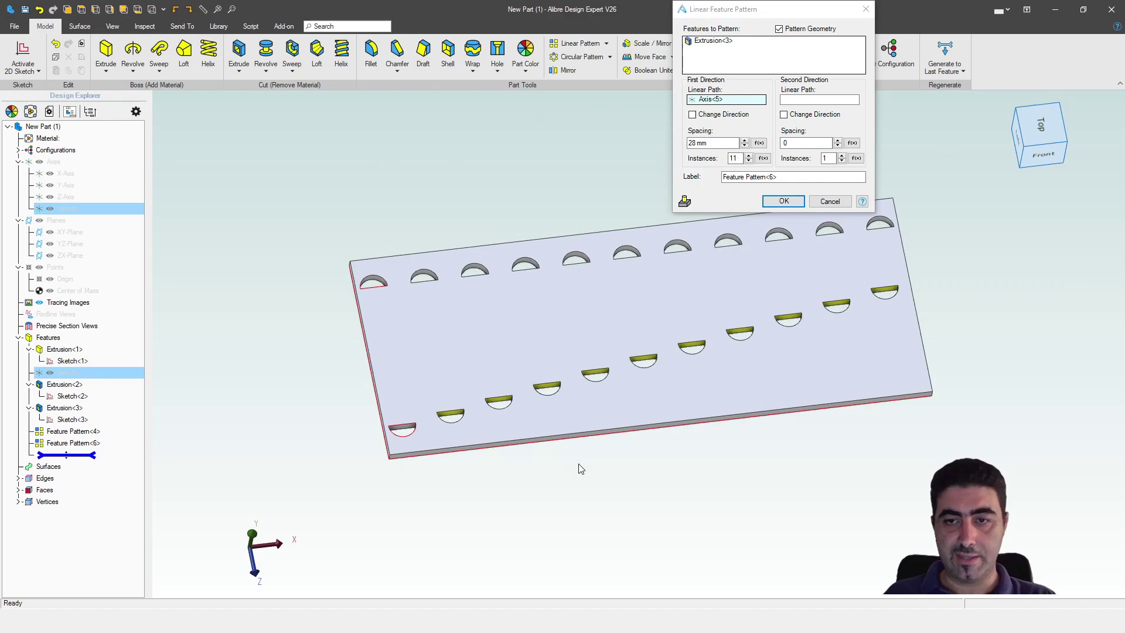
Link the lower pattern's first-direction instance count to the parameter c1.
right_click_drag(578, 468, 604, 475)
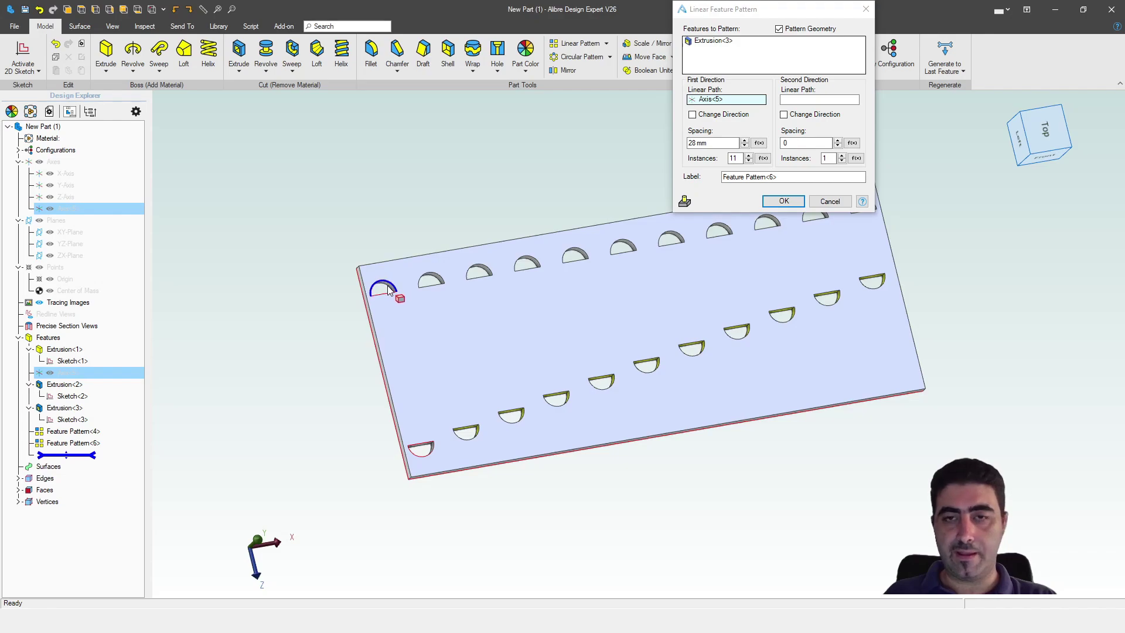
left_click_drag(739, 158, 722, 162)
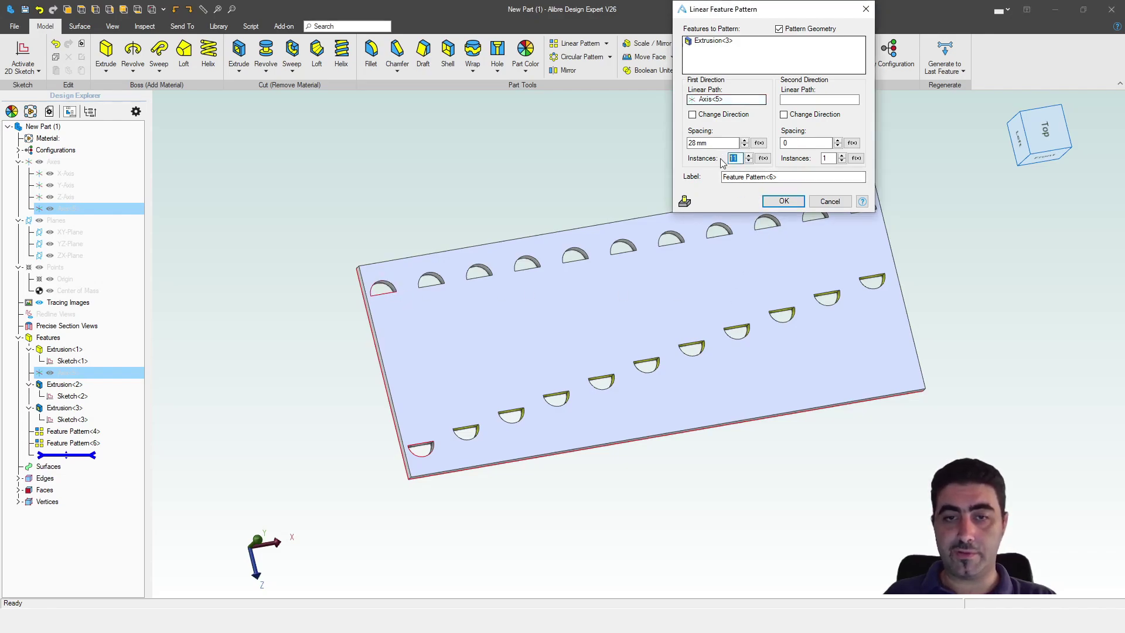
left_click(751, 176)
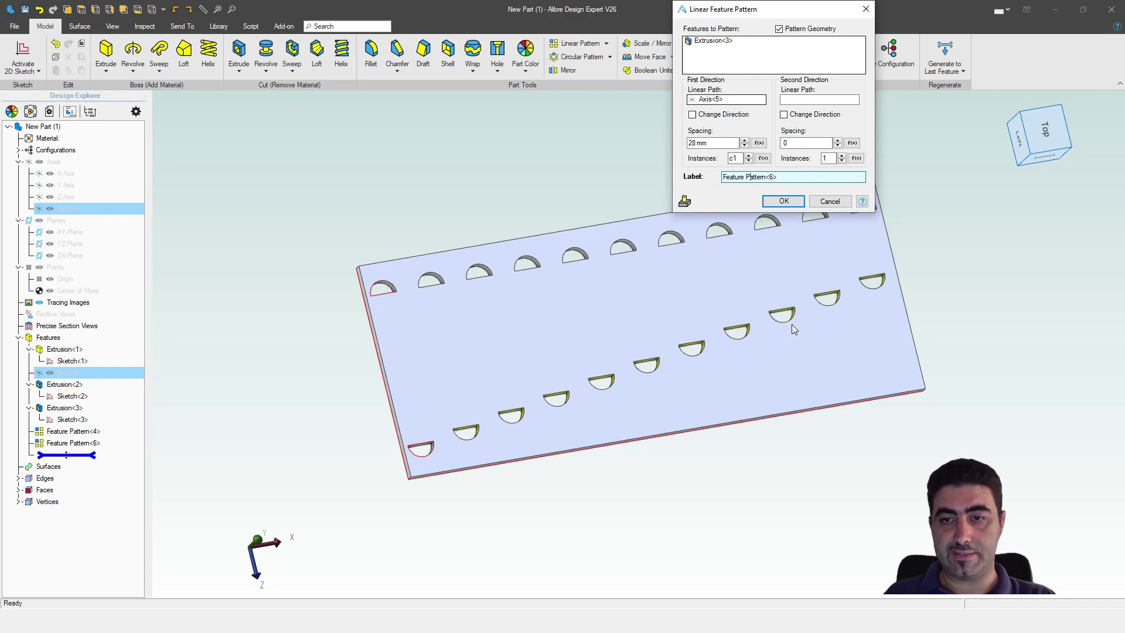
Set the lower pattern's first-direction spacing to the equation D12/cos(A1).
scroll(633, 460, "down", 1)
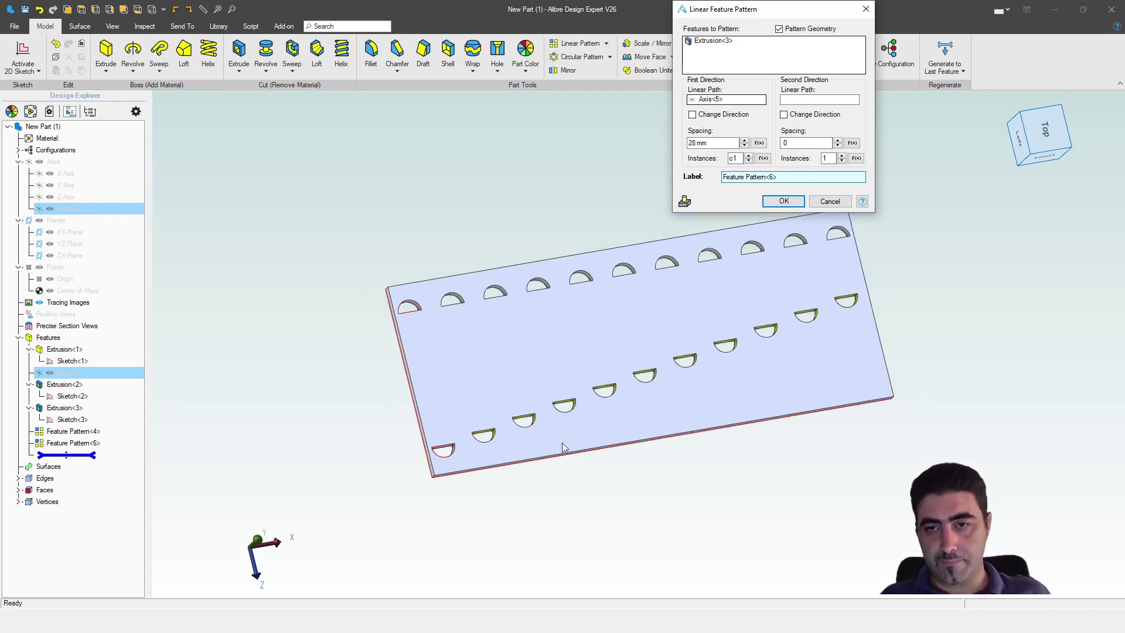
left_click(758, 143)
left_click(744, 336)
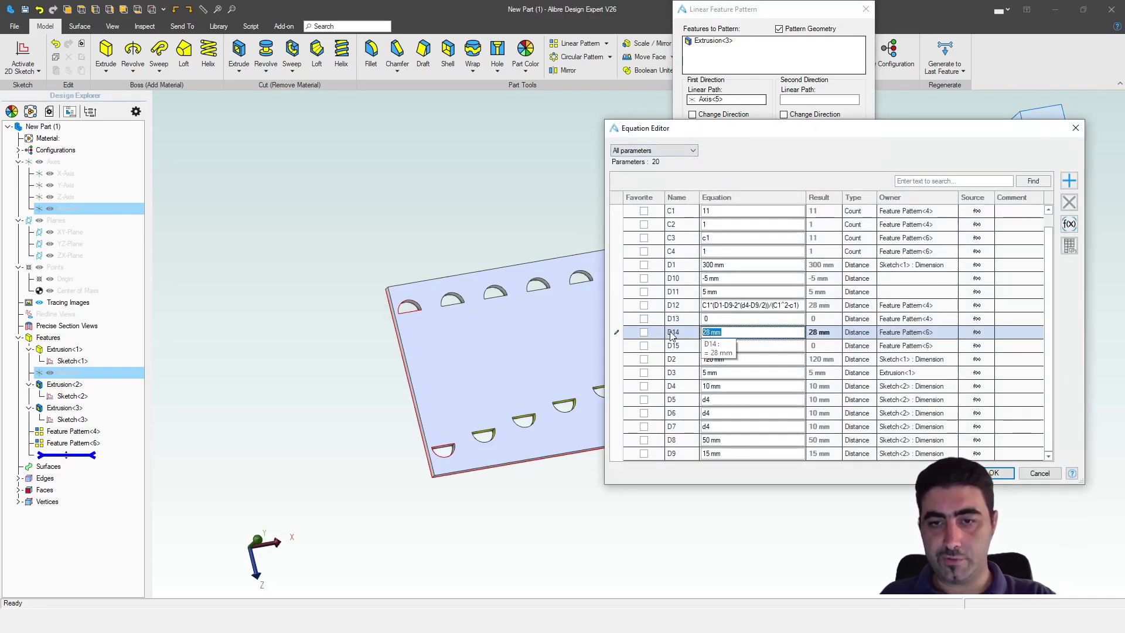
type("D12/cos(")
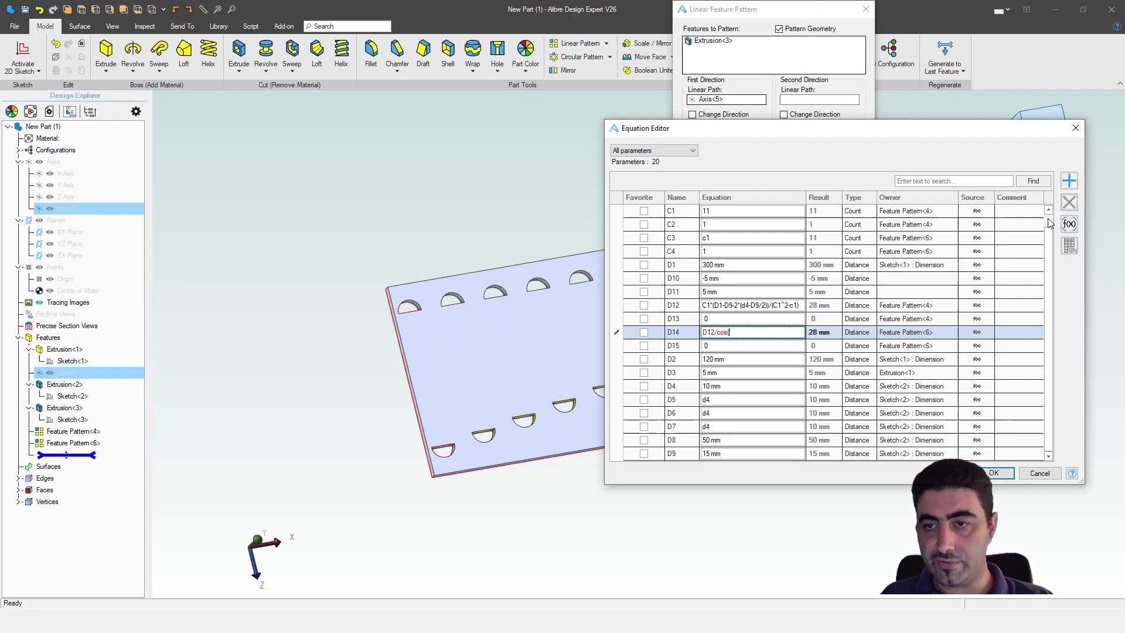
left_click_drag(1047, 234, 1047, 212)
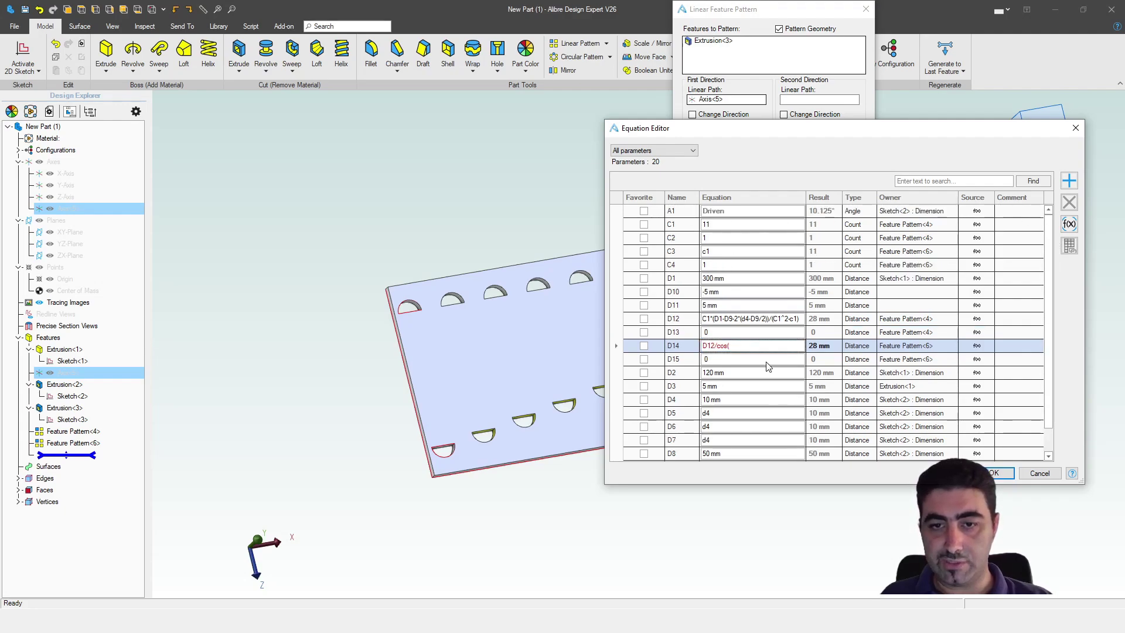
left_click(753, 346)
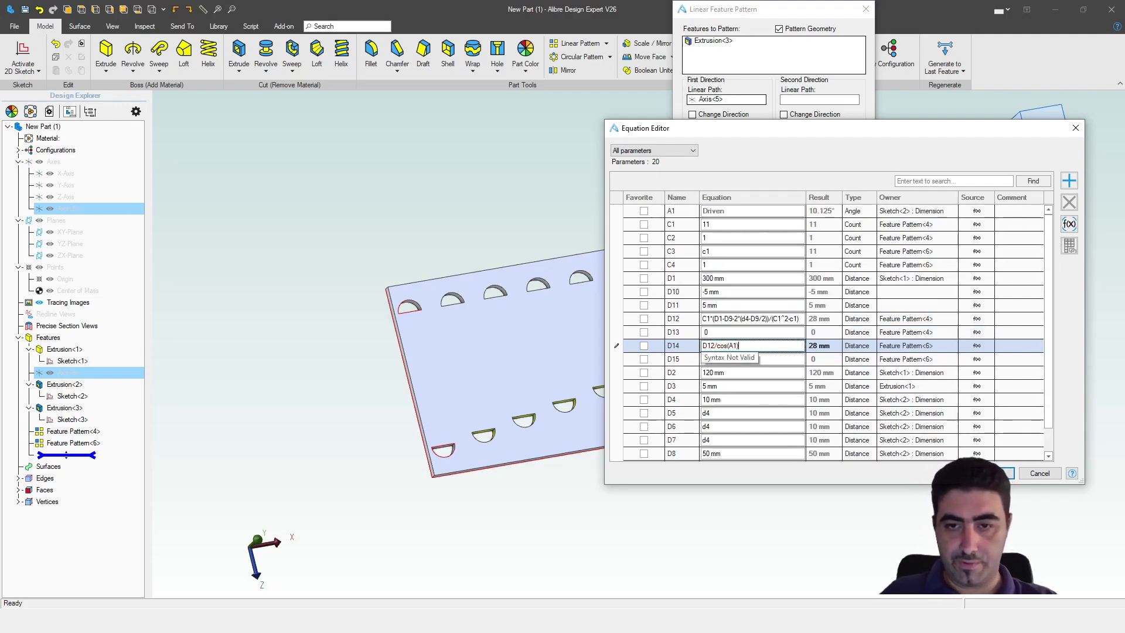
left_click(762, 360)
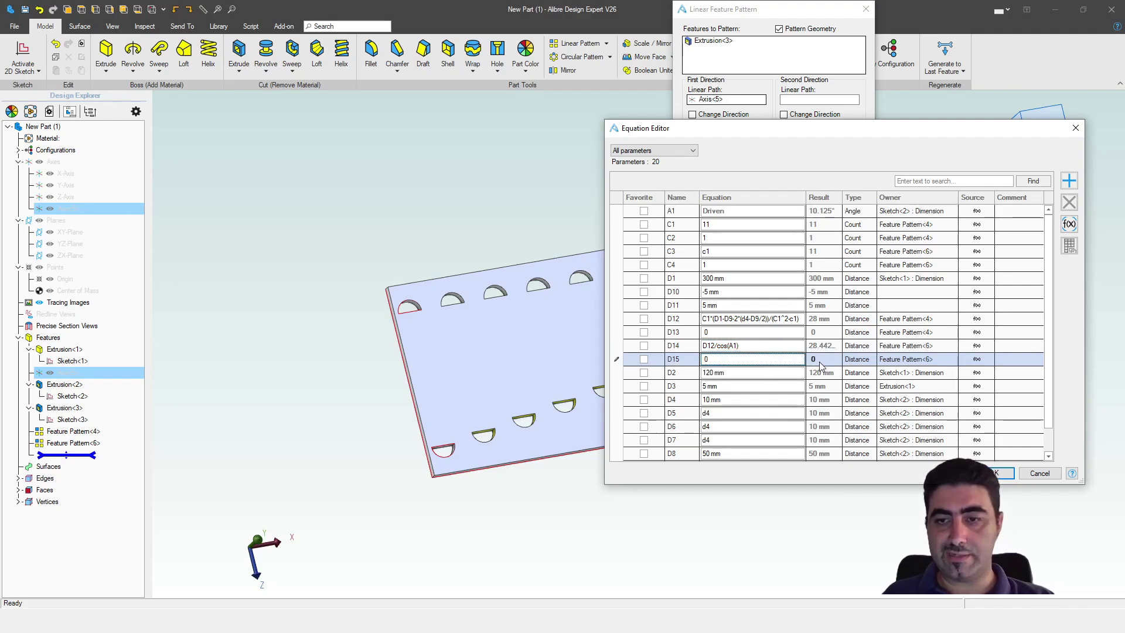
left_click(997, 473)
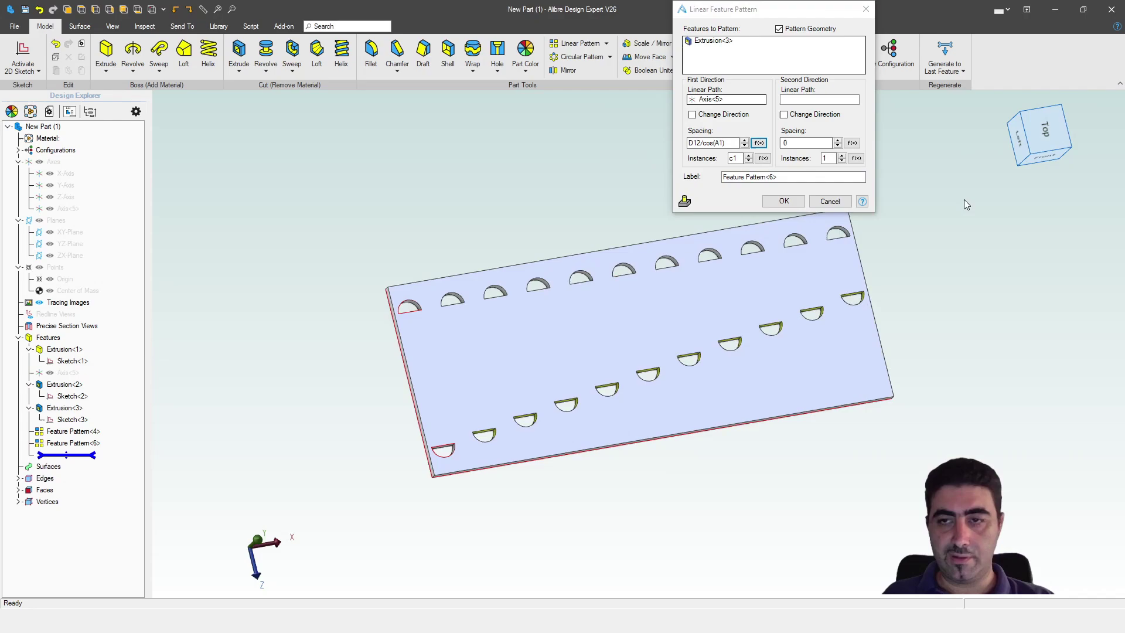
Check the lower pattern's alignment from the top and create the pattern.
left_click(1046, 132)
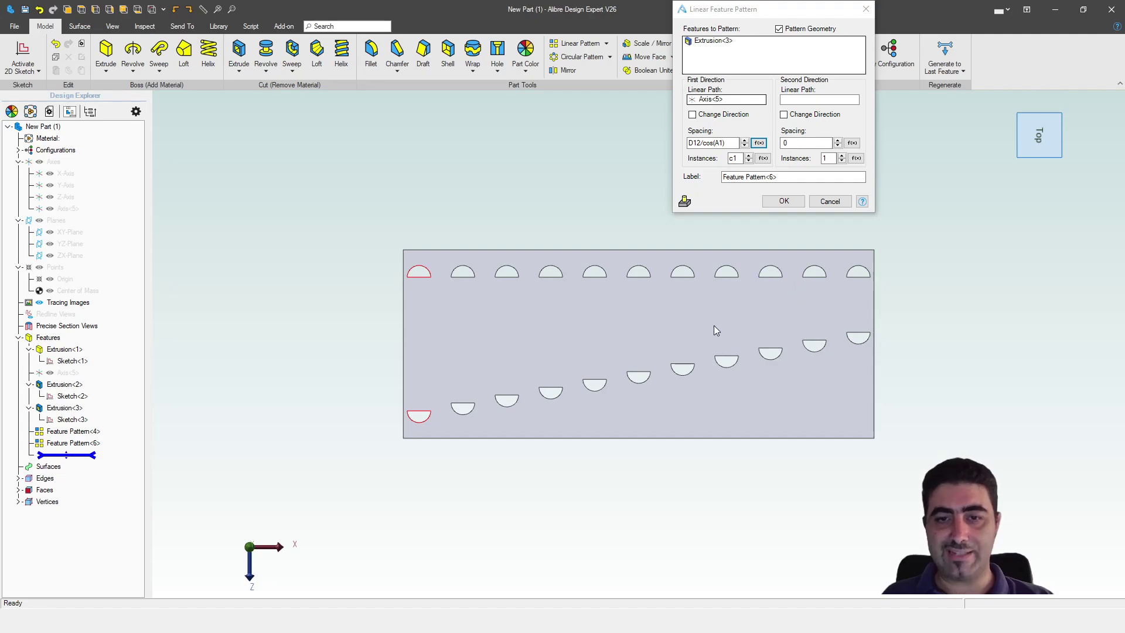
middle_click_drag(599, 366, 723, 286)
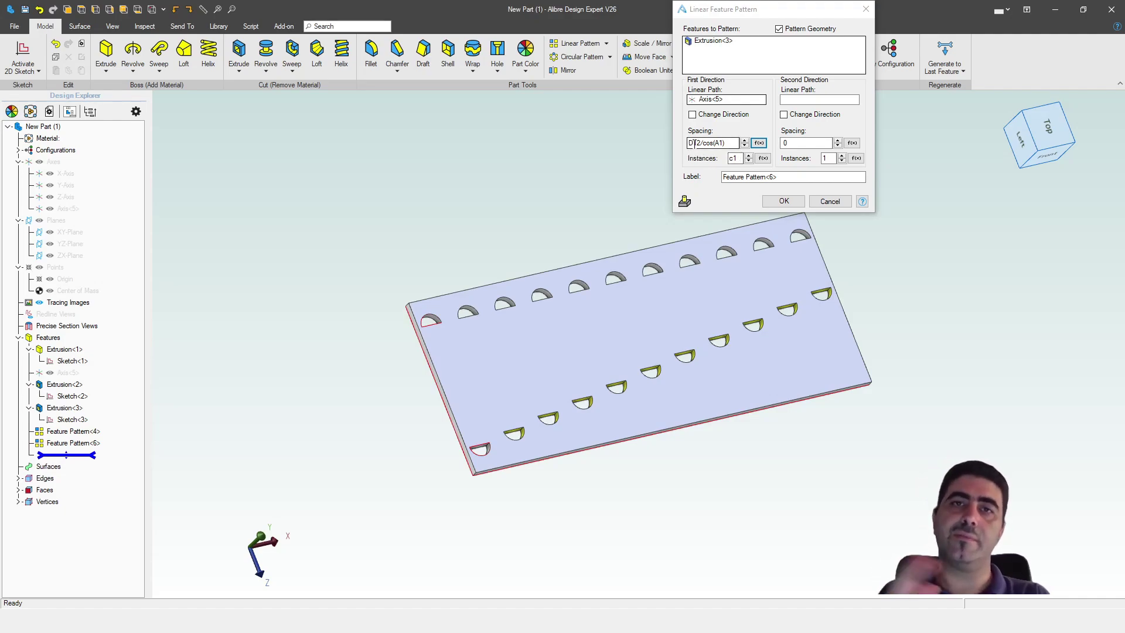
left_click(784, 201)
Start a sketch on the flat face of the first upper semicircular cut and project that face's outline into it without associativity.
middle_click_drag(396, 255, 376, 278)
scroll(395, 396, "up", 5)
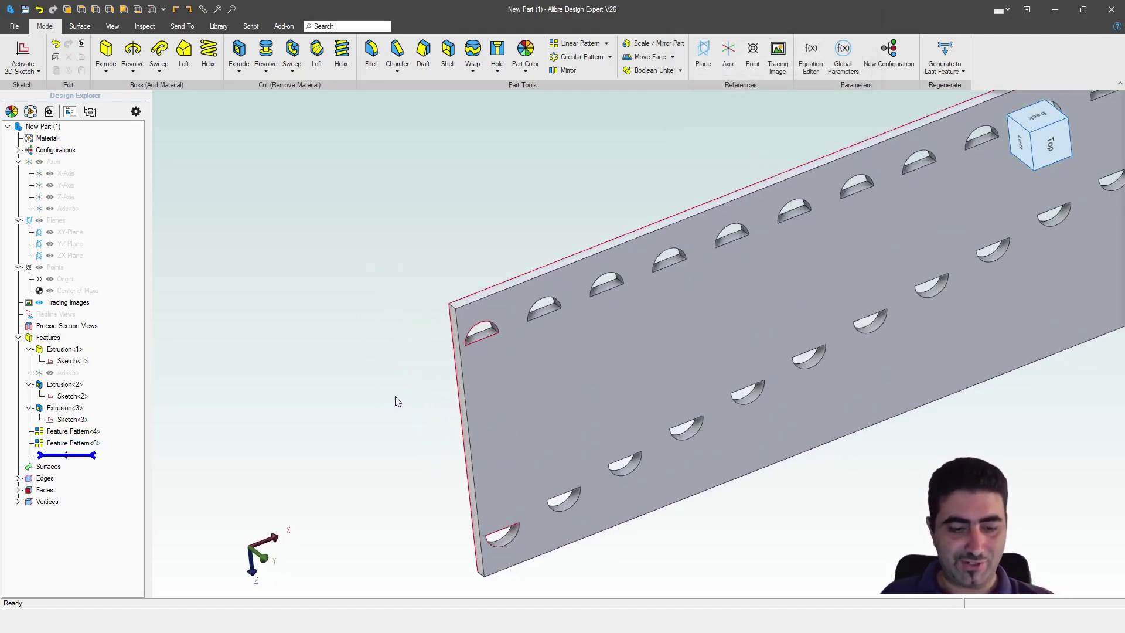
key("s")
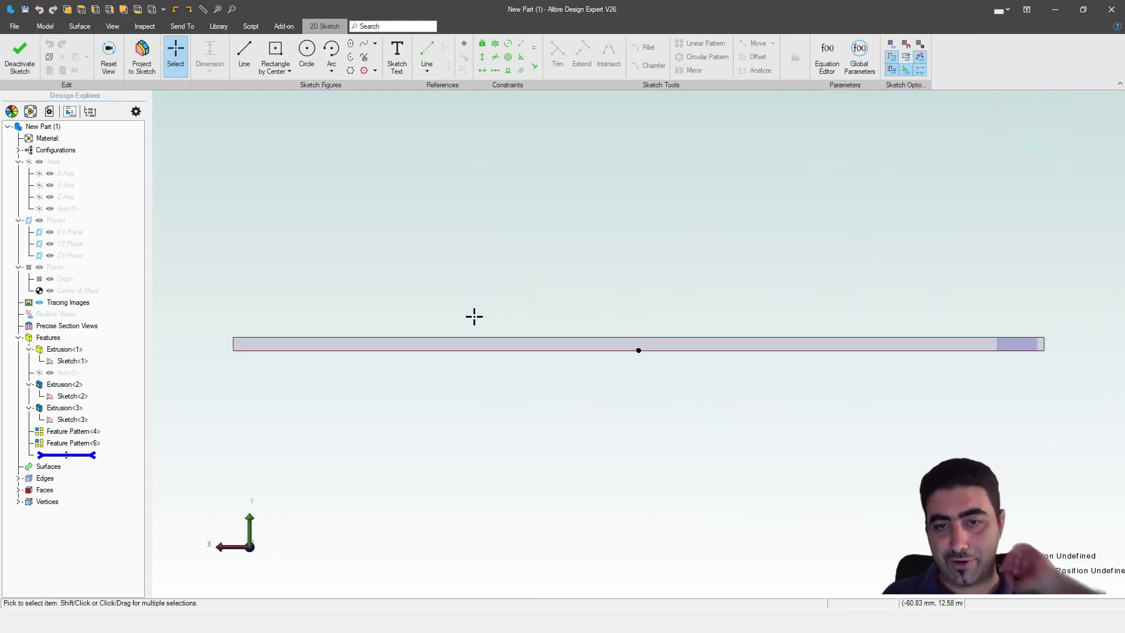
mouse_move(801, 367)
middle_mouse_down()
mouse_move(717, 381)
mouse_move(738, 411)
middle_mouse_up()
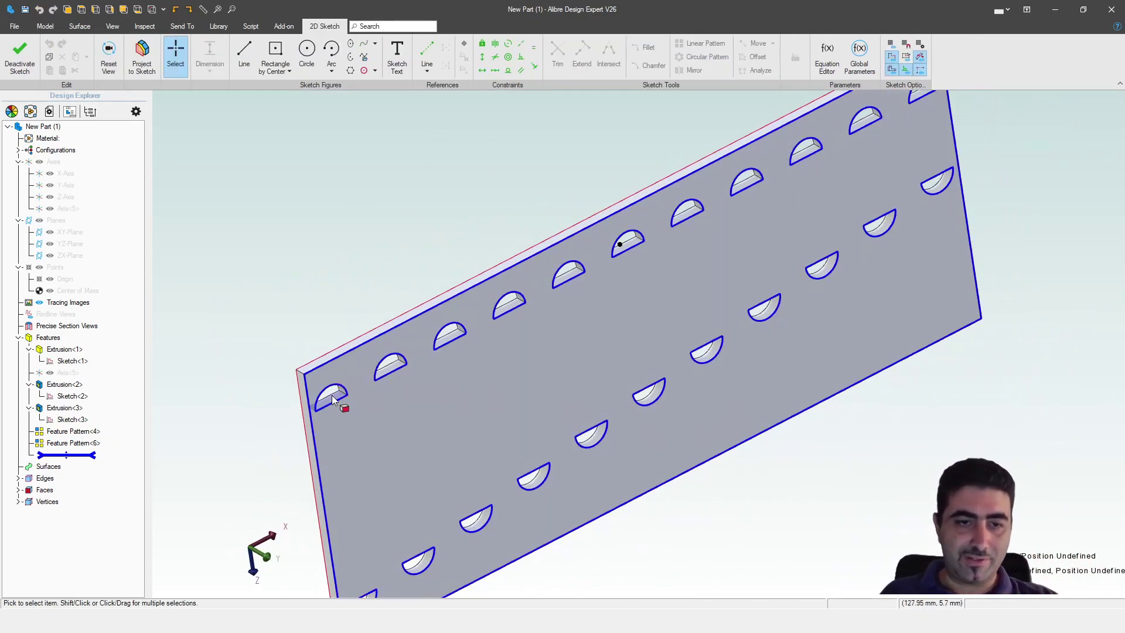
scroll(307, 342, "up", 5)
left_click(391, 399)
left_click(535, 358)
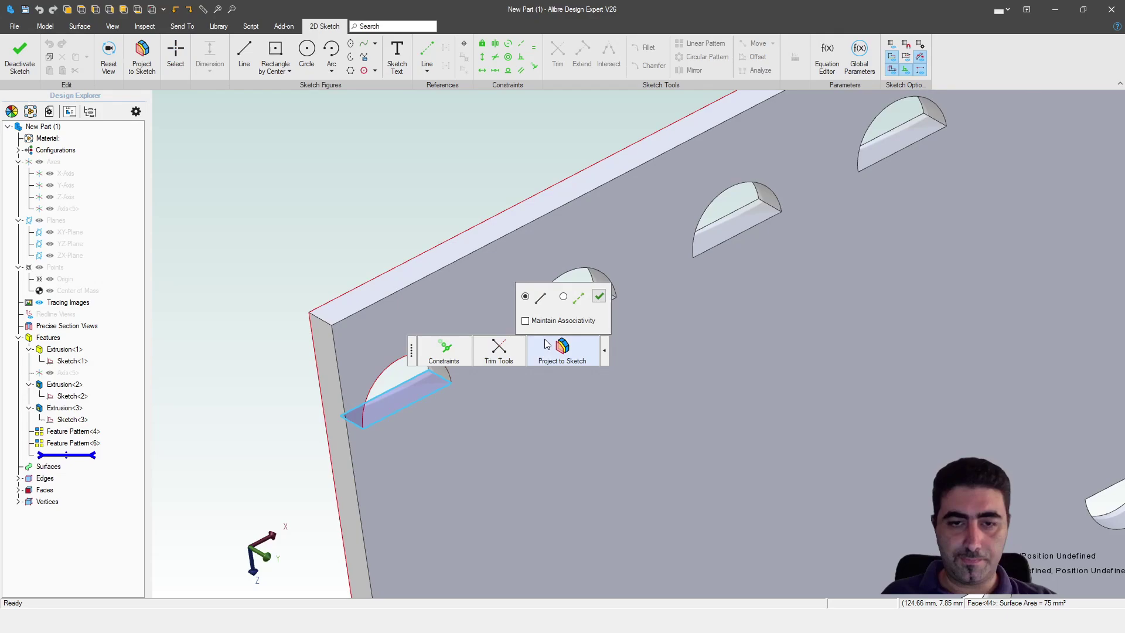
left_click(598, 293)
Extrude-cut the projected rectangle with the To Next type, joining the first upper and lower cuts into a slot.
scroll(389, 168, "down", 2)
scroll(395, 195, "down", 3)
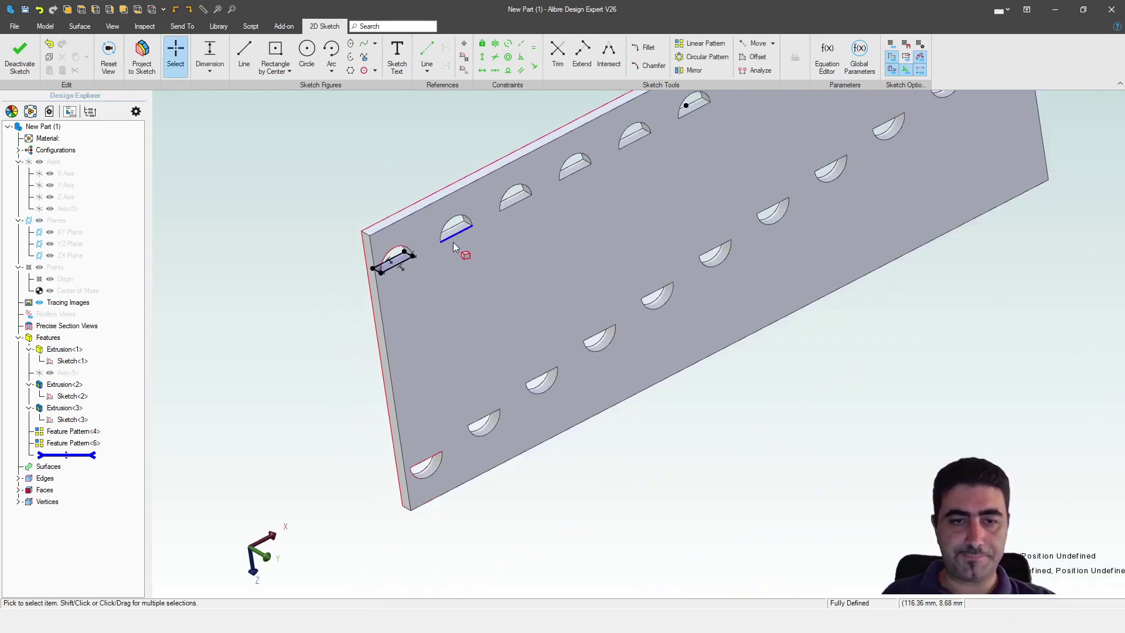
middle_click_drag(462, 251, 448, 248)
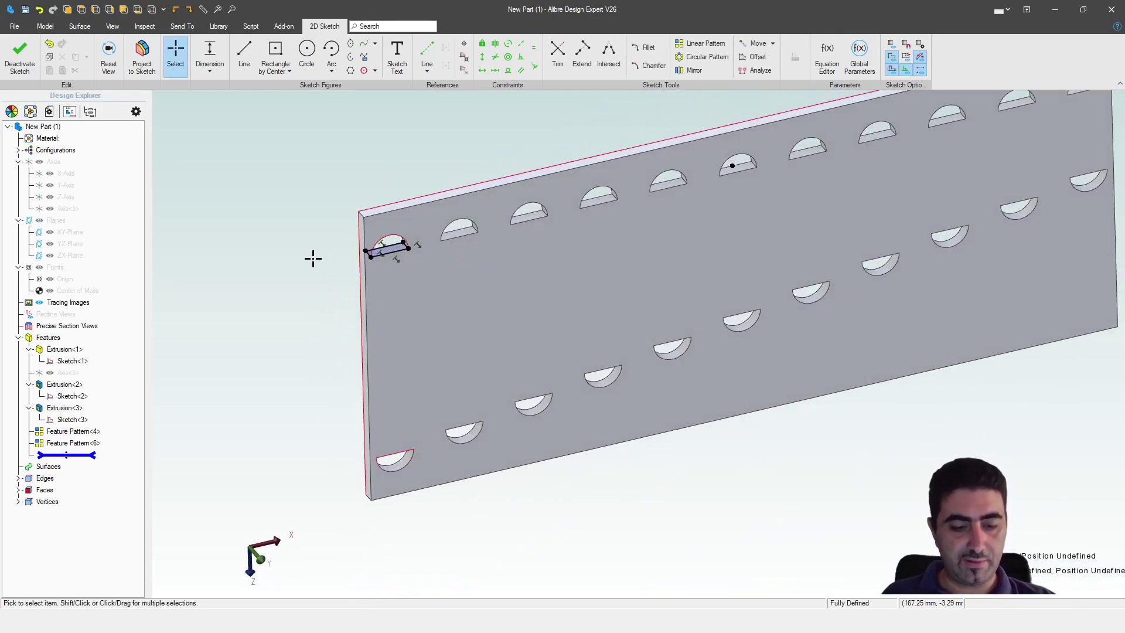
key("x")
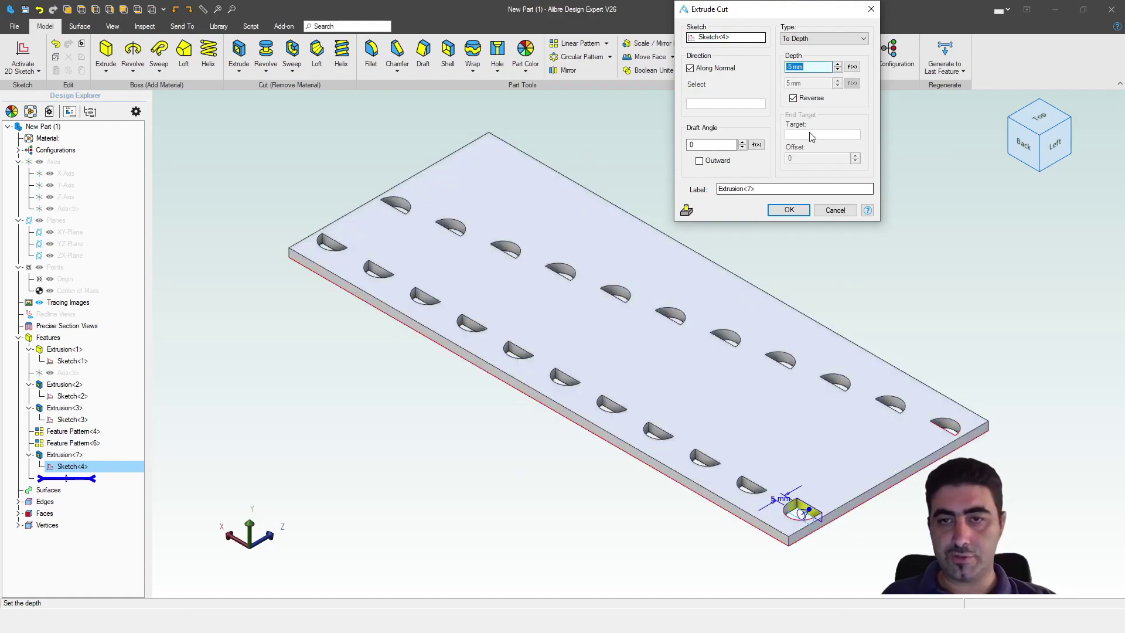
left_click(811, 41)
left_click(806, 79)
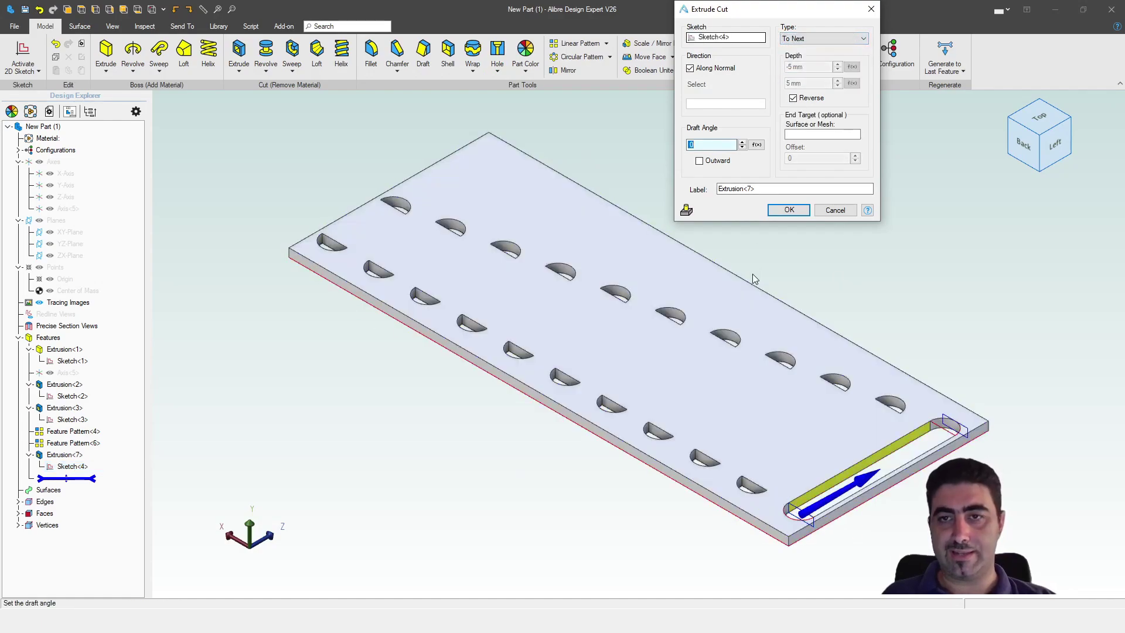
left_click(789, 211)
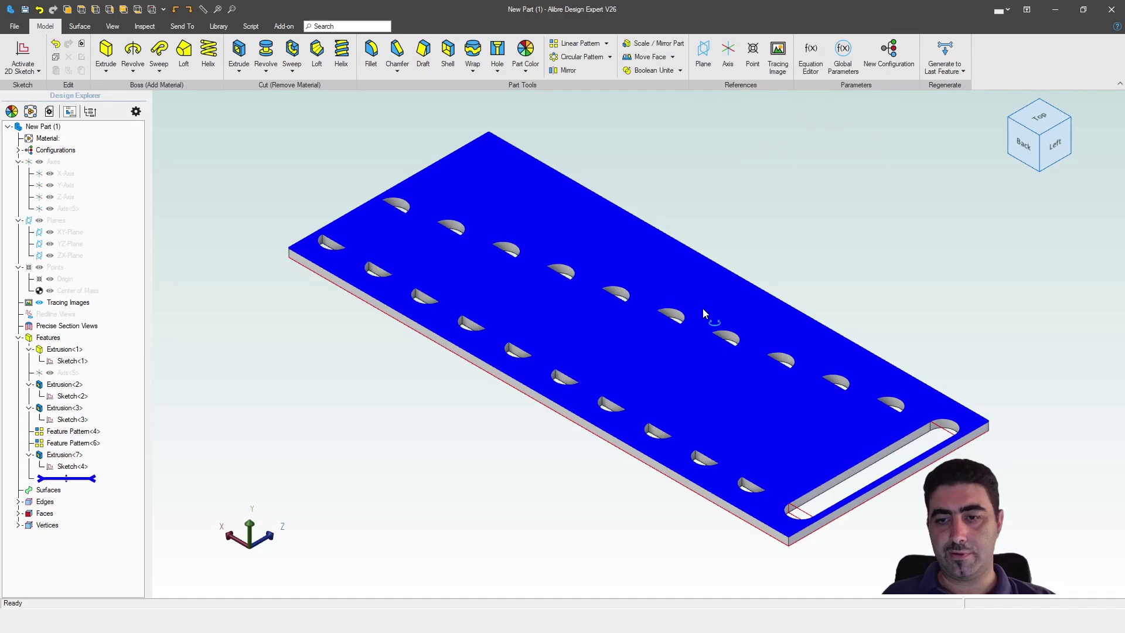
Start a linear feature pattern of the new slot cut, using the plate's long upper edge as the first-direction path.
middle_click_drag(702, 308, 648, 375)
scroll(318, 180, "up", 3)
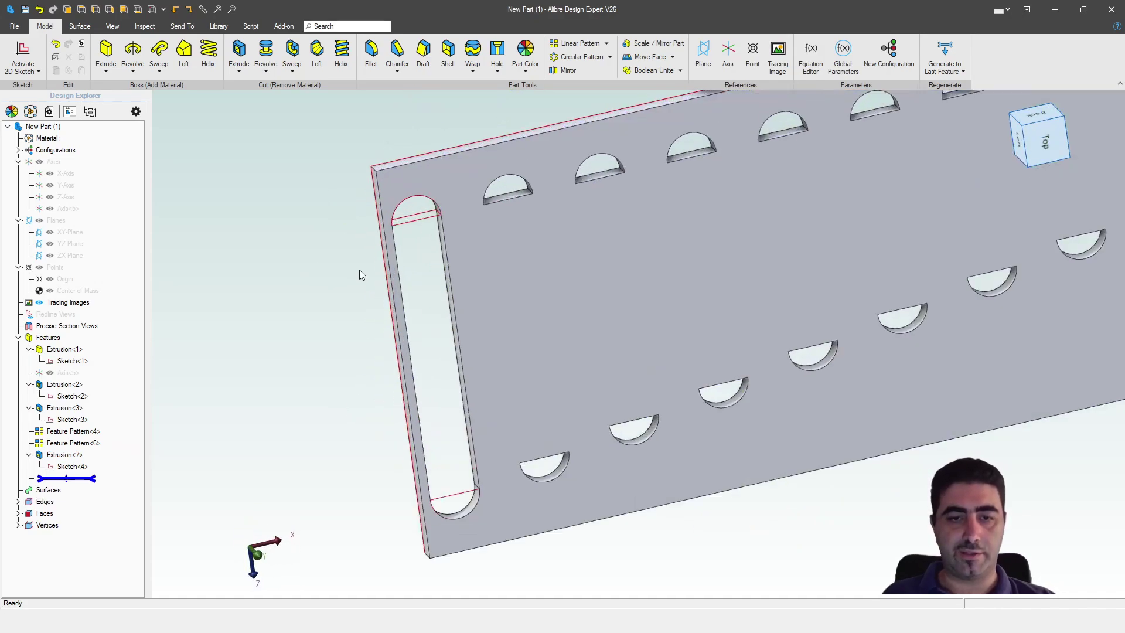
middle_click_drag(359, 270, 361, 244)
middle_click_drag(418, 467, 376, 221)
scroll(376, 223, "down", 2)
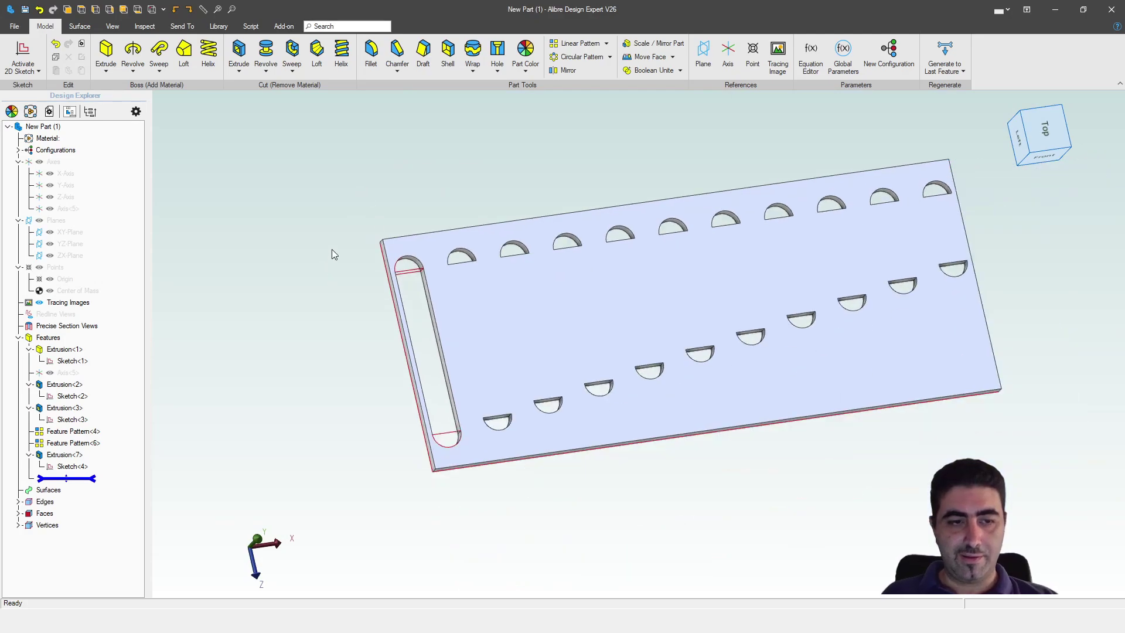
mouse_move(332, 254)
middle_mouse_down()
mouse_move(332, 241)
mouse_move(324, 248)
middle_mouse_up()
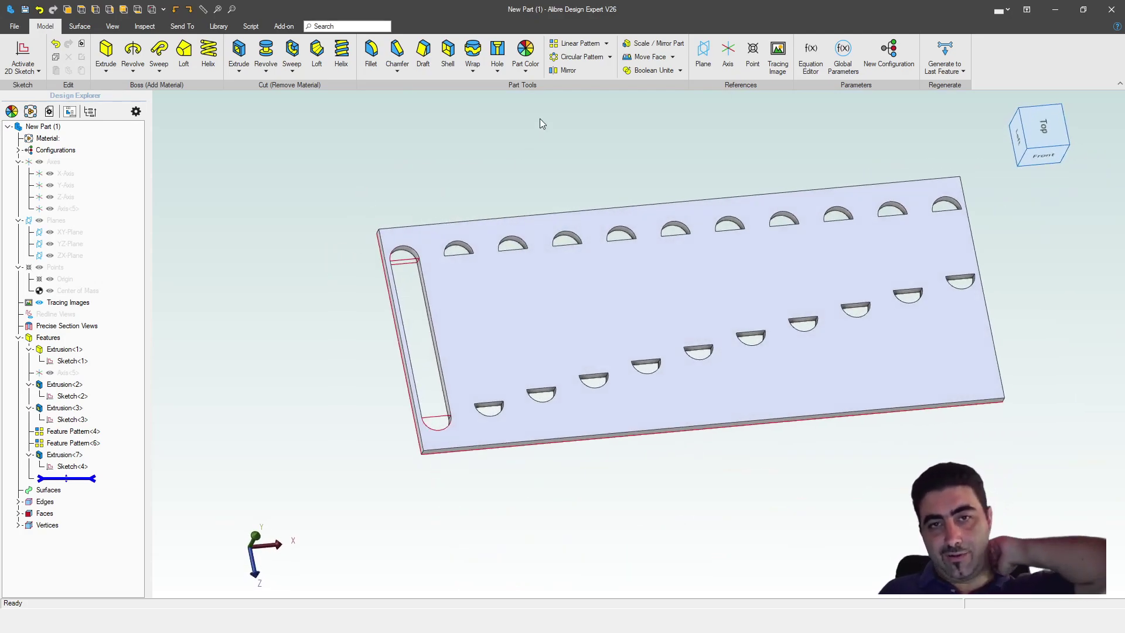
left_click(575, 43)
middle_click_drag(427, 341, 438, 342)
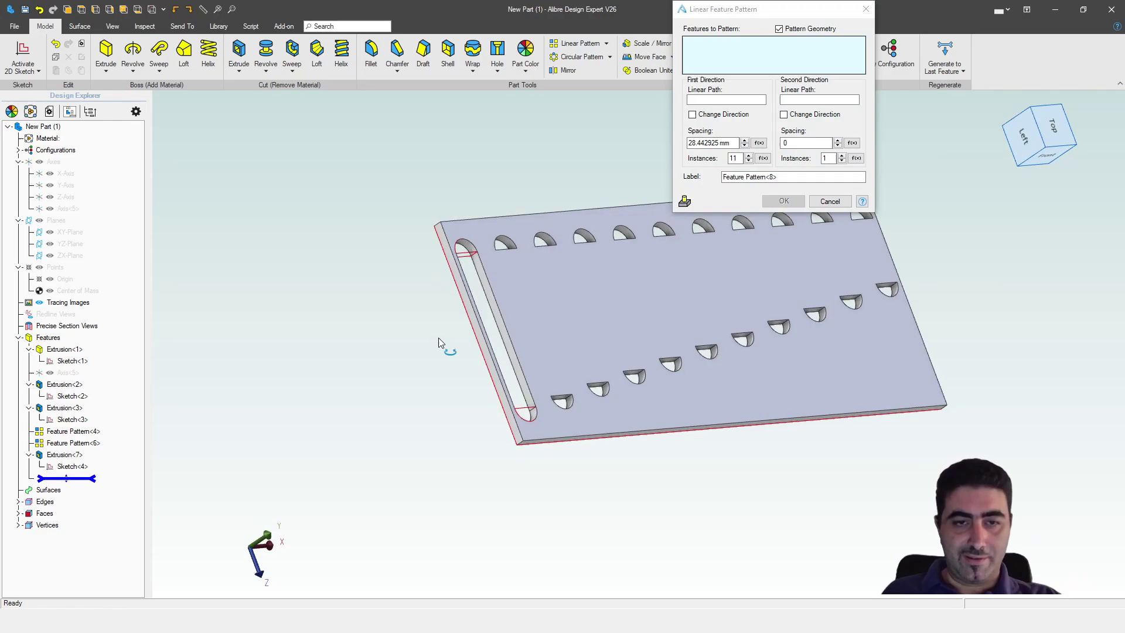
scroll(463, 299, "up", 2)
left_click(476, 290)
scroll(334, 341, "down", 1)
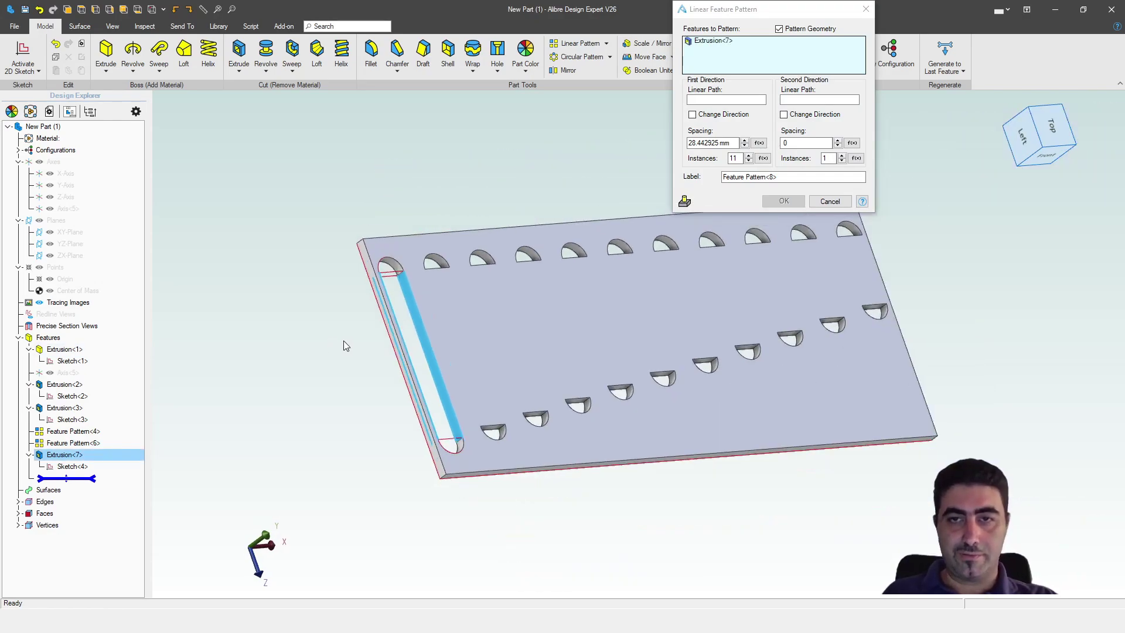
left_click(726, 102)
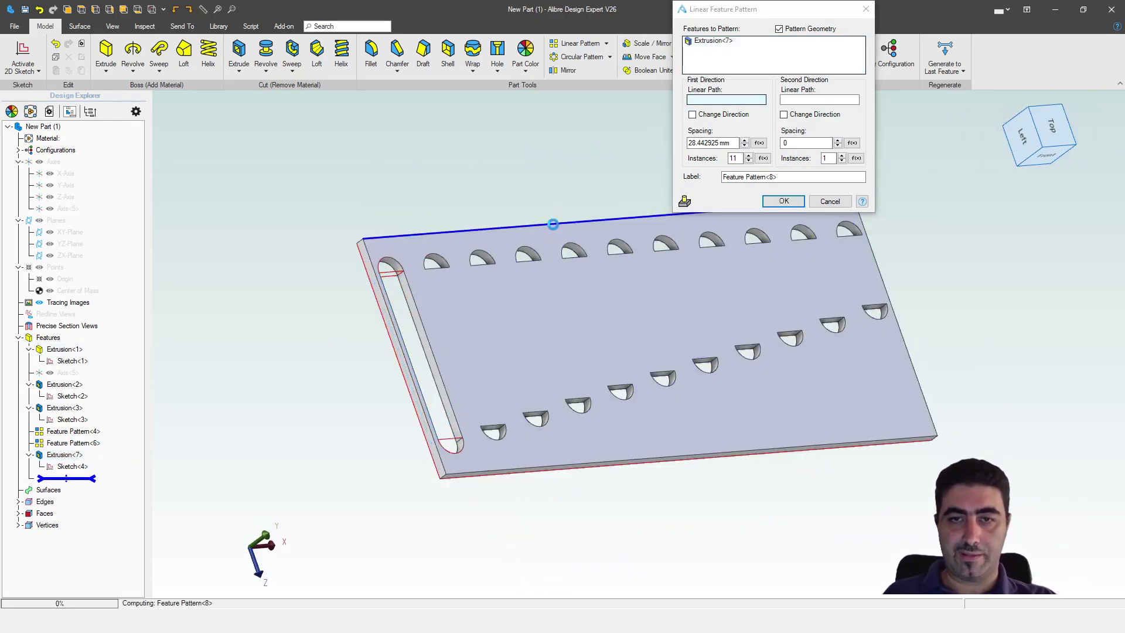
left_click(553, 224)
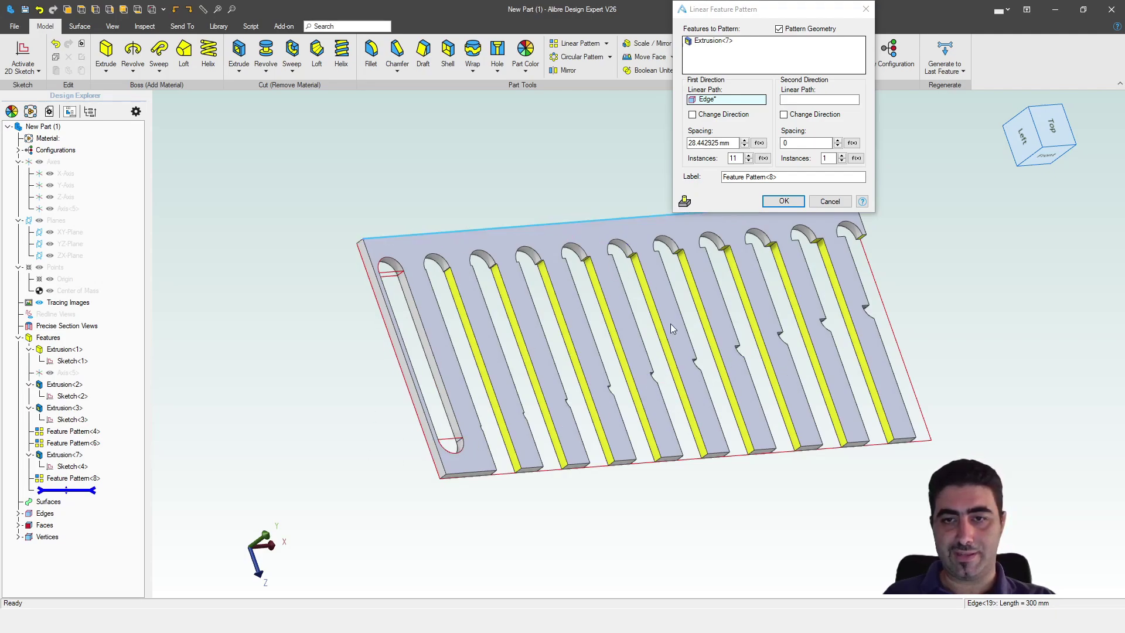
Link the slot pattern's first-direction instances to c1 and its spacing to D12, and create the pattern.
double_click(729, 158)
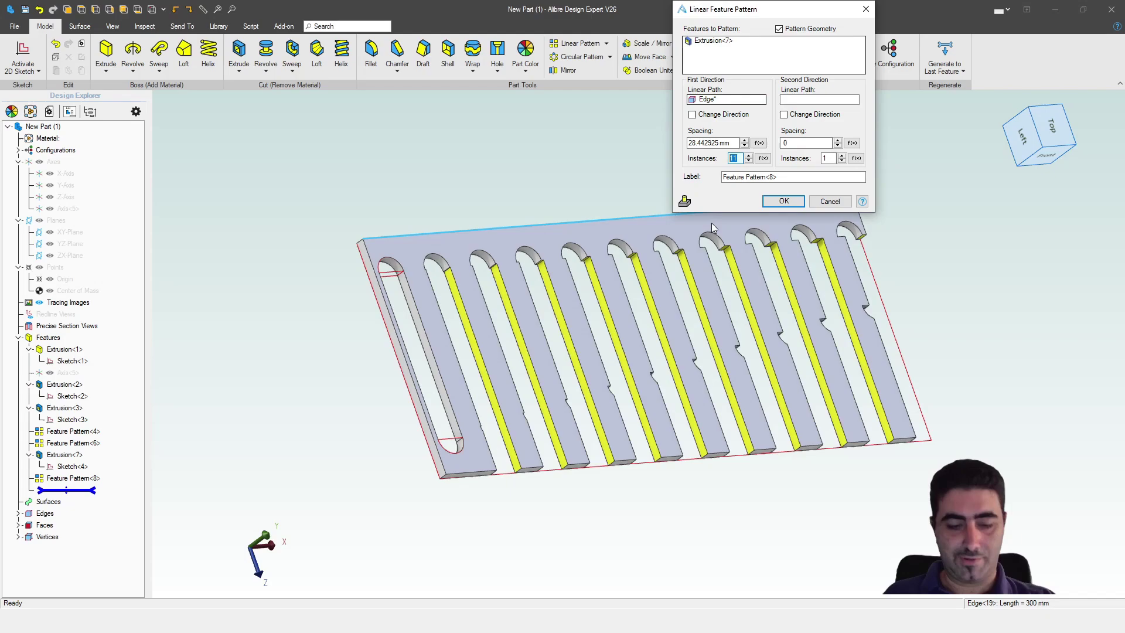
left_click(730, 143)
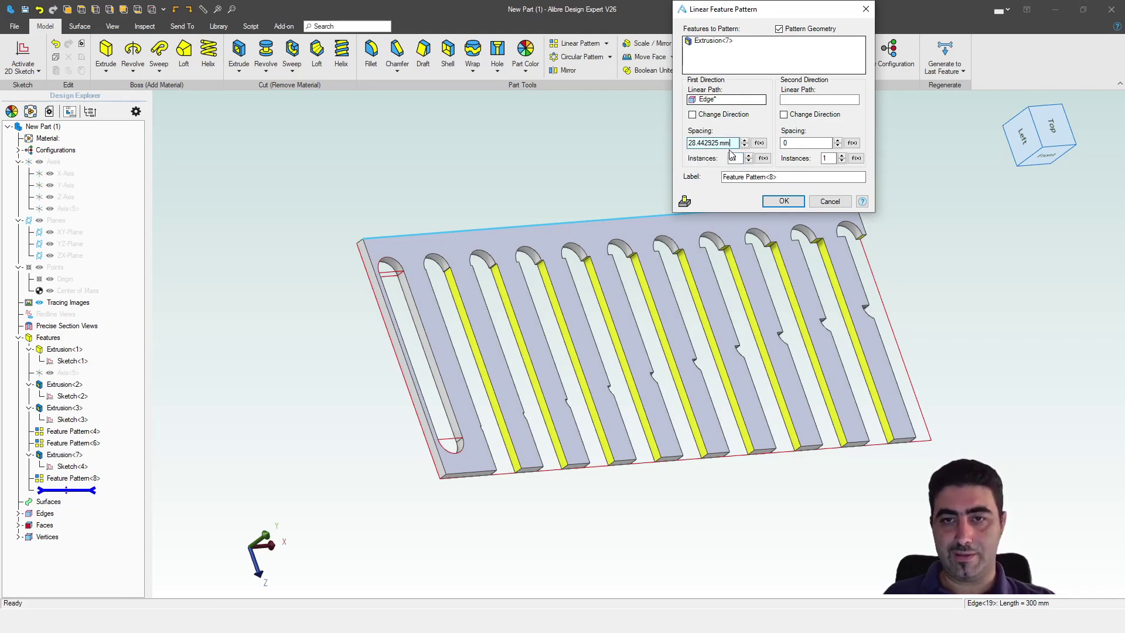
middle_click_drag(619, 241, 597, 257)
left_click(758, 143)
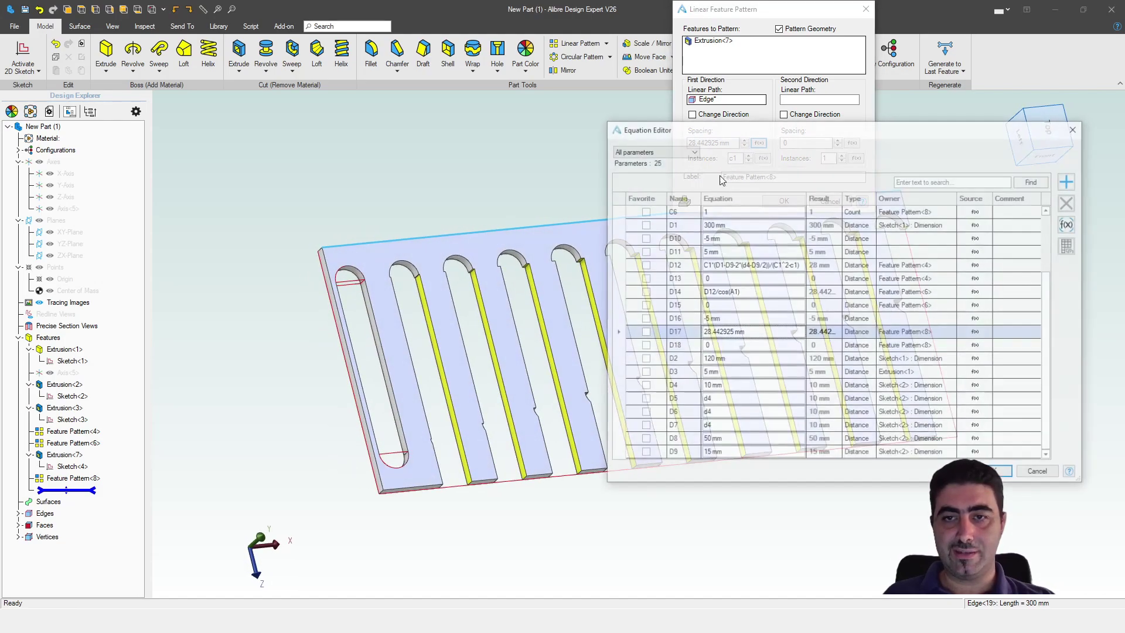
left_click(686, 265)
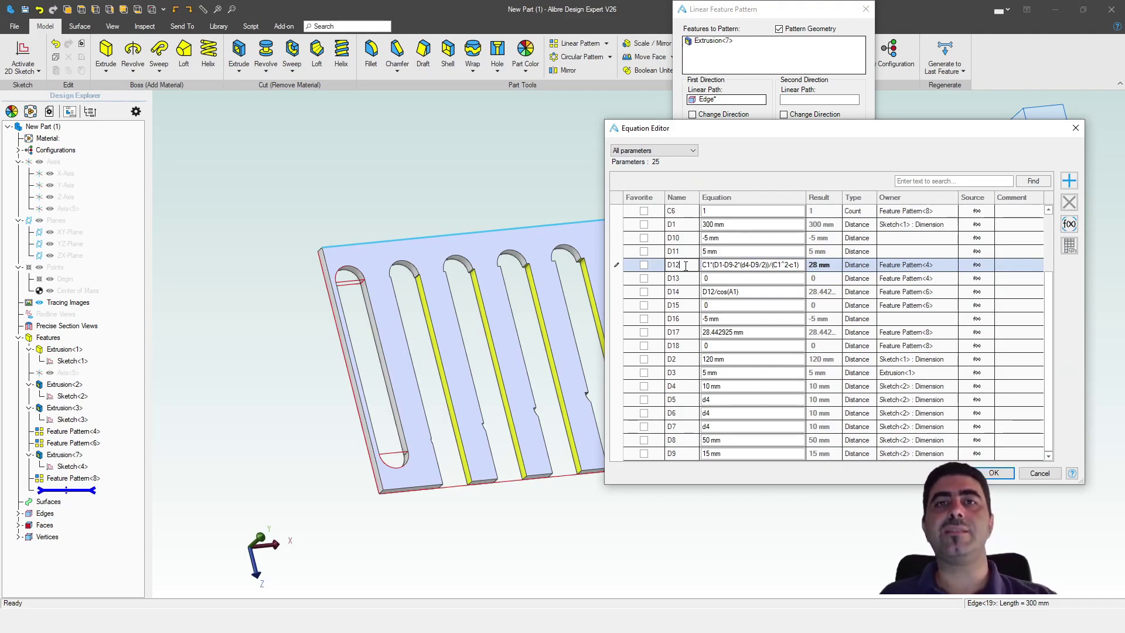
left_click(994, 474)
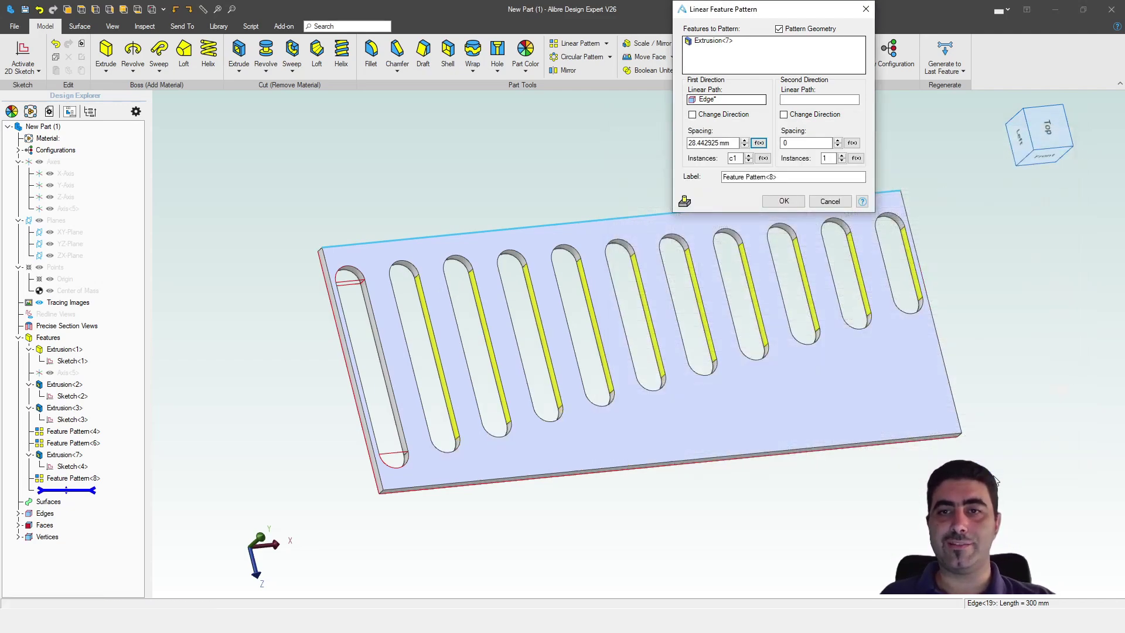
left_click(784, 202)
Set parameter D8 to 20 mm in the Equation Editor and apply the change to the slotted plate.
mouse_move(1017, 383)
middle_mouse_down()
mouse_move(987, 427)
mouse_move(329, 302)
middle_mouse_up()
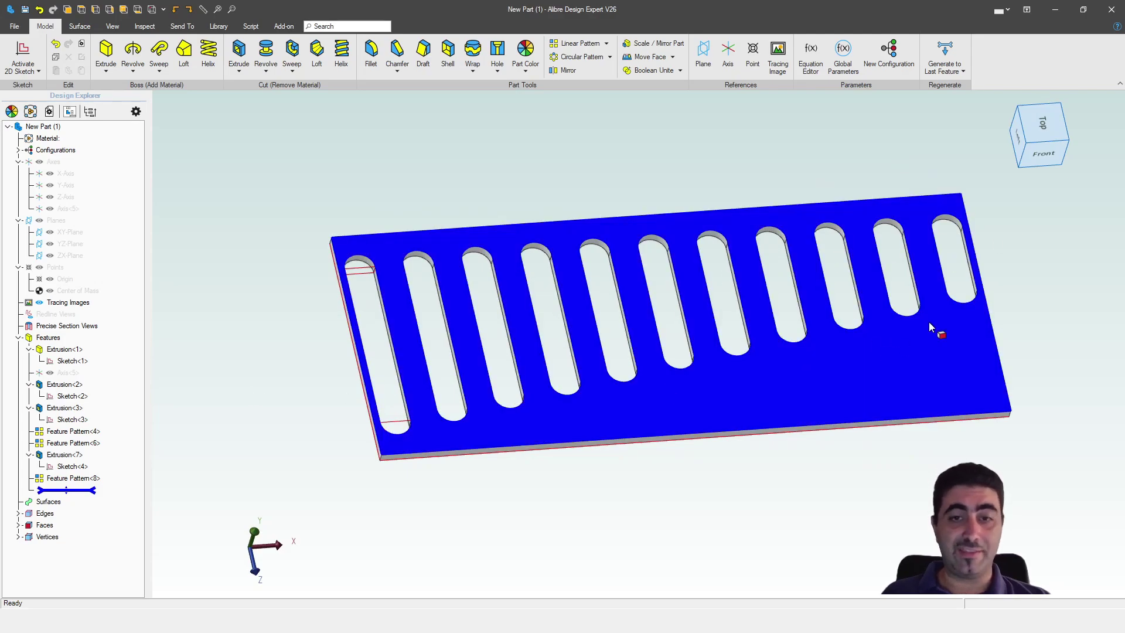
scroll(467, 345, "down", 3)
middle_click_drag(861, 340, 768, 336)
scroll(860, 352, "up", 3)
middle_click_drag(832, 361, 681, 325)
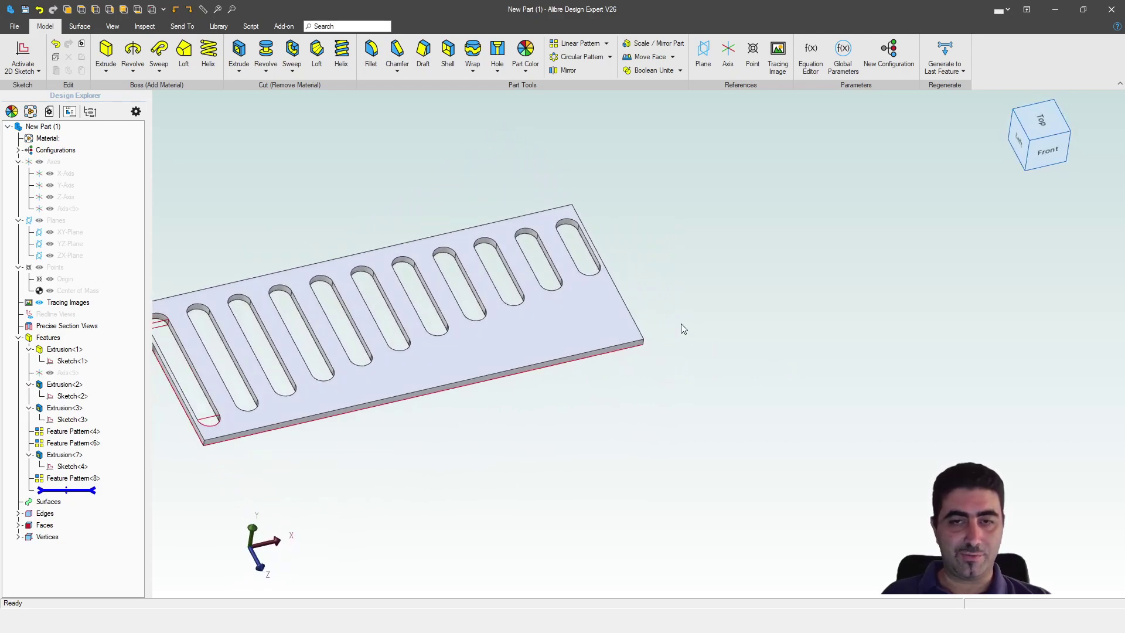
left_click(810, 53)
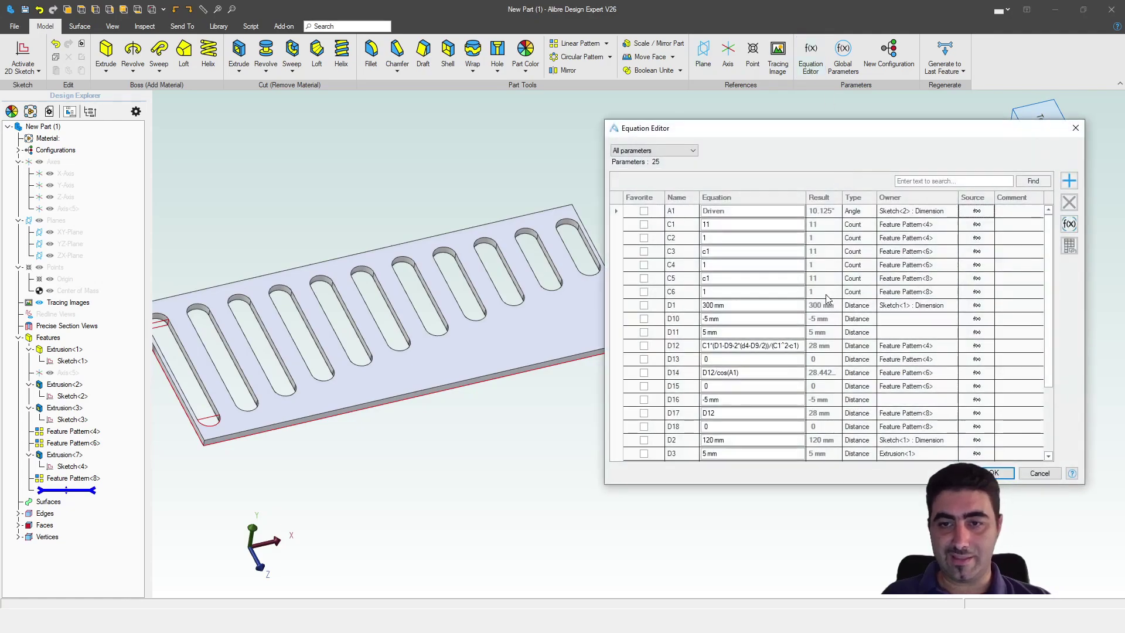
scroll(747, 406, "down", 2)
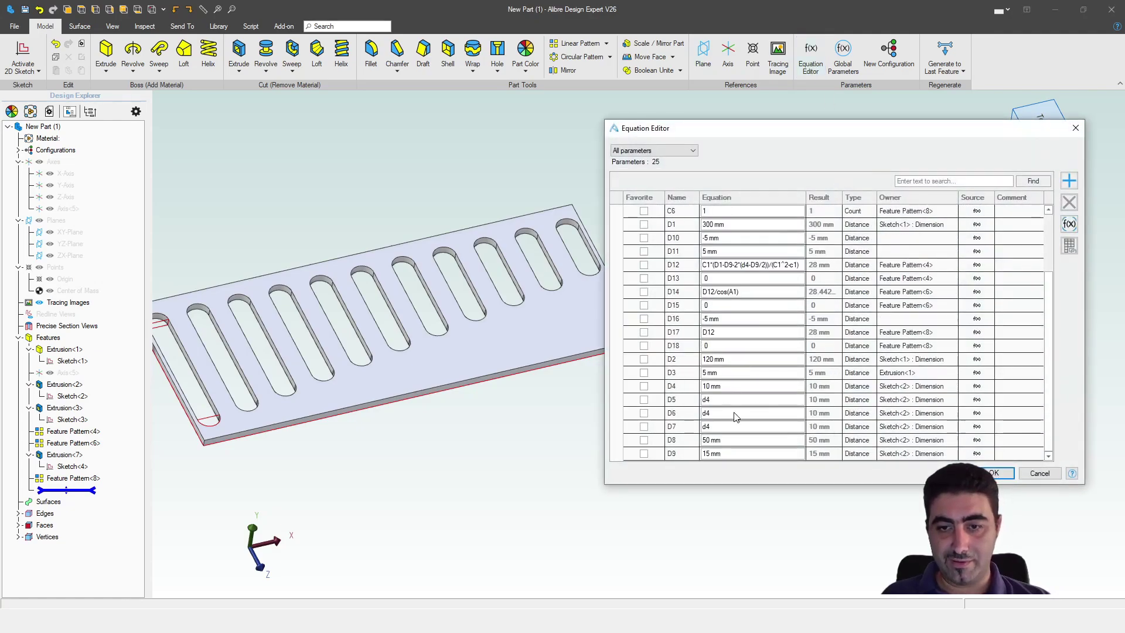
left_click(741, 440)
left_click(742, 441)
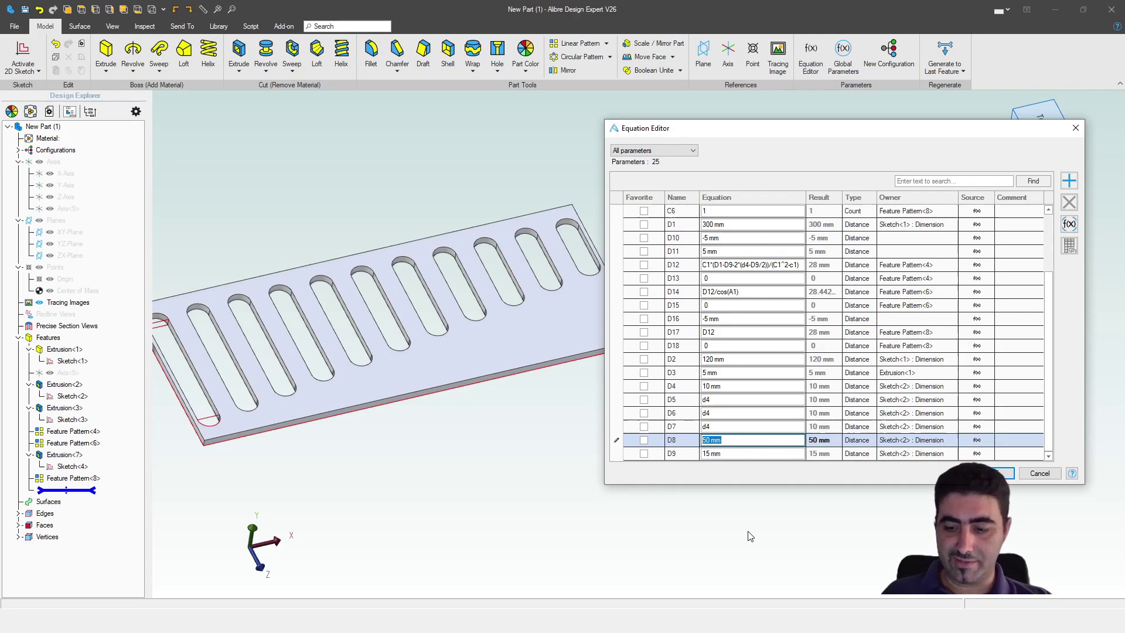
key("Return")
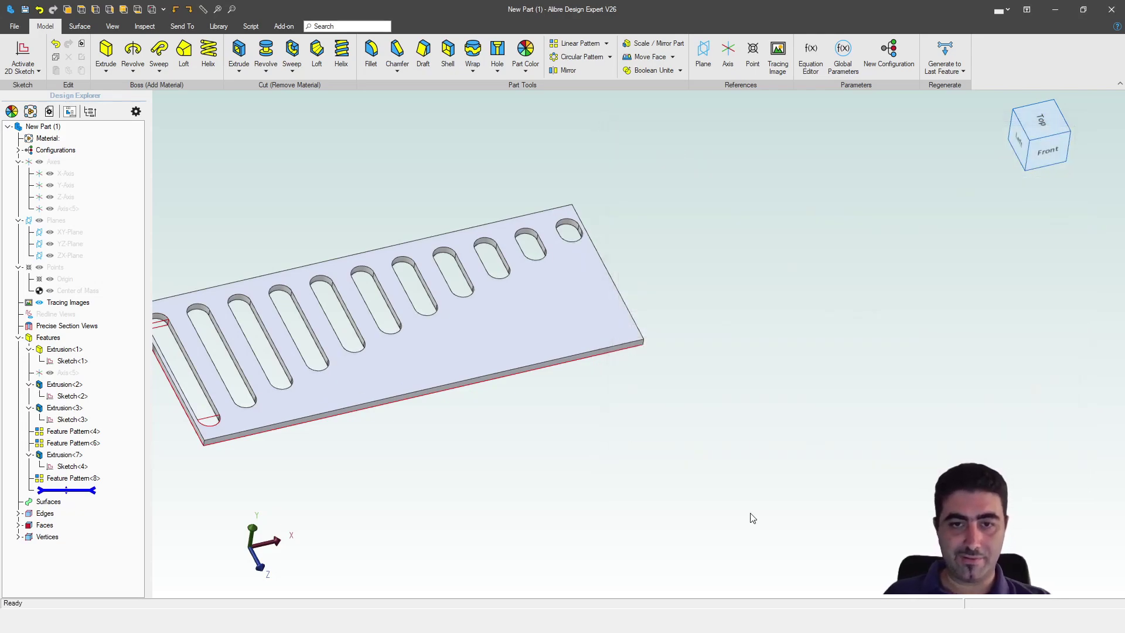
Set parameter D8 to 75 mm in the Equation Editor to lengthen the slots at the plate's far end.
scroll(850, 363, "down", 4)
scroll(470, 301, "up", 3)
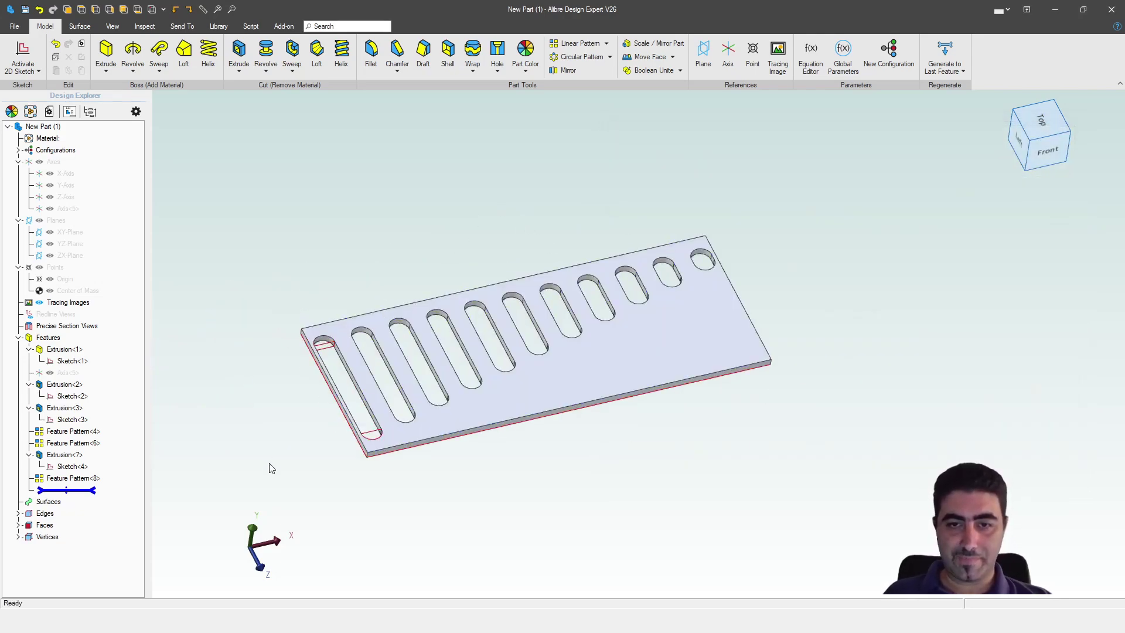
left_click(810, 52)
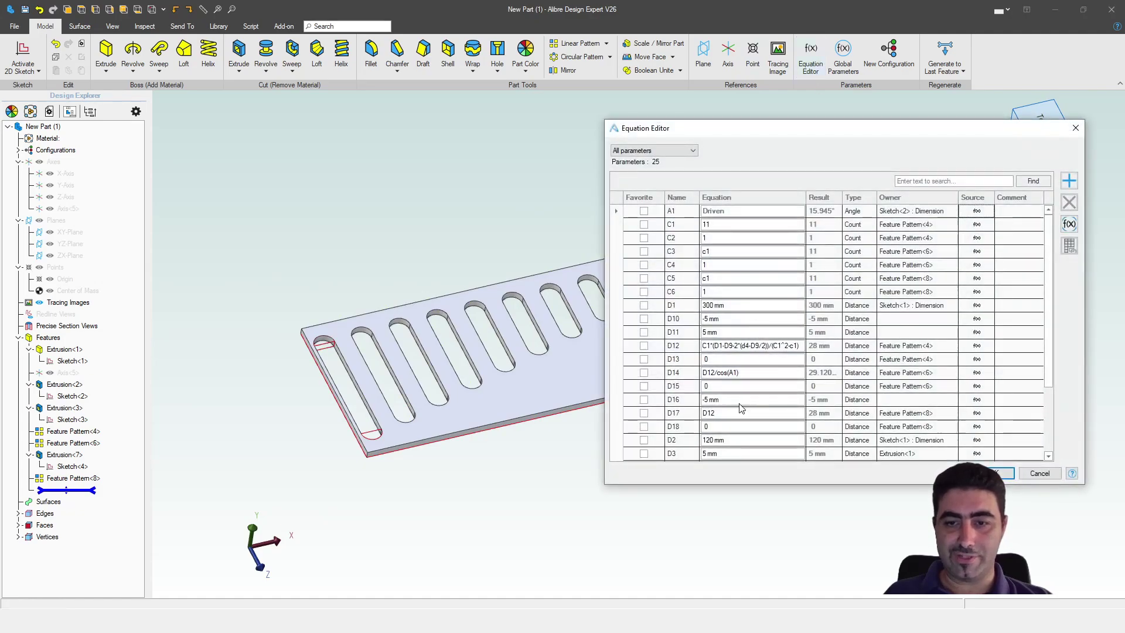
scroll(737, 410, "down", 2)
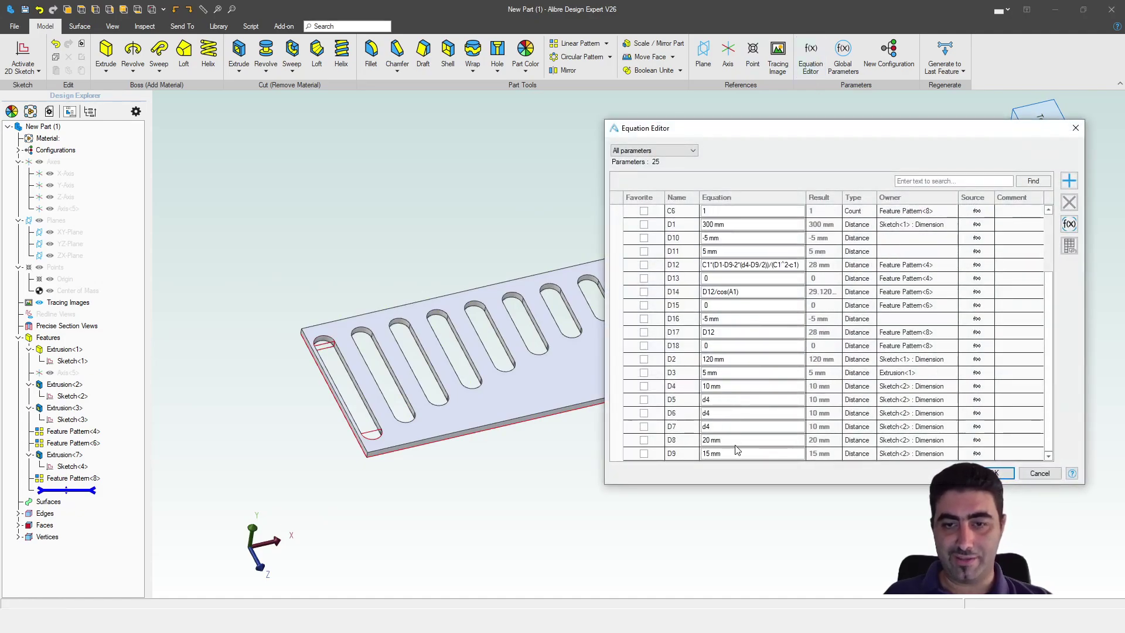
left_click_drag(744, 441, 648, 428)
middle_click_drag(586, 434, 427, 382)
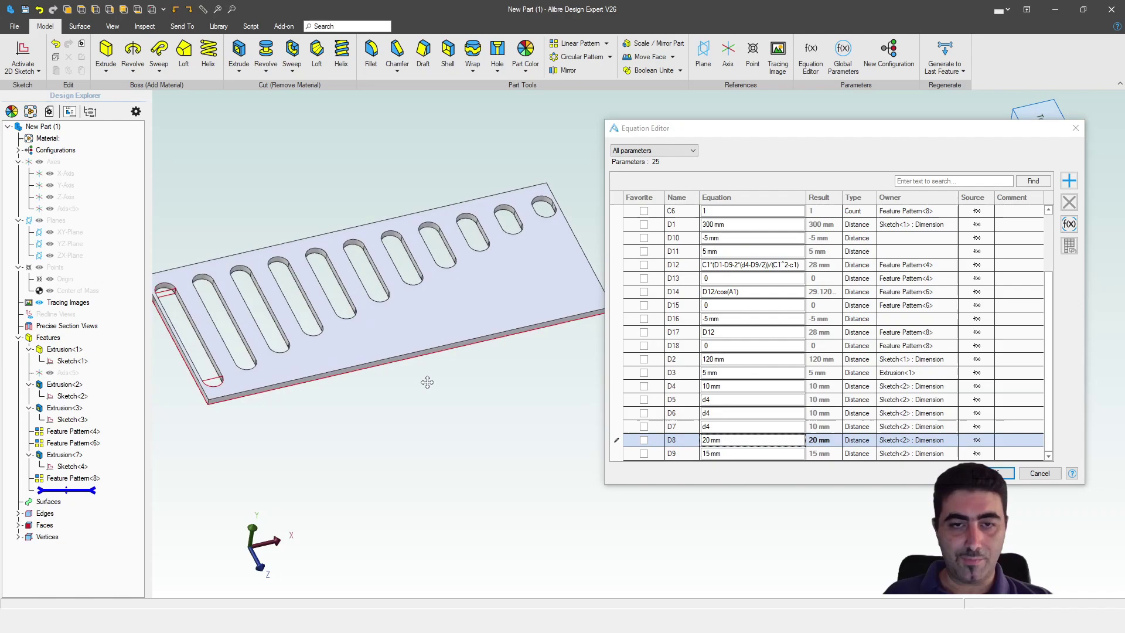
type("75")
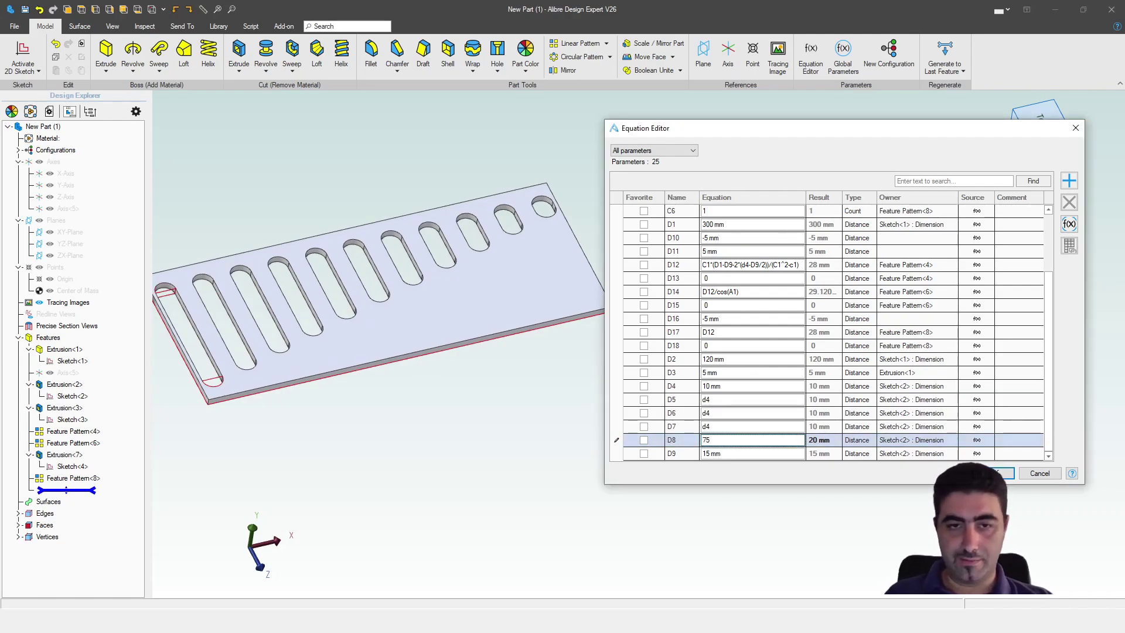
key("Return")
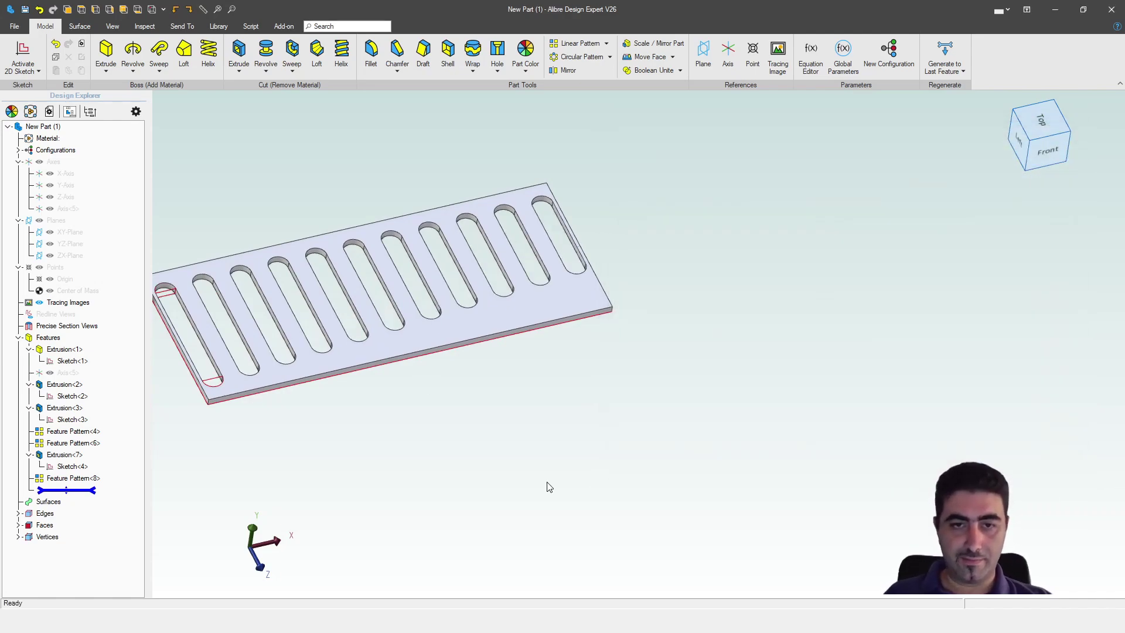
Set parameter D8 to 30 mm in the Equation Editor and inspect the regenerated slots.
right_click_drag(739, 396, 607, 346)
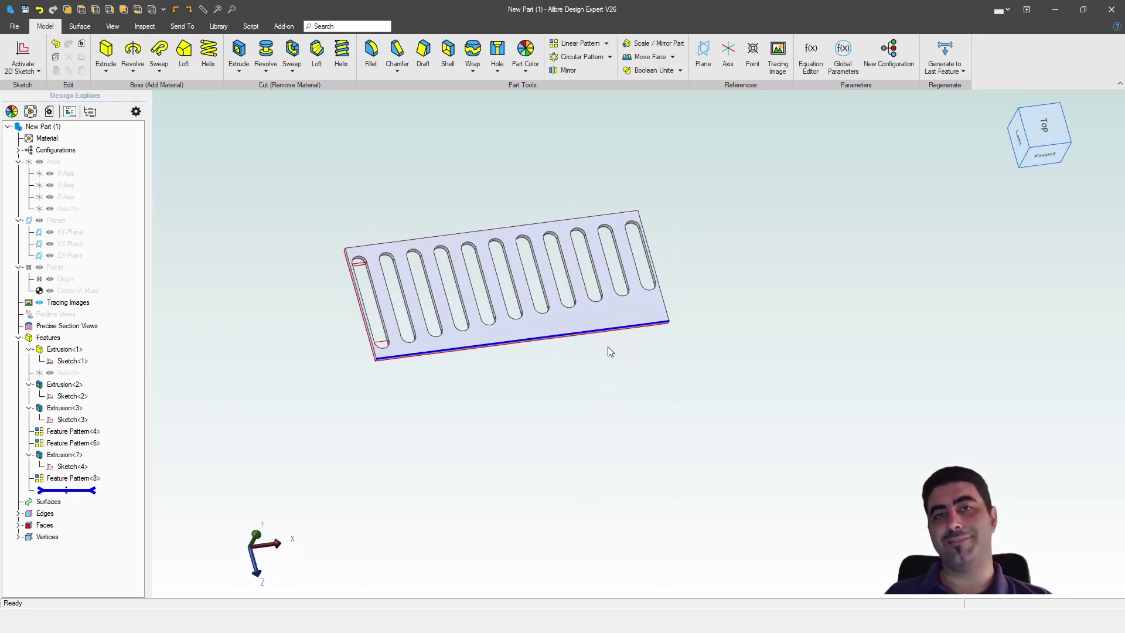
scroll(394, 232, "up", 2)
scroll(394, 233, "up", 1)
scroll(820, 324, "up", 1)
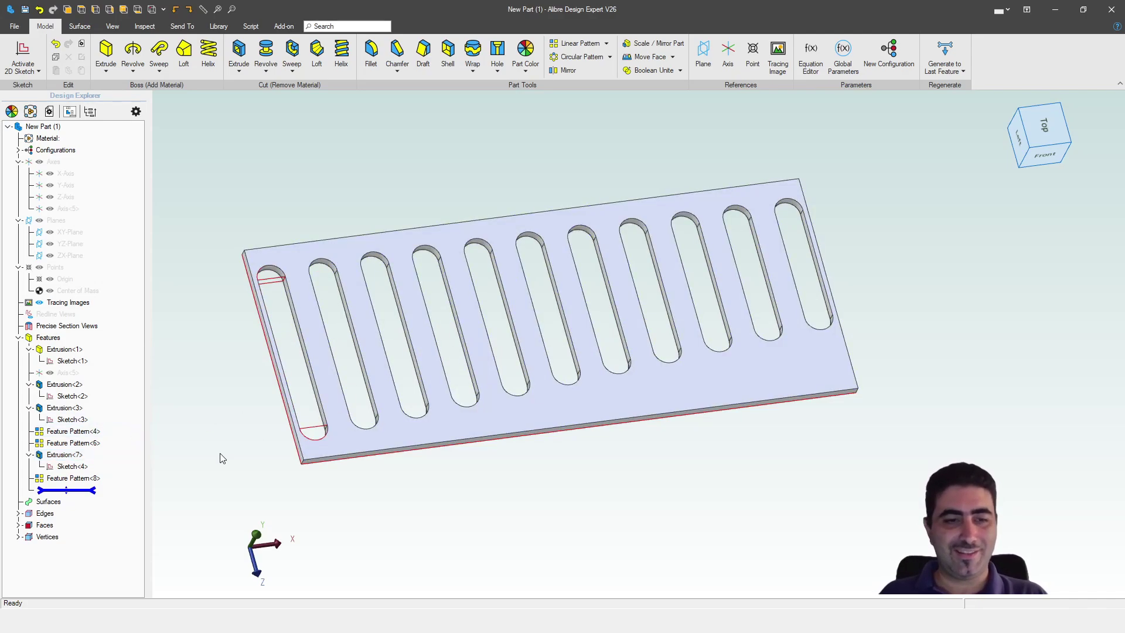
left_click(810, 52)
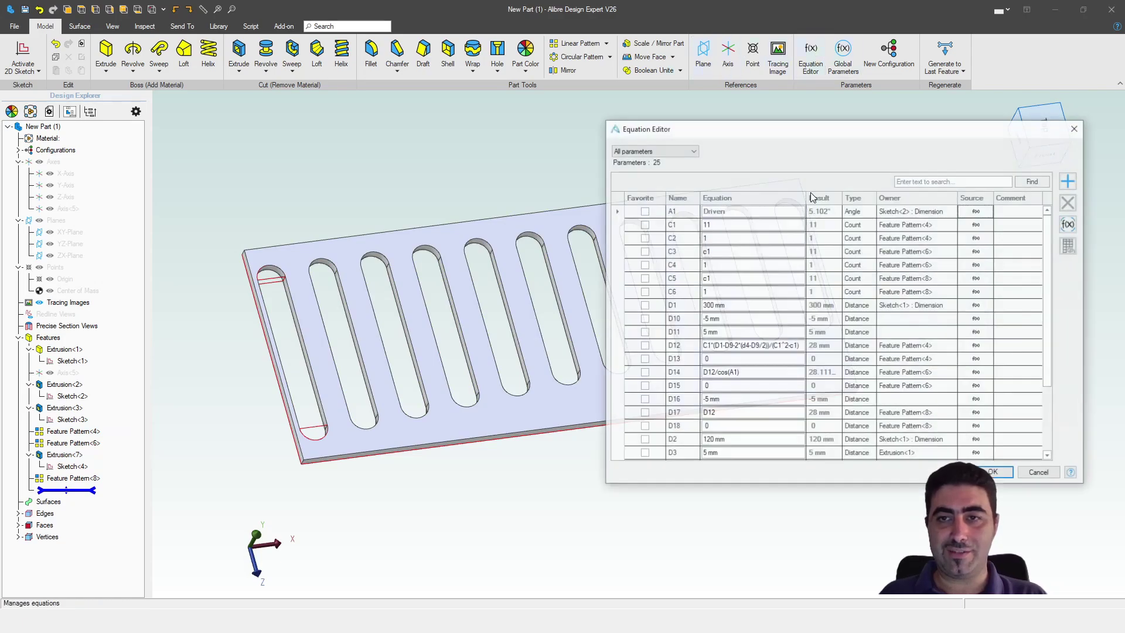
scroll(742, 419, "down", 1)
left_click(747, 440)
left_click(746, 440)
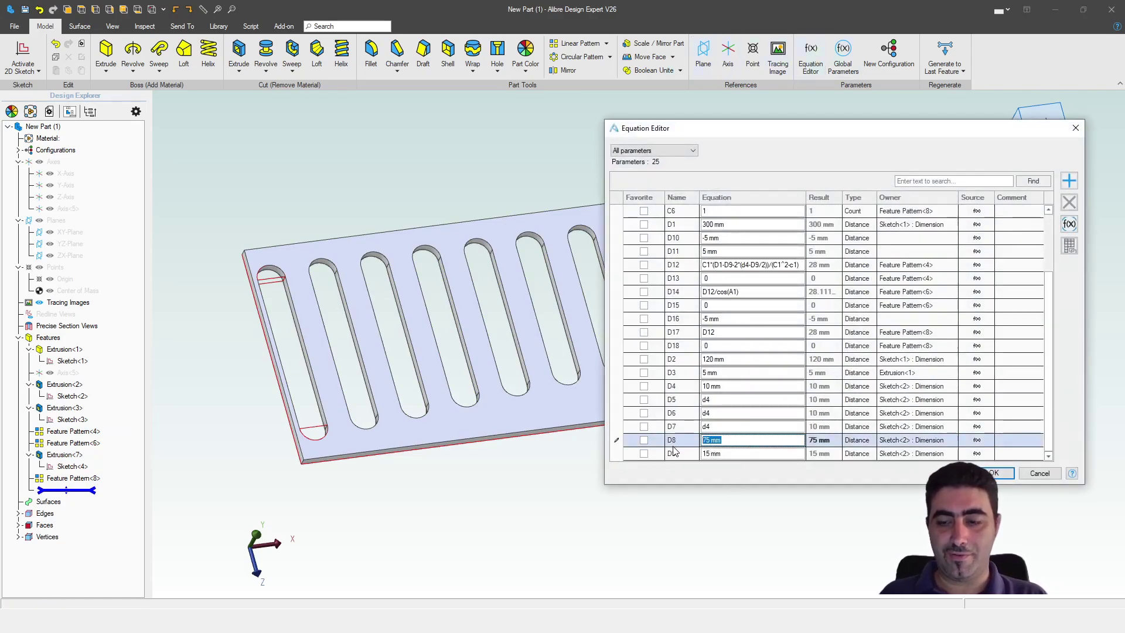
type("30")
key("Return")
mouse_move(779, 459)
middle_mouse_down()
mouse_move(756, 466)
mouse_move(800, 462)
mouse_move(785, 469)
middle_mouse_up()
scroll(303, 256, "down", 1)
middle_click_drag(303, 260, 567, 450)
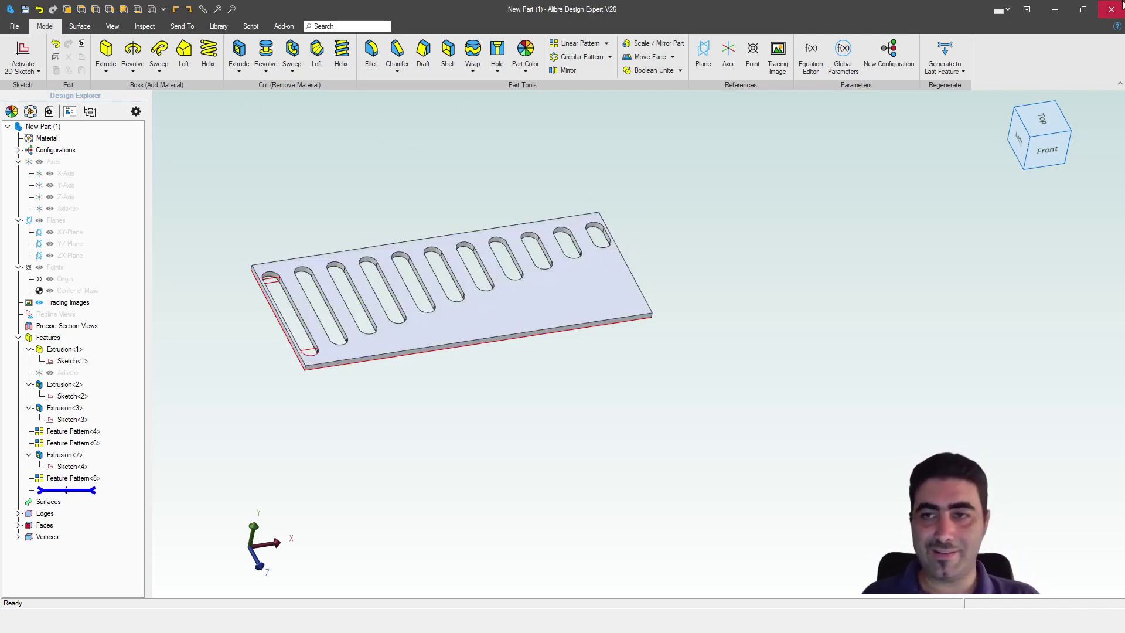
Create a new part and start a 2D sketch on its XY-Plane.
left_click(23, 29)
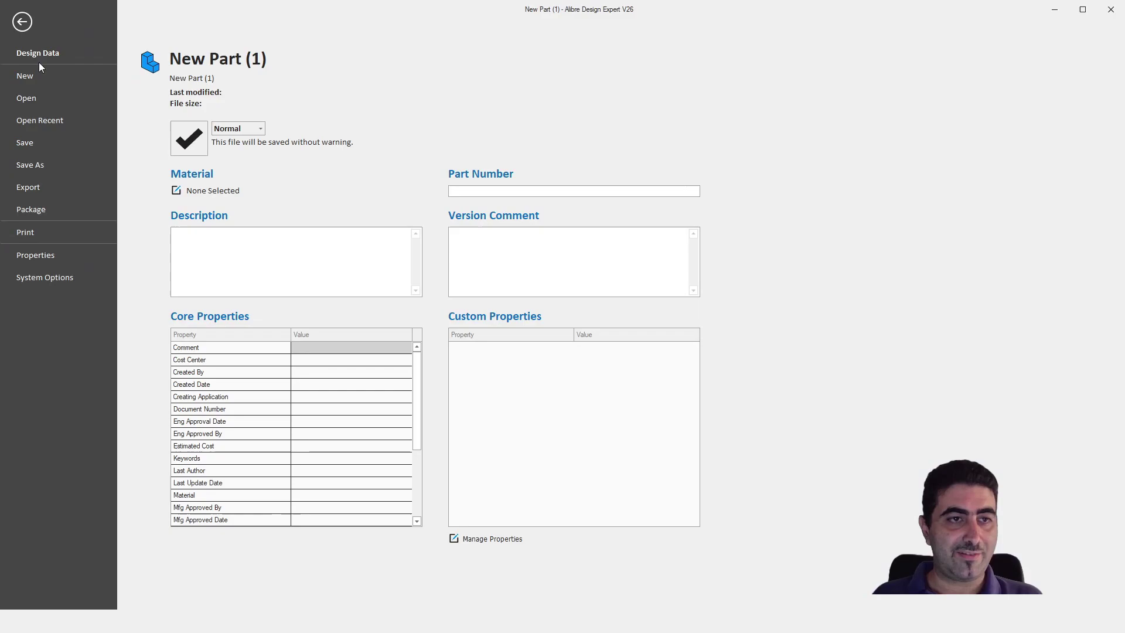
left_click(29, 75)
left_click(199, 85)
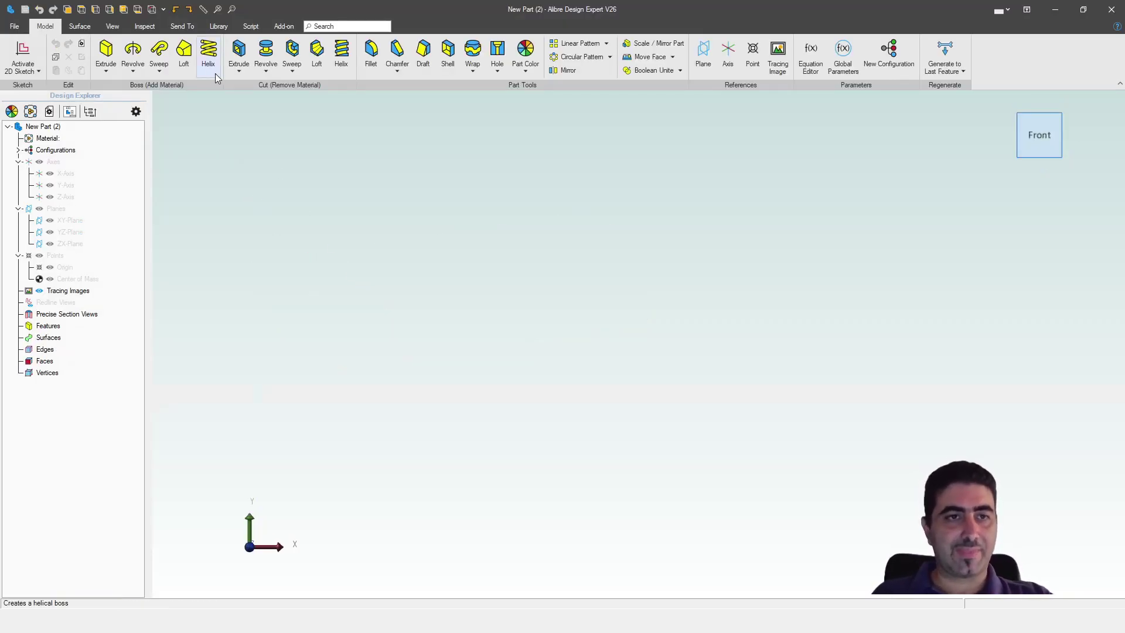
double_click(77, 222)
Sketch a rectangle by center about the origin, wider than it is tall.
left_click(276, 72)
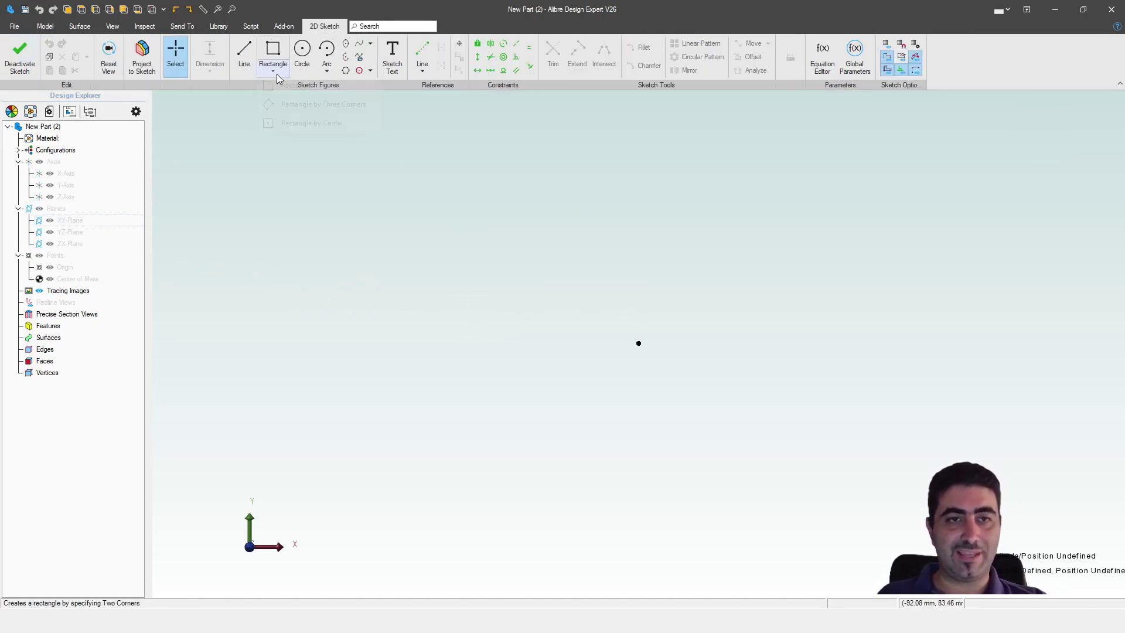
left_click(279, 124)
left_click(639, 344)
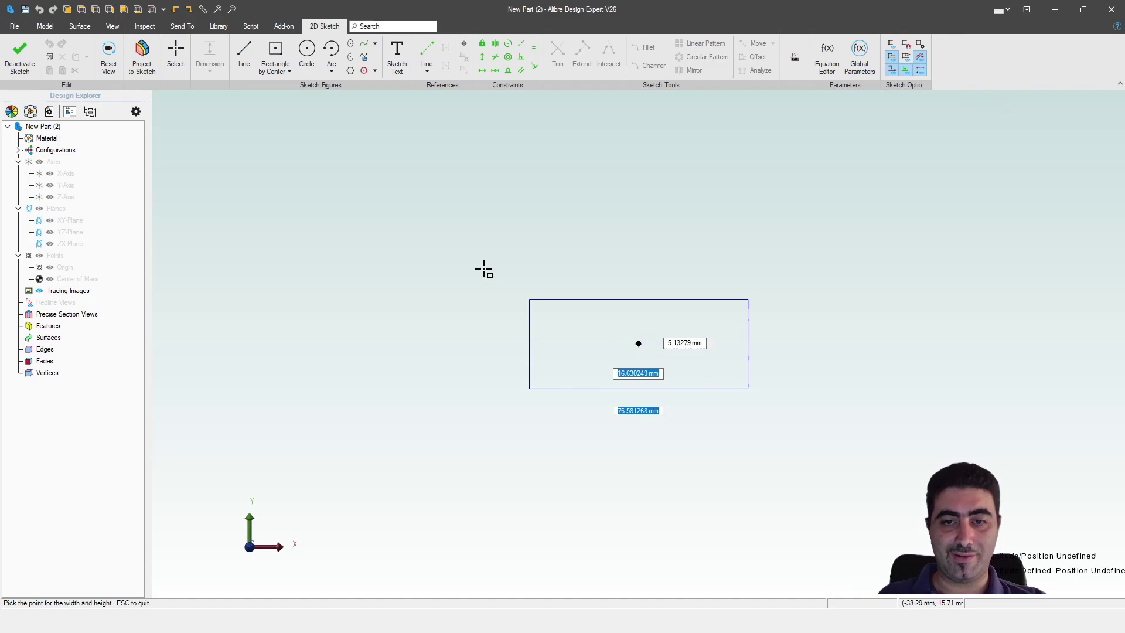
left_click(314, 222)
key("Escape")
Dimension the rectangle's upper edge at 300 mm and its left edge at 120 mm.
key("d")
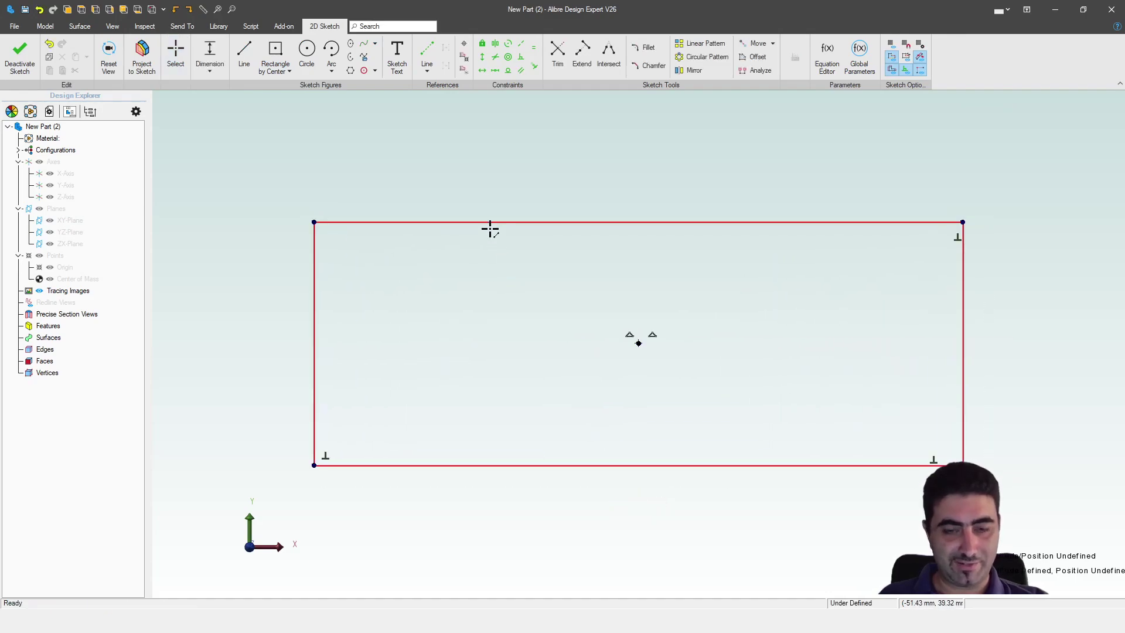
left_click(490, 223)
left_click(492, 201)
type("300")
key("Return")
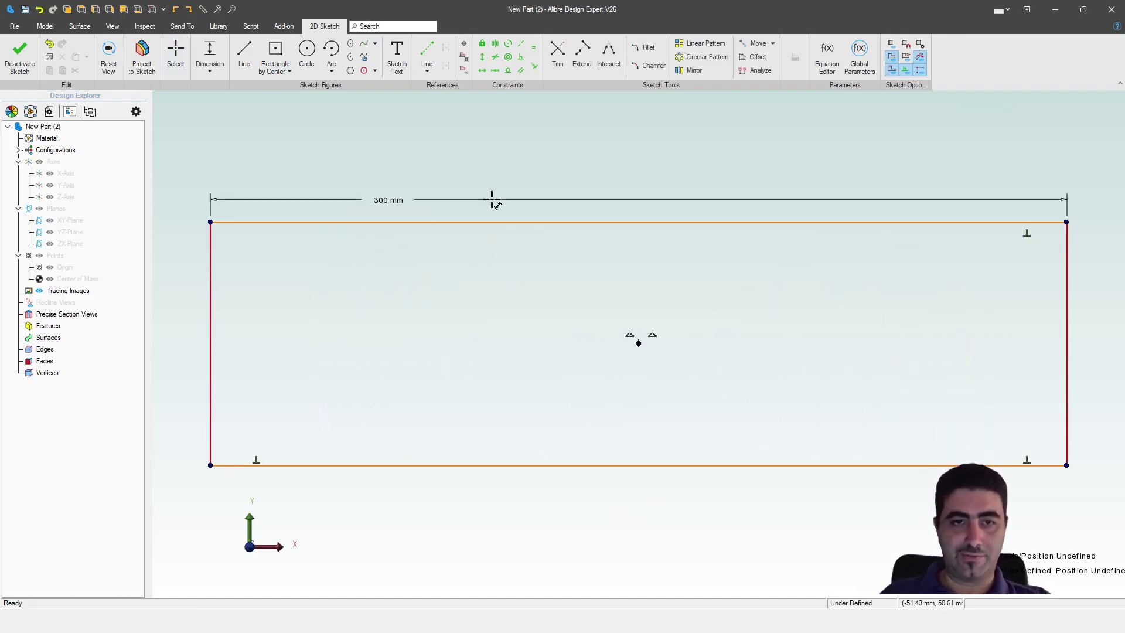
middle_click_drag(202, 299, 286, 296)
left_click(297, 296)
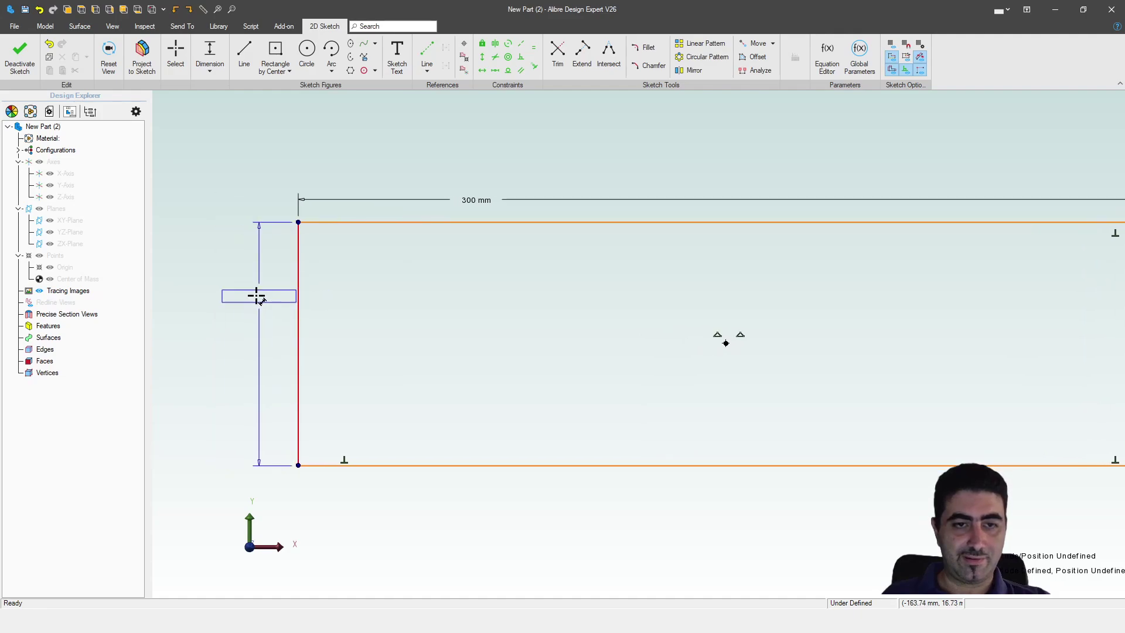
left_click(257, 296)
type("120")
key("Return")
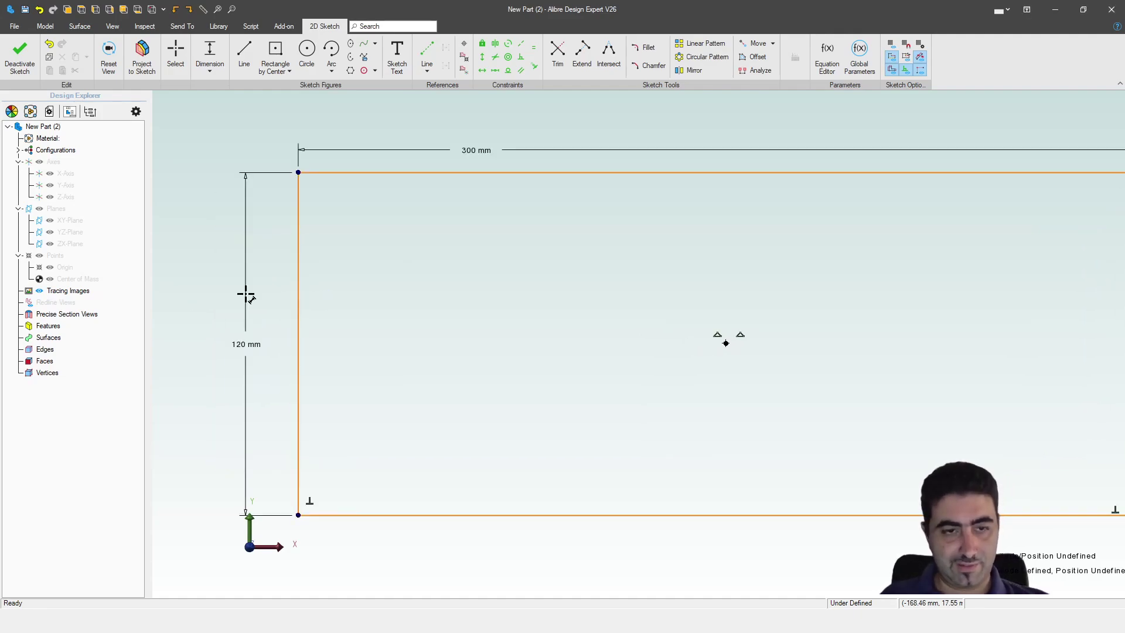
Constrain the rectangle's left edge to be vertical.
key("v")
left_click(298, 313)
scroll(373, 333, "down", 3)
key("Escape")
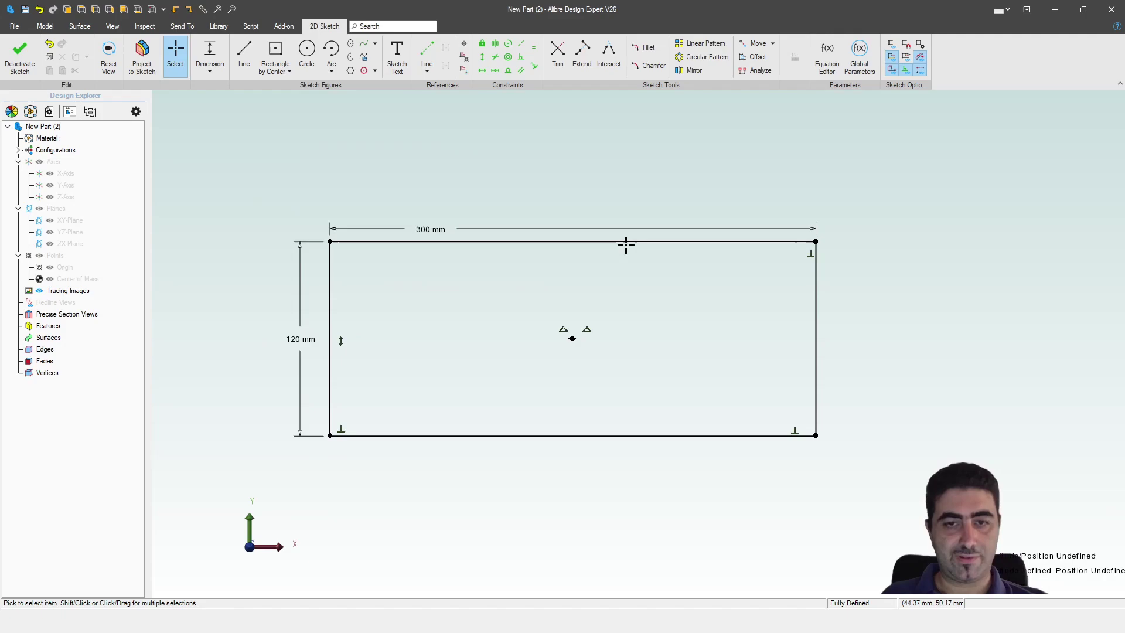
Extrude the rectangle into a thin plate with the preset depth and start a sketch on its large front face.
key("e")
key("Return")
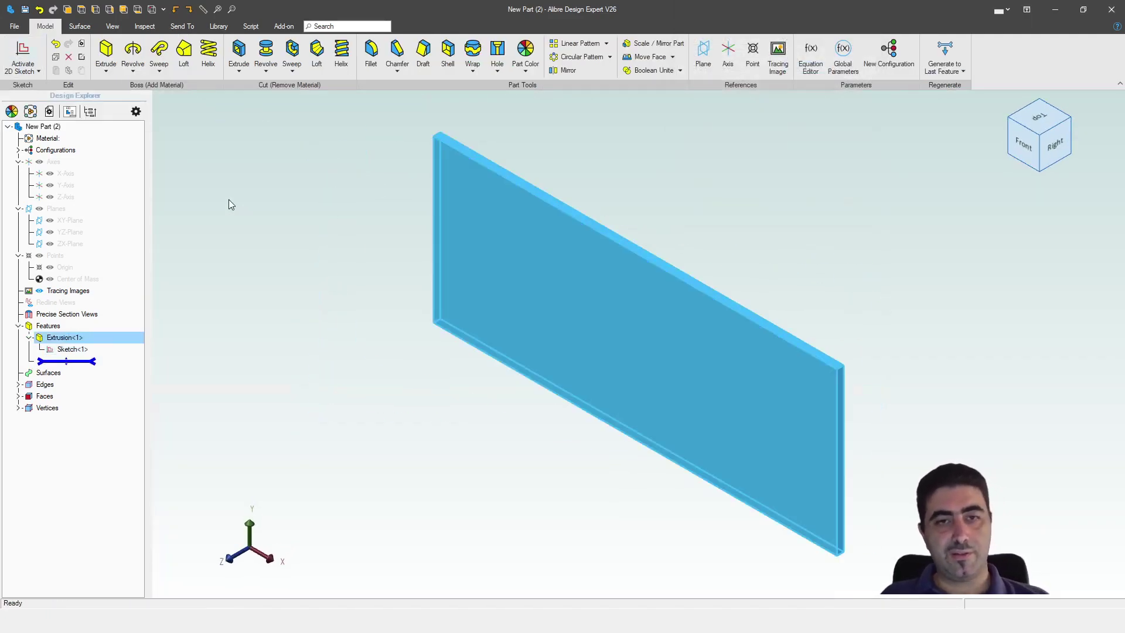
left_click(23, 53)
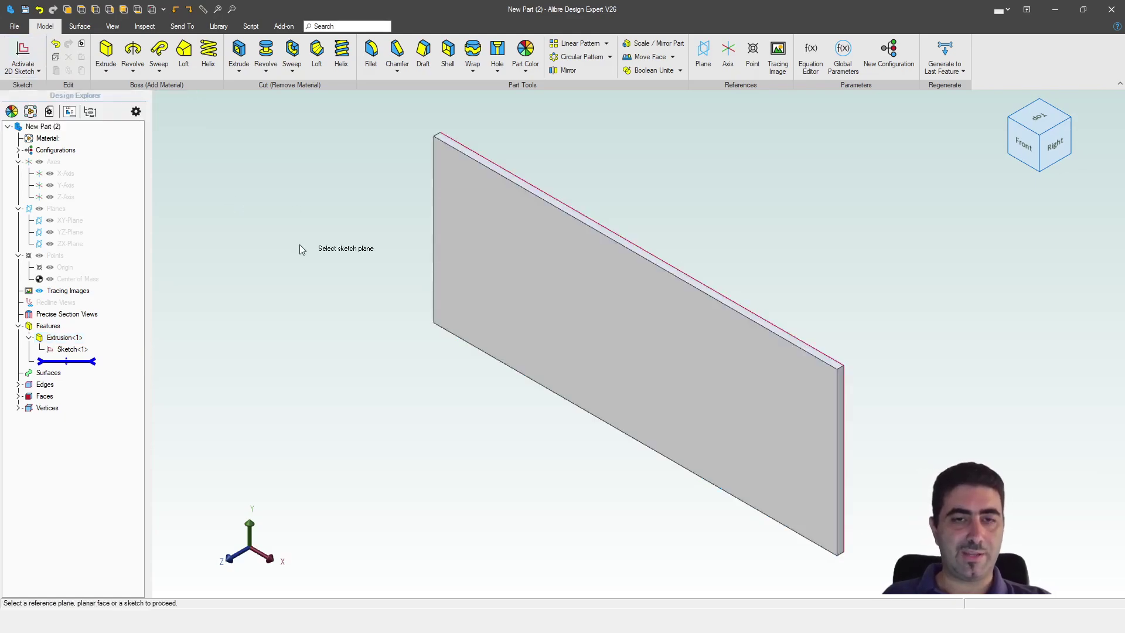
left_click(476, 269)
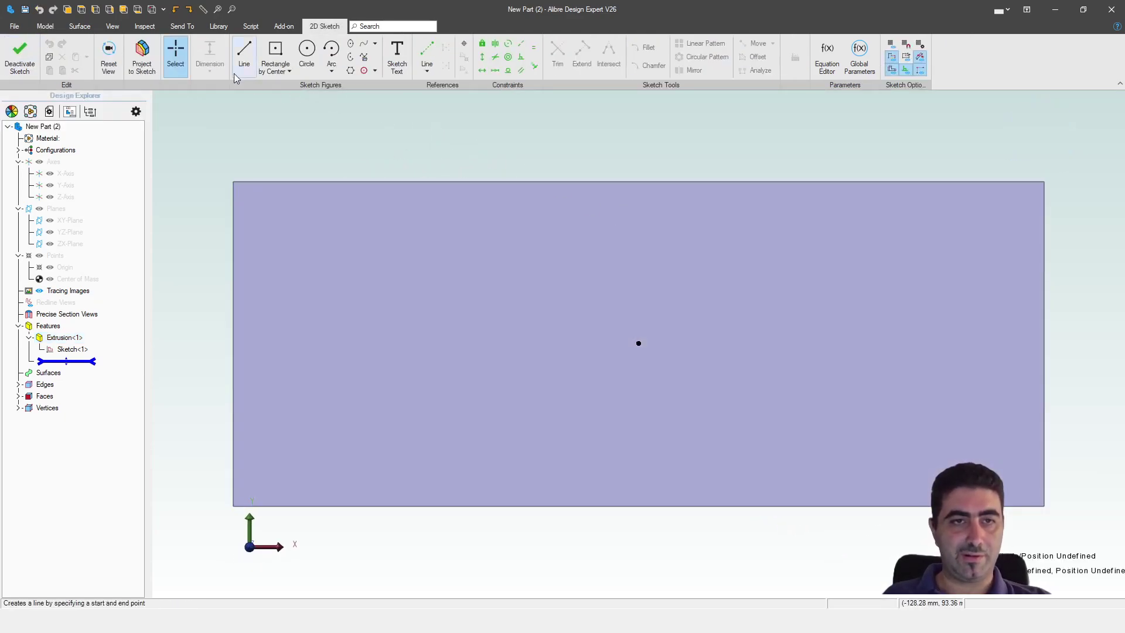
Sketch a Start, End, Radius circular arc from near the plate's upper-left corner to below its lower edge, bulging towards the lower left.
left_click(331, 70)
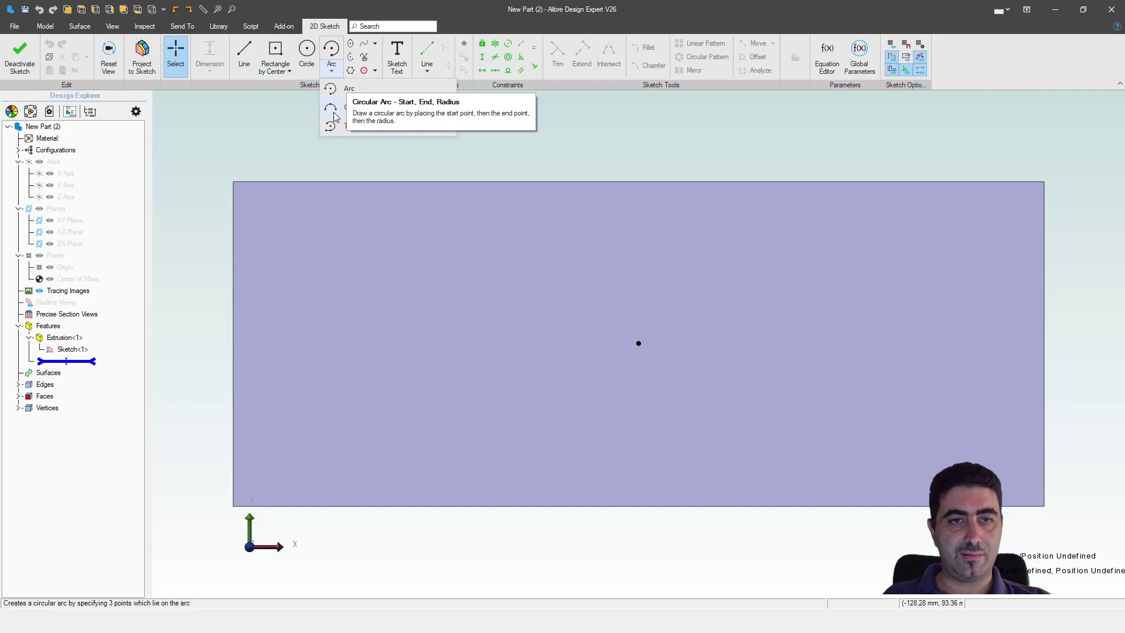
left_click(335, 113)
left_click(285, 219)
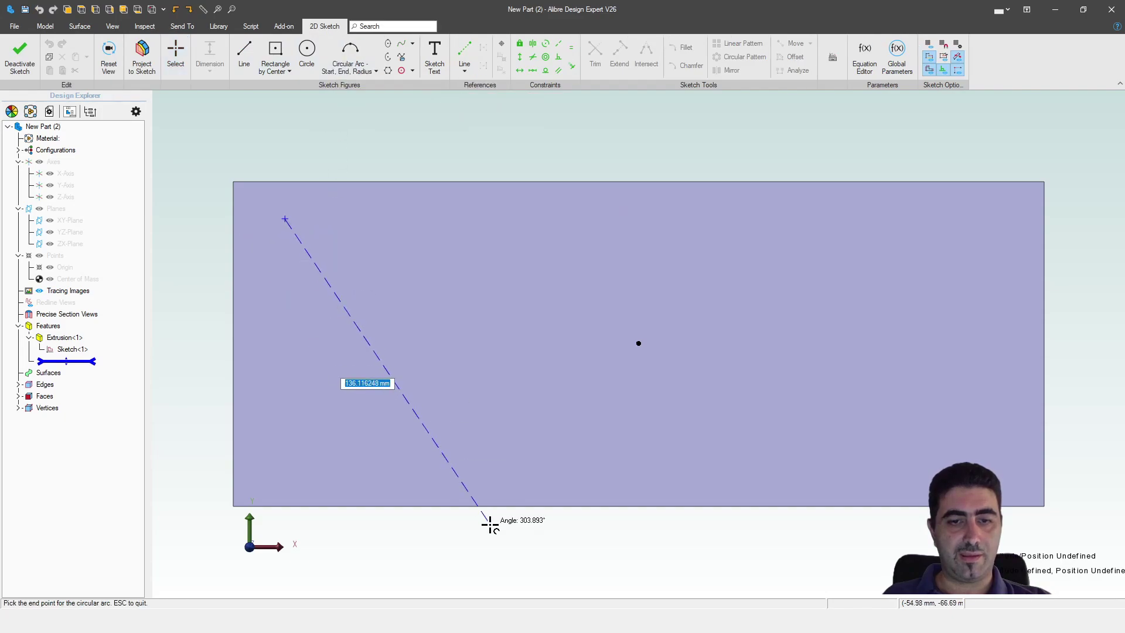
left_click(504, 541)
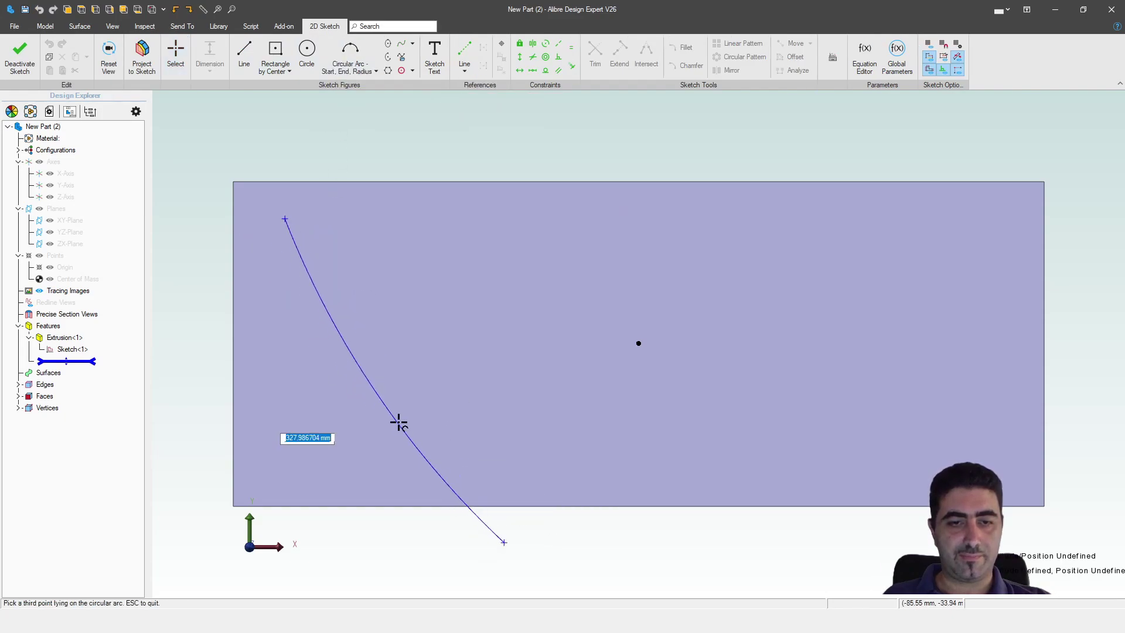
left_click(334, 392)
key("Escape")
Constrain the arc's centre to be level with its upper endpoint and vertically aligned with its lower endpoint.
key("h")
left_click(285, 218)
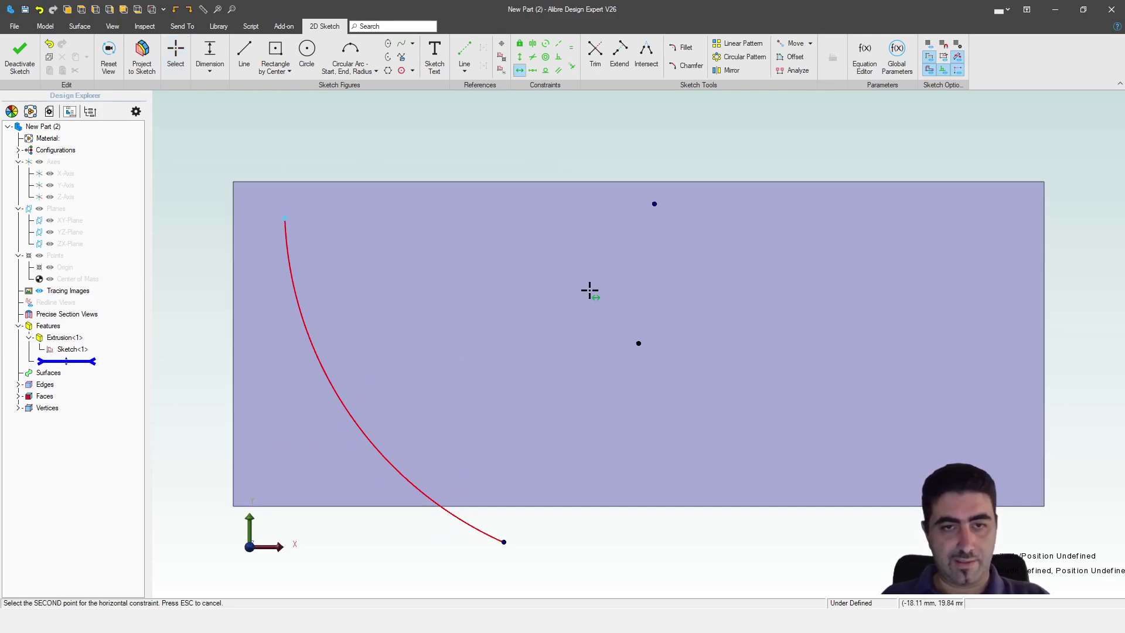
left_click(654, 204)
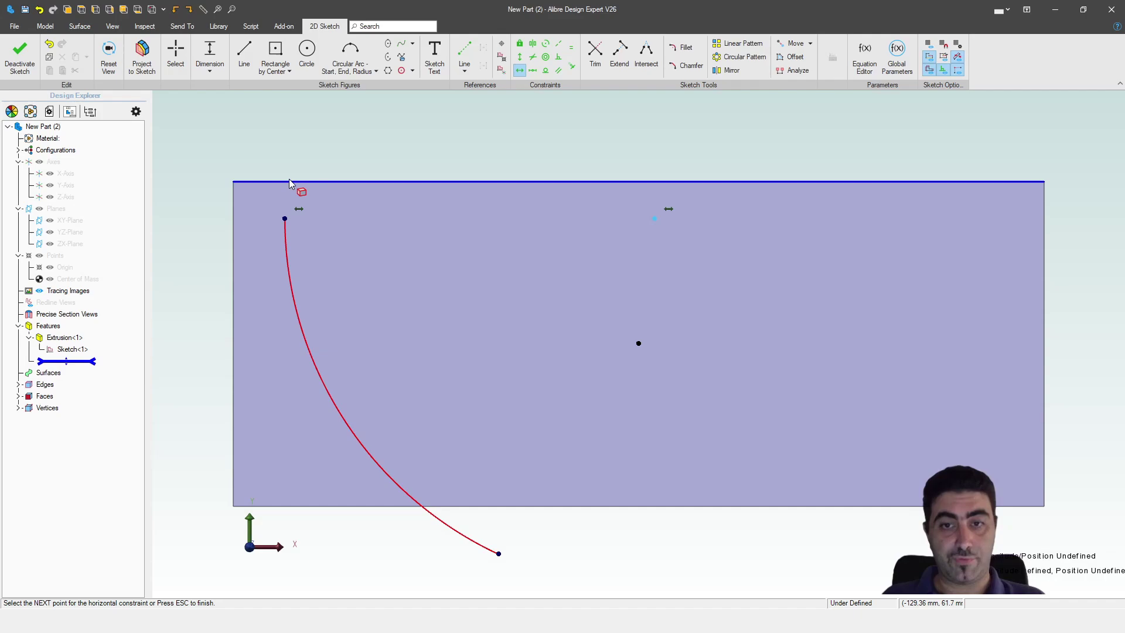
key("Escape")
key("v")
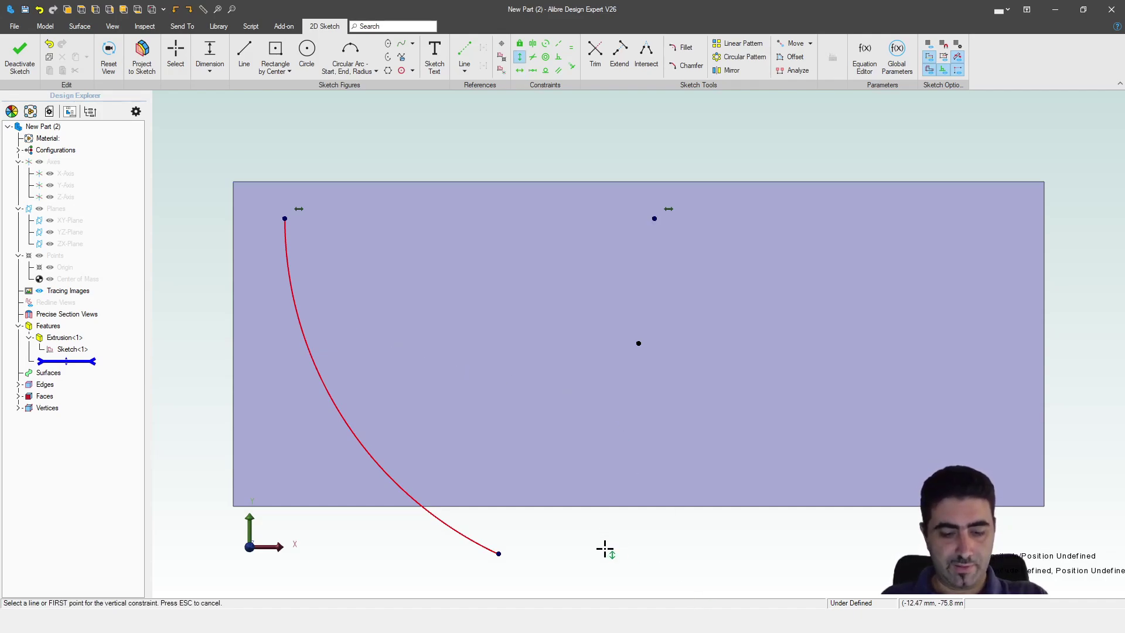
left_click(498, 553)
left_click(655, 219)
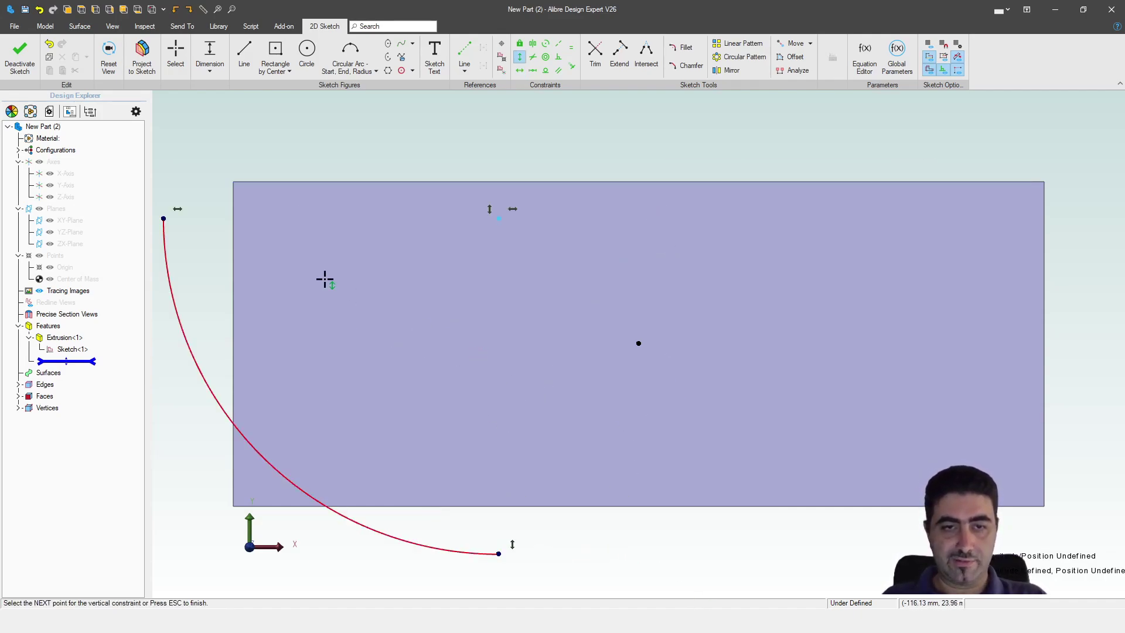
key("Escape")
Move the arc's upper endpoint inwards so that the whole quarter arc fits within the plate face.
left_click_drag(165, 219, 276, 220)
key("Escape")
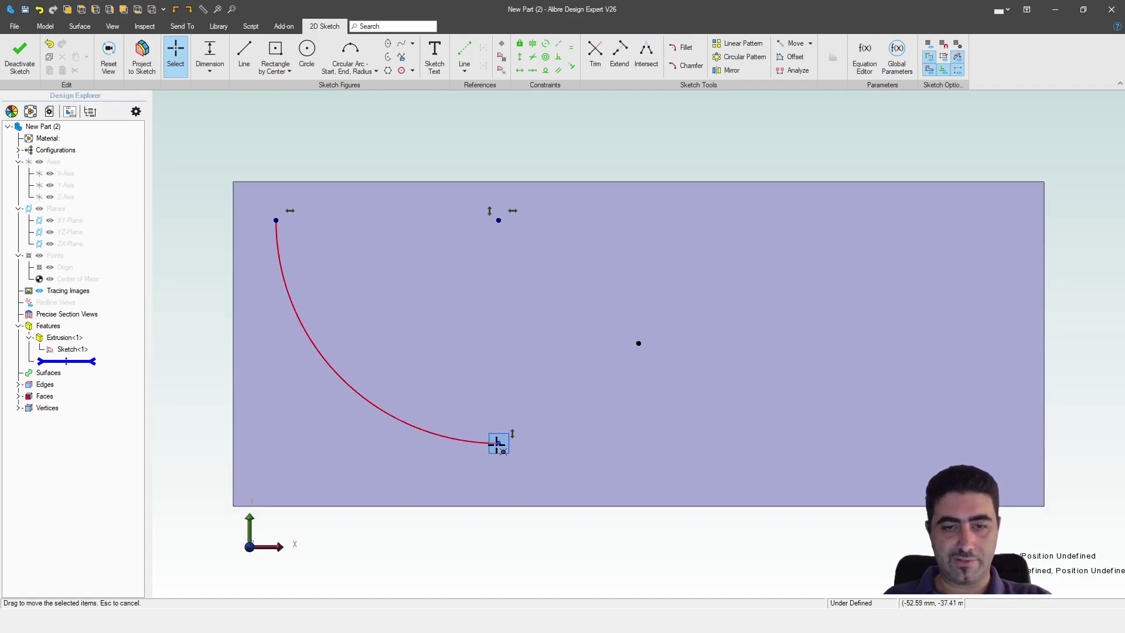
scroll(574, 364, "down", 2)
scroll(615, 384, "up", 4)
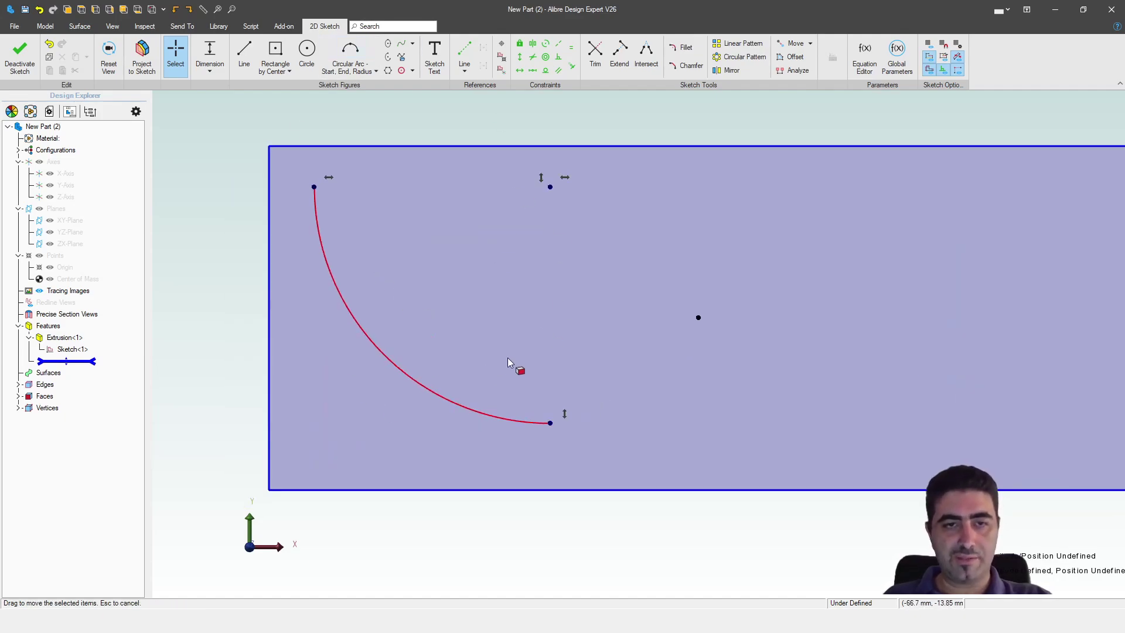
scroll(486, 457, "down", 2)
scroll(463, 410, "up", 1)
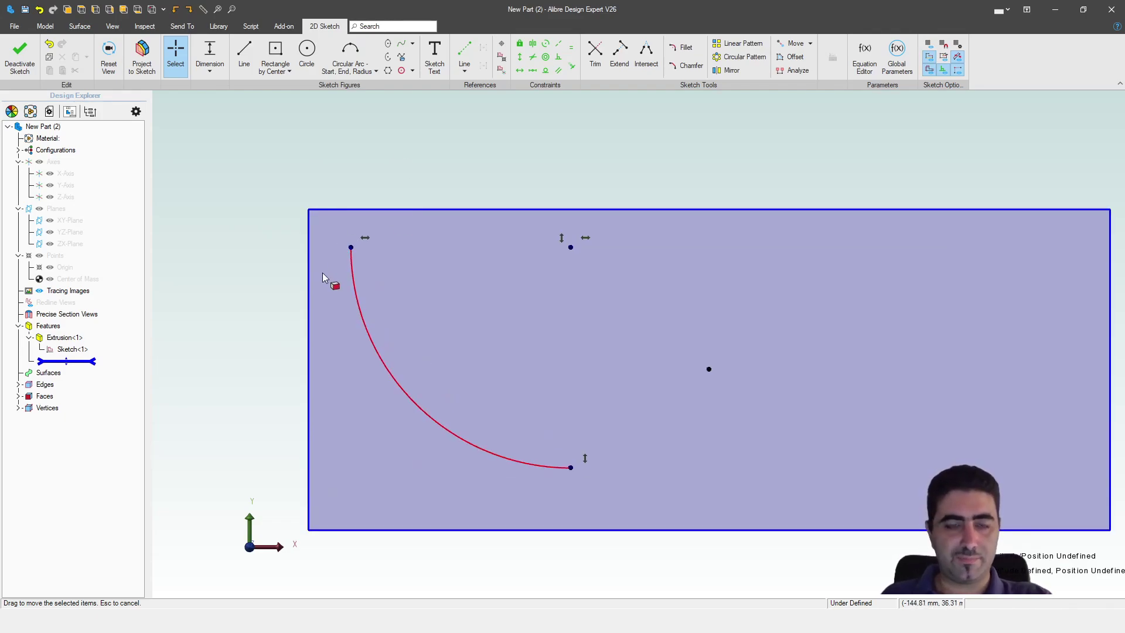
Dimension the arc's upper endpoint at 10 mm from the plate's upper edge.
key("d")
left_click(351, 246)
left_click(360, 210)
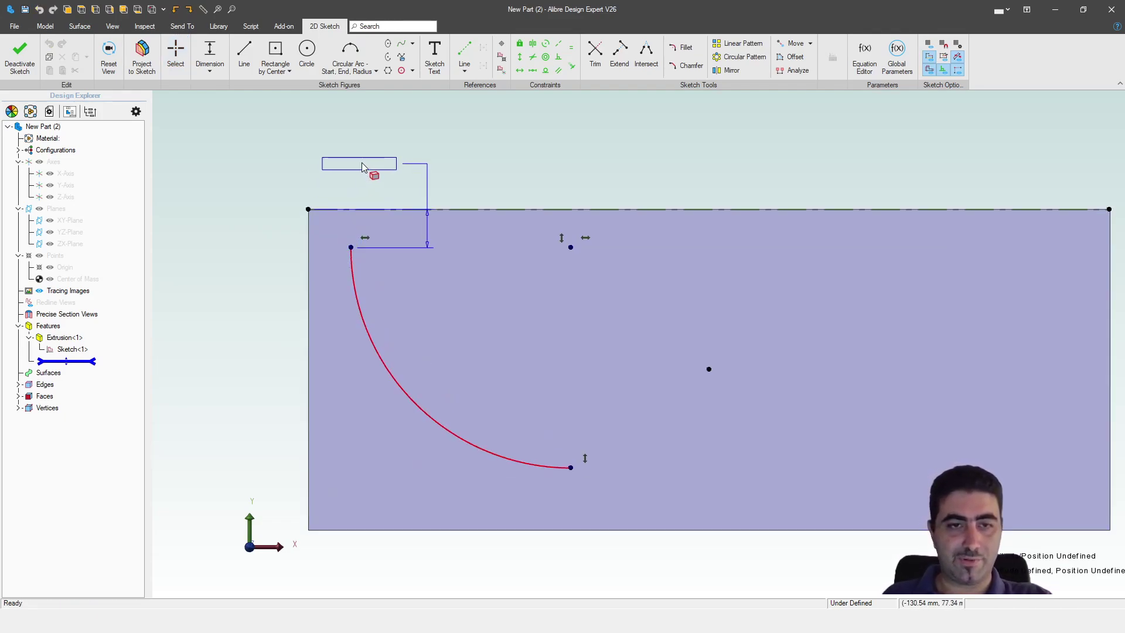
left_click(361, 155)
type("10")
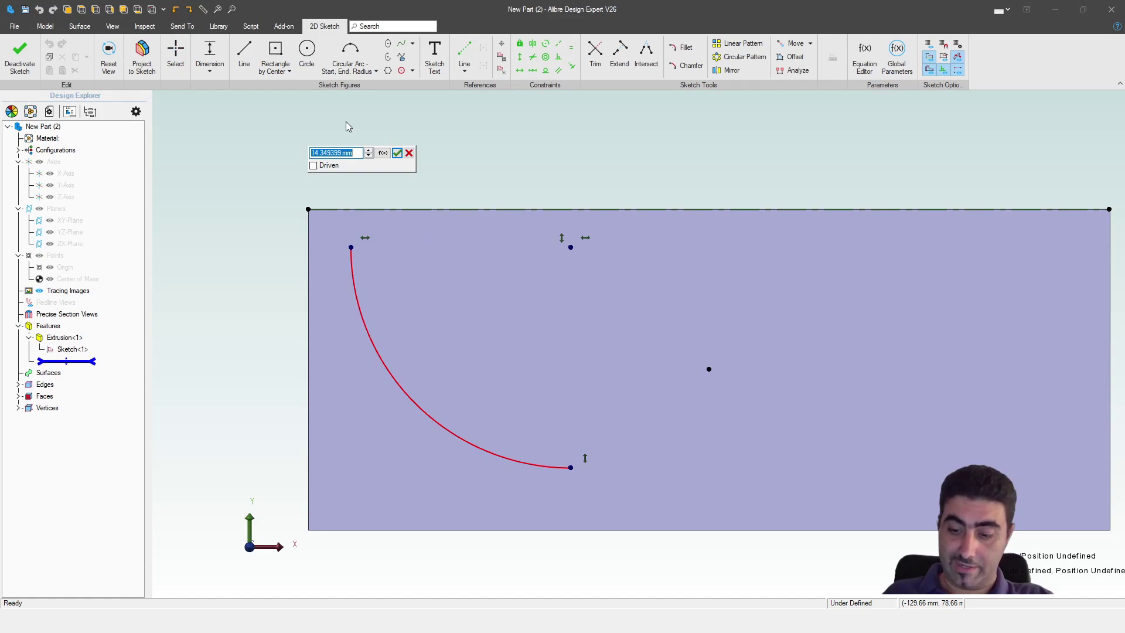
key("Return")
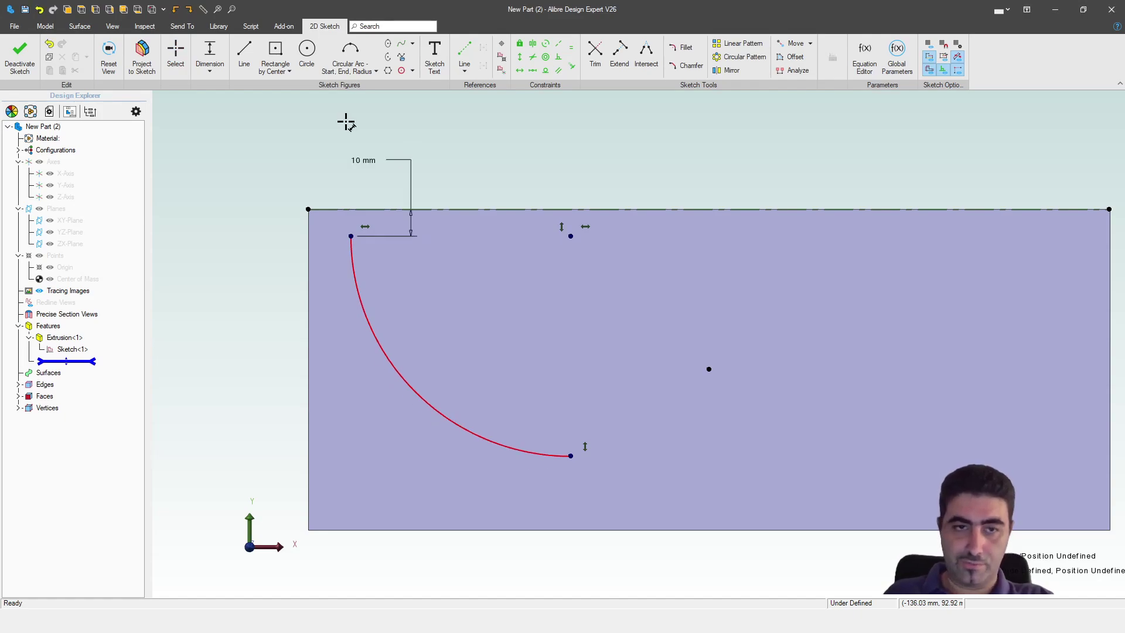
Dimension the arc's upper endpoint at 10 mm horizontally from the plate's upper-left corner and place the label outside the plate.
left_click(306, 210)
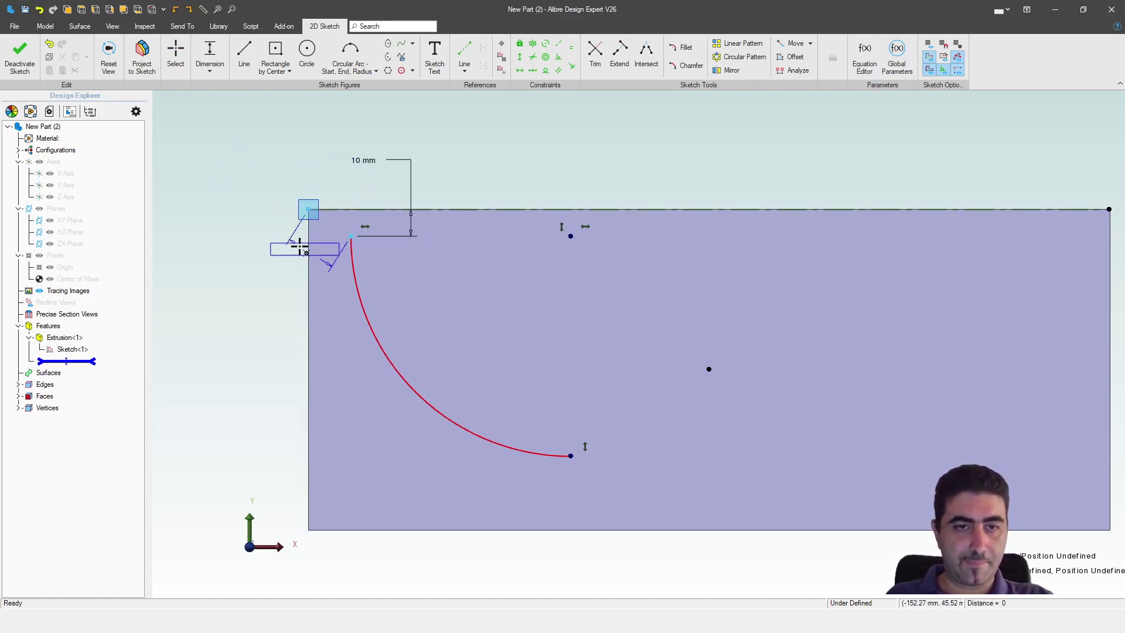
left_click(328, 238)
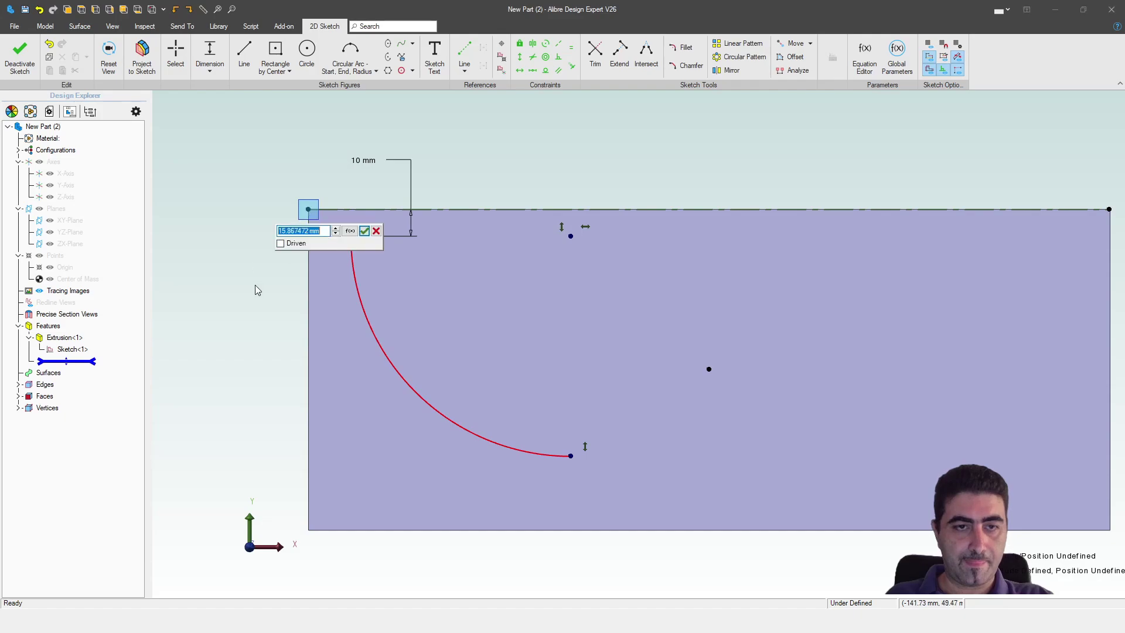
type("dd4")
key("Return")
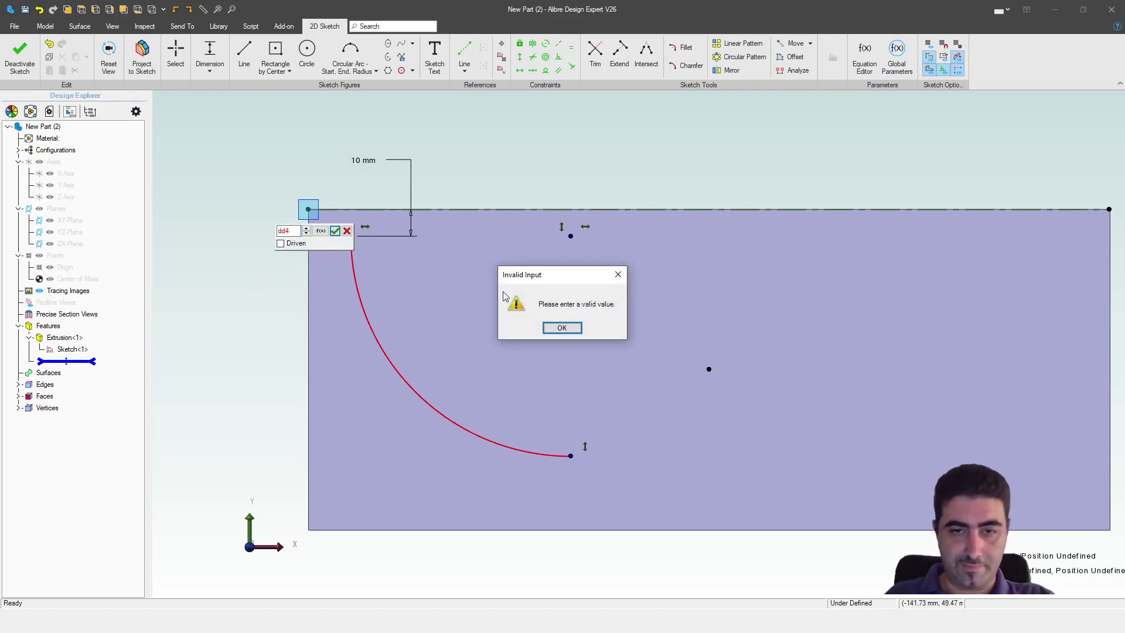
left_click(562, 328)
type("dd\\4")
key("Return")
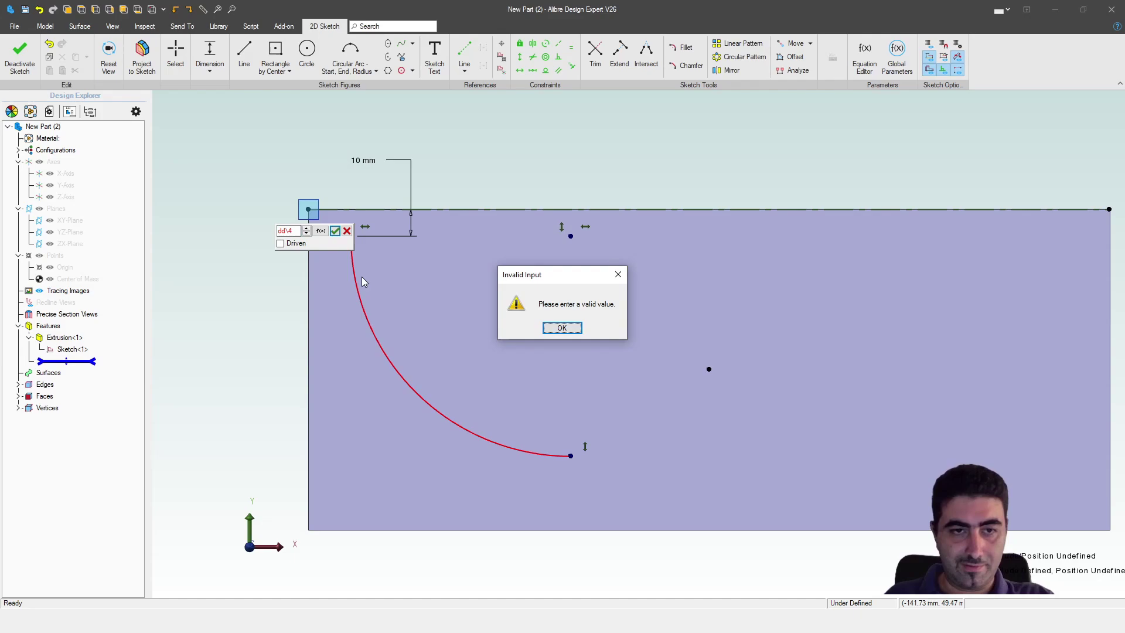
left_click(564, 331)
type("dd/4")
key("Return")
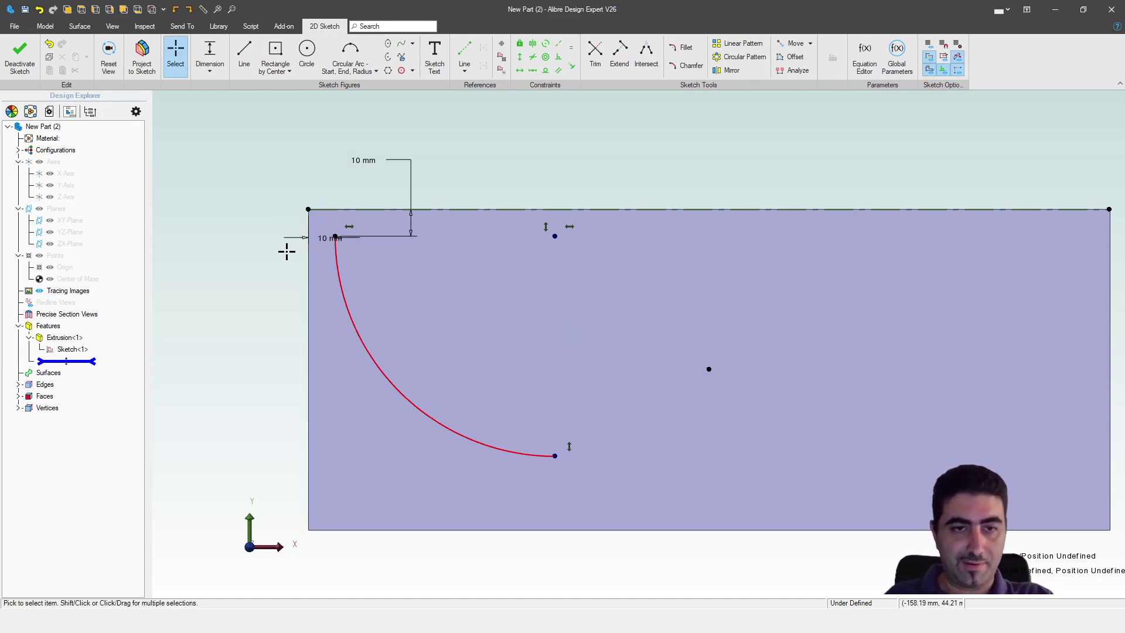
left_click_drag(286, 252, 220, 238)
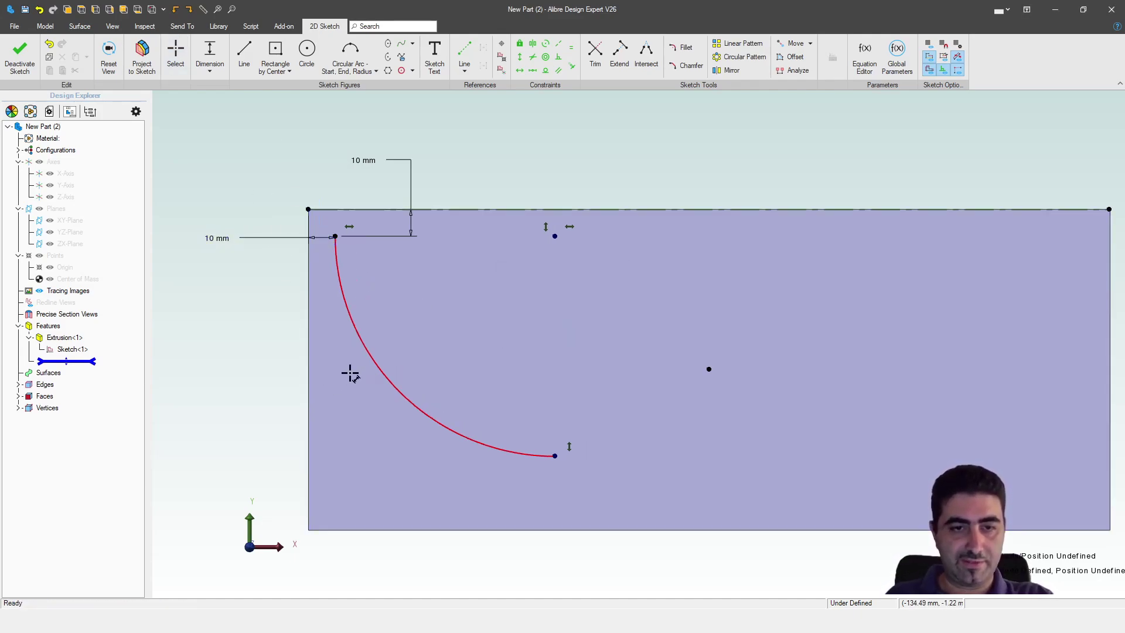
Dimension the arc's radius at 300 mm and finish the sketch.
left_click(350, 373)
left_click(213, 419)
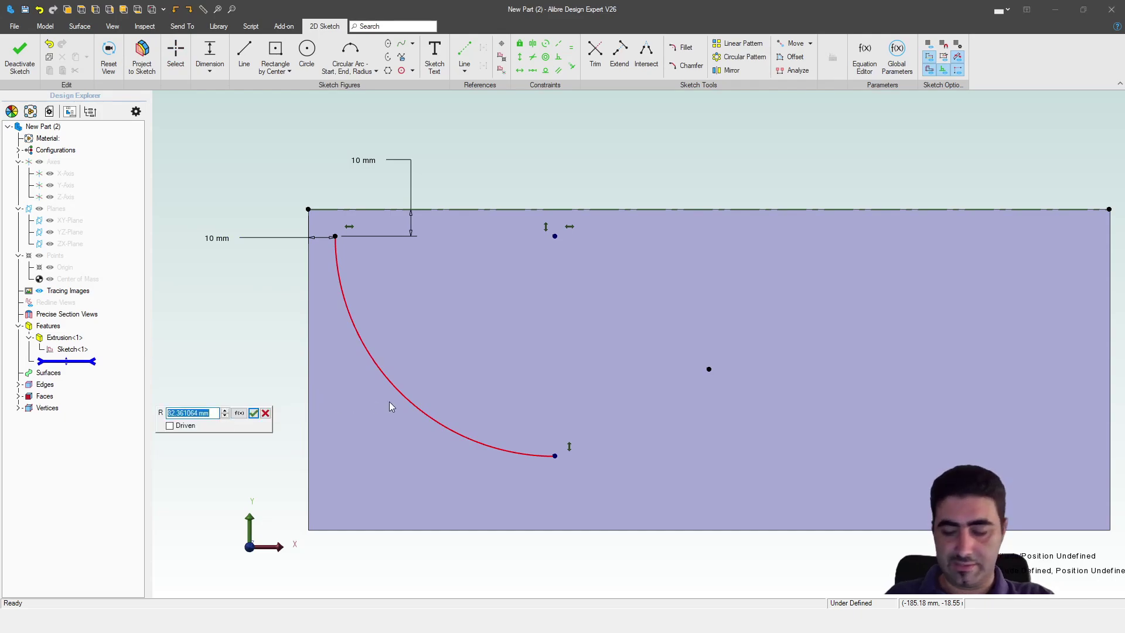
type("300")
key("Return")
key("Escape")
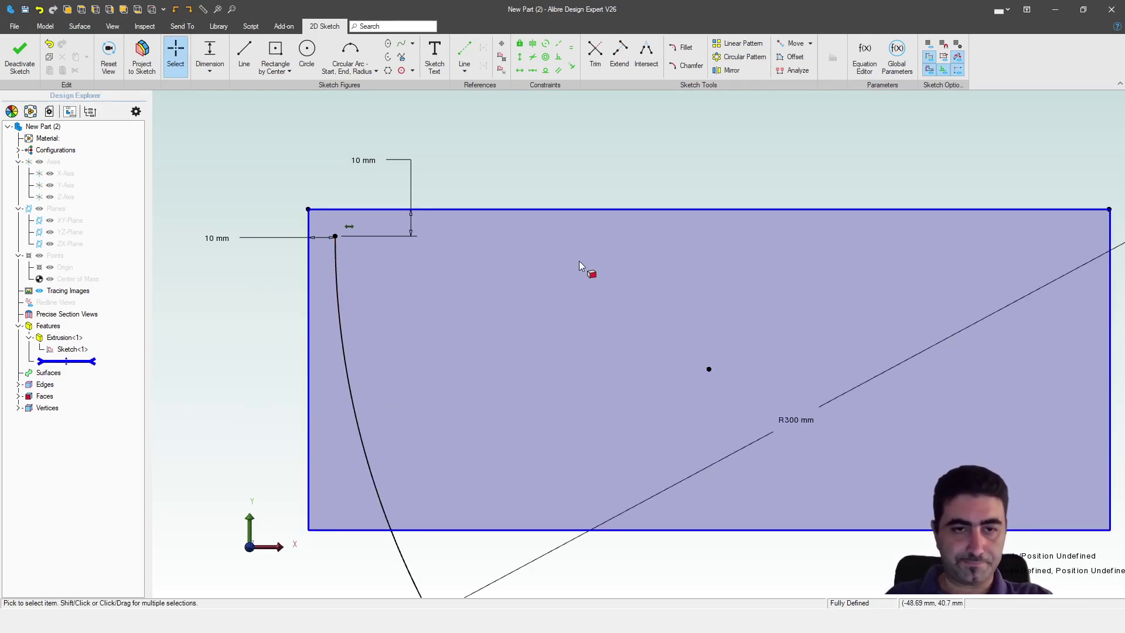
scroll(527, 293, "down", 2)
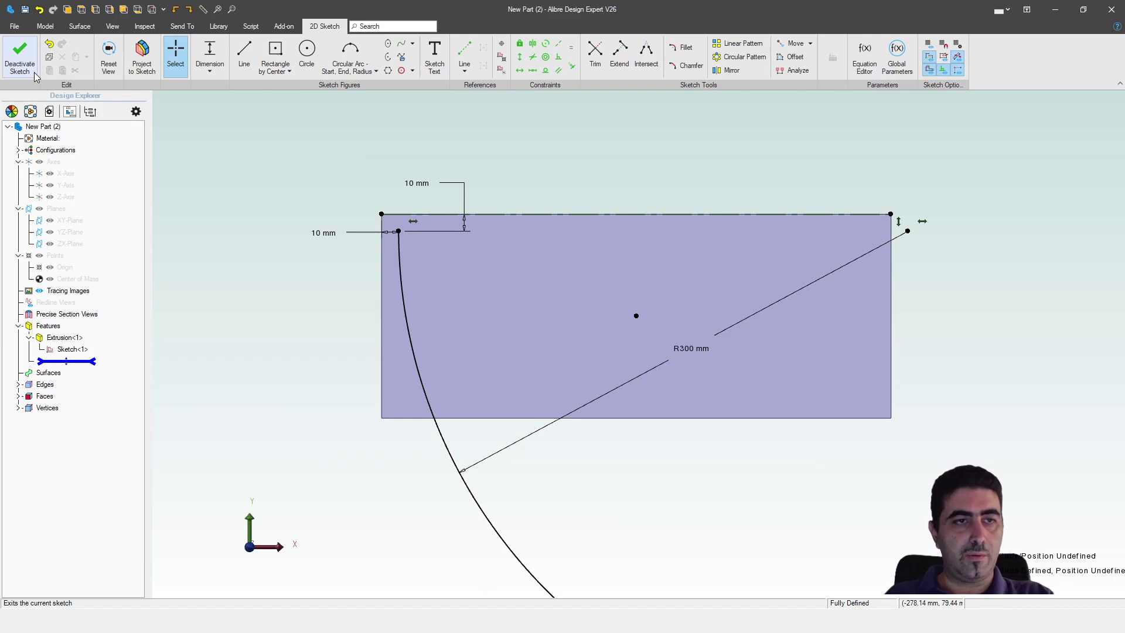
left_click(20, 58)
left_click(807, 242)
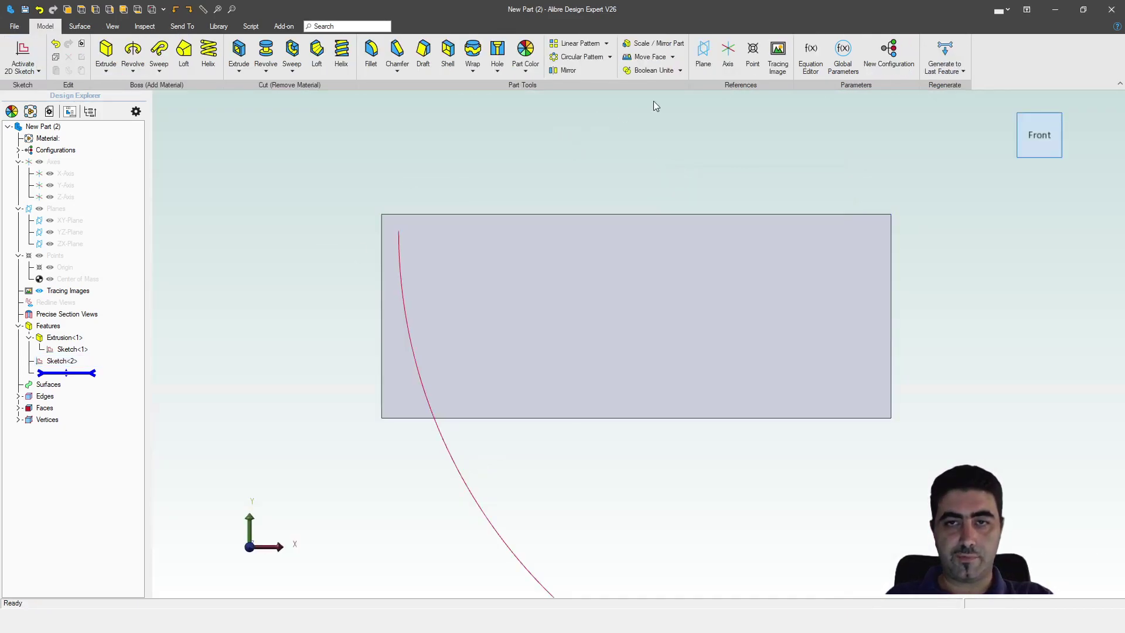
Insert a reference plane along the arc sketch at 0 percent, at the arc's upper endpoint.
left_click(706, 52)
left_click(405, 293)
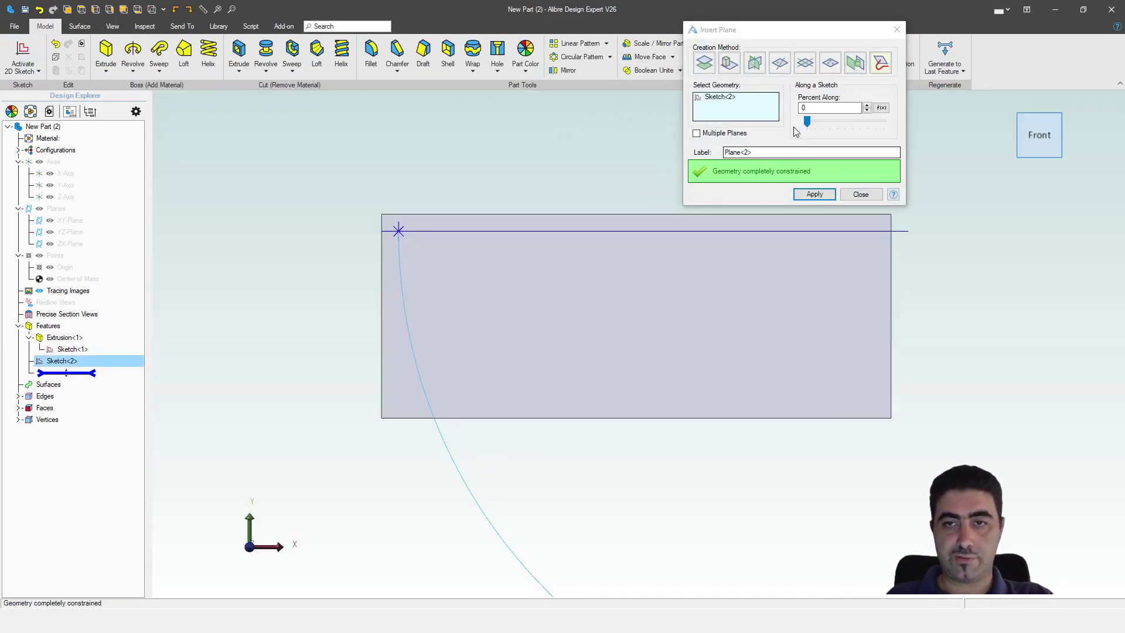
middle_click_drag(426, 257, 402, 287)
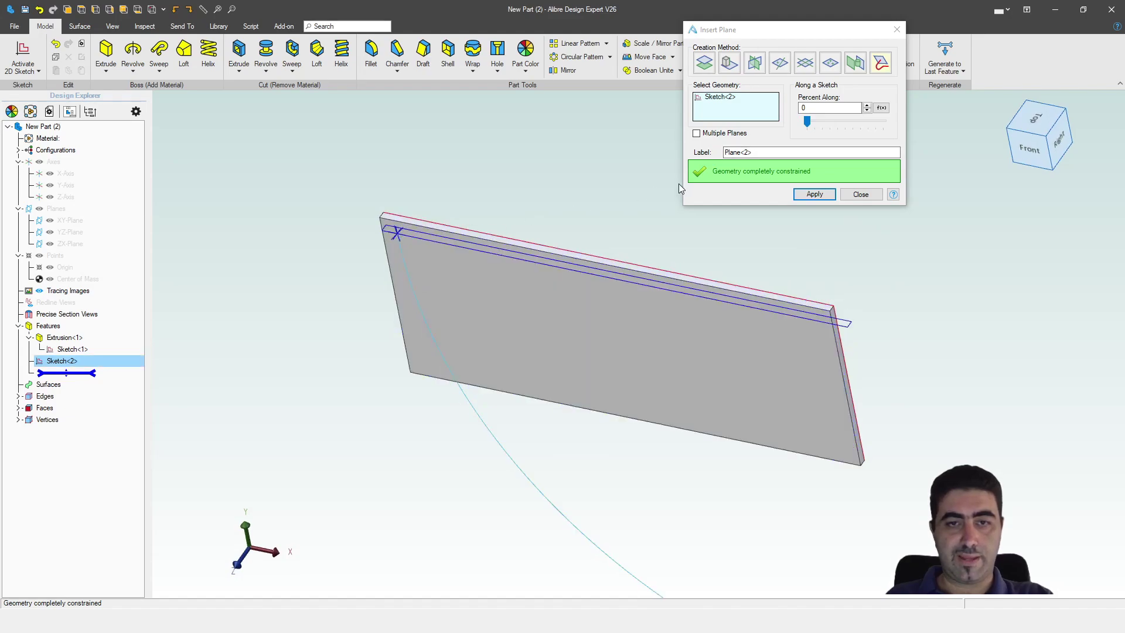
left_click(814, 195)
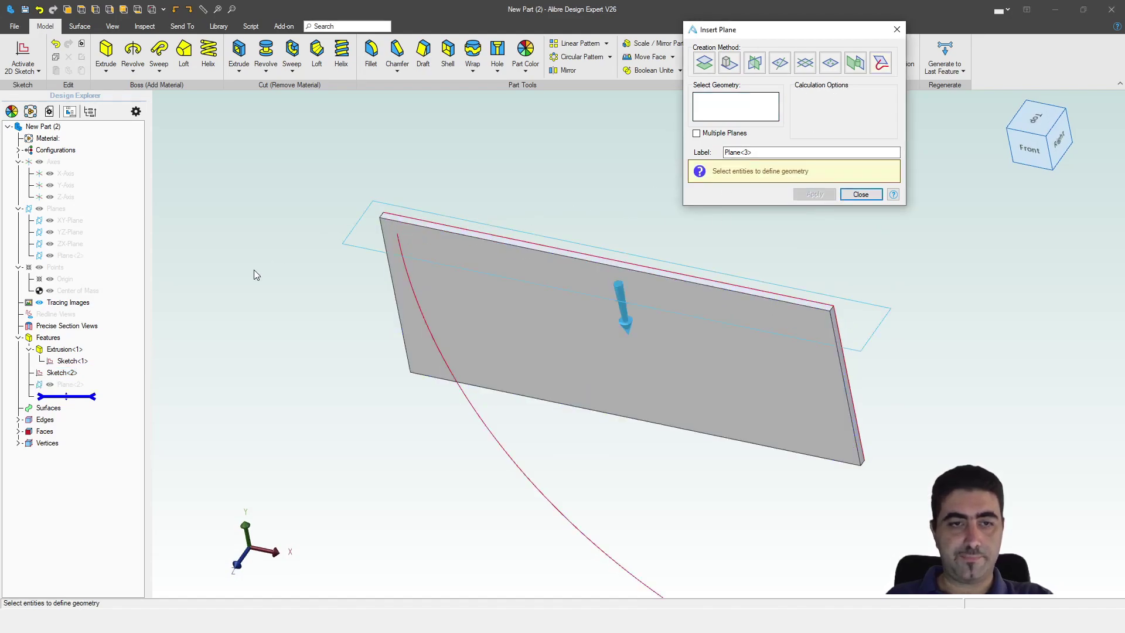
key("Escape")
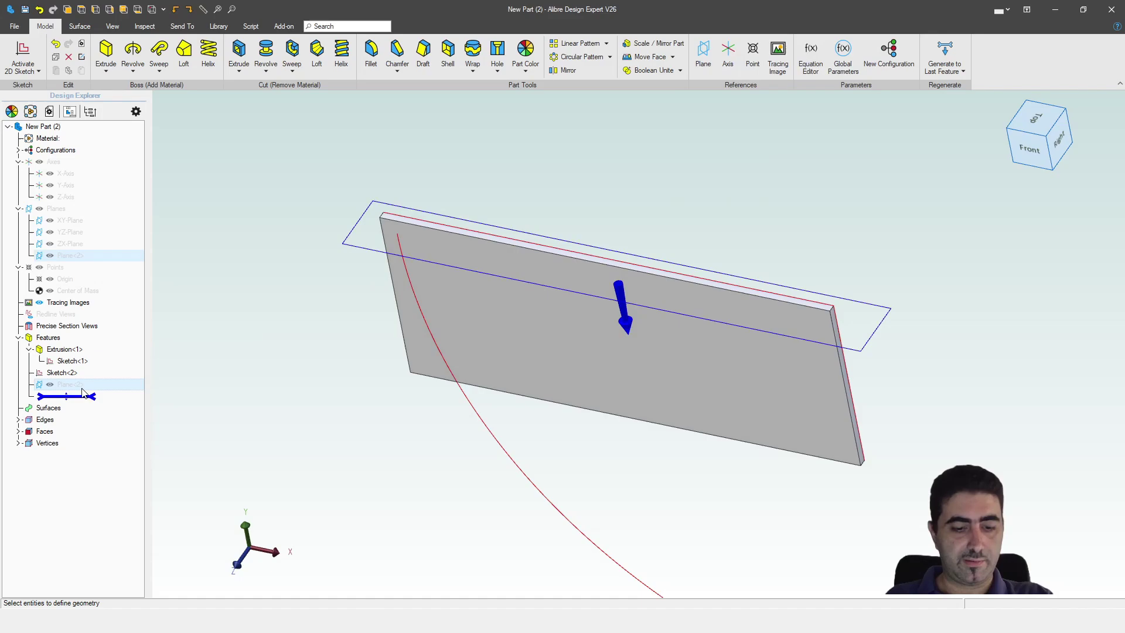
Start a sketch on the new plane and draw a corner rectangle about 16 mm wide from the arc's start point across the plate's thickness.
key("ctrl+k")
scroll(235, 338, "up", 4)
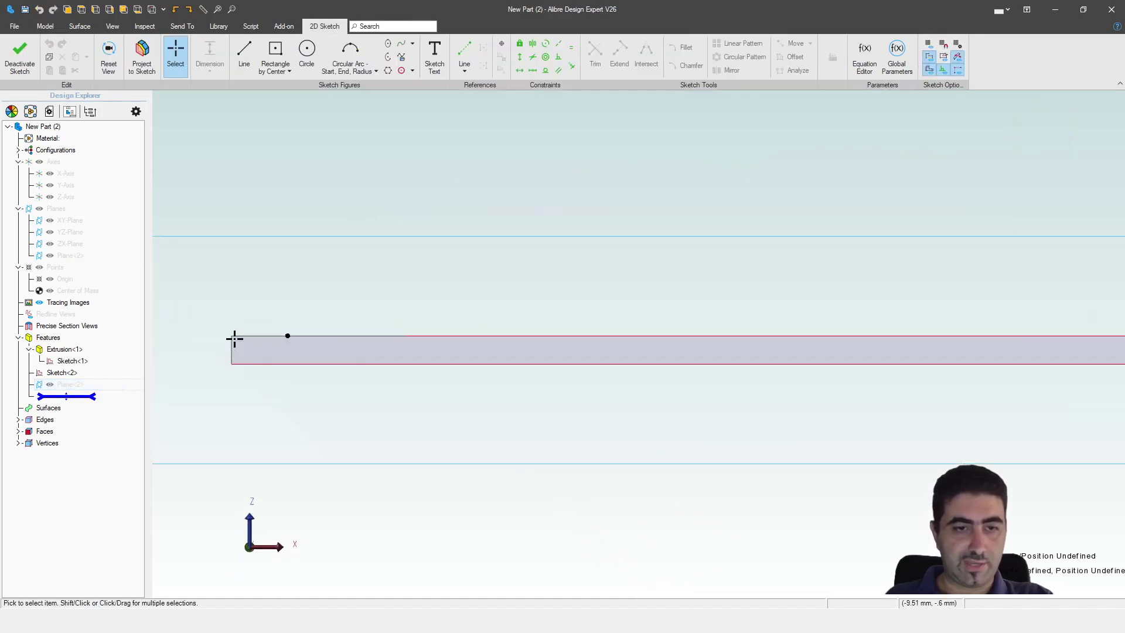
left_click(281, 53)
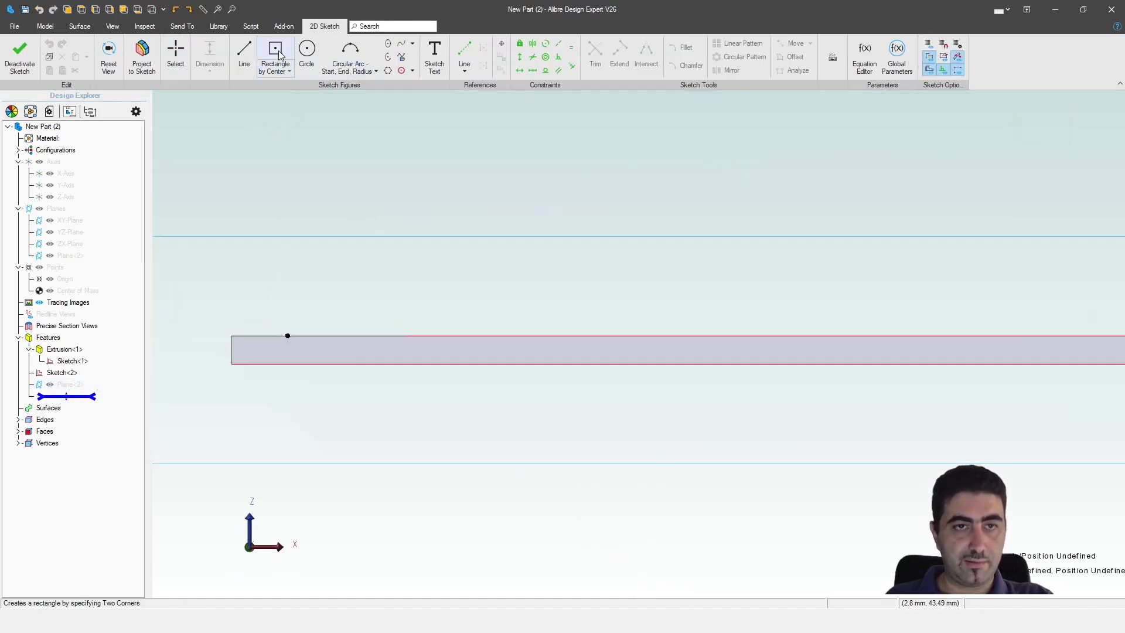
left_click(287, 71)
left_click(286, 89)
left_click(288, 336)
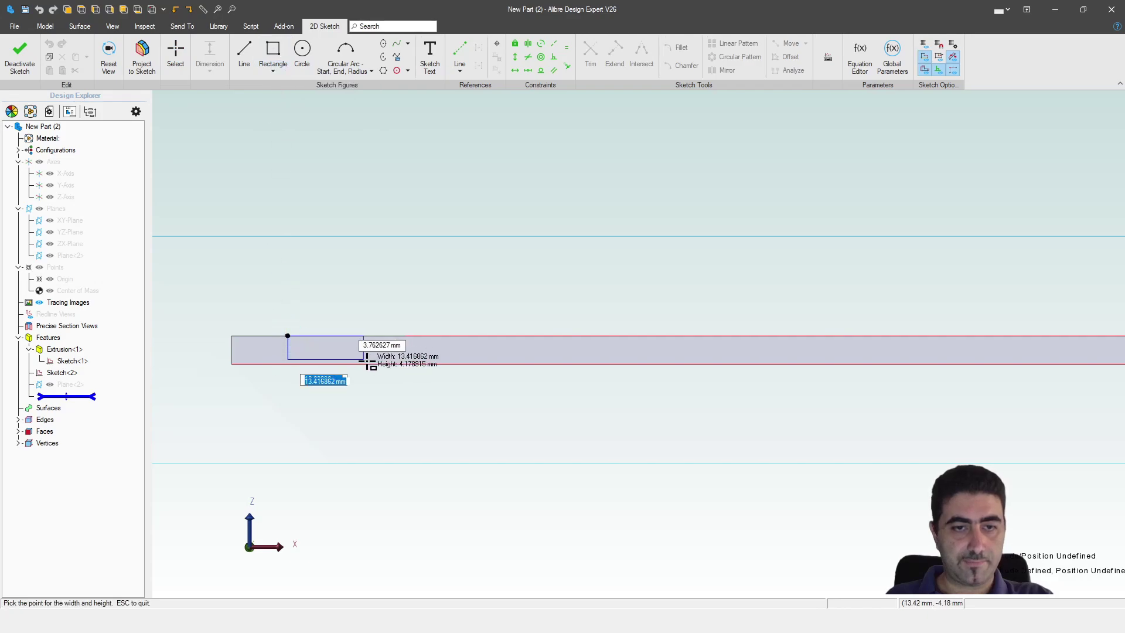
left_click(379, 378)
key("Escape")
Make the rectangle's lower edge coincident with the far edge of the plate's thickness.
left_click(567, 66)
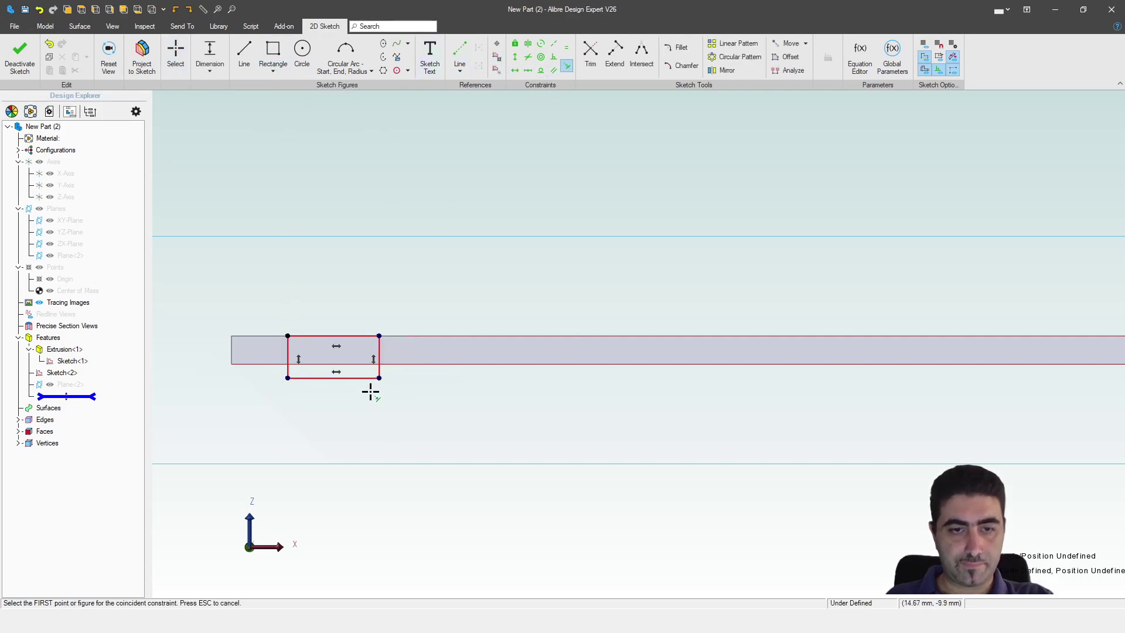
left_click(366, 379)
left_click(437, 363)
Dimension the rectangle's width along its upper edge and finish the sketch.
key("d")
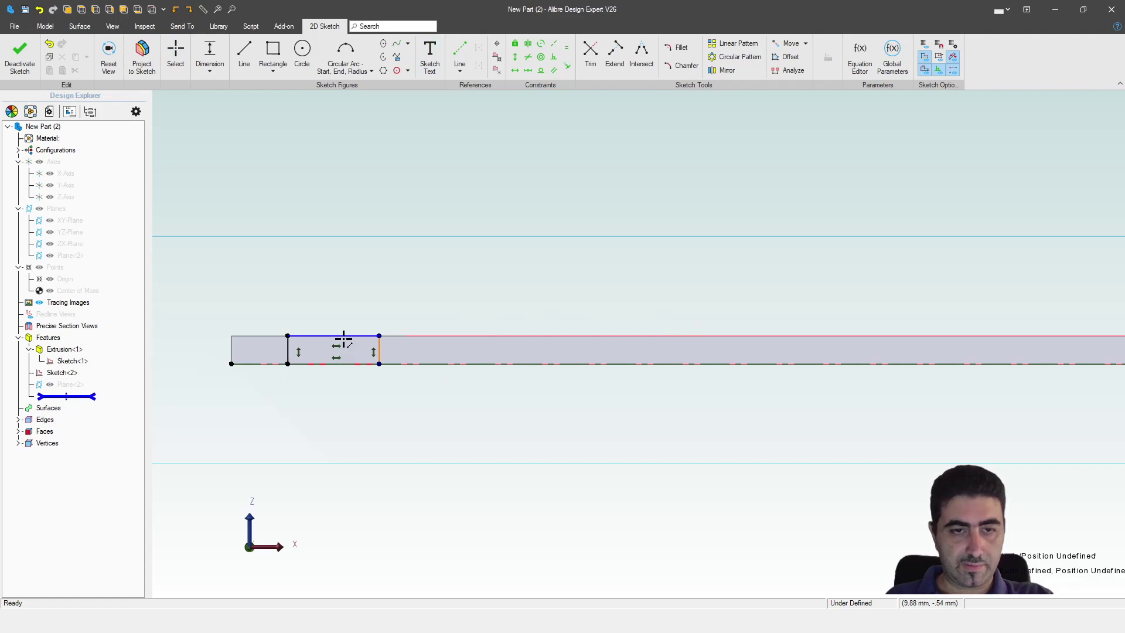
left_click(343, 335)
left_click(349, 306)
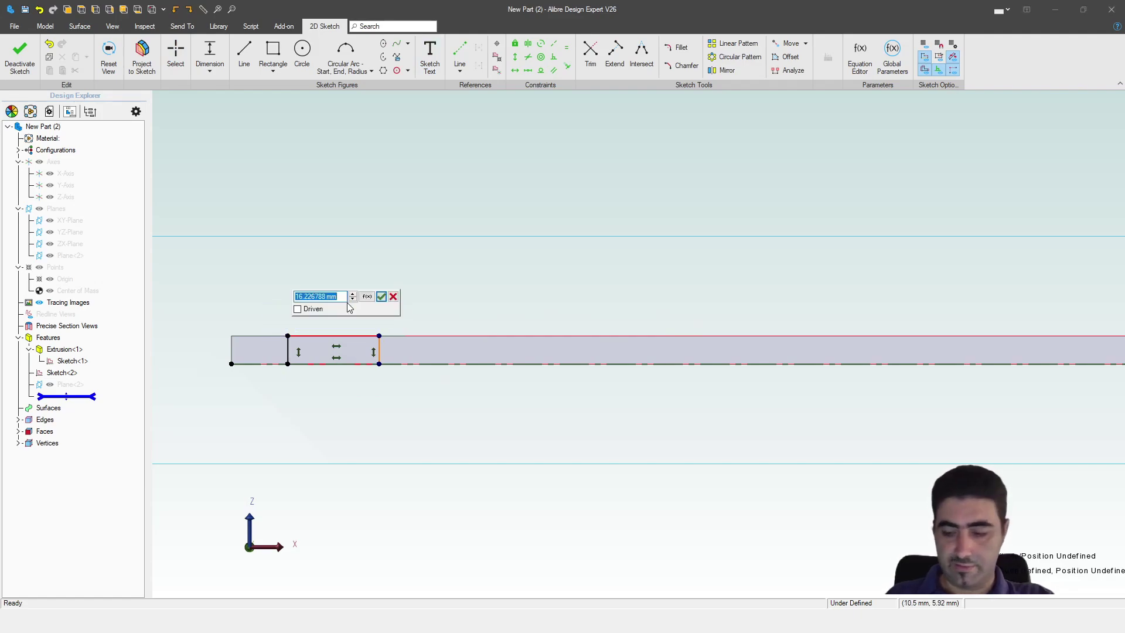
type("10")
key("Return")
key("Escape")
left_click(19, 56)
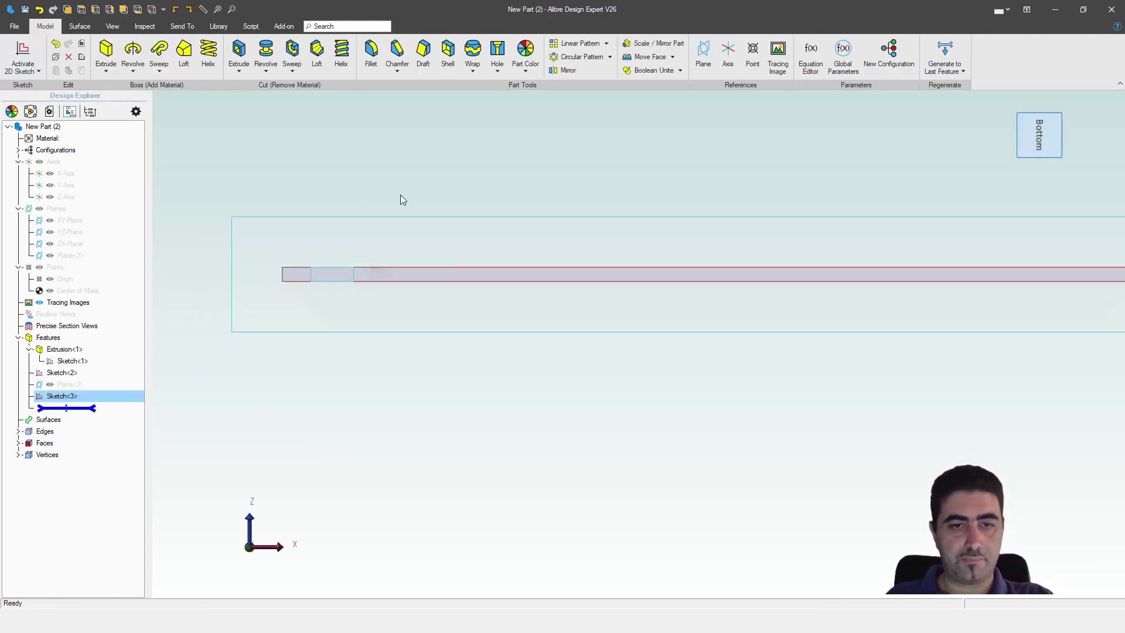
middle_click_drag(401, 196, 436, 404)
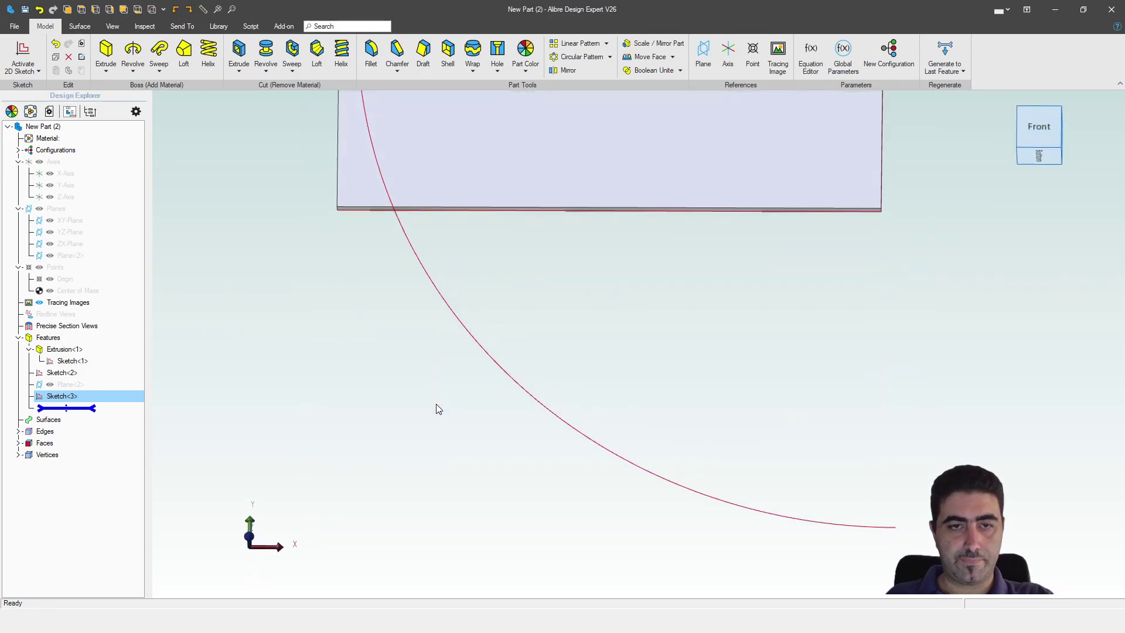
scroll(436, 404, "down", 3)
middle_click_drag(409, 231, 405, 241)
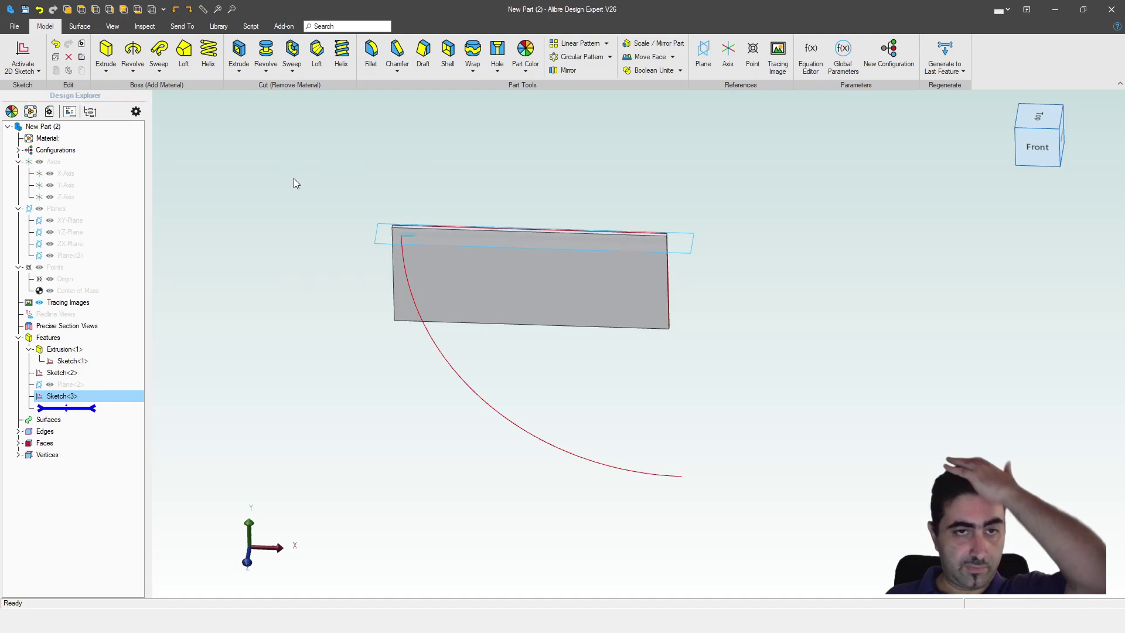
scroll(354, 240, "up", 3)
scroll(491, 259, "up", 1)
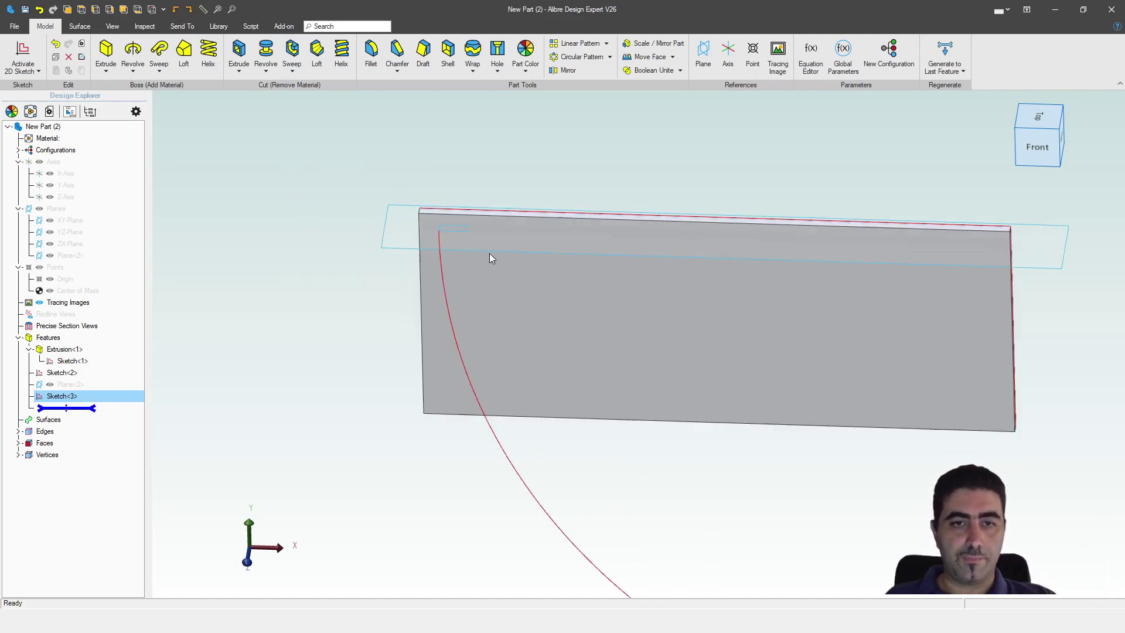
scroll(490, 259, "up", 2)
scroll(351, 188, "down", 3)
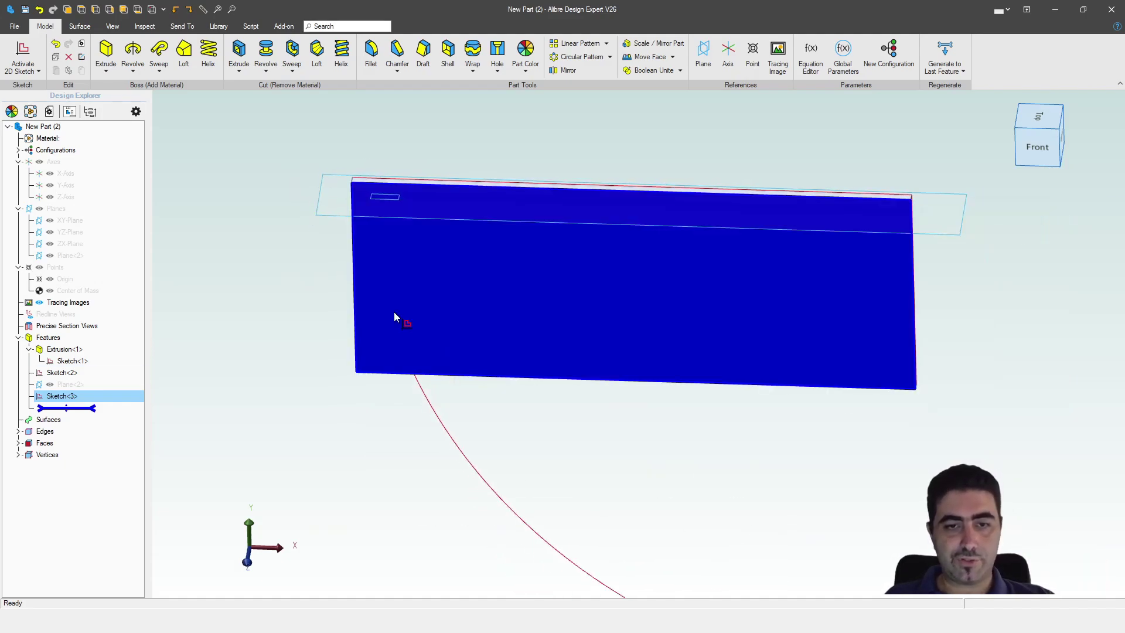
Start a sketch on the plate's front face and place a point near its upper-right corner.
left_click(192, 202)
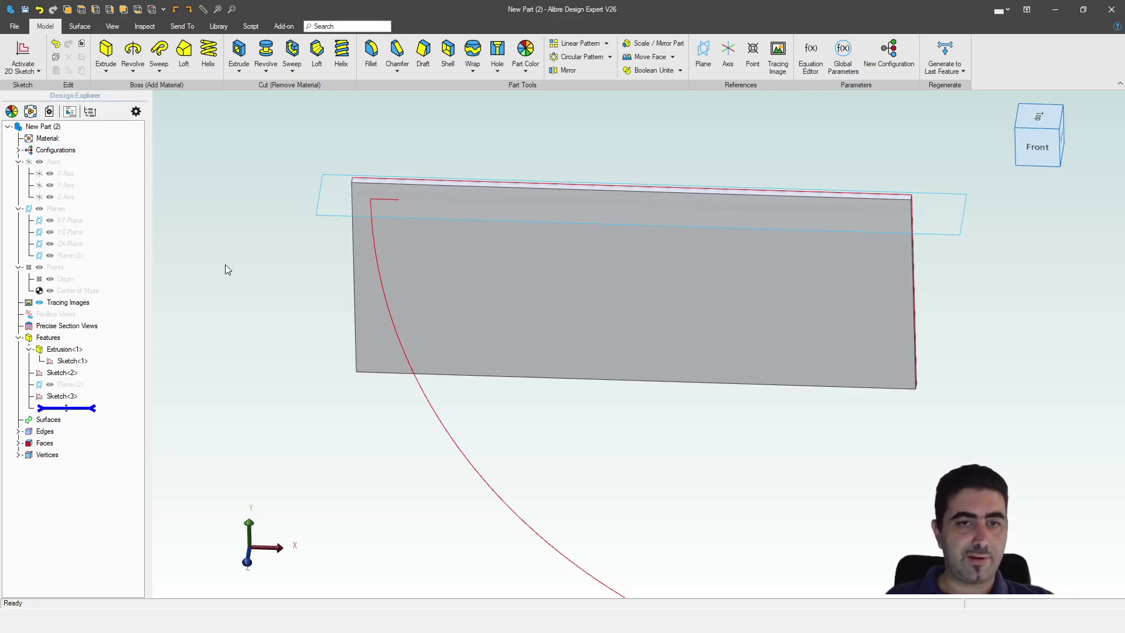
left_click(23, 56)
left_click(755, 360)
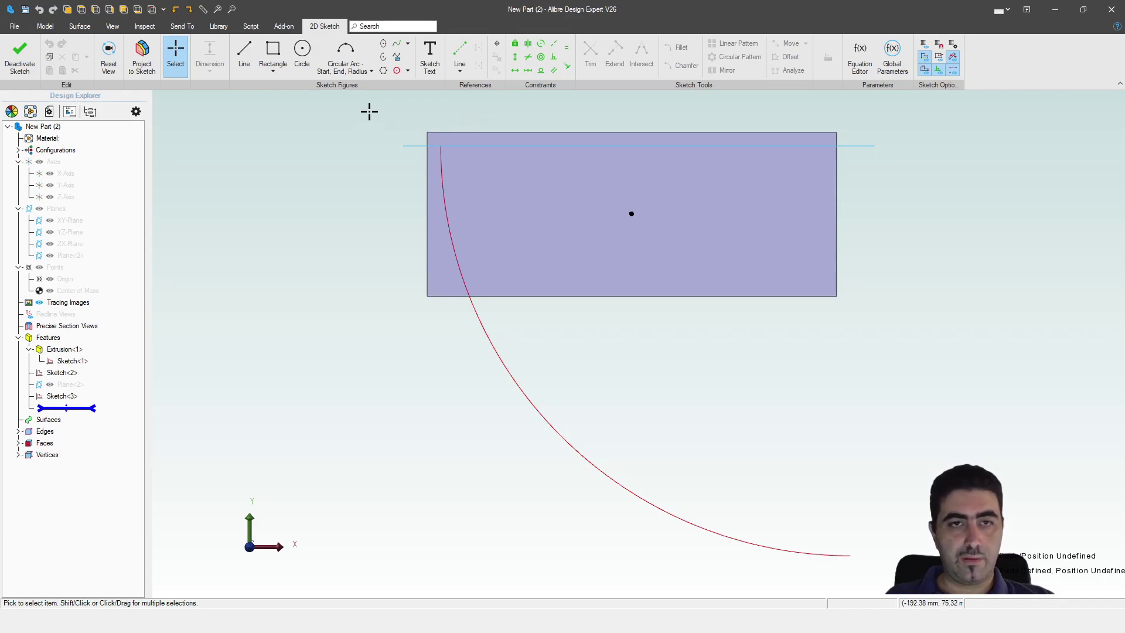
left_click(497, 43)
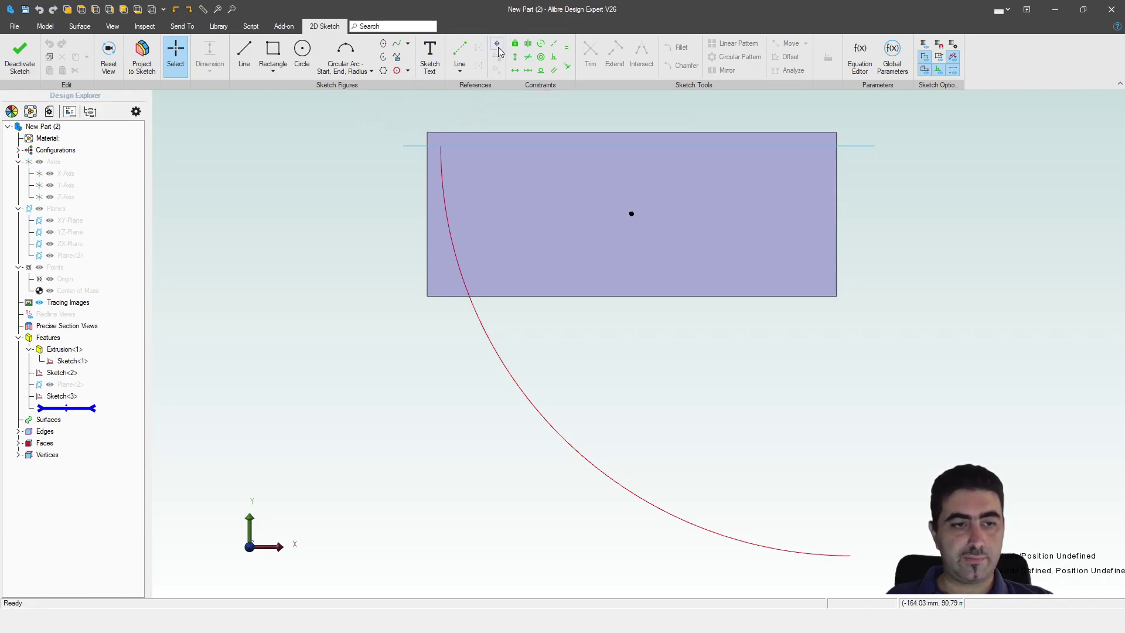
key("Escape")
scroll(855, 110, "up", 3)
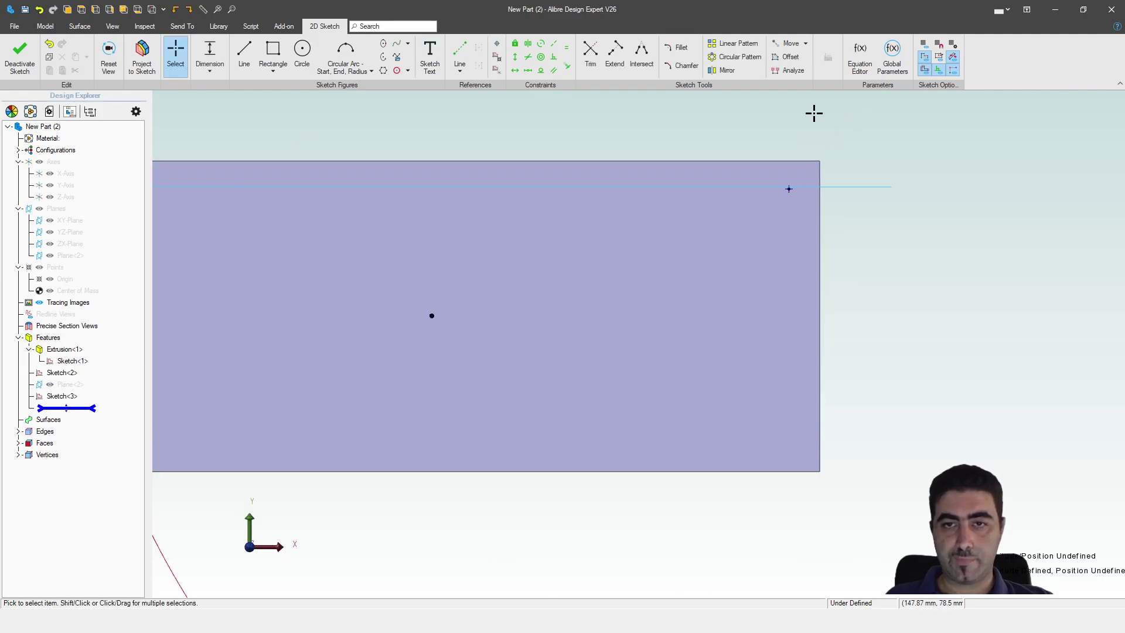
left_click(568, 70)
left_click(789, 189)
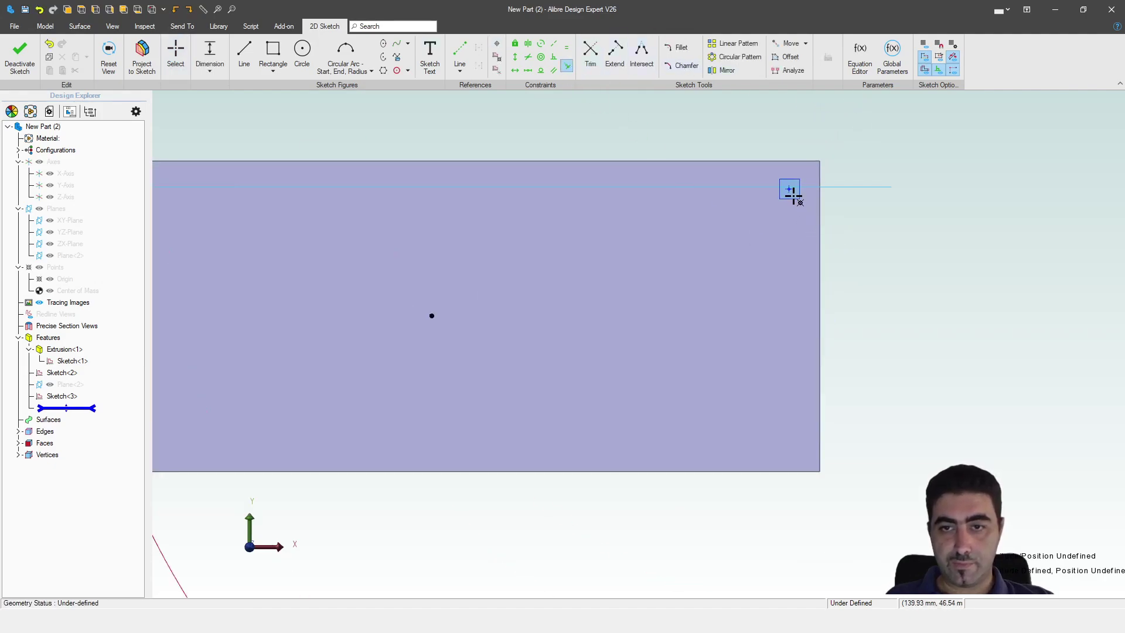
key("Escape")
key("Escape")
Dimension the sketch point 10 mm from the plate's upper edge.
key("d")
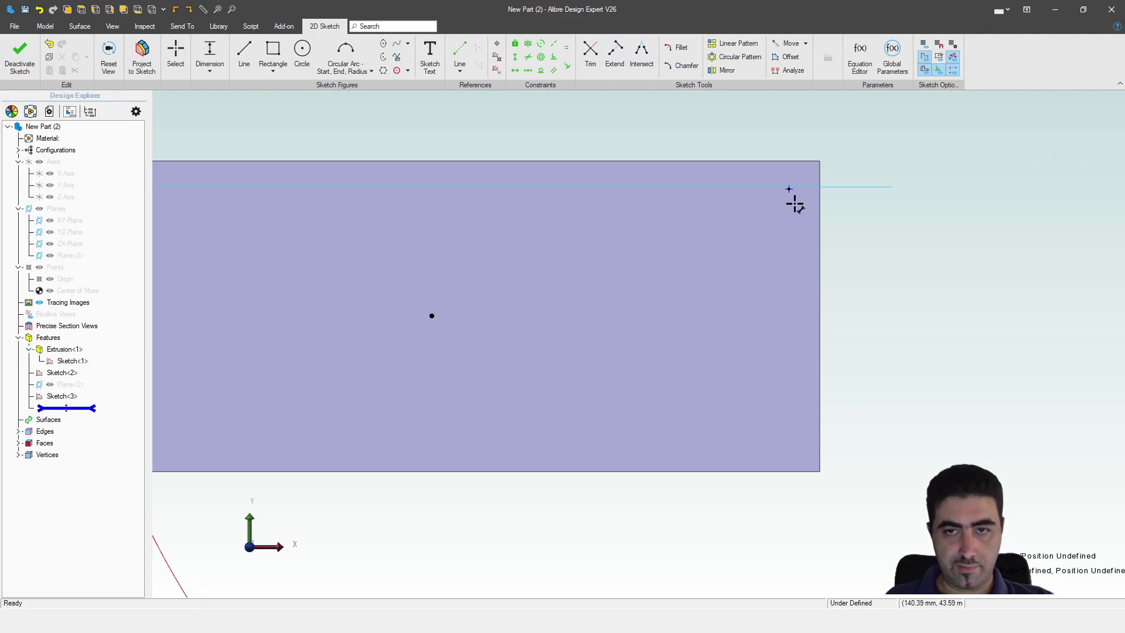
left_click(789, 189)
left_click(768, 162)
type("1")
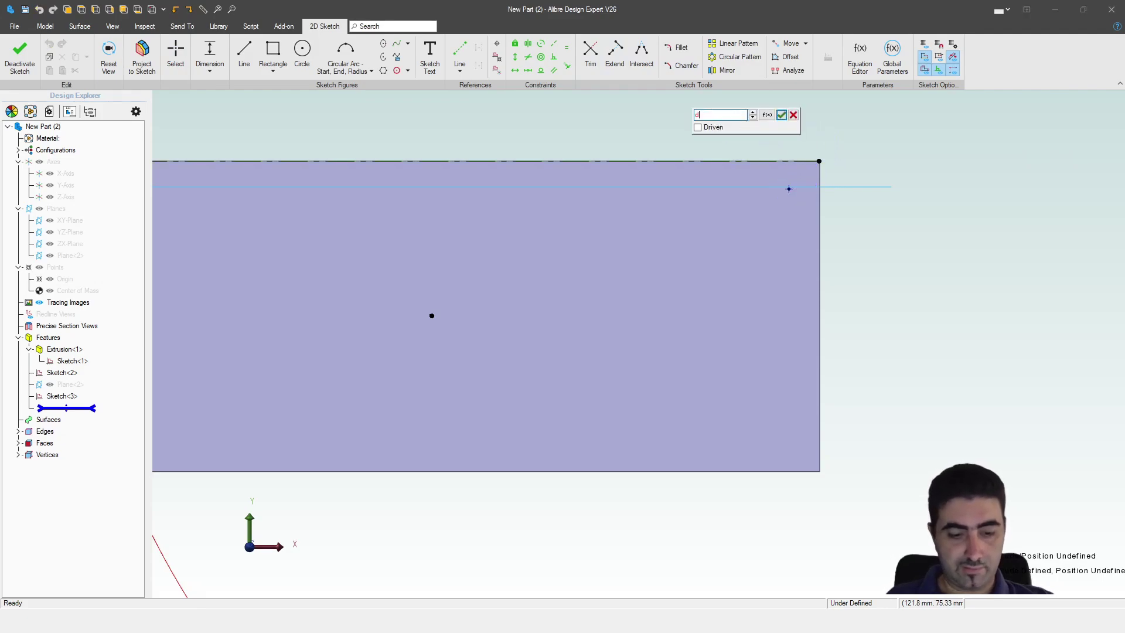
type("0")
key("Return")
Dimension the sketch point from the plate's right edge with the expression d4-5.
left_click(787, 188)
left_click(820, 226)
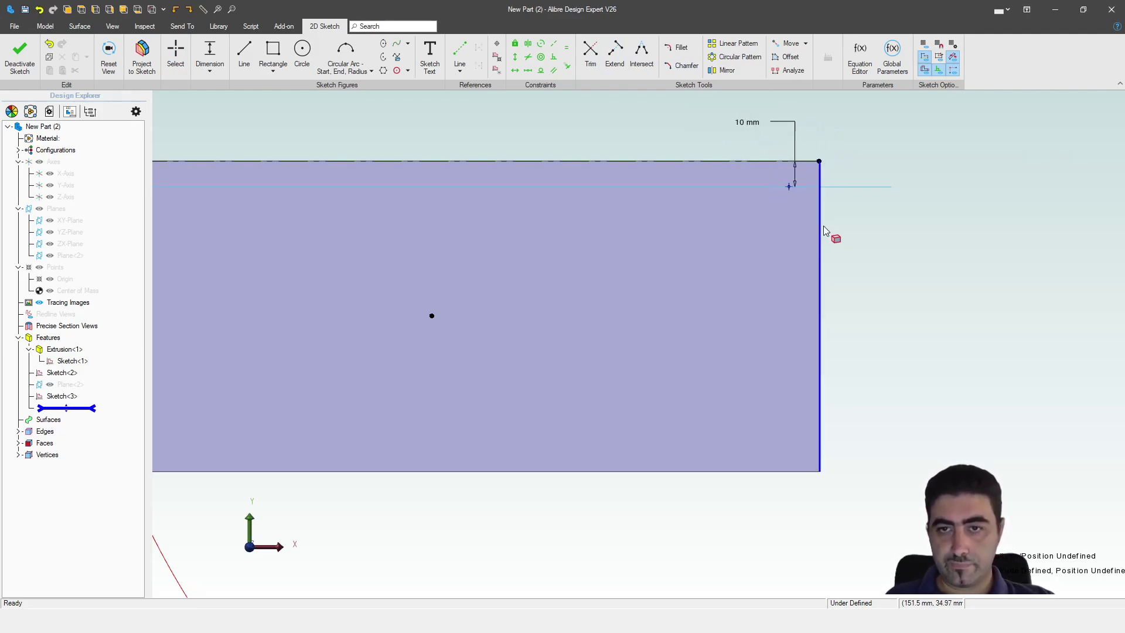
left_click(824, 229)
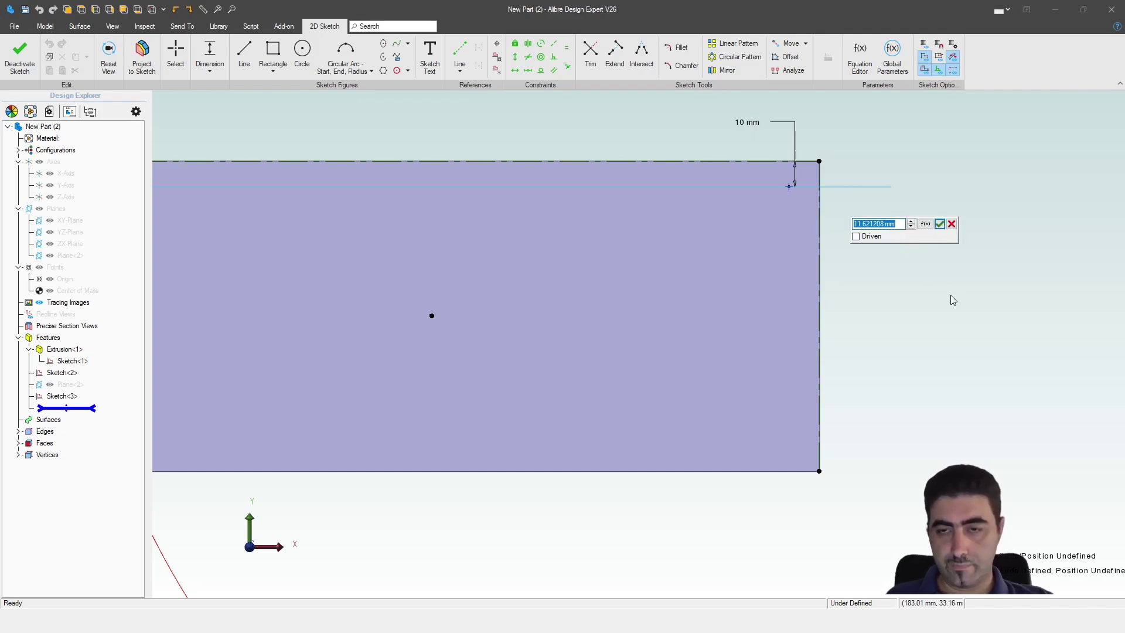
type("d4")
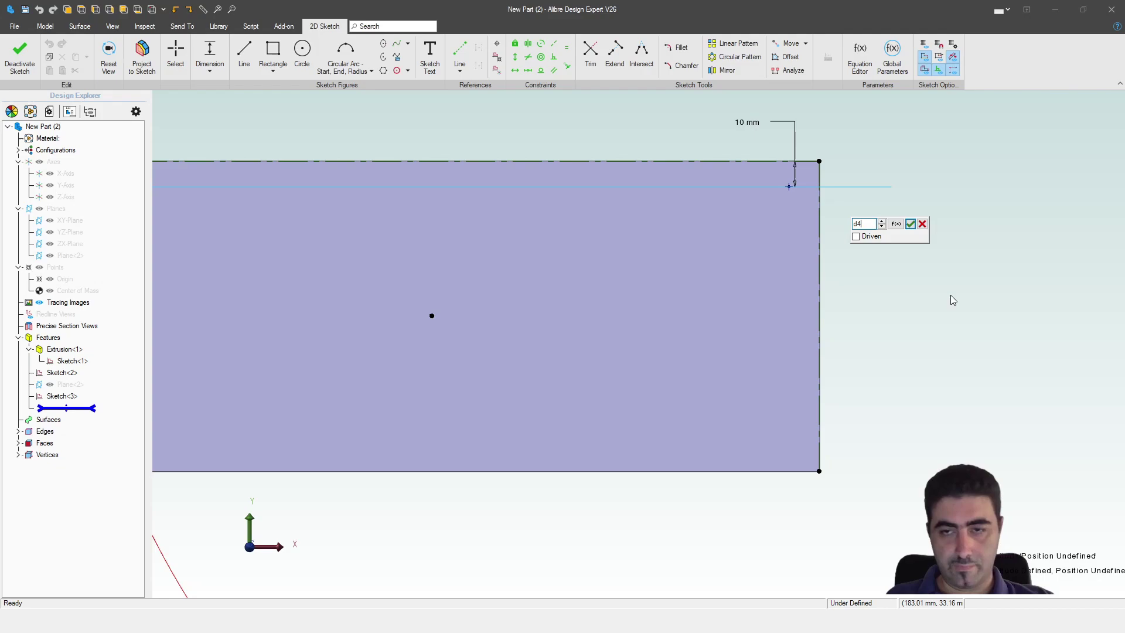
type("-5")
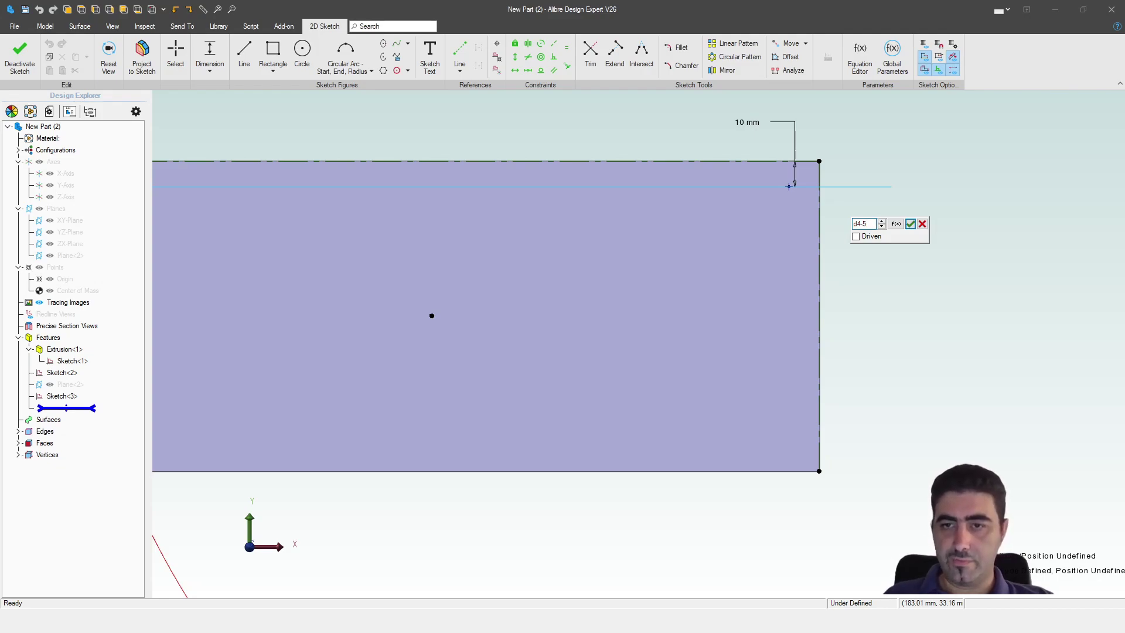
key("Return")
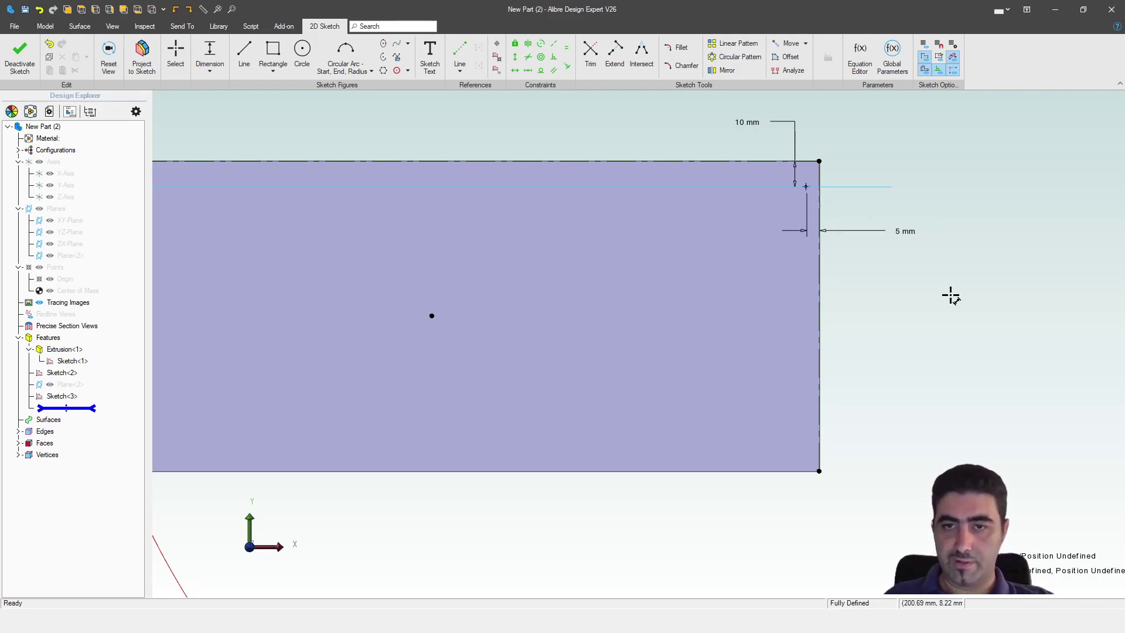
key("Escape")
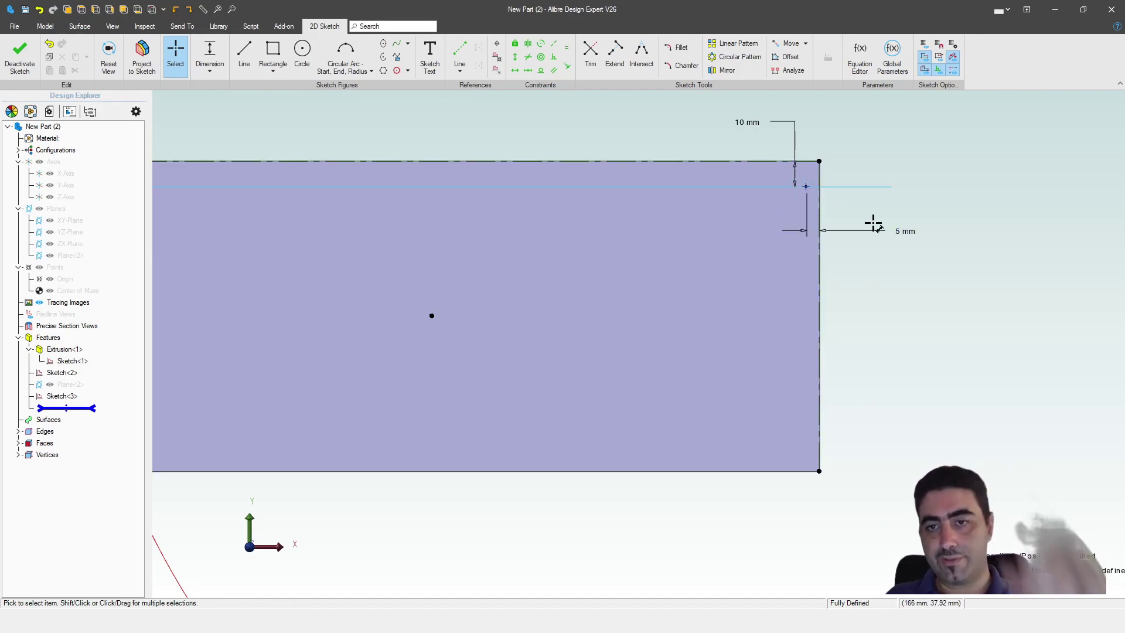
Insert a reference axis through the sketch point, normal to the sketch plane.
scroll(863, 233, "down", 2)
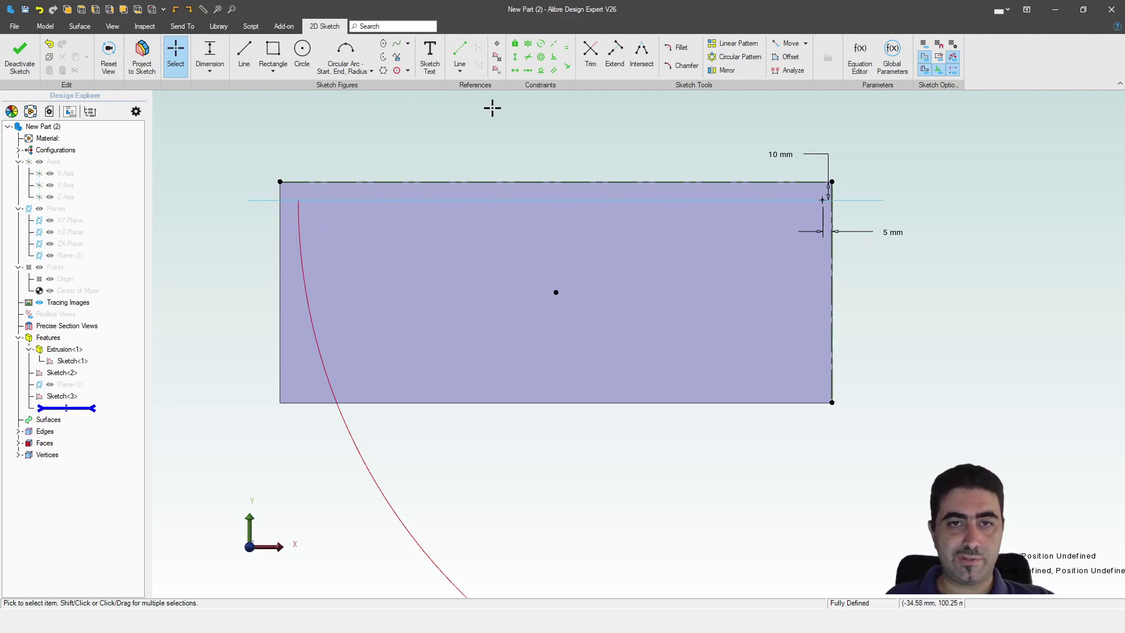
scroll(763, 154, "up", 2)
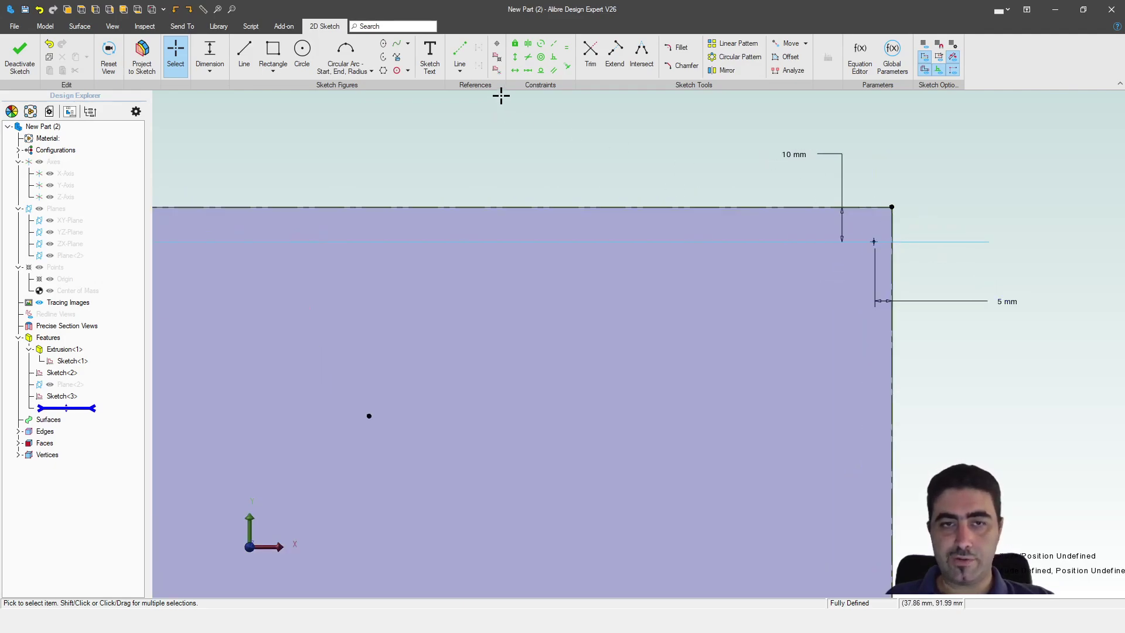
left_click(498, 62)
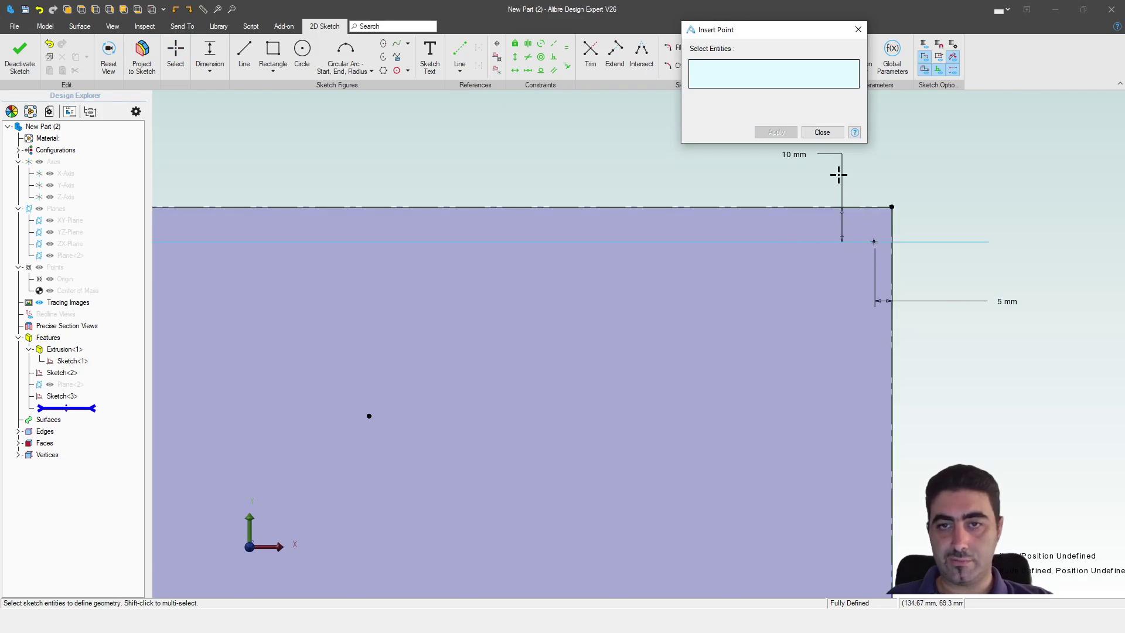
left_click(822, 132)
left_click(496, 69)
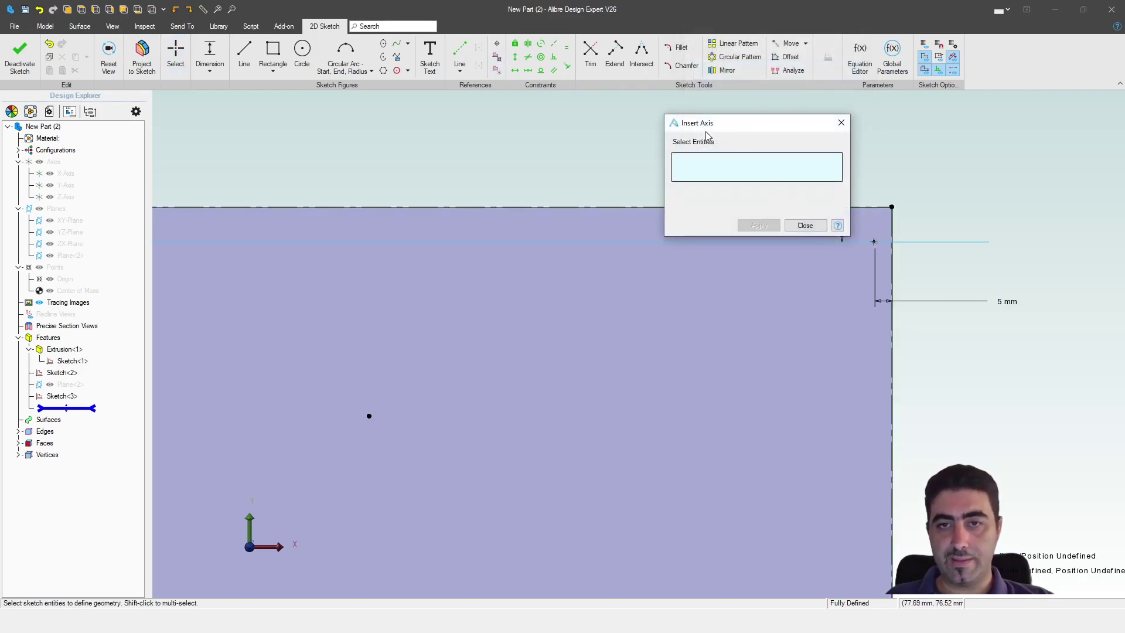
left_click(874, 242)
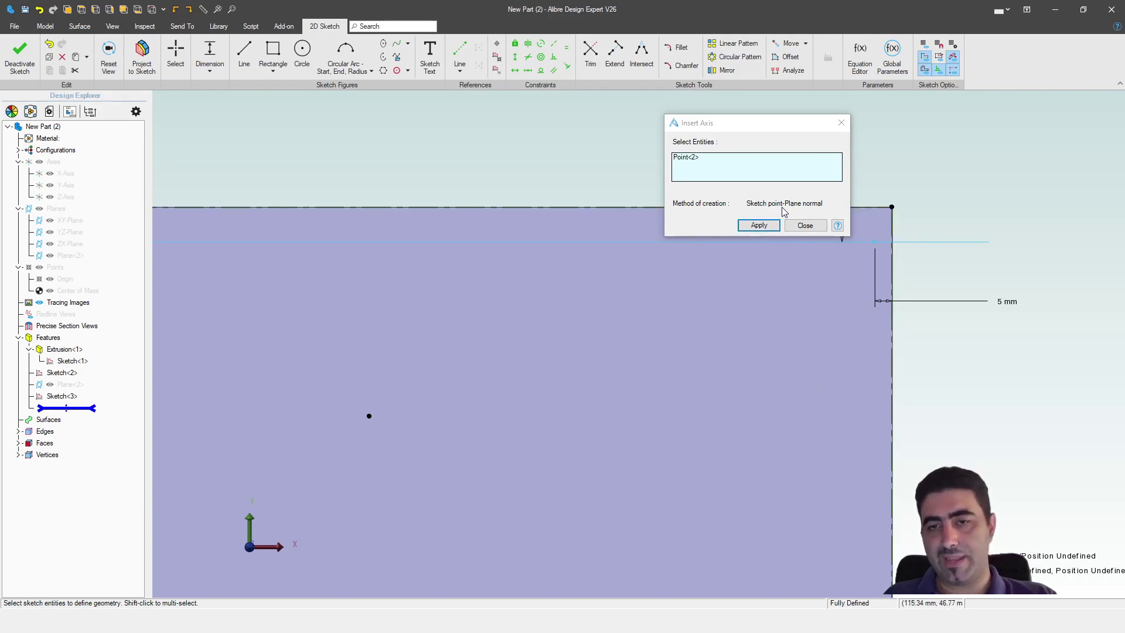
left_click(759, 225)
left_click(805, 225)
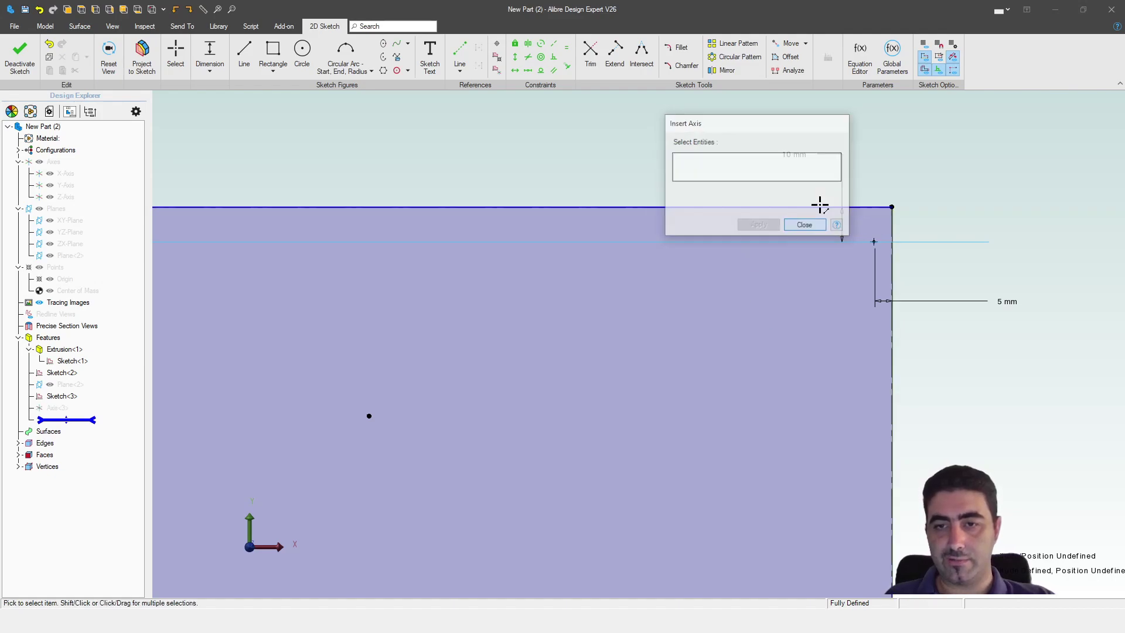
Finish the point sketch and show the reference planes and axes.
scroll(735, 238, "down", 3)
left_click(19, 56)
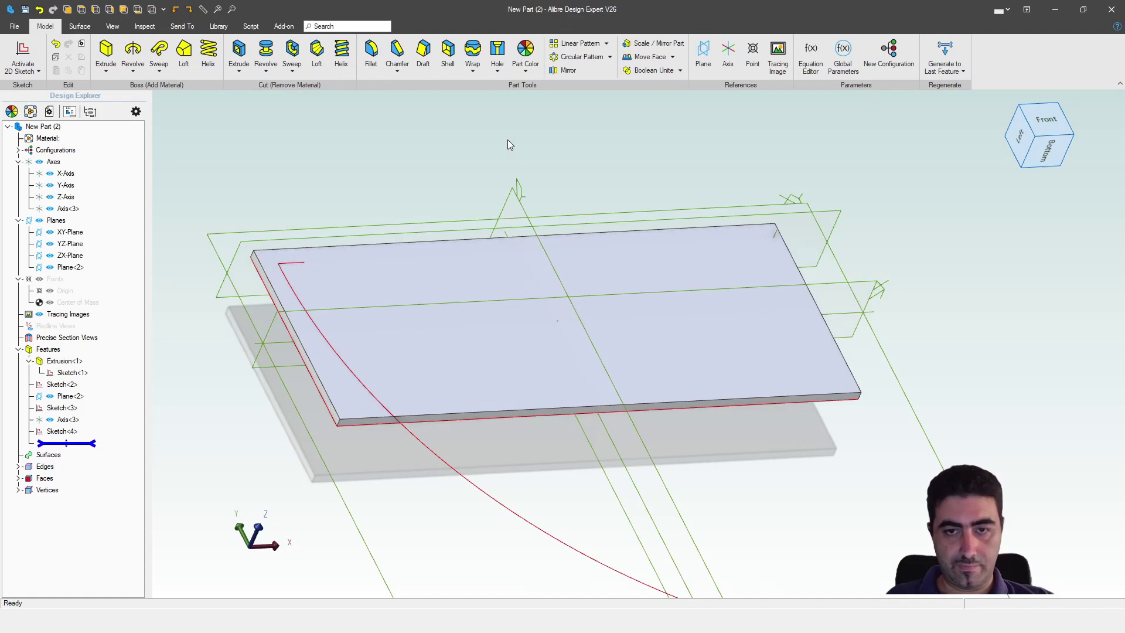
left_click(778, 240)
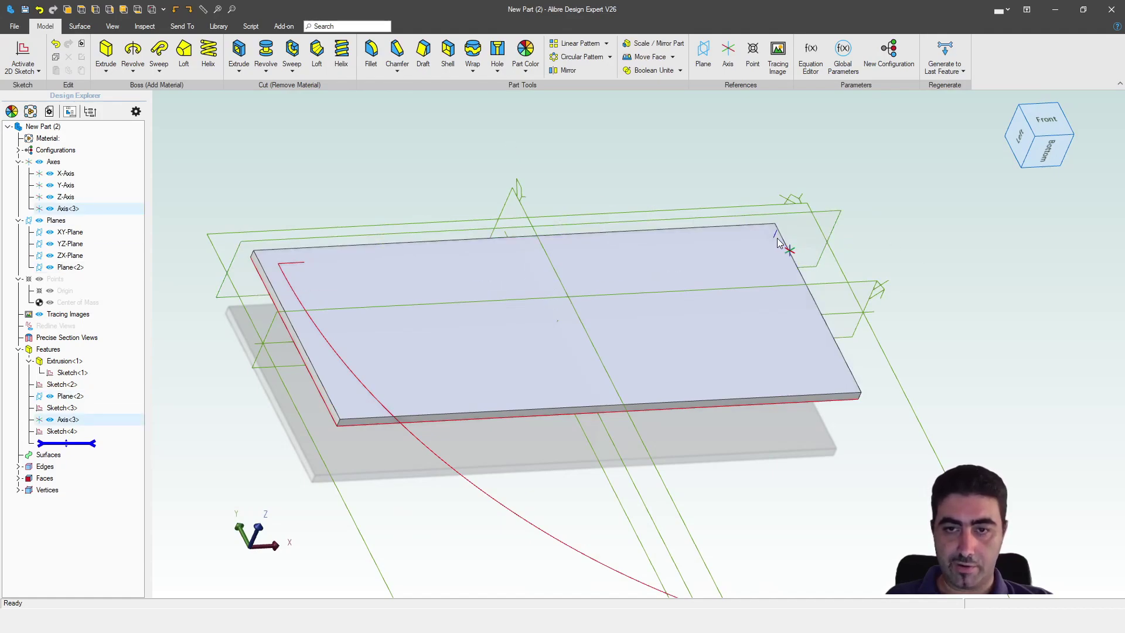
key("Escape")
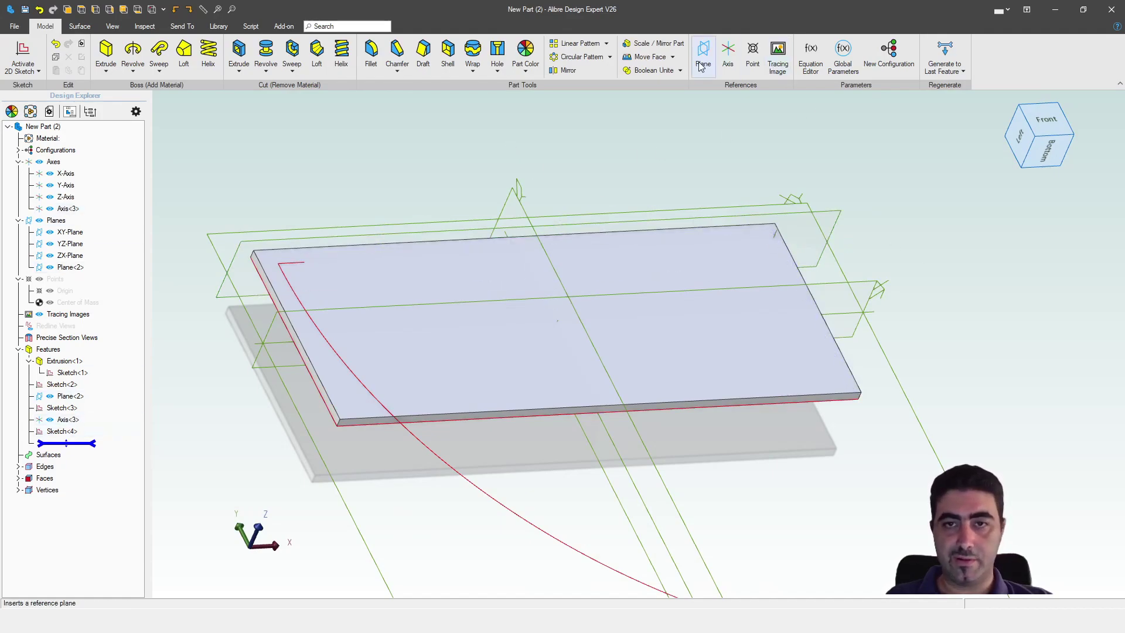
Set up a new reference plane through the axis at the plate's corner, angled 30° from the ZX-Plane.
left_click(701, 64)
middle_click_drag(641, 151, 514, 168)
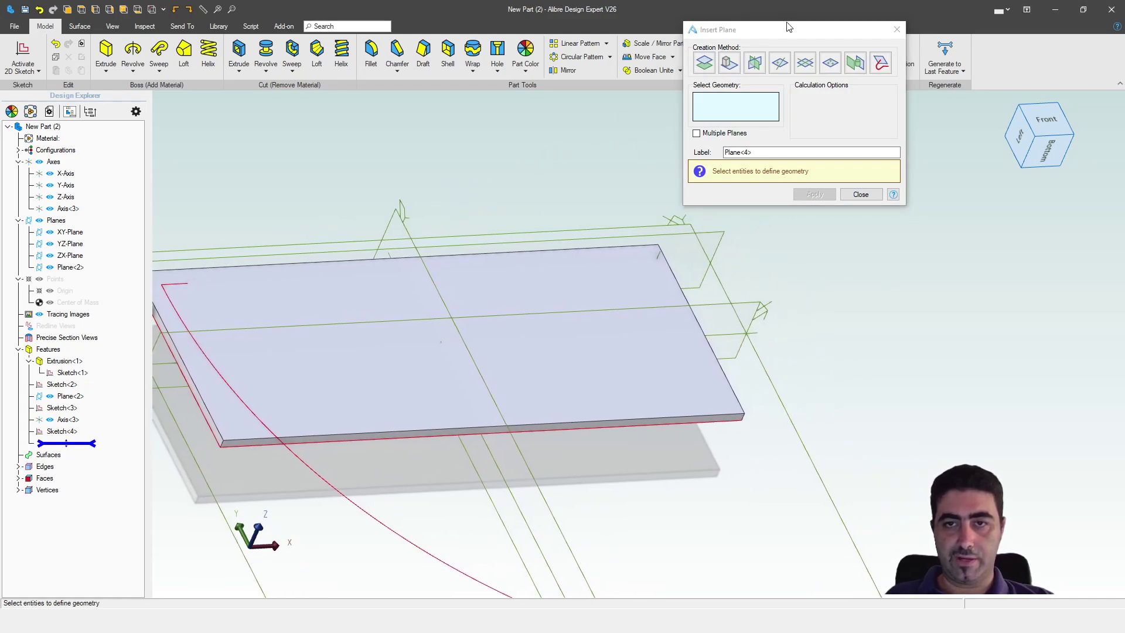
left_click_drag(789, 26, 921, 83)
scroll(655, 257, "up", 5)
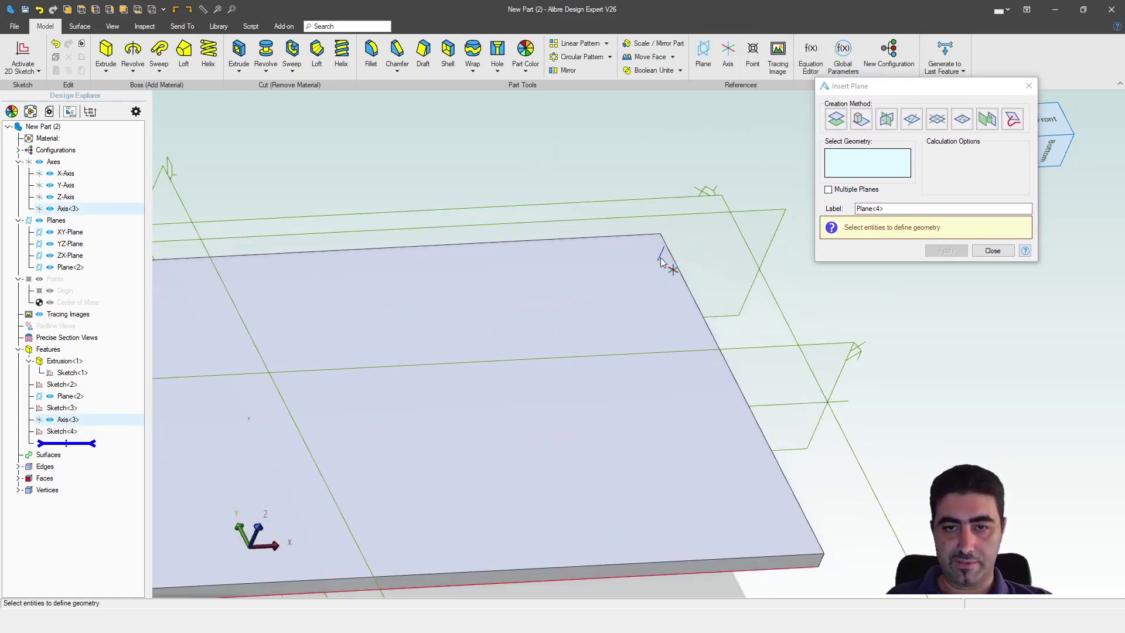
left_click(660, 258)
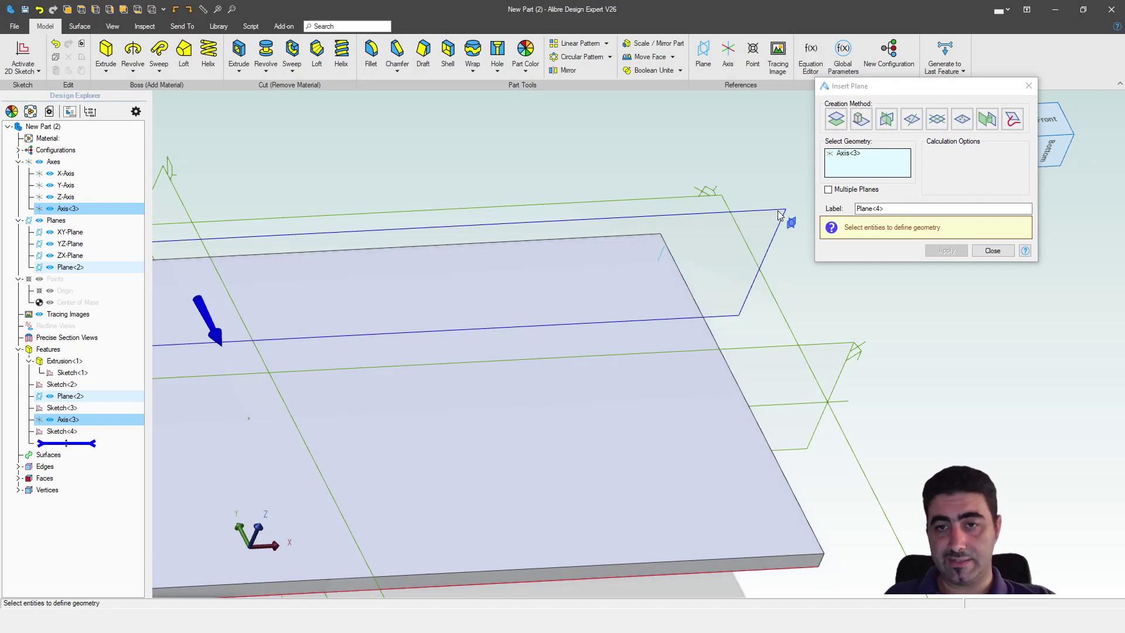
left_click(835, 349)
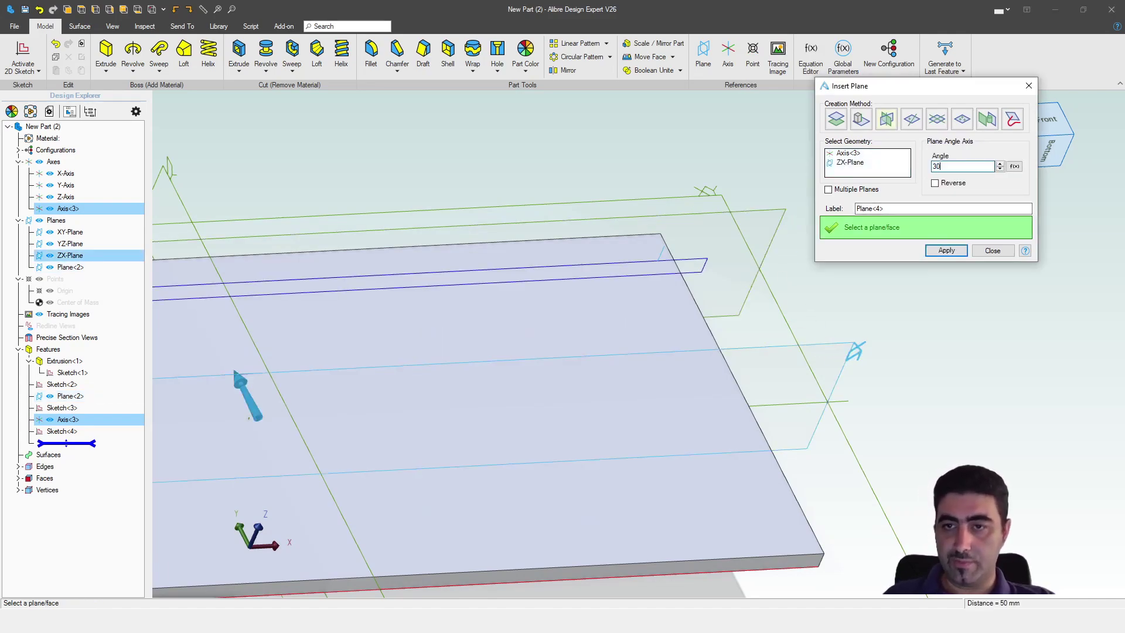
key("Tab")
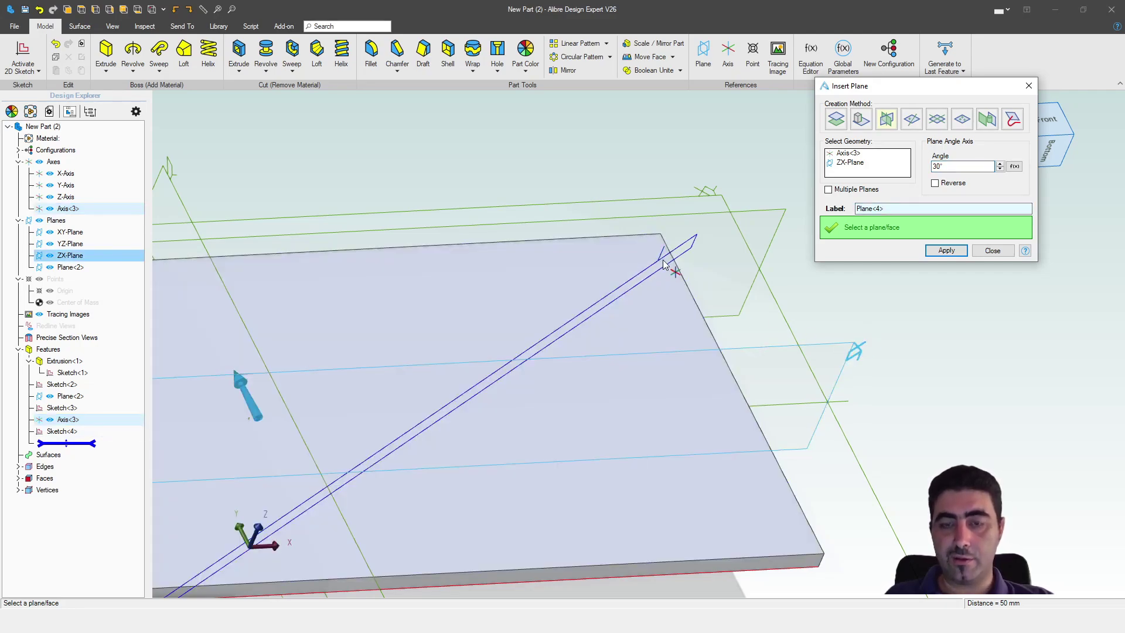
Set the new plane's angle to 15° and create the plane.
scroll(662, 262, "down", 5)
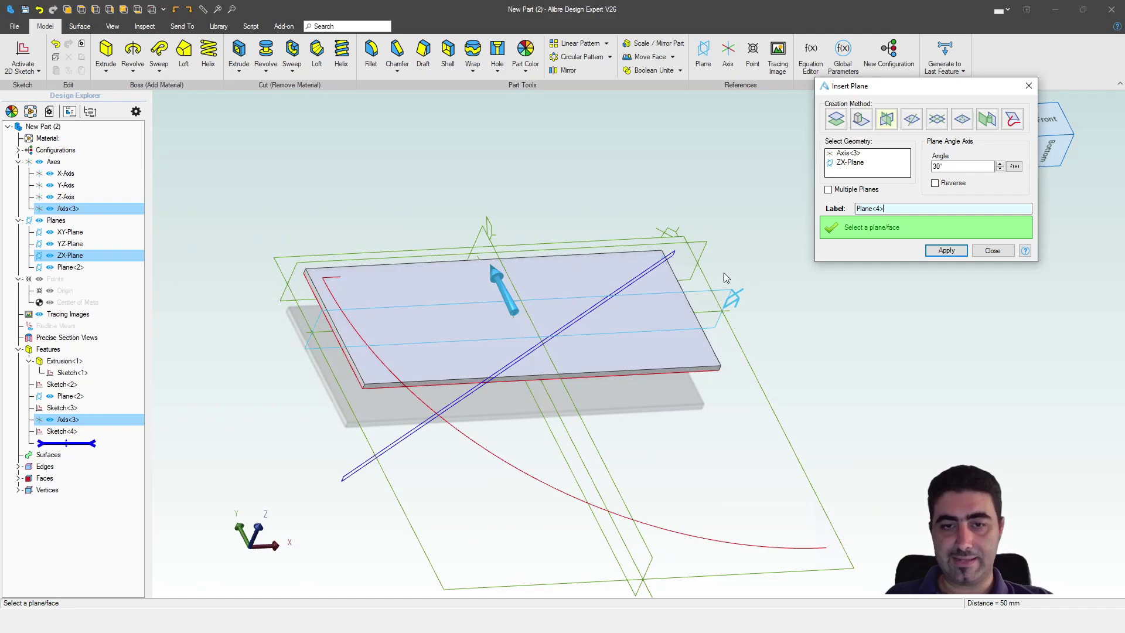
middle_click_drag(724, 273, 743, 297)
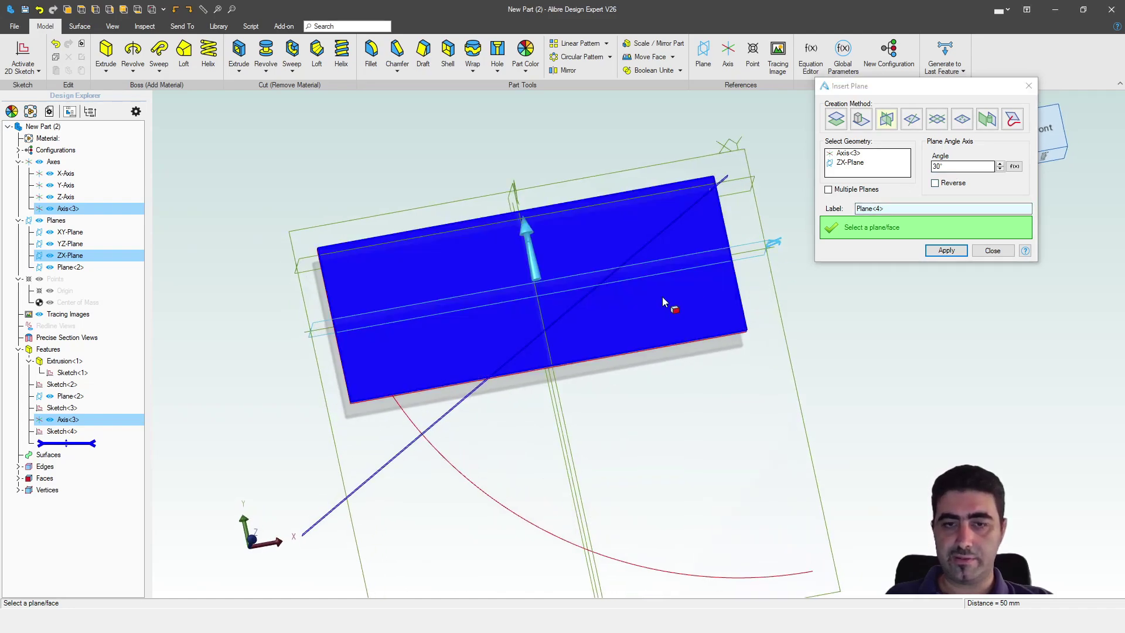
middle_click_drag(662, 297, 705, 300)
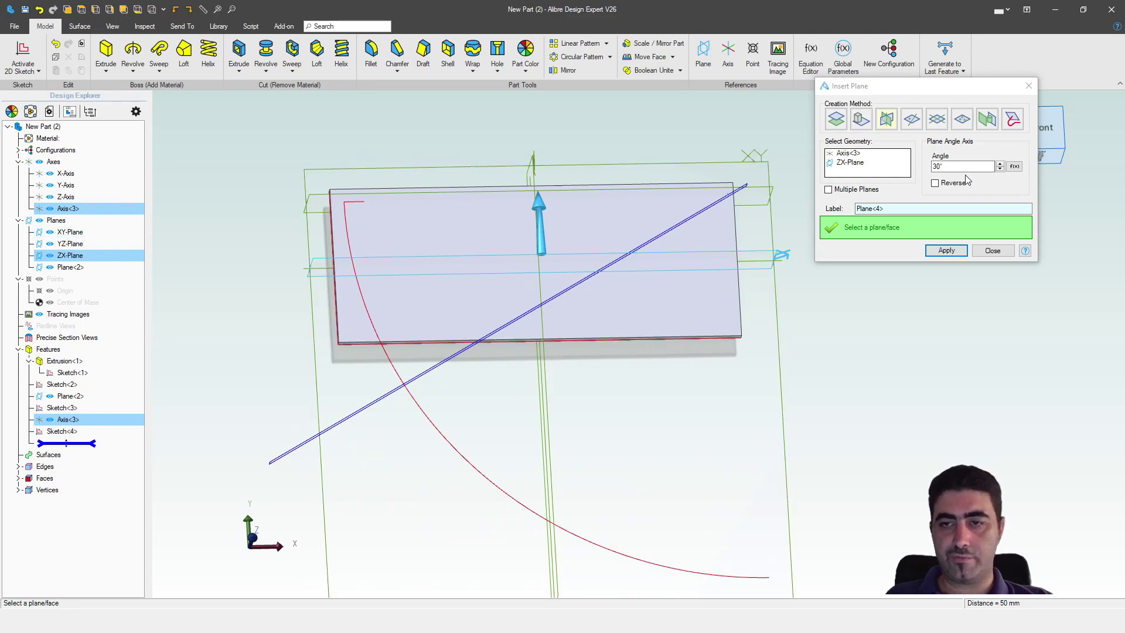
double_click(965, 168)
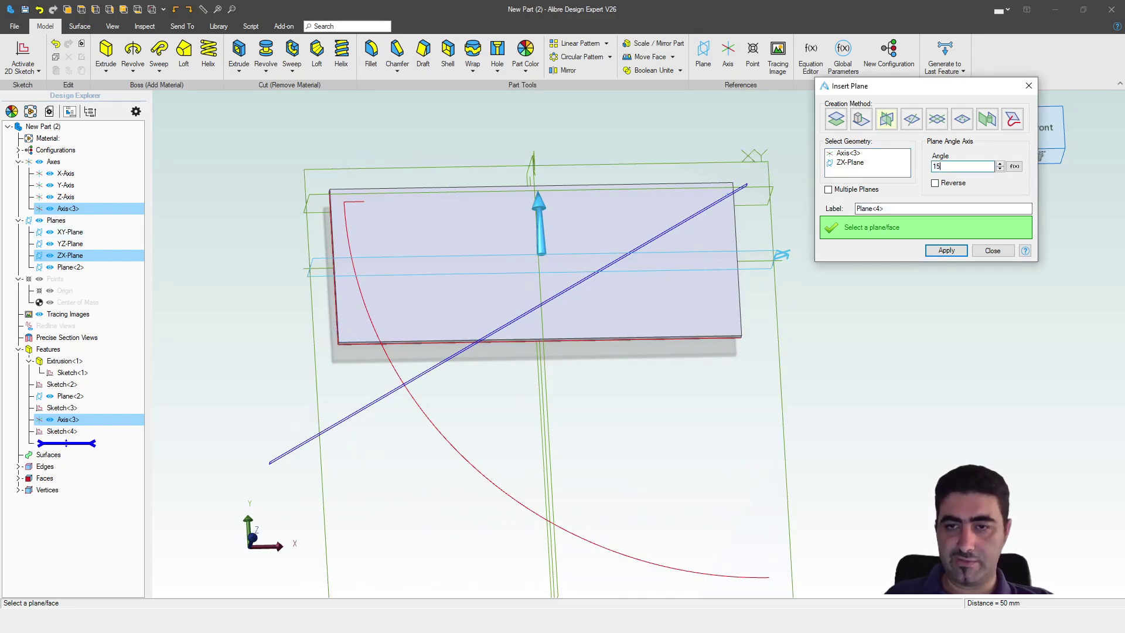
left_click(898, 209)
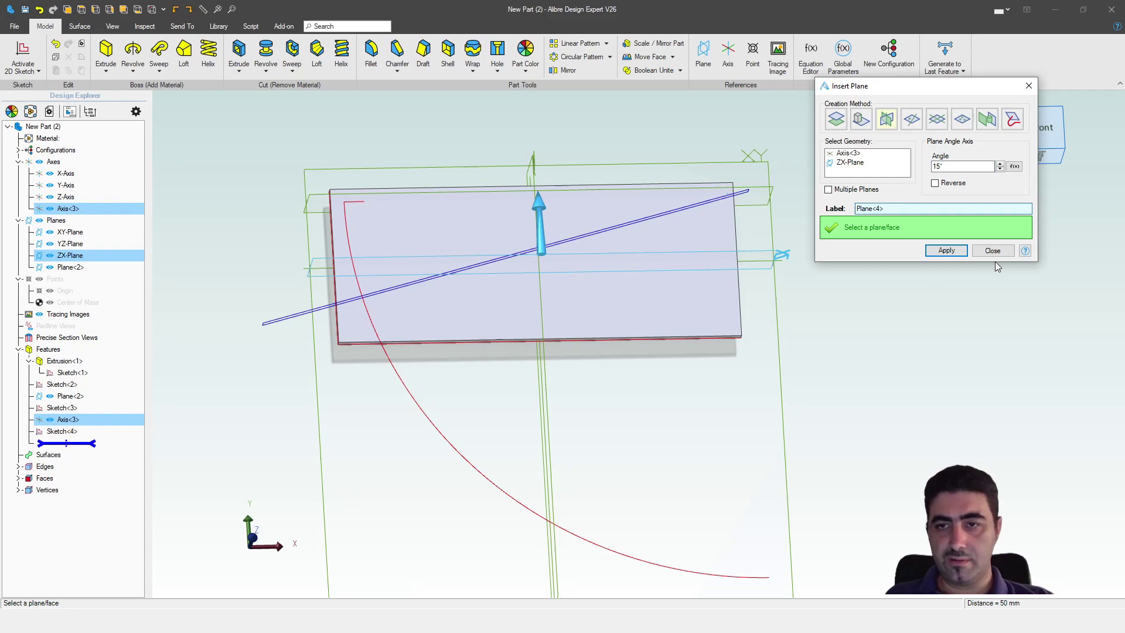
left_click(946, 250)
left_click(992, 251)
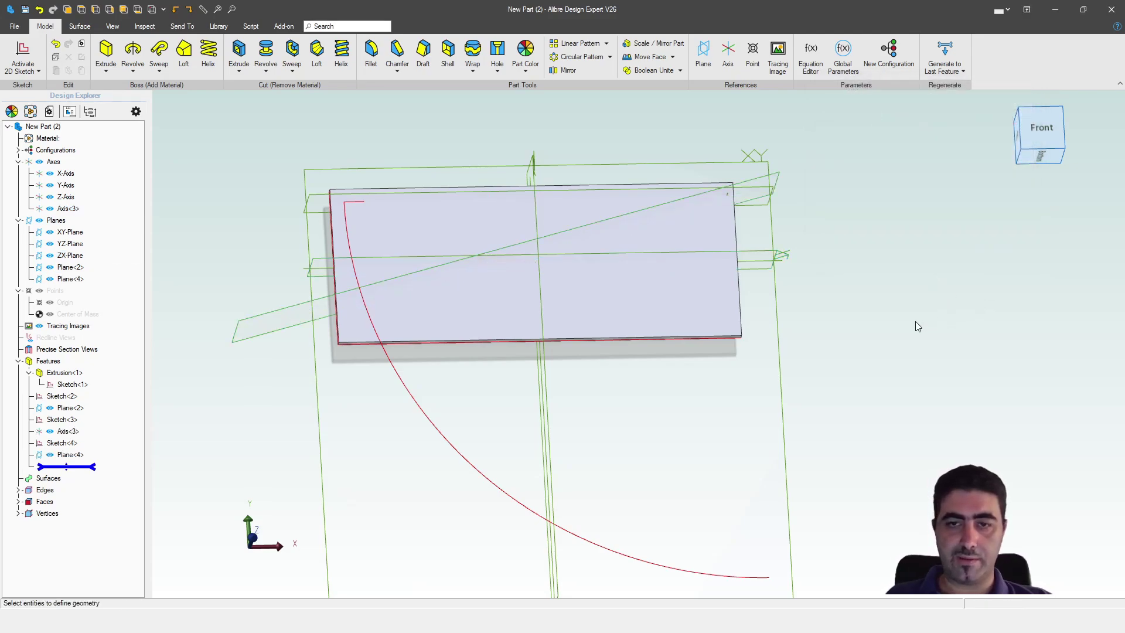
Hide the reference planes and axes, and set up a sweep cut of the 15 mm wide profile sketch along the arc sketch.
key("ctrl+shift+h")
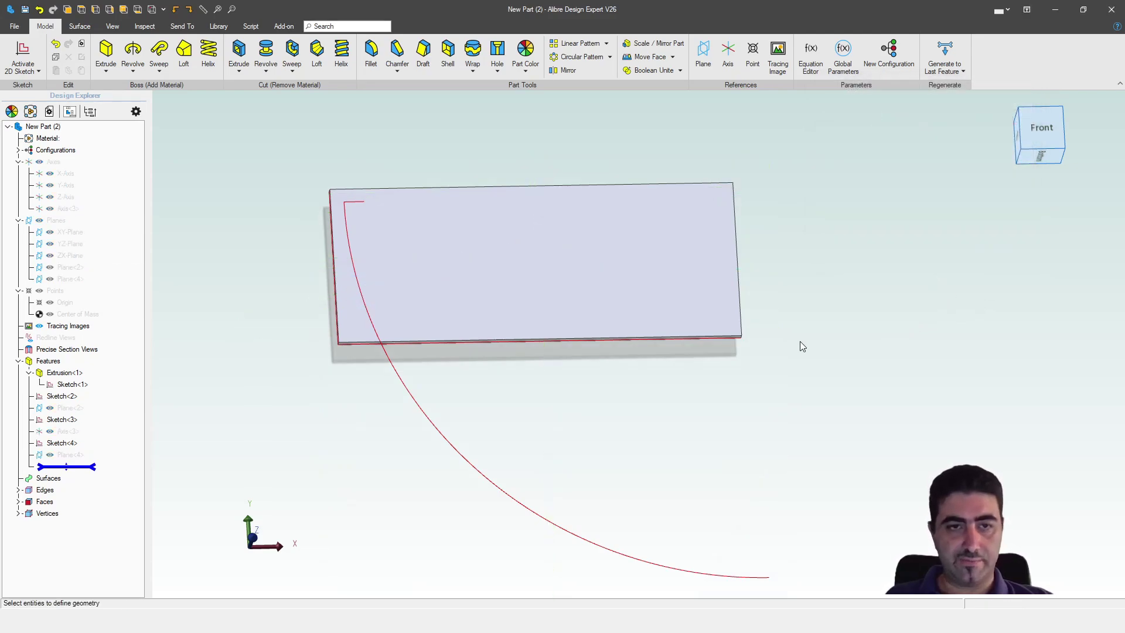
middle_click_drag(404, 205, 346, 240)
left_click(292, 69)
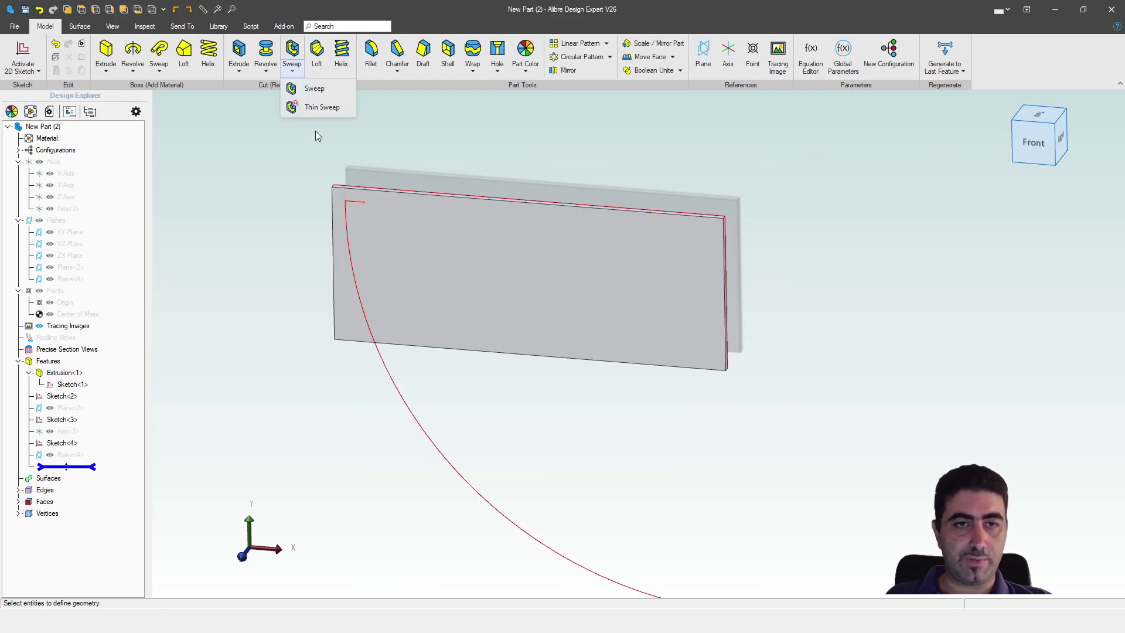
left_click(313, 89)
scroll(282, 149, "up", 3)
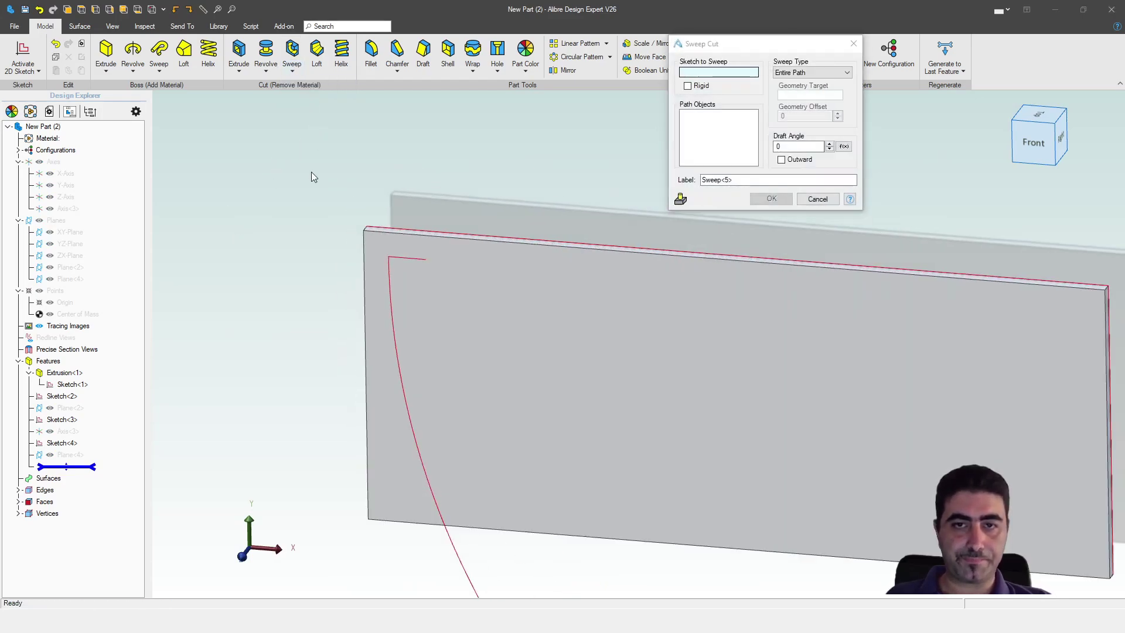
middle_click_drag(311, 177, 246, 290)
left_click(77, 421)
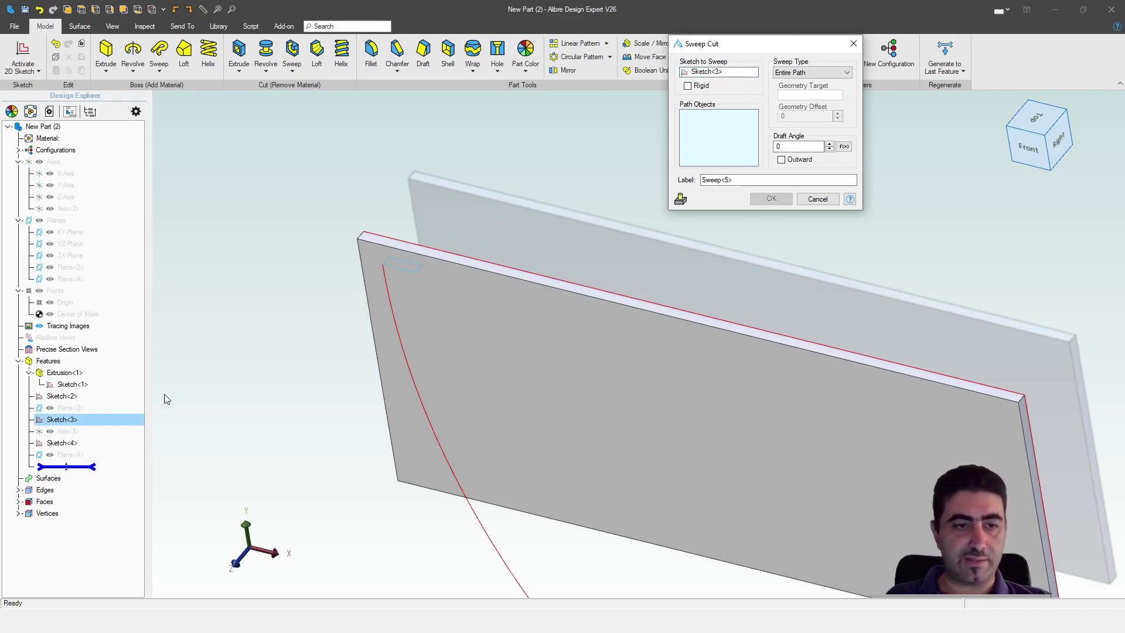
left_click(393, 326)
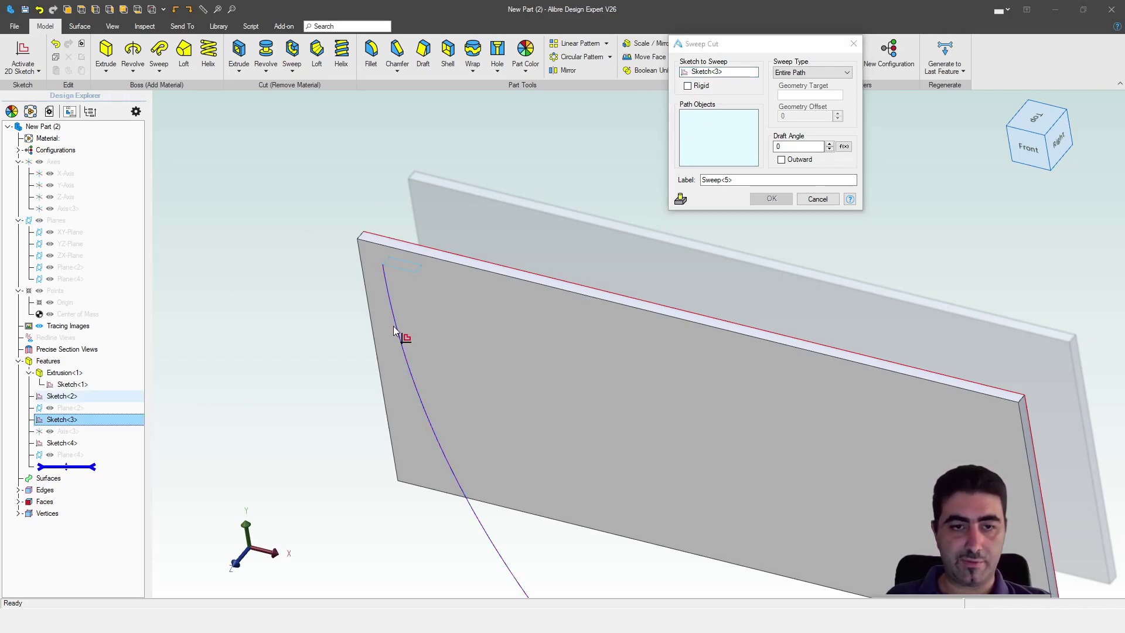
mouse_move(339, 293)
middle_mouse_down()
mouse_move(340, 270)
mouse_move(348, 298)
mouse_move(385, 231)
mouse_move(342, 287)
middle_mouse_up()
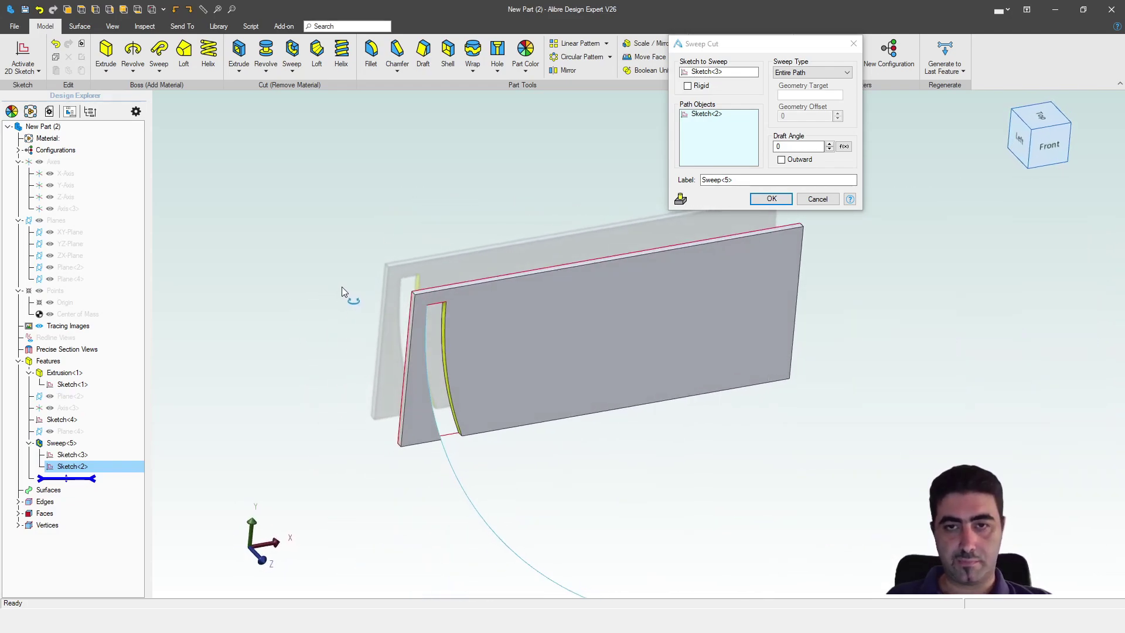
Limit the sweep cut to geometry, ending at the 15° angled plane, and create the cut.
left_click(825, 73)
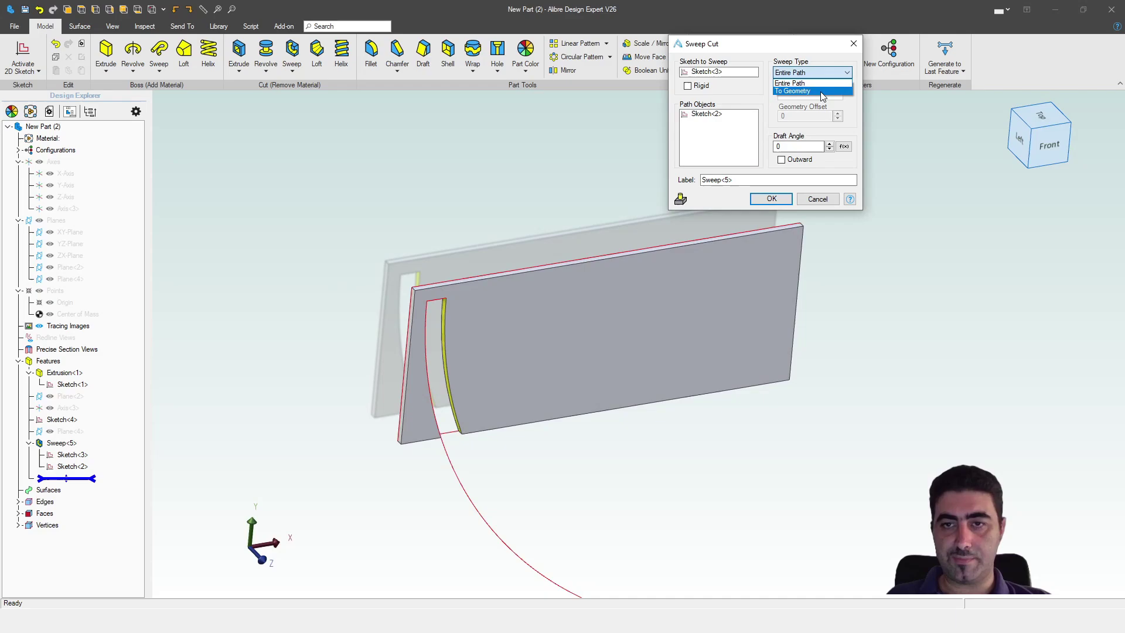
left_click(823, 92)
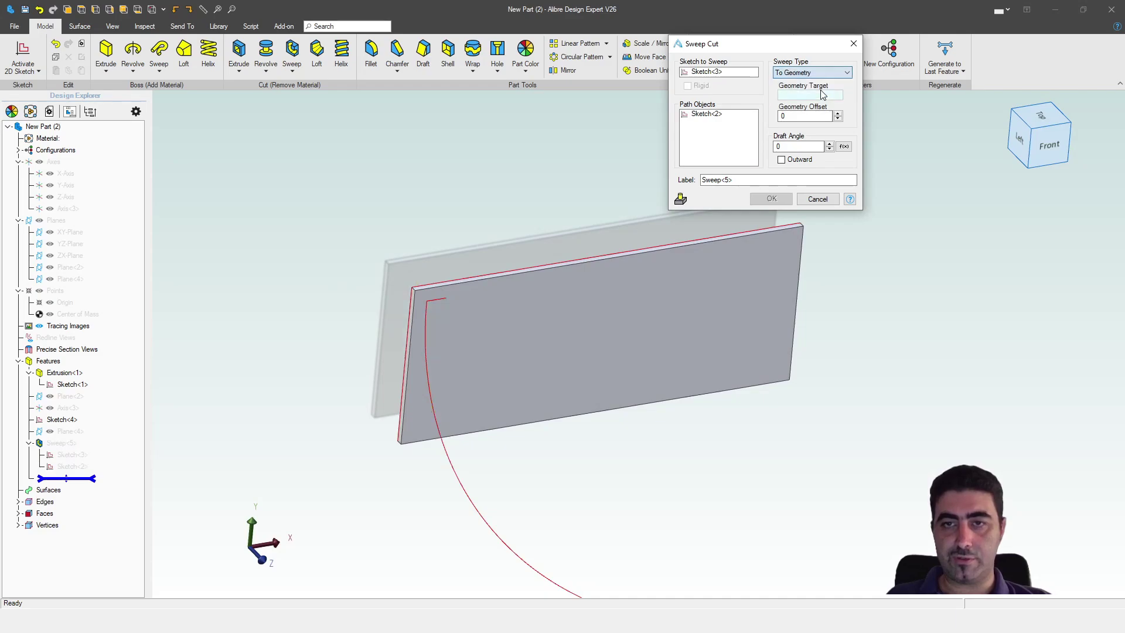
left_click(88, 435)
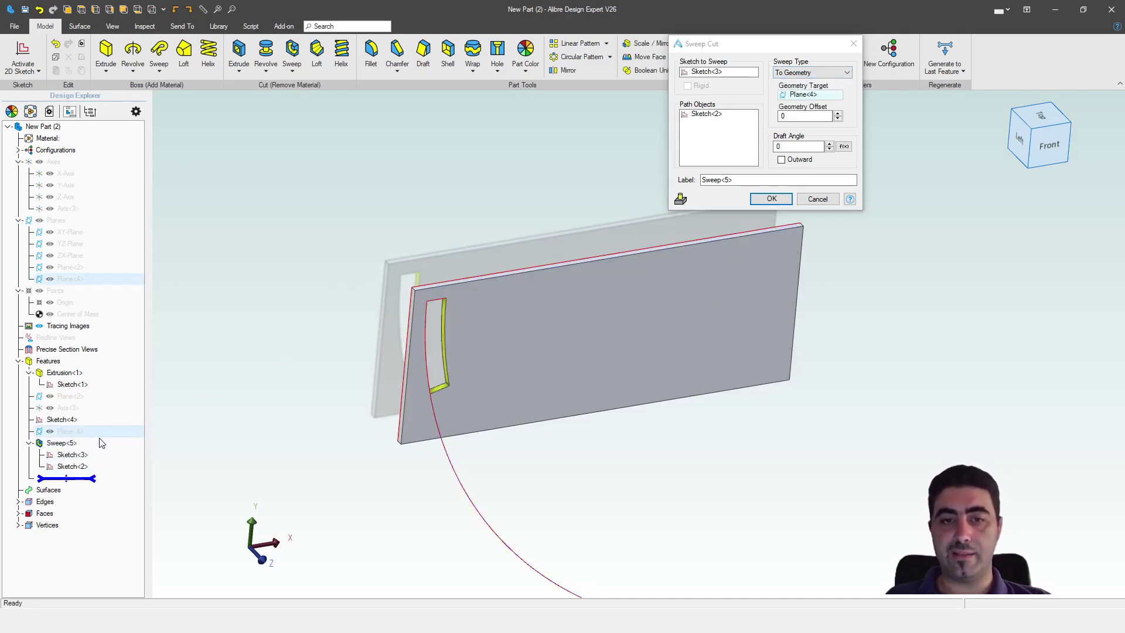
left_click(783, 201)
left_click(846, 299)
Set up a linear pattern of the curved sweep cut along the plate's upper 300 mm edge.
mouse_move(302, 384)
middle_mouse_down()
mouse_move(287, 360)
mouse_move(304, 386)
middle_mouse_up()
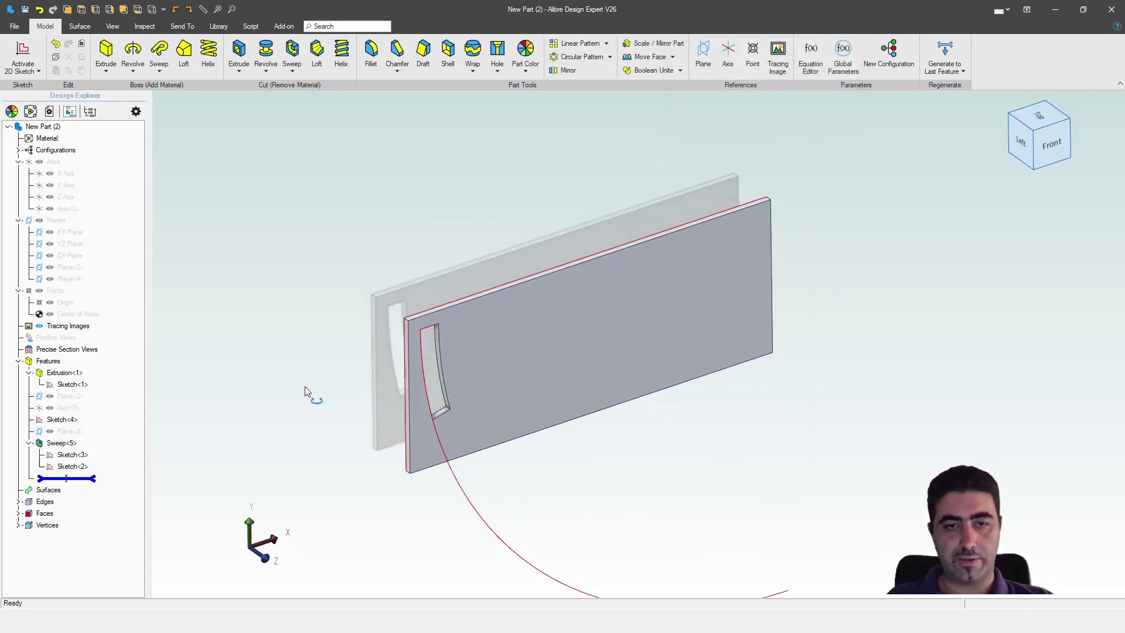
mouse_move(304, 387)
right_mouse_down()
mouse_move(300, 364)
mouse_move(298, 381)
right_mouse_up()
scroll(356, 314, "up", 3)
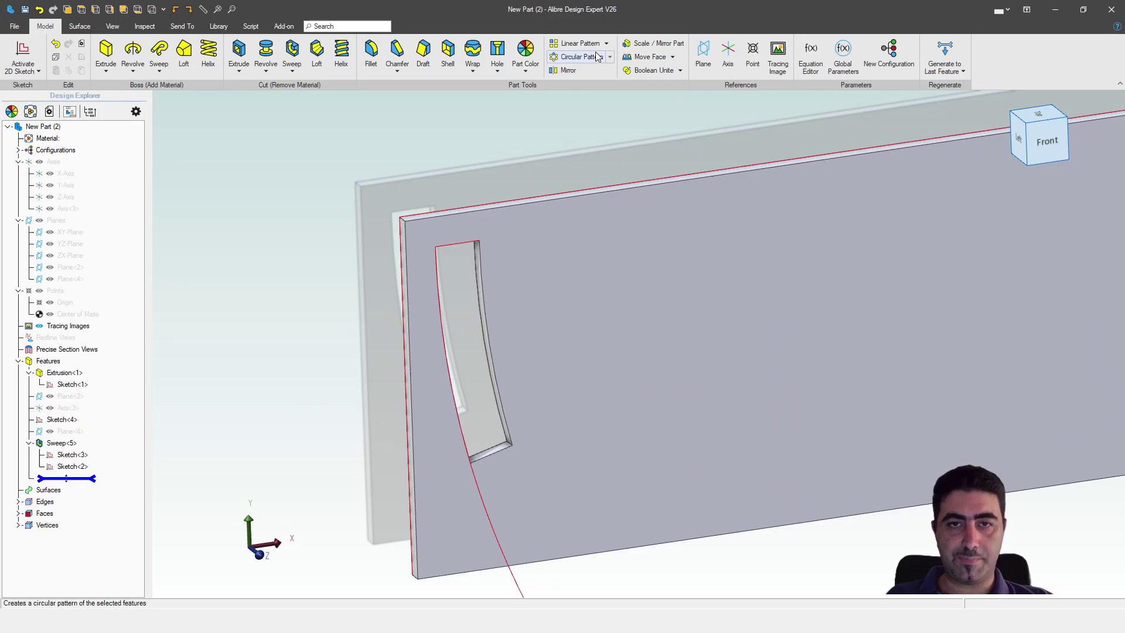
left_click(580, 43)
scroll(479, 270, "up", 2)
left_click(480, 269)
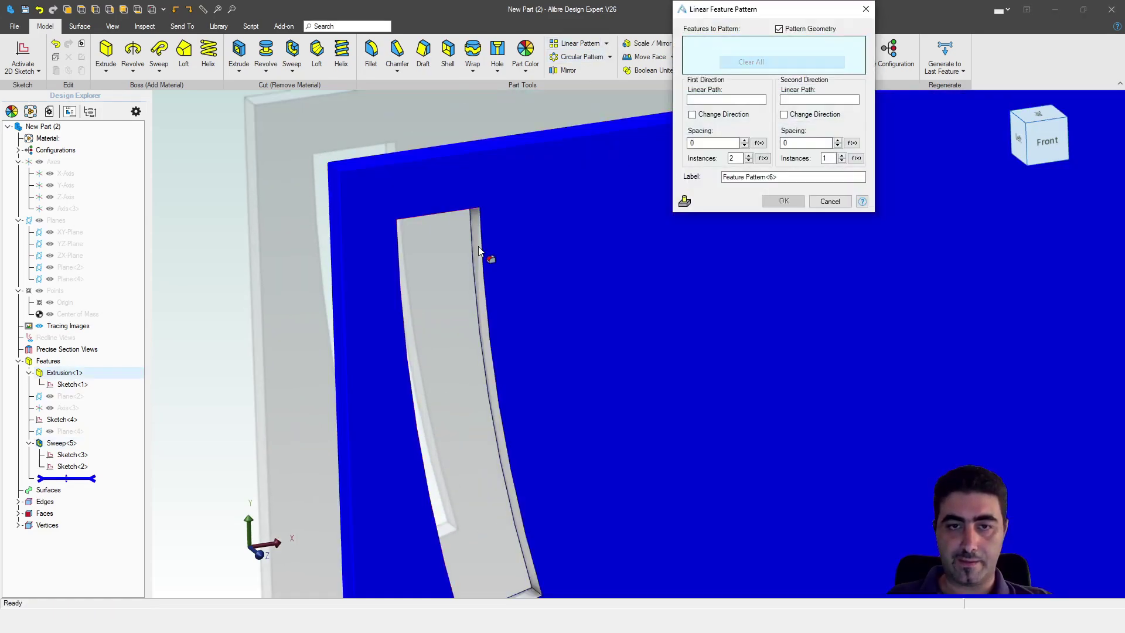
left_click(474, 258)
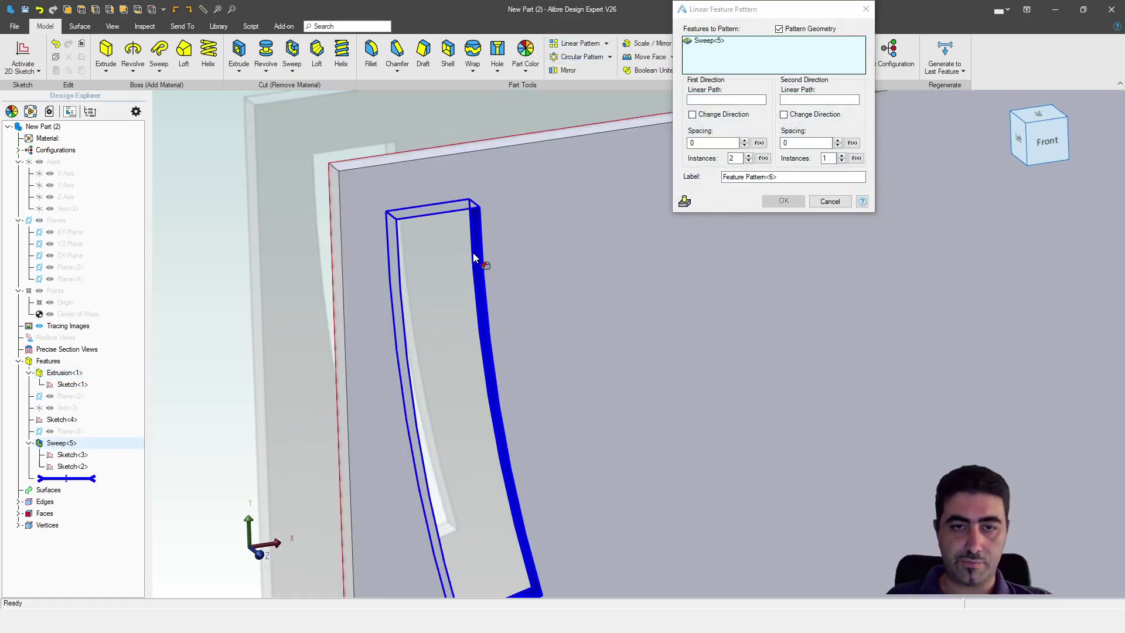
left_click(726, 100)
left_click(520, 146)
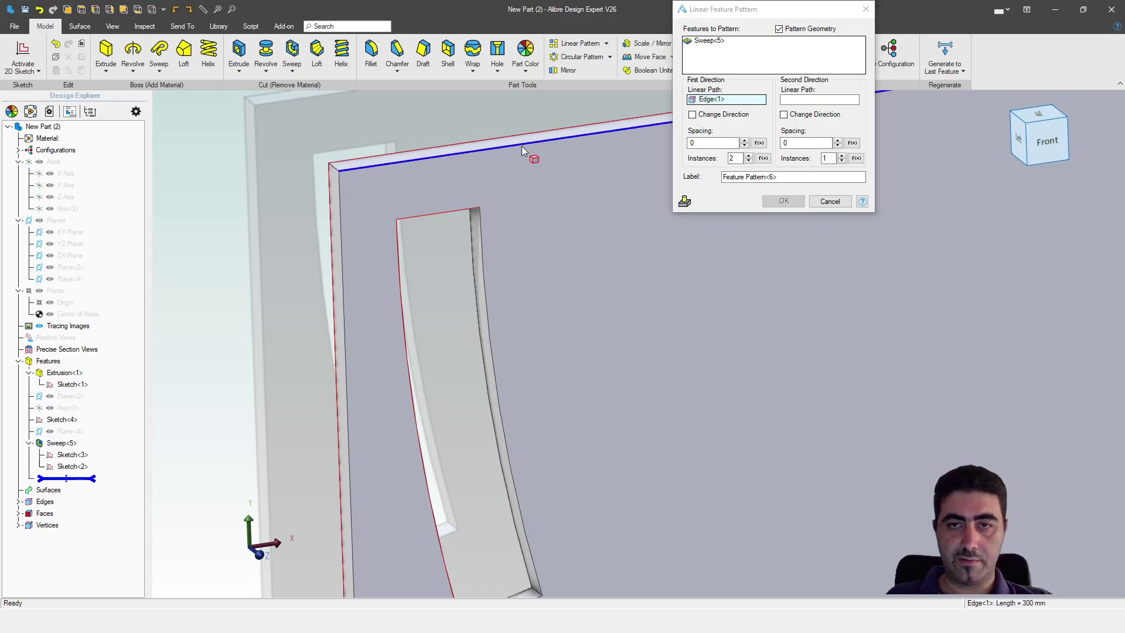
Set the pattern's first-direction spacing to the equation C1*(D1-D7-2*D4)/(C1^2-C1).
left_click(759, 143)
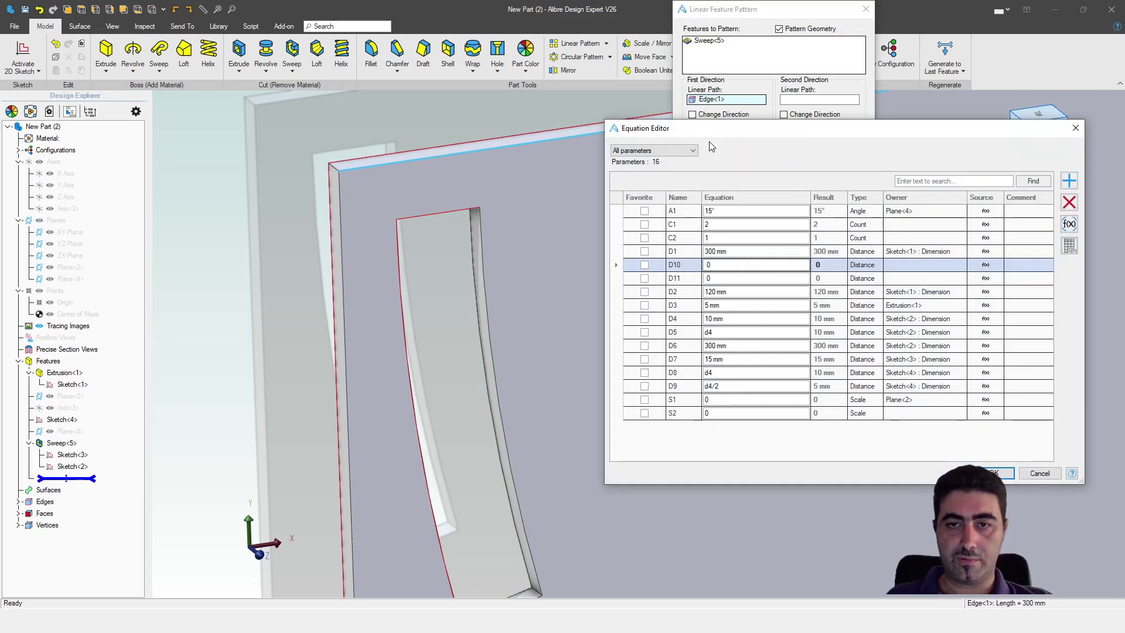
left_click(726, 264)
type("C1")
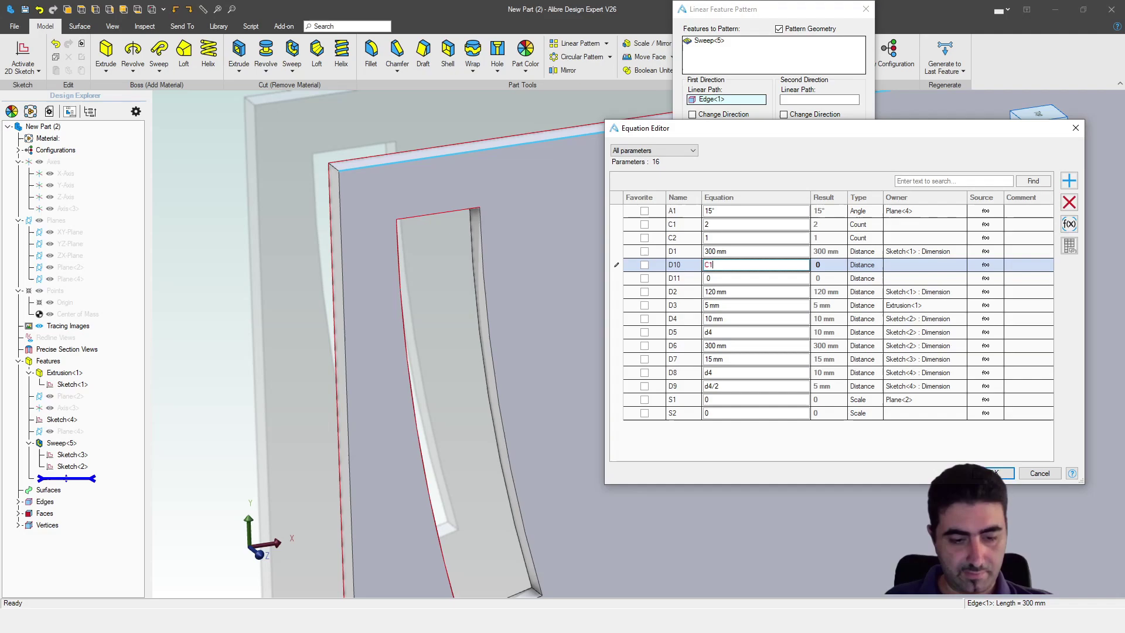
type("*(")
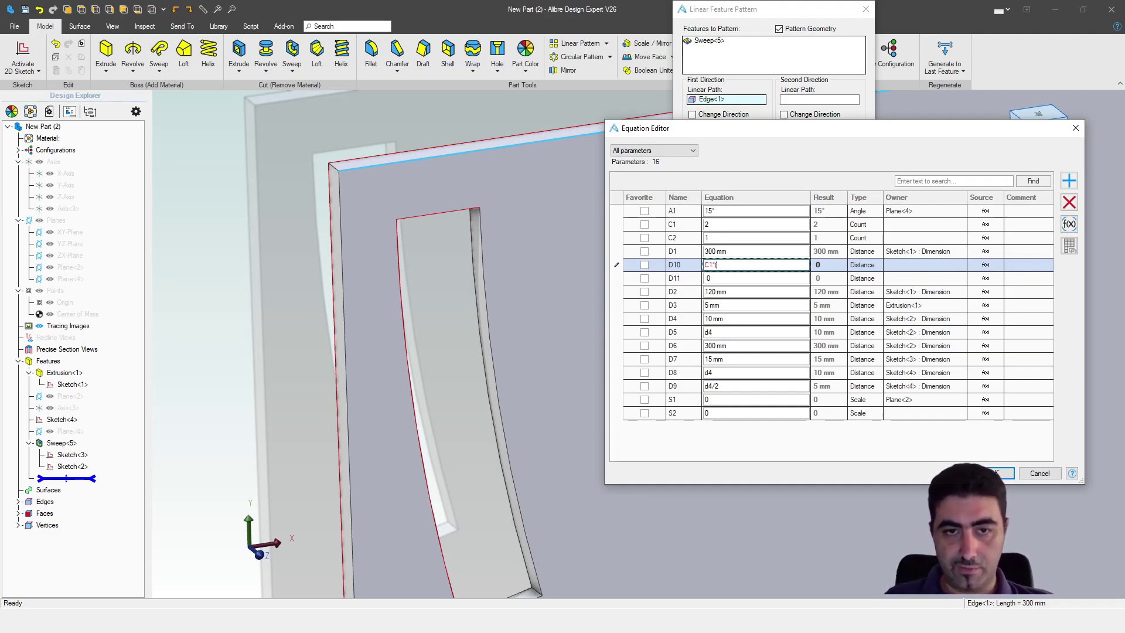
type("D1-")
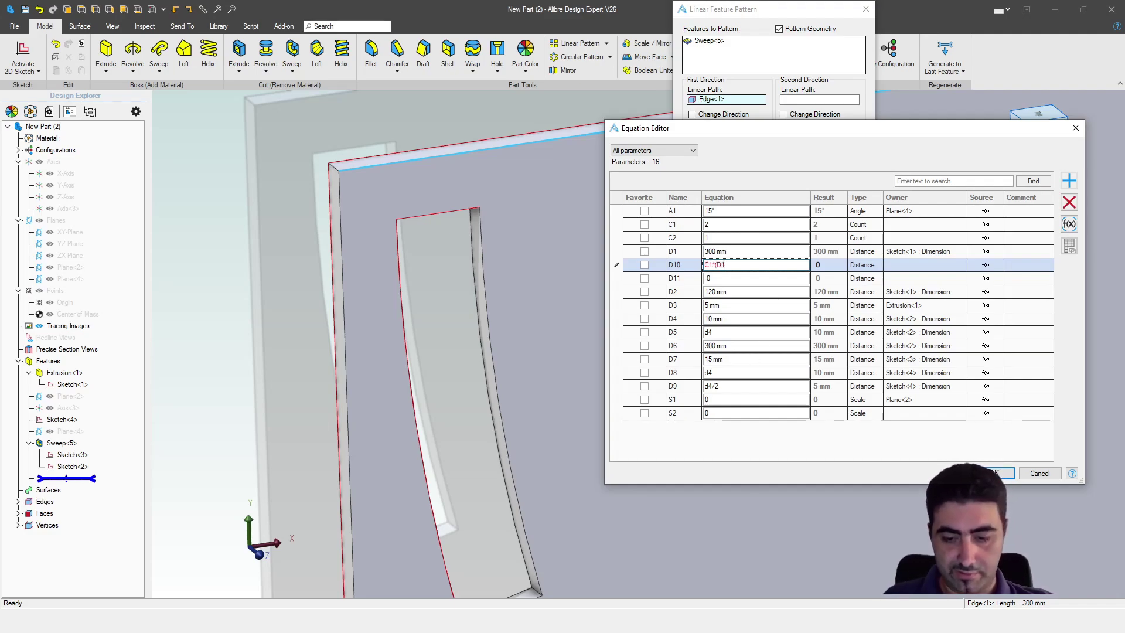
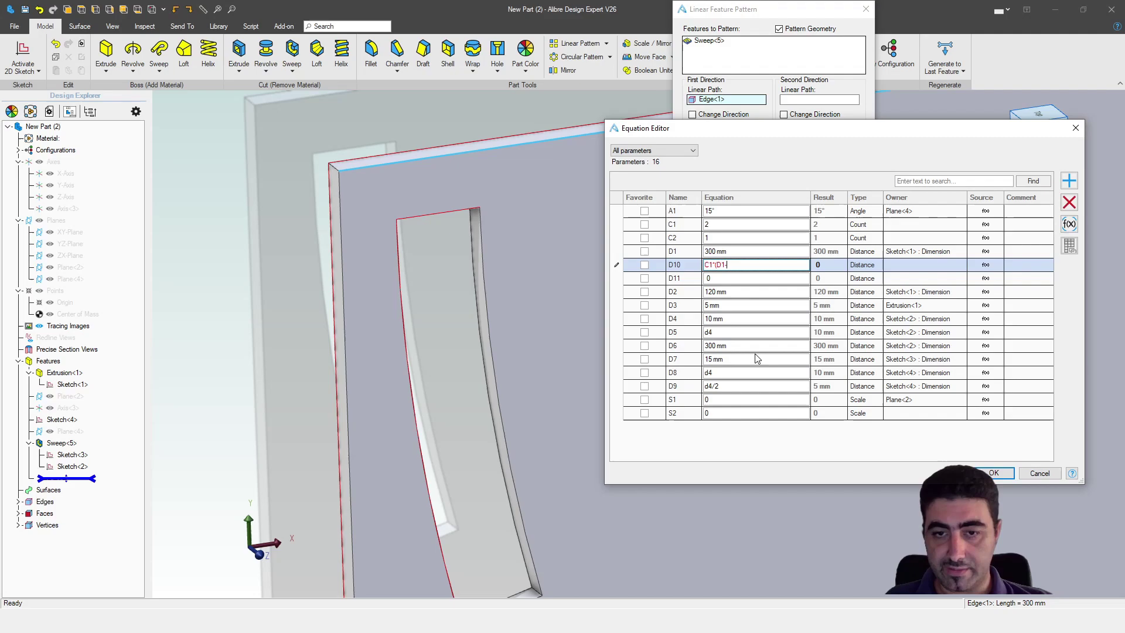
left_click(694, 359)
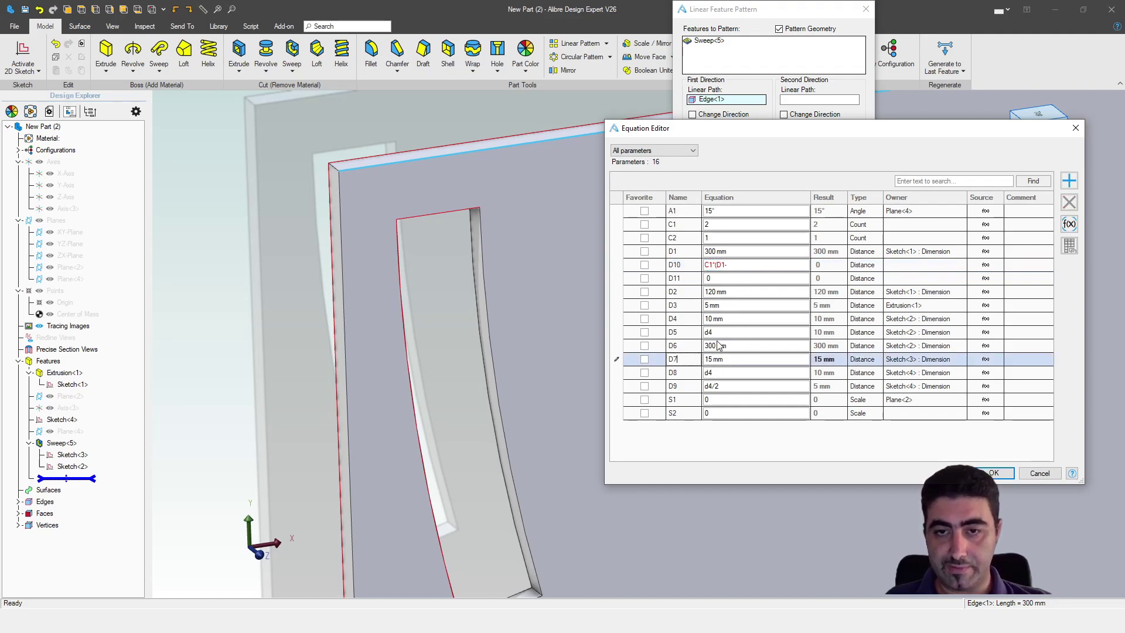
left_click(739, 267)
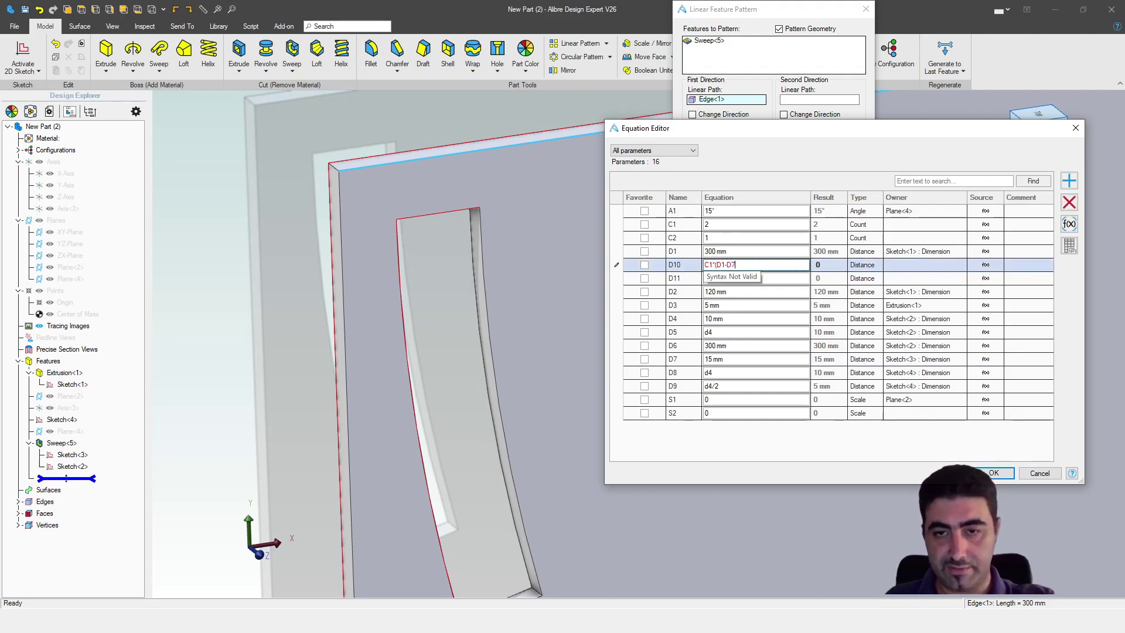
type("-2")
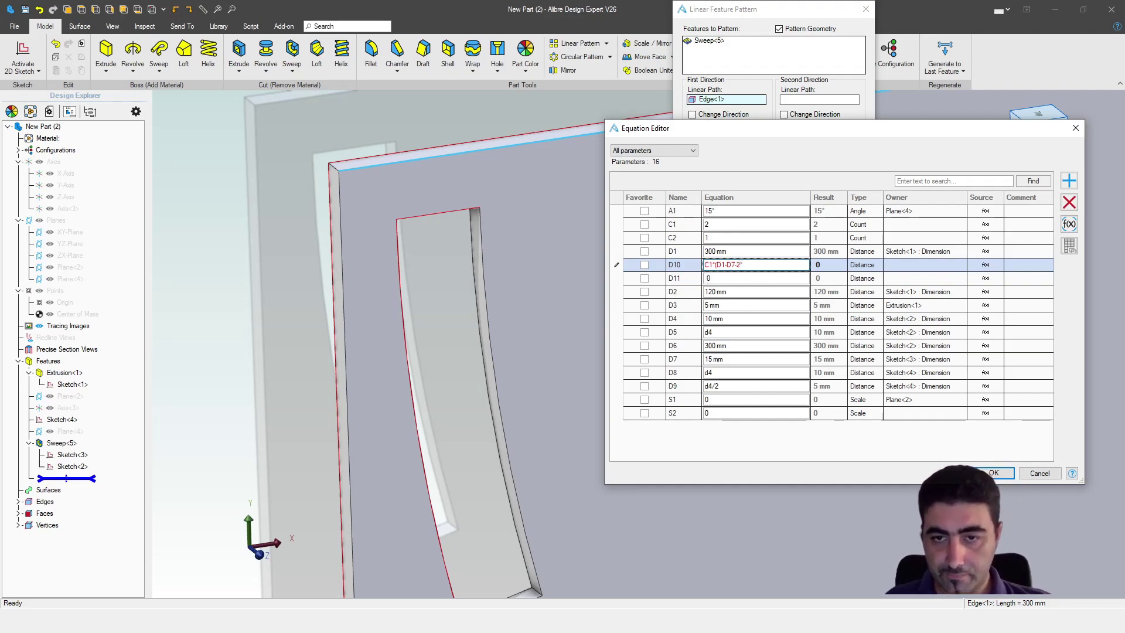
type("*")
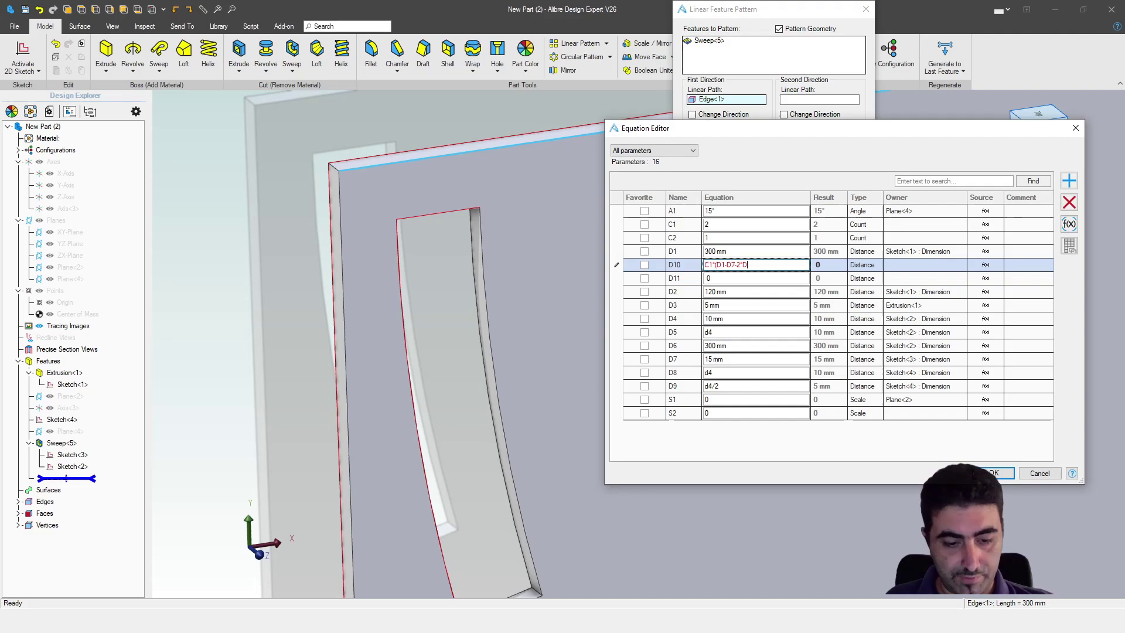
type("D4")
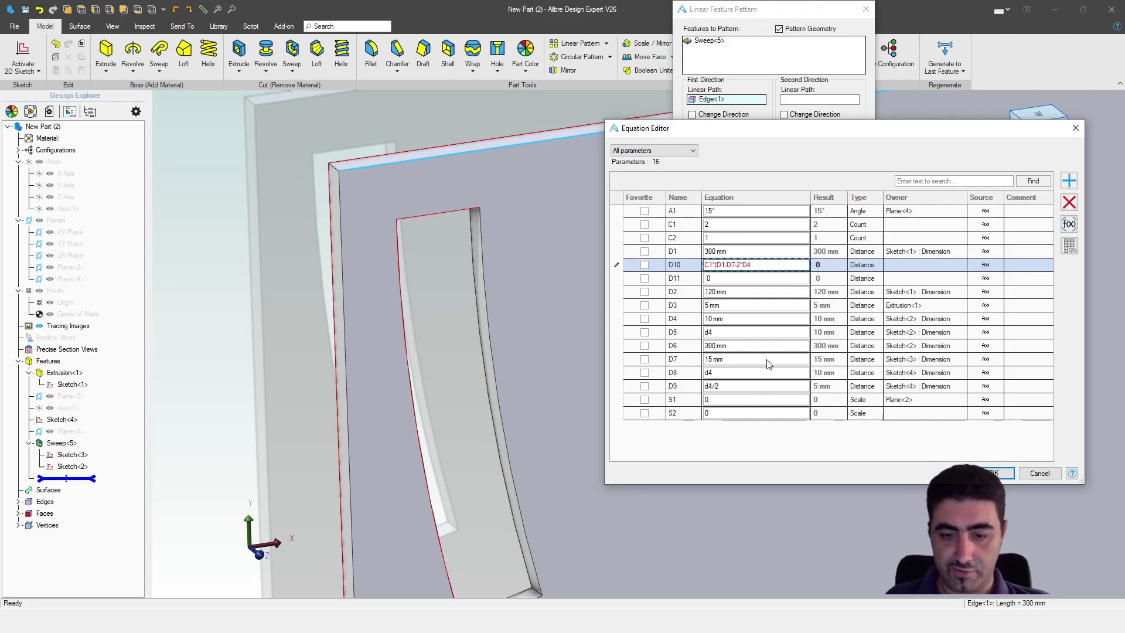
type(")/(C")
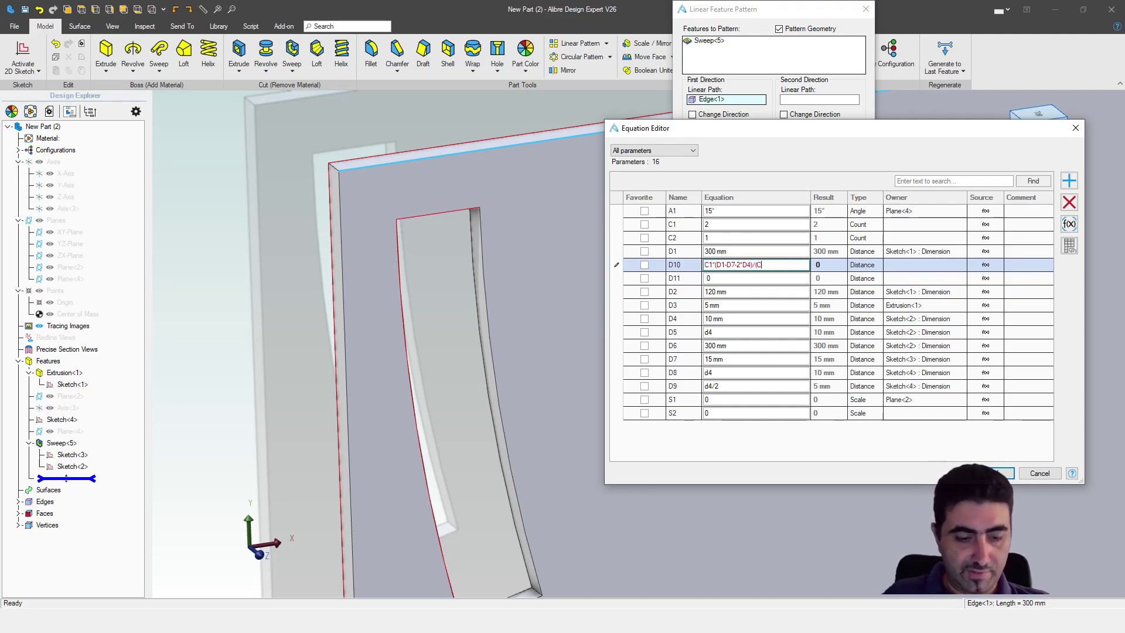
type("1^2-C1")
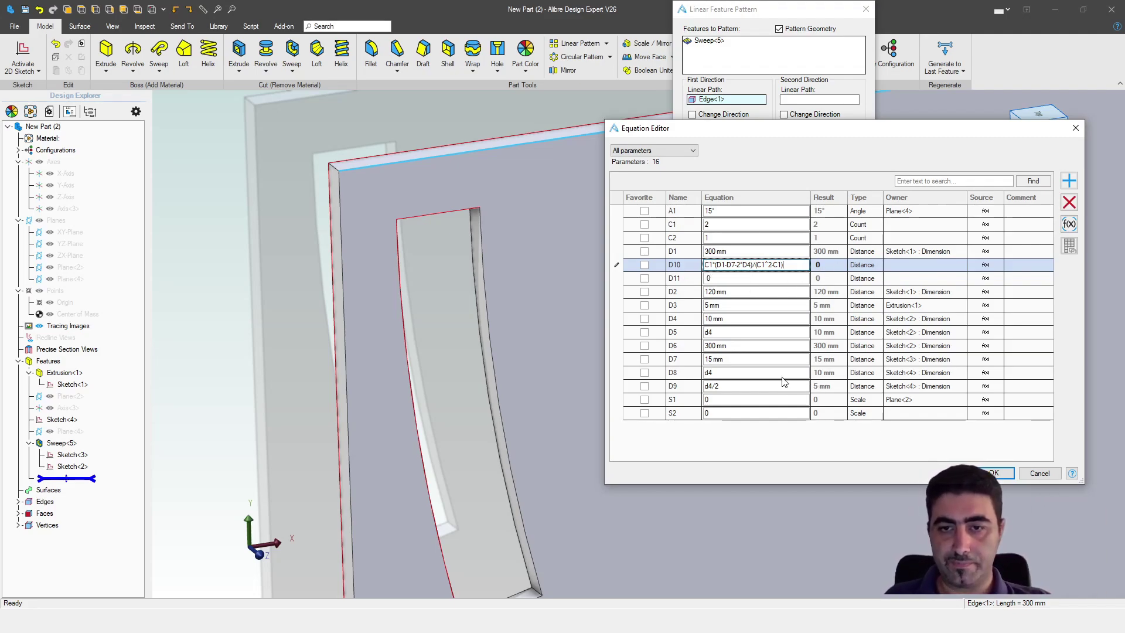
left_click(987, 470)
Set the first direction to 16 instances and create the linear pattern of curved slots.
scroll(466, 287, "down", 5)
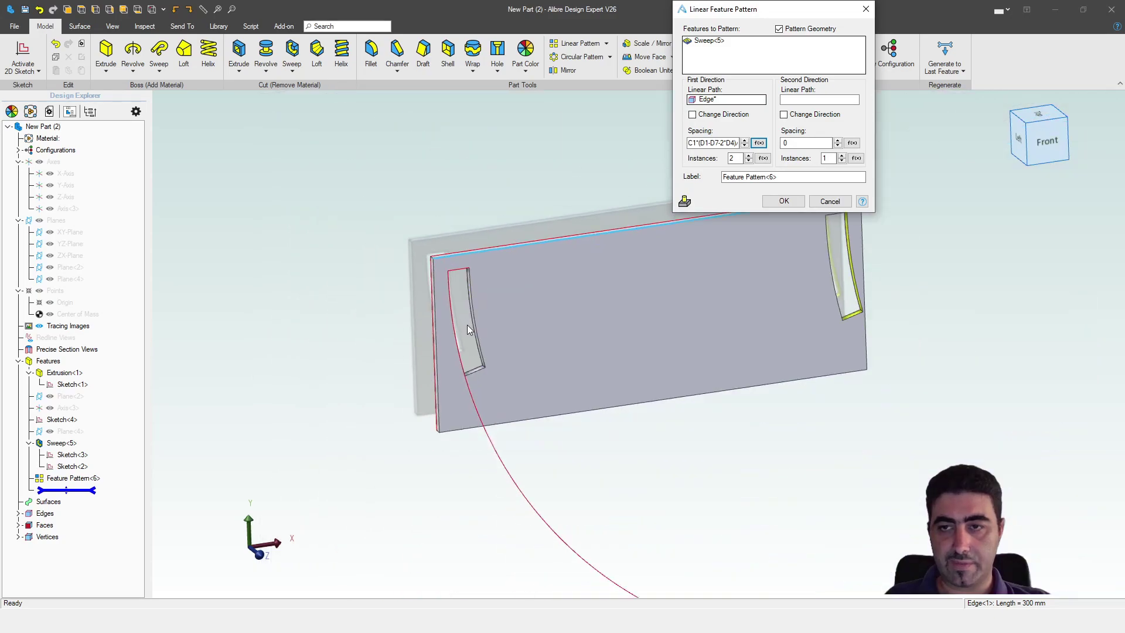
scroll(432, 352, "down", 3)
middle_click_drag(670, 392, 631, 343)
scroll(621, 293, "up", 4)
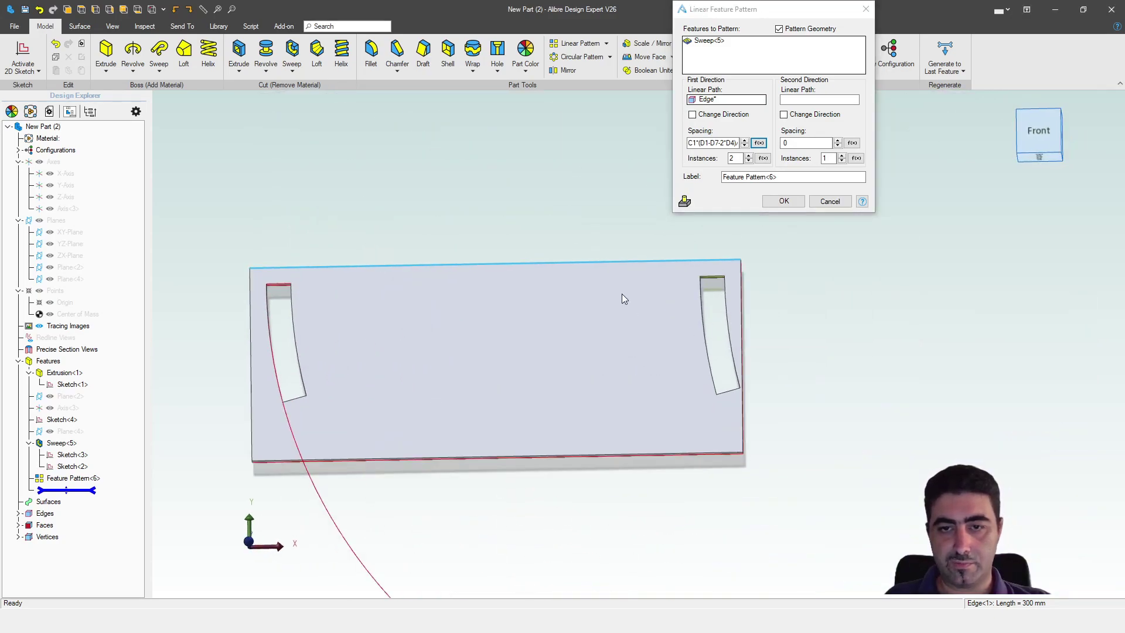
middle_click_drag(620, 293, 646, 337)
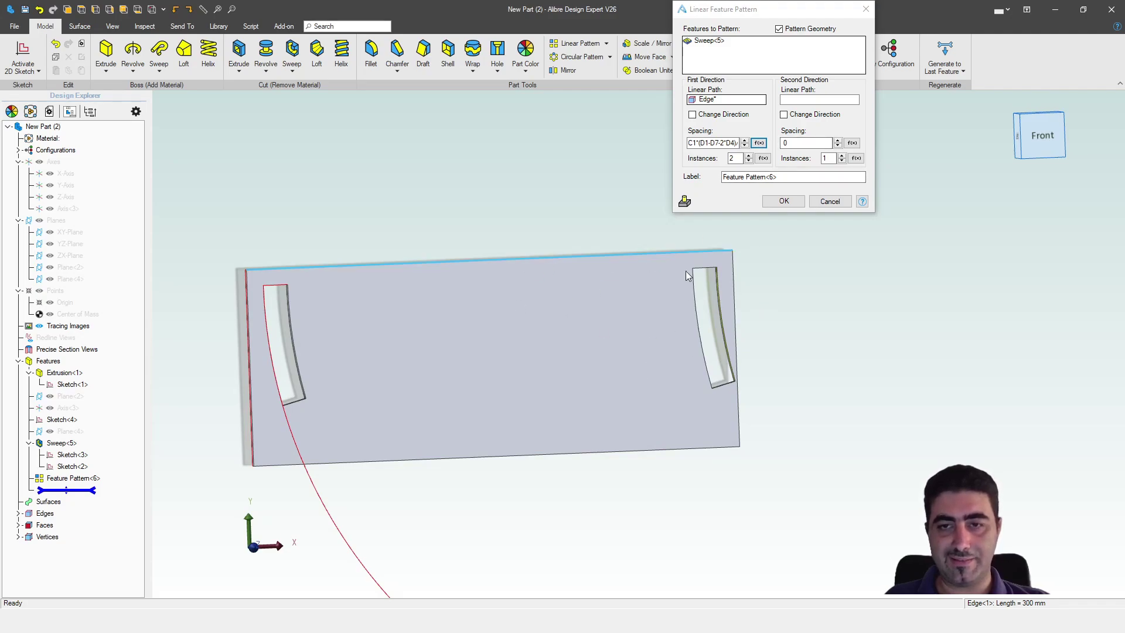
left_click(749, 155)
left_click(749, 156)
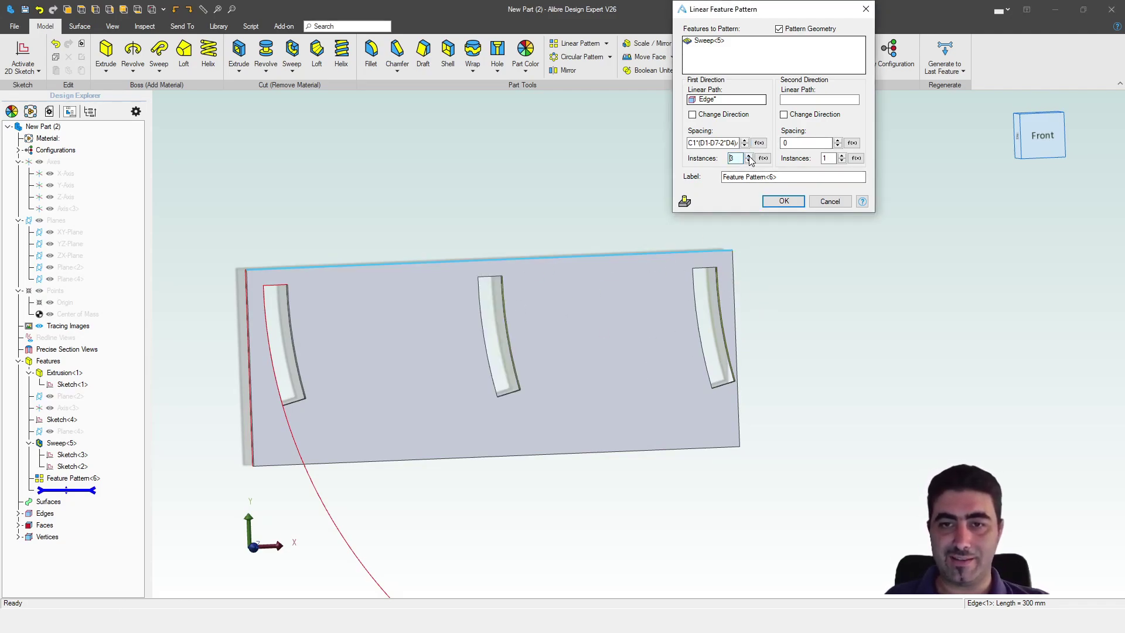
left_click(749, 155)
left_click(749, 156)
left_click(749, 156)
left_click(749, 155)
left_click(749, 156)
left_click(749, 156)
left_click(750, 156)
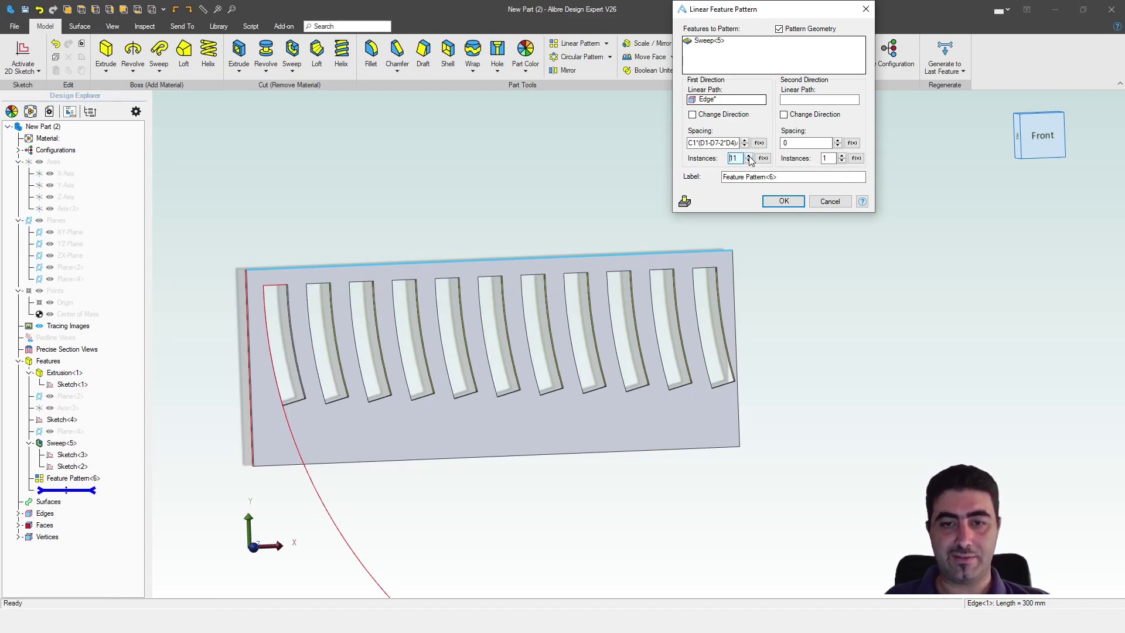
left_click(749, 156)
left_click(749, 156)
left_click(749, 156)
left_click(749, 160)
left_click(749, 160)
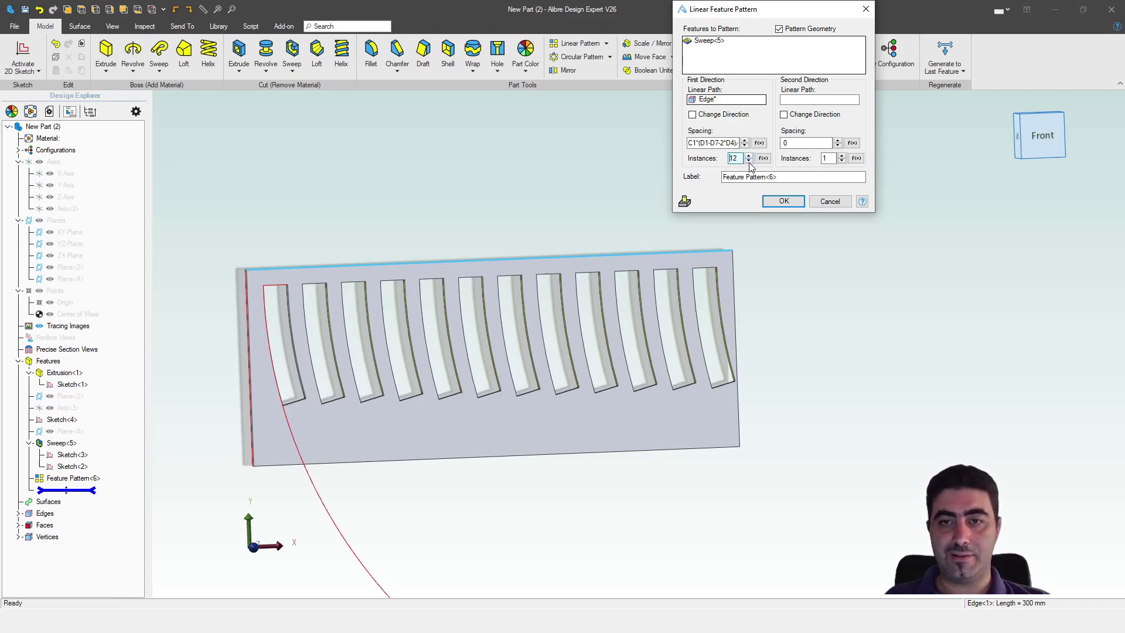
left_click(749, 160)
left_click(747, 156)
left_click(748, 156)
left_click(748, 156)
left_click(747, 156)
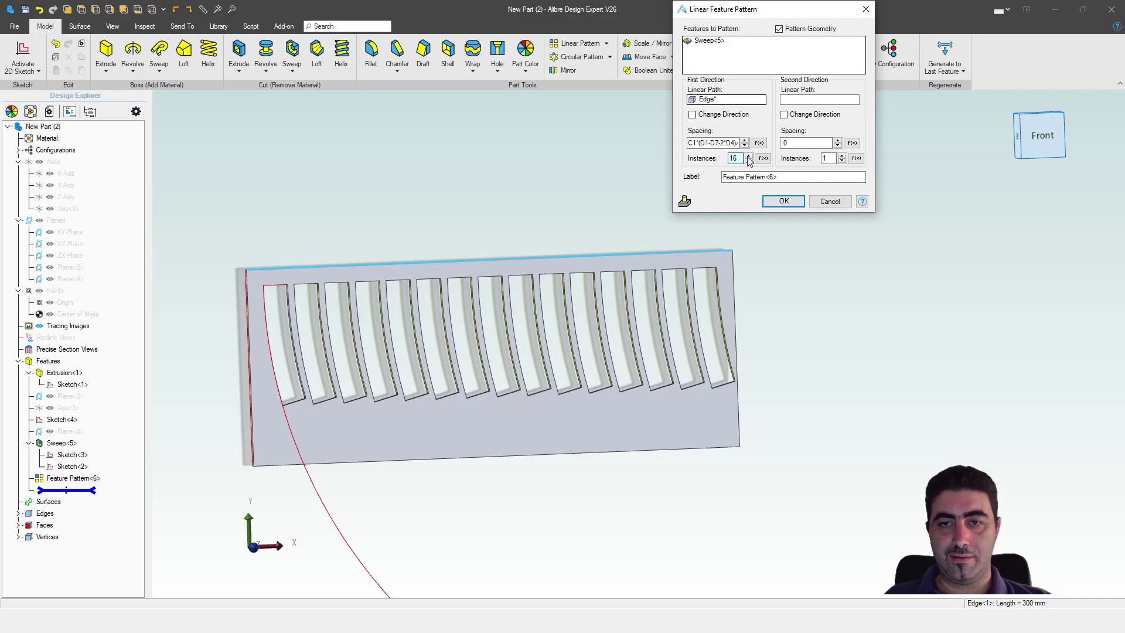
left_click(747, 156)
left_click(782, 201)
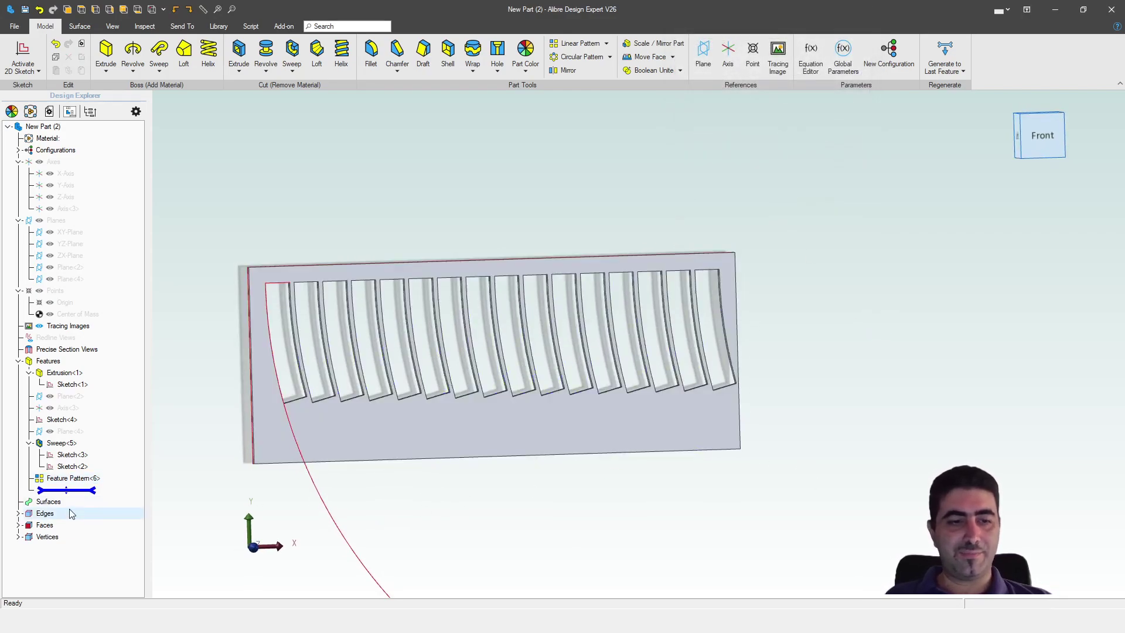
middle_click_drag(352, 484, 514, 466)
scroll(703, 469, "up", 2)
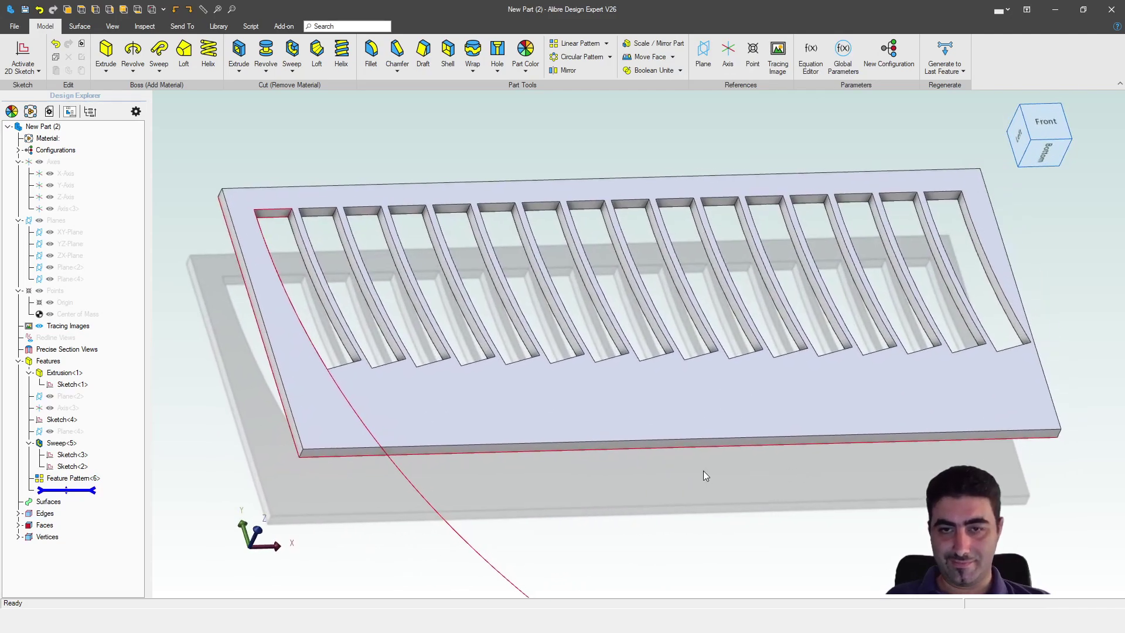
Edit the linear slot pattern to turn off Pattern Geometry, and apply the change.
right_click(116, 479)
left_click(140, 483)
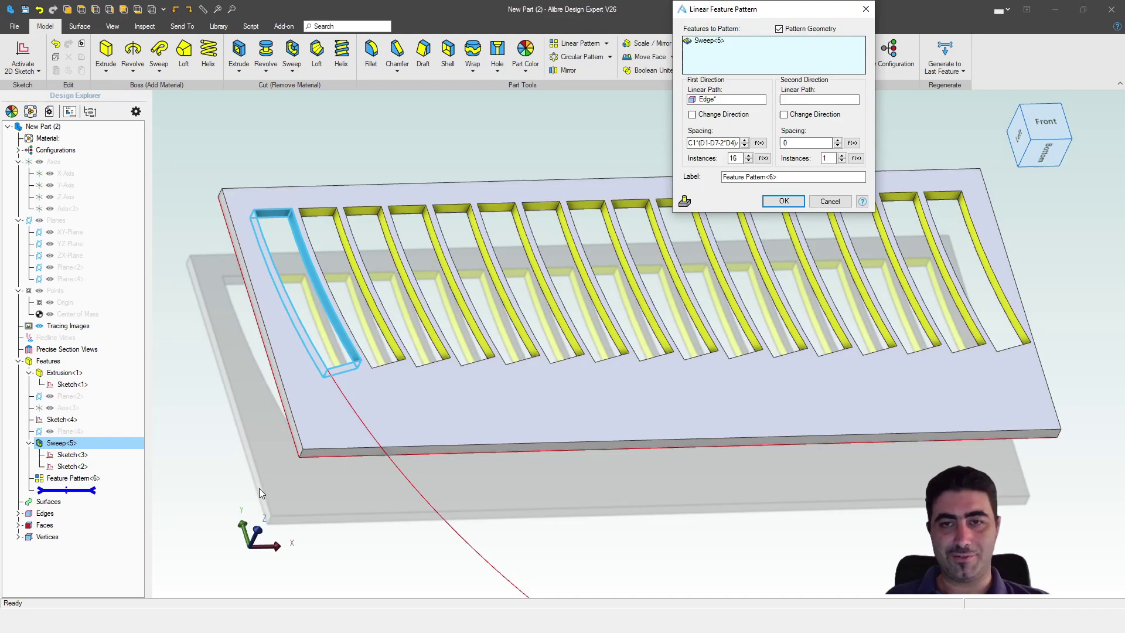
left_click(779, 29)
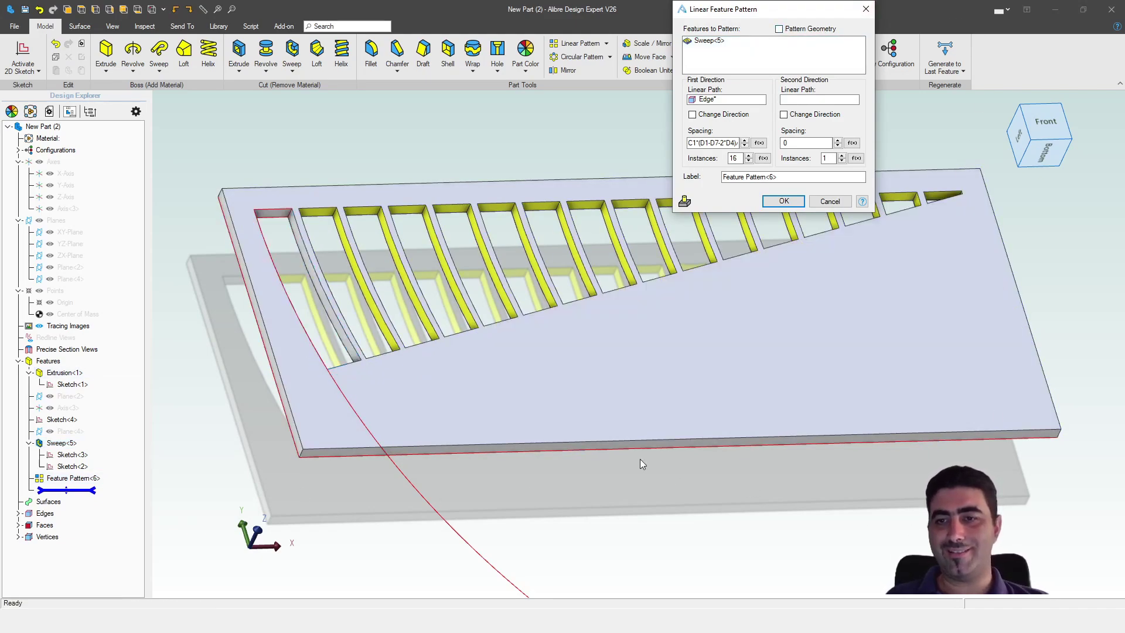
scroll(519, 494, "down", 4)
middle_click_drag(543, 231, 519, 259)
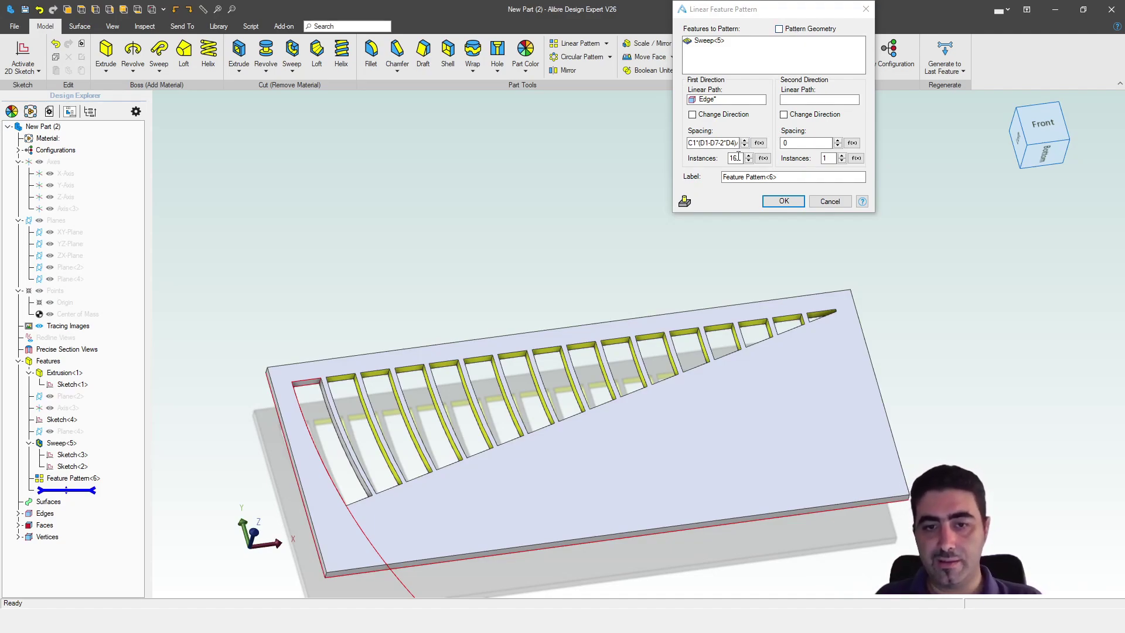
left_click(783, 201)
left_click(715, 230)
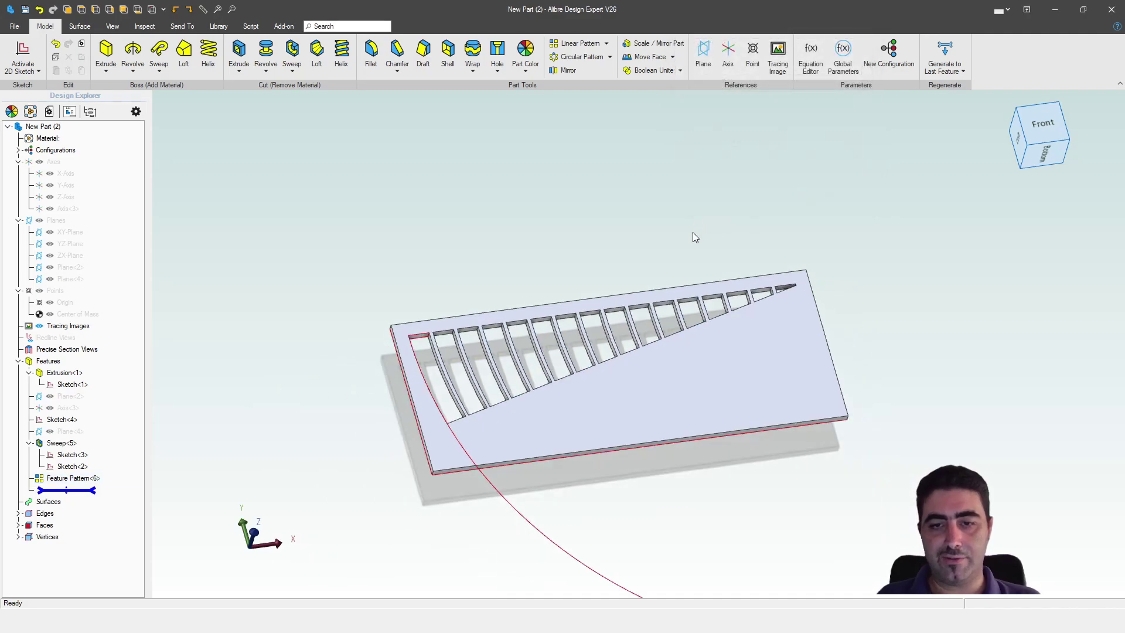
Edit the sweep cut's 15 mm profile sketch and delete the vertical constraints on the rectangle's two short sides.
middle_click_drag(692, 232, 655, 265)
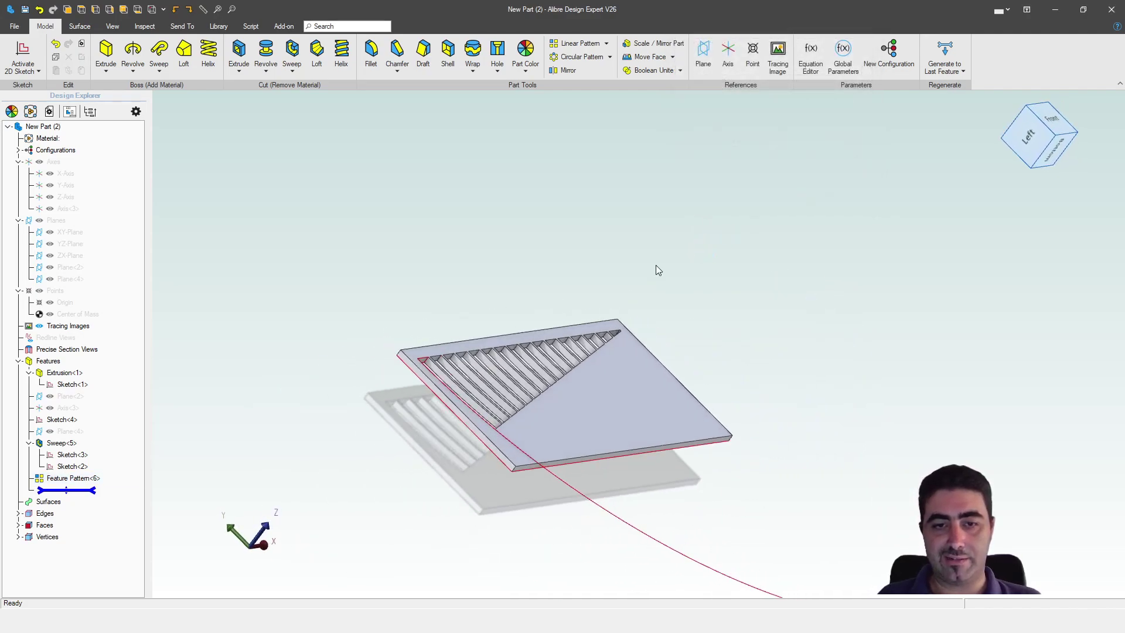
scroll(409, 409, "up", 4)
middle_click_drag(409, 409, 460, 398)
scroll(459, 397, "down", 2)
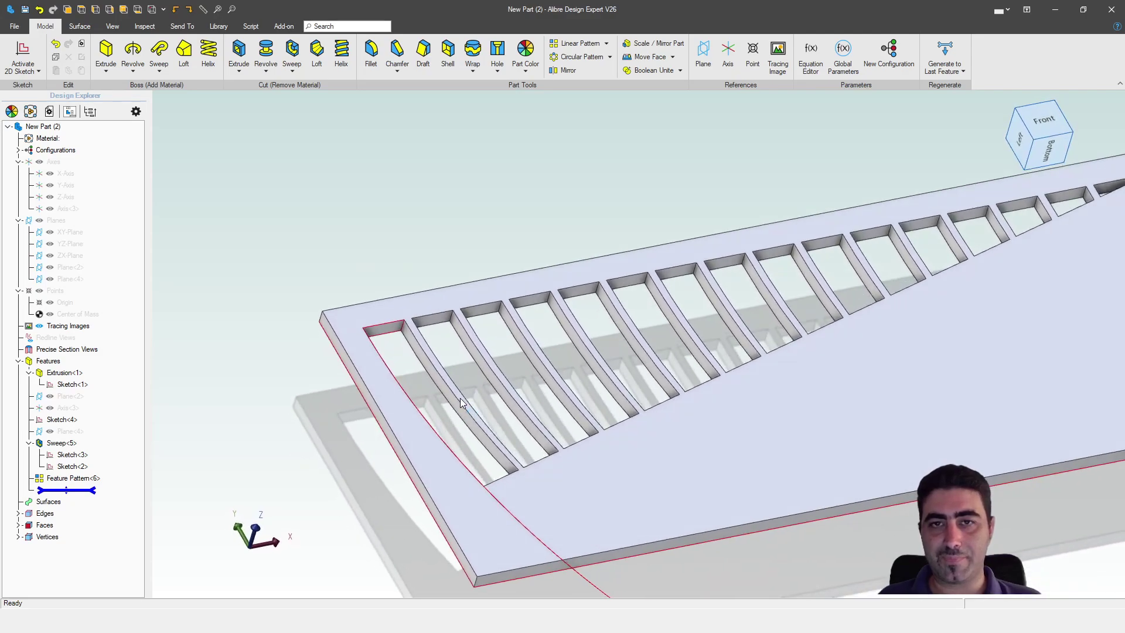
scroll(341, 322, "down", 2)
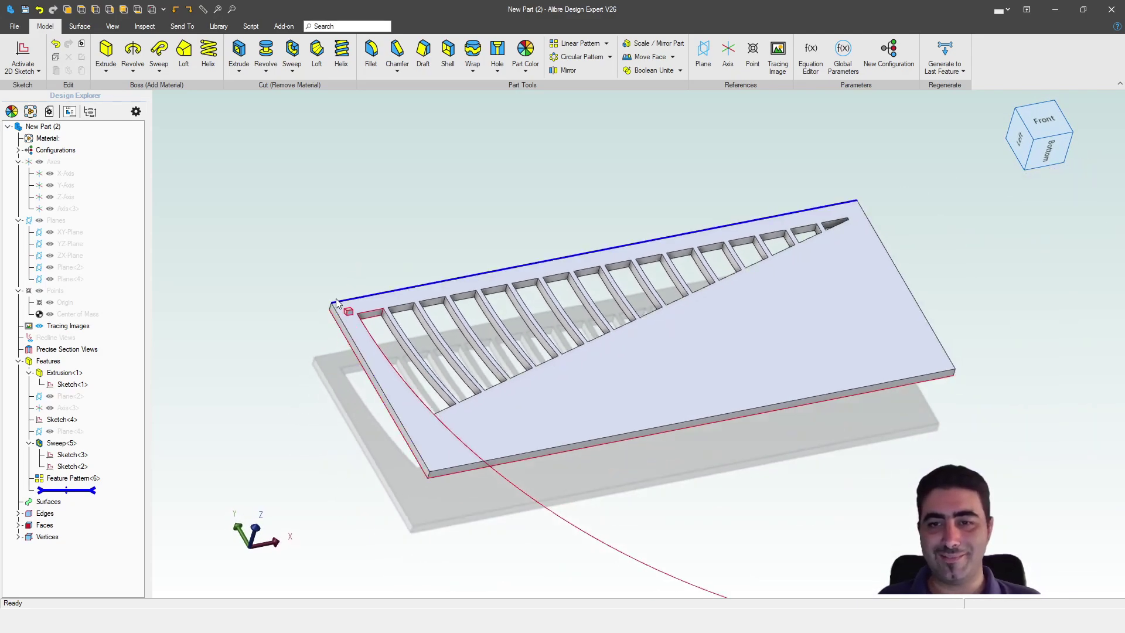
middle_click_drag(336, 262, 337, 262)
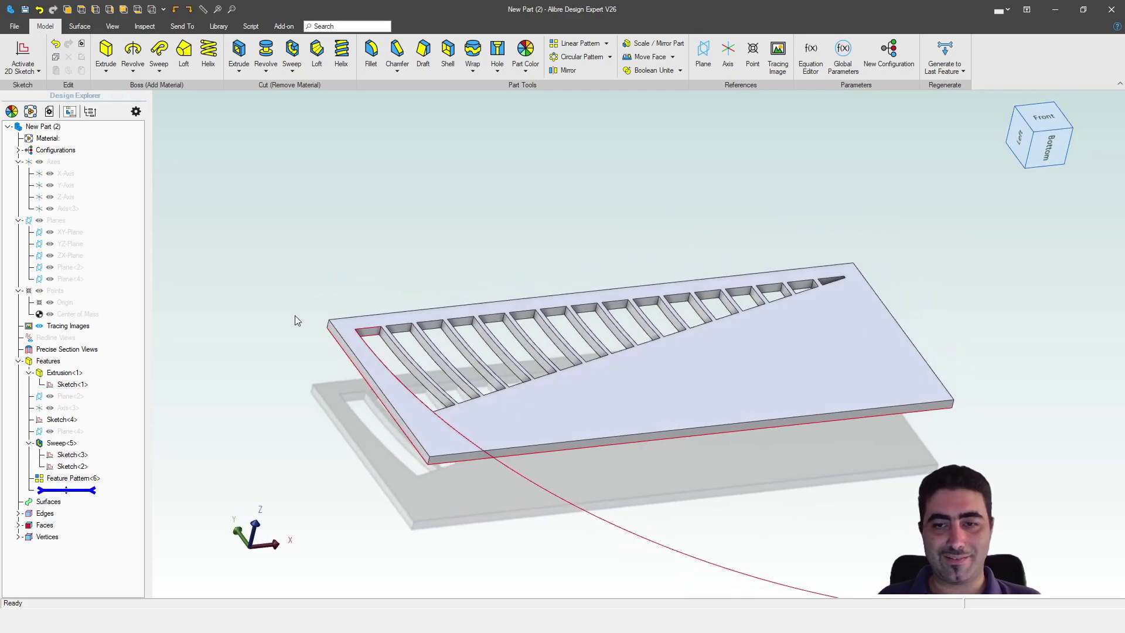
right_click(95, 458)
left_click(138, 465)
scroll(193, 319, "up", 5)
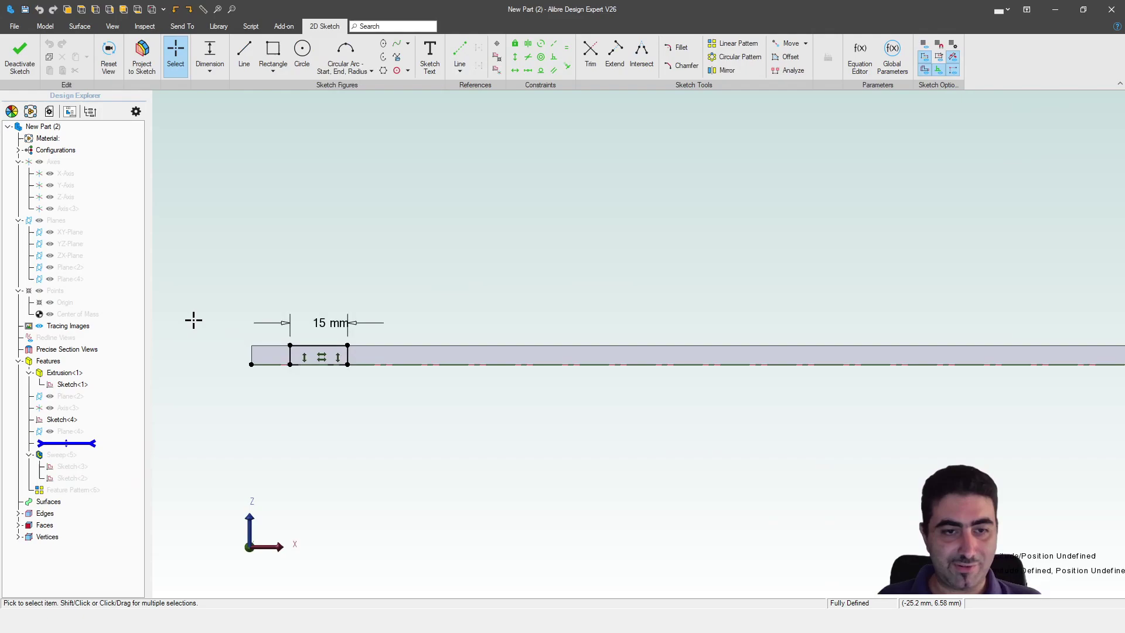
left_click(413, 403)
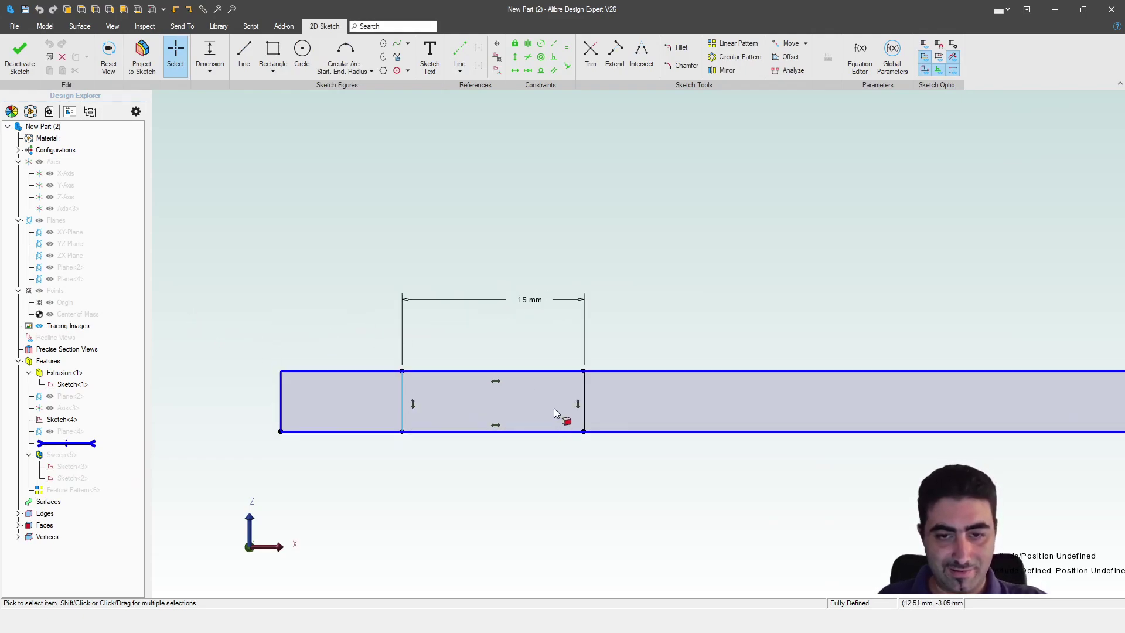
key("Delete")
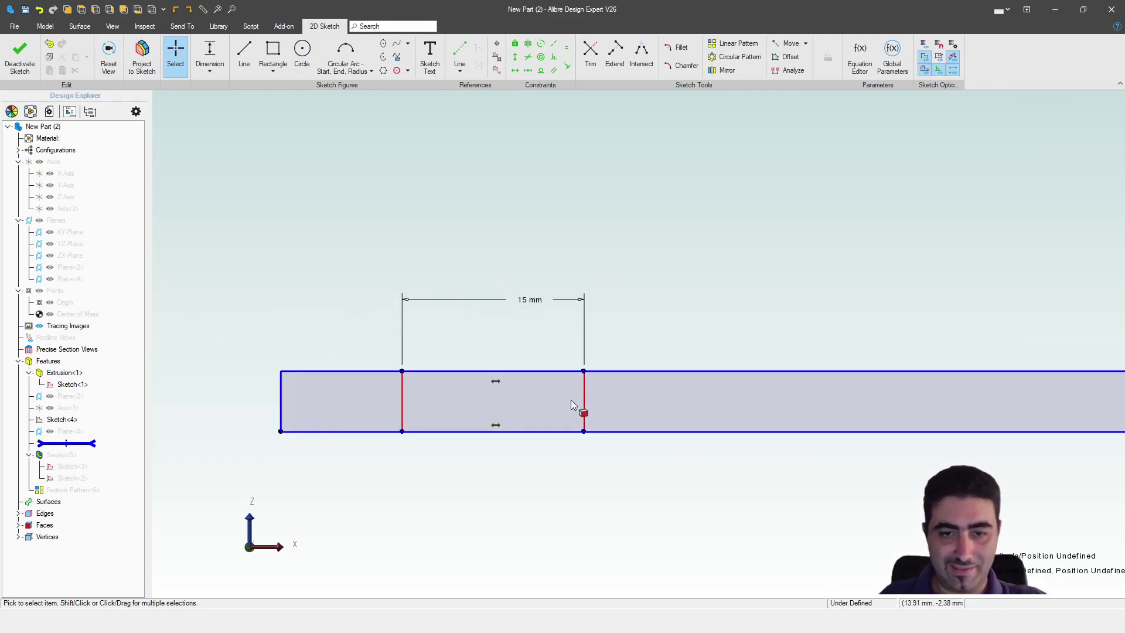
Constrain the profile's two short sides to be parallel to each other.
left_click(553, 70)
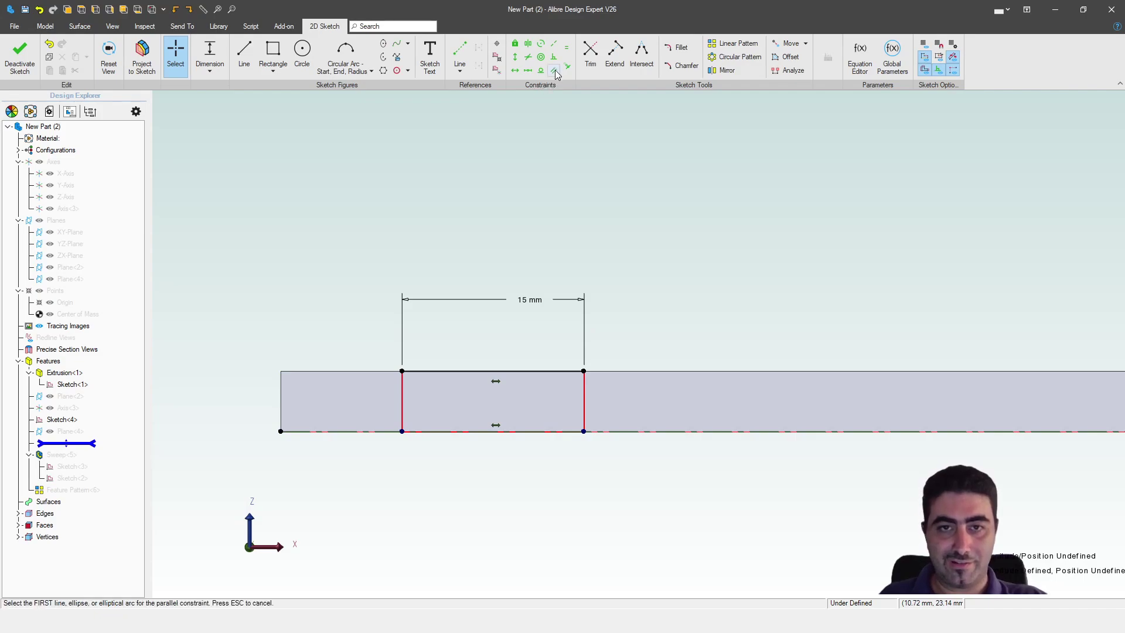
left_click(583, 397)
left_click(405, 401)
key("Escape")
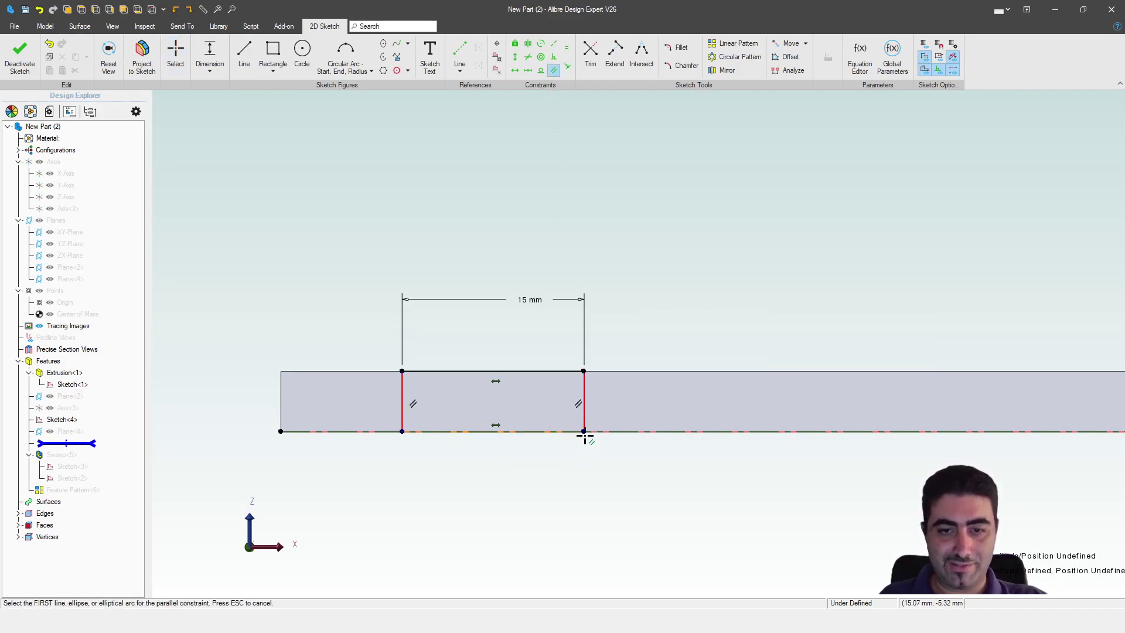
key("Escape")
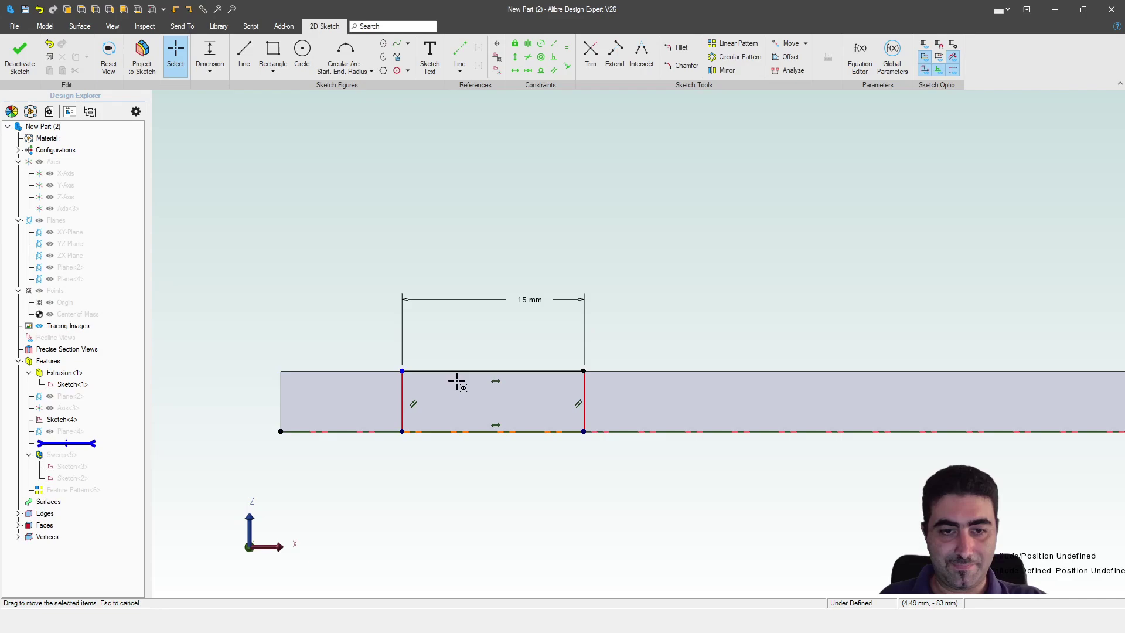
Skew the profile into a parallelogram with a 6 mm horizontal offset between its upper-left and lower-left corners, and exit the sketch.
left_click_drag(402, 432, 329, 431)
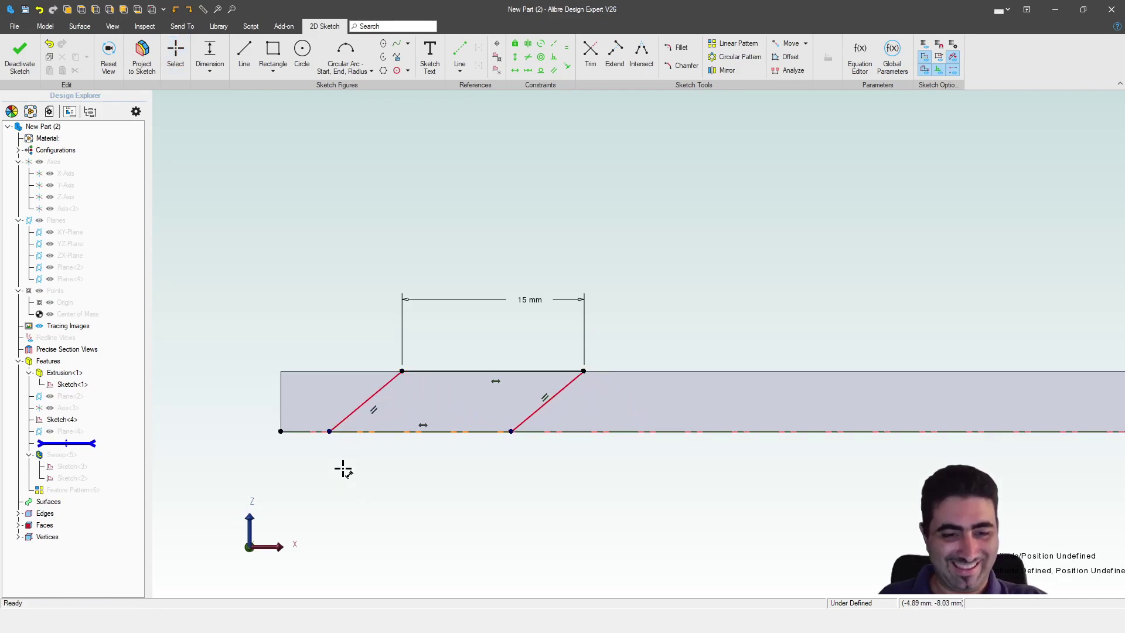
left_click(399, 367)
left_click(357, 339)
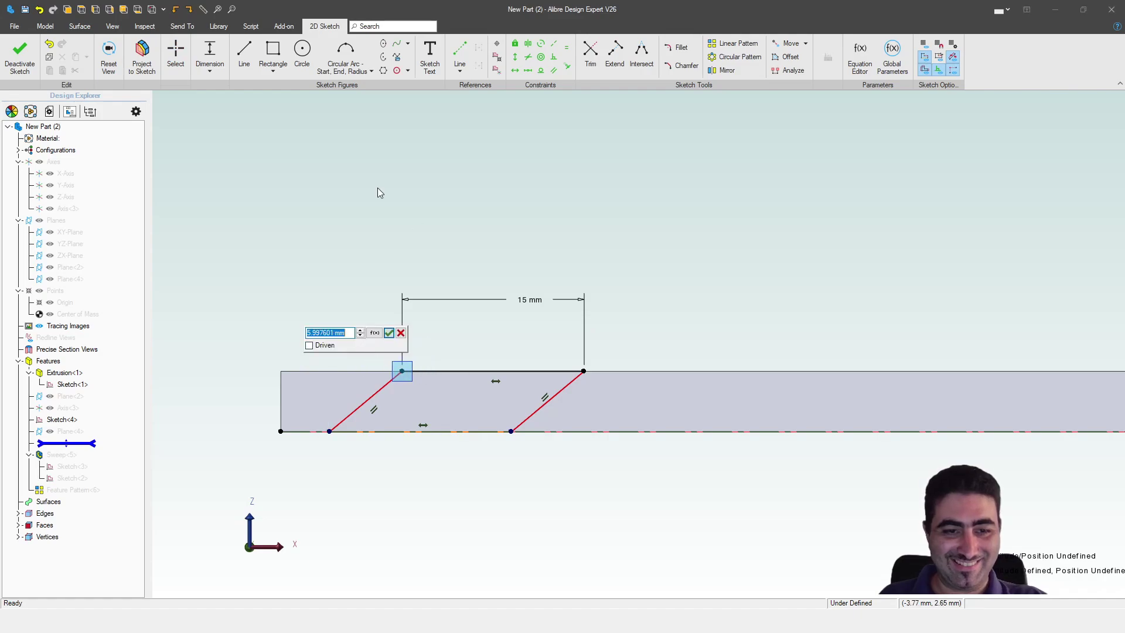
type("6")
key("Return")
key("Escape")
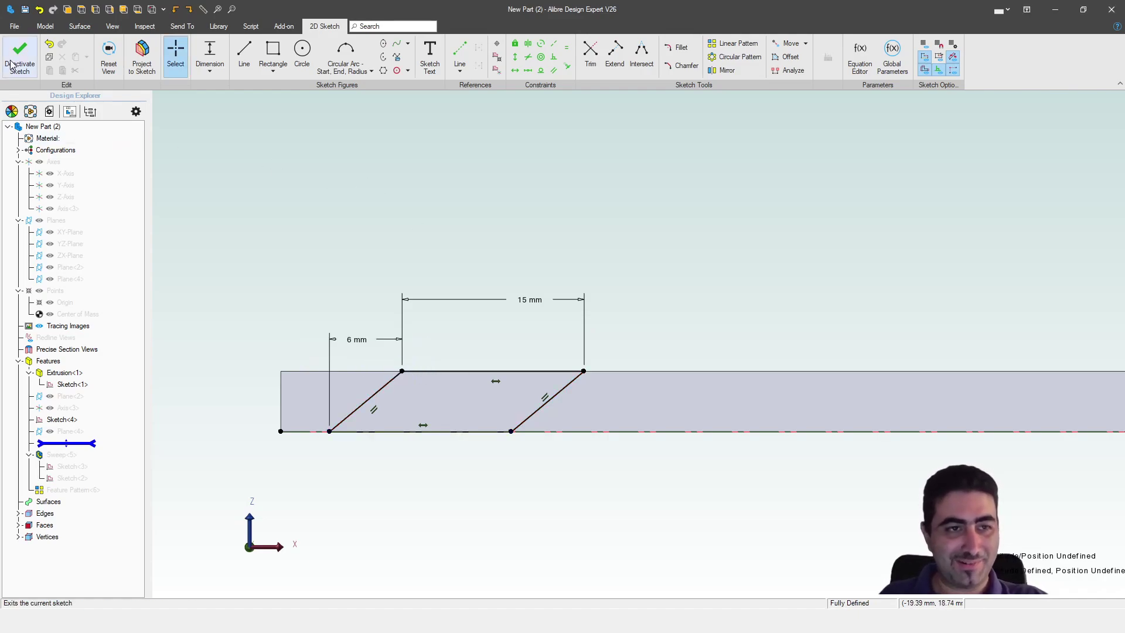
left_click(17, 65)
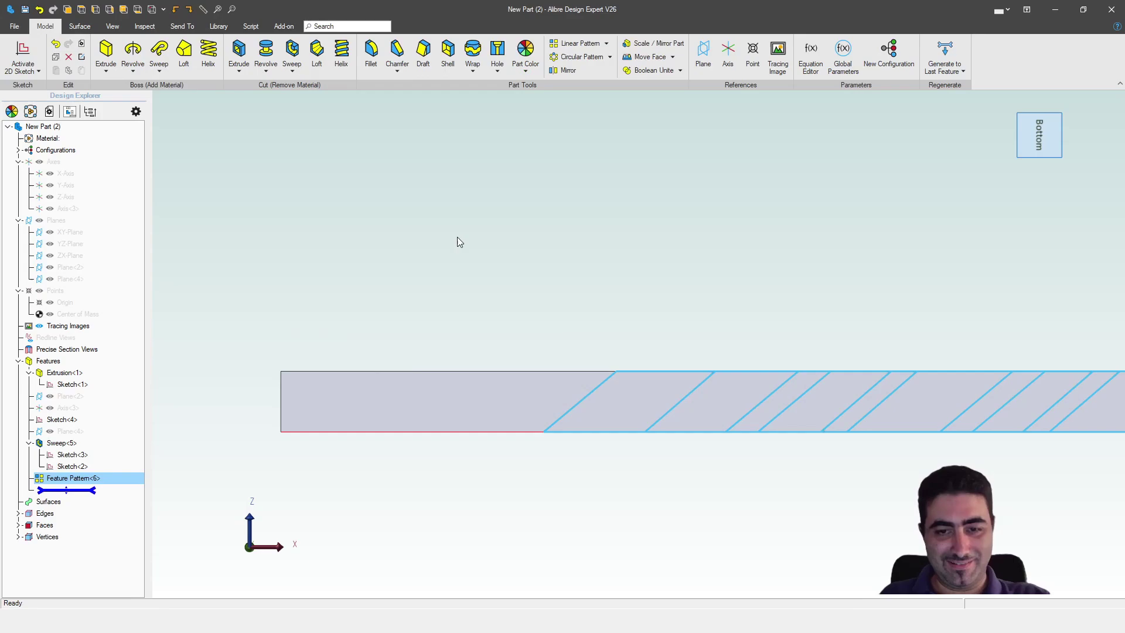
Examine the slanted curved slots in isometric view and up close from the front of the plate.
left_click(152, 11)
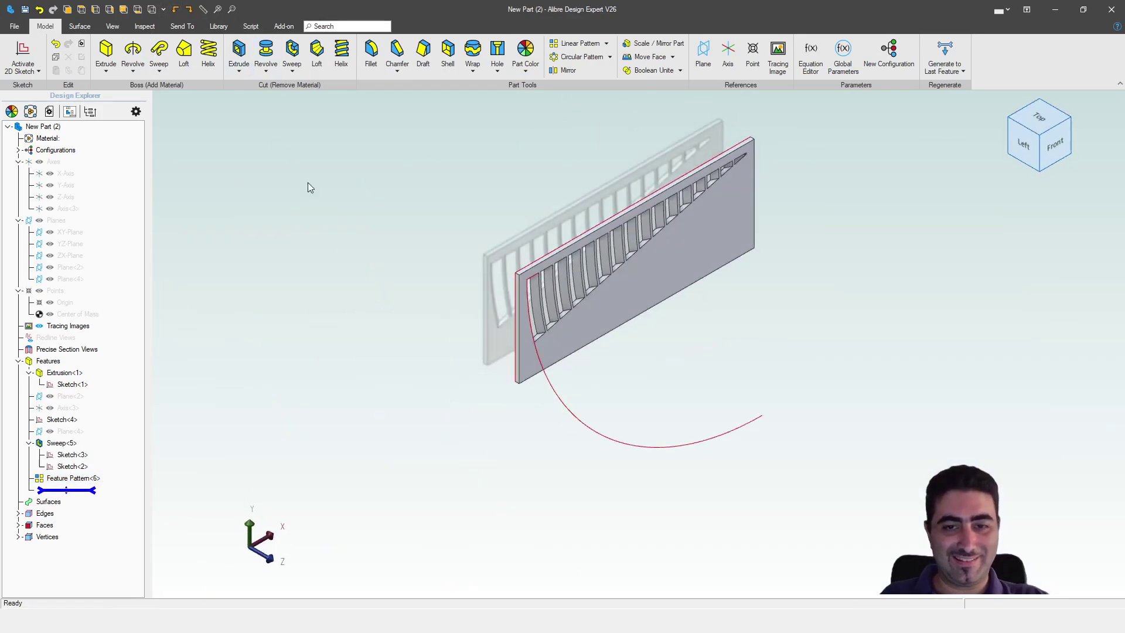
middle_click_drag(386, 364, 342, 289)
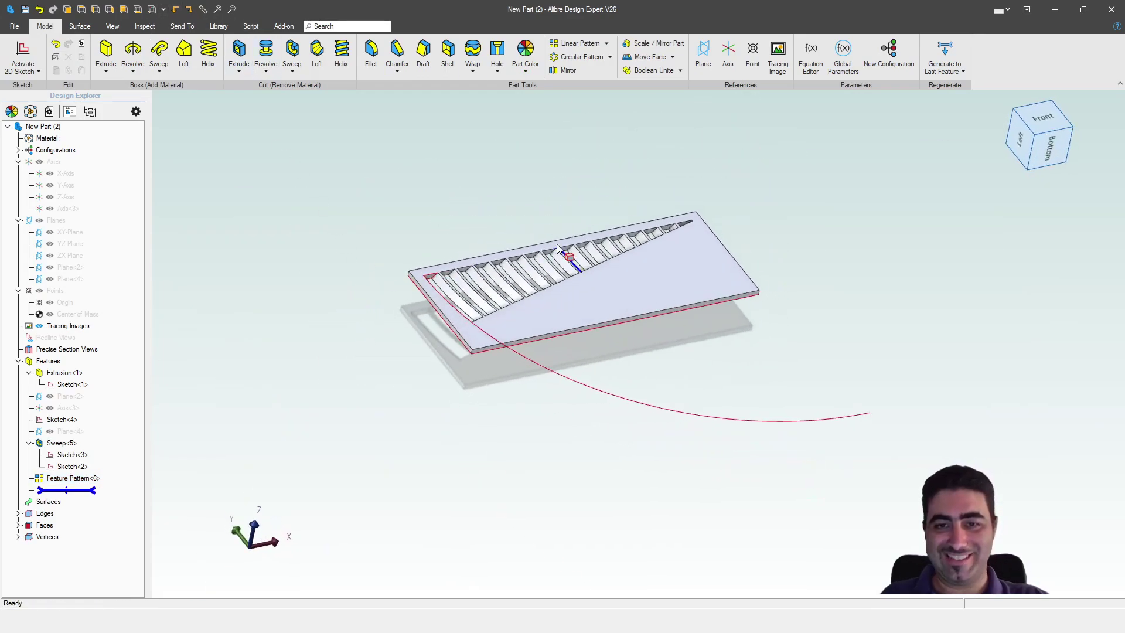
scroll(571, 246, "up", 4)
scroll(529, 199, "up", 3)
scroll(558, 214, "down", 3)
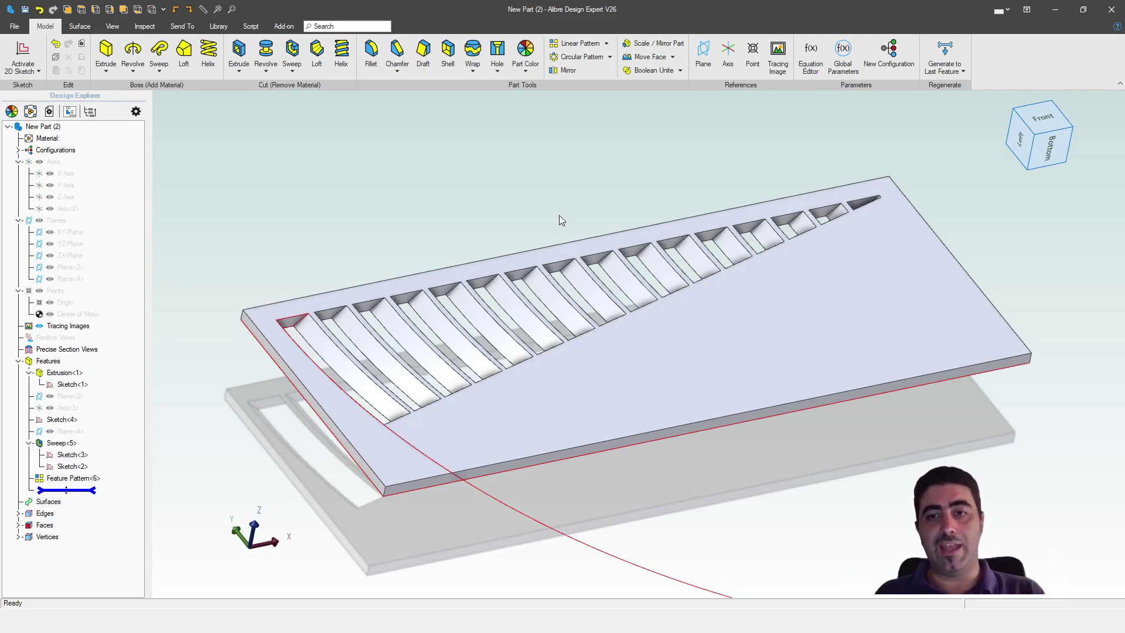
middle_click_drag(559, 216, 468, 239)
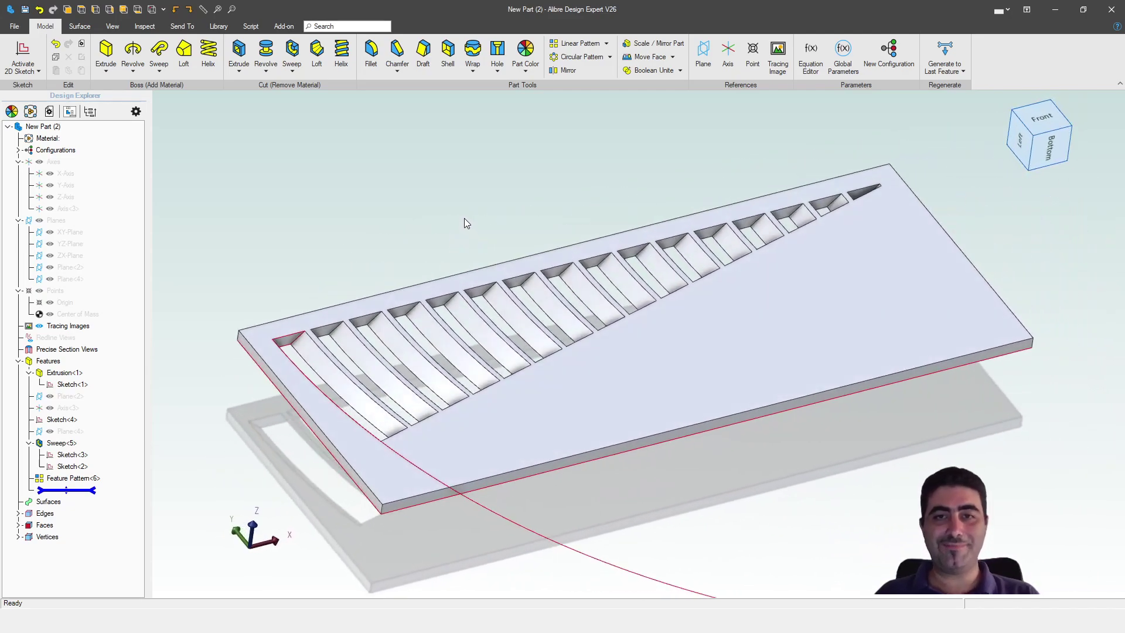